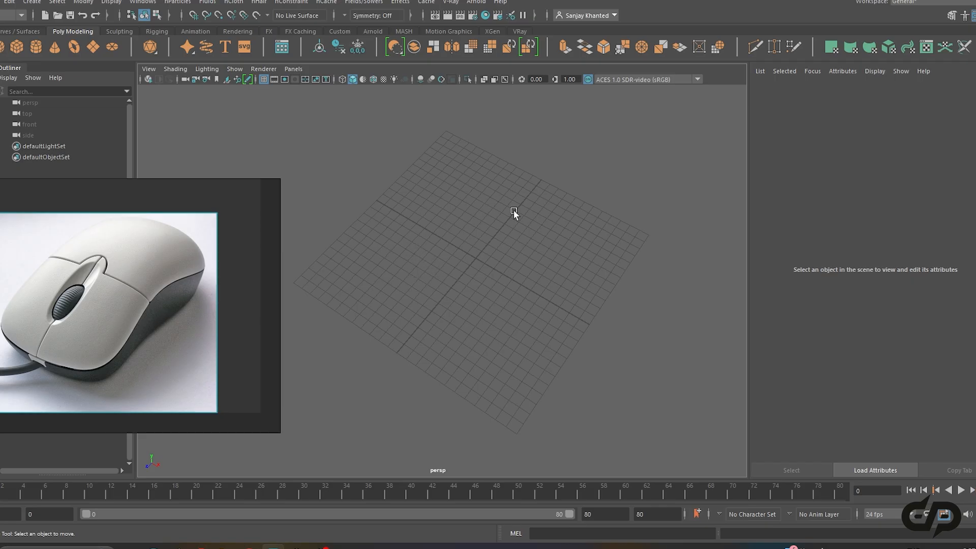
Draw a long, flat polygon cube on the grid and move its inner-side vertices to the grid's centre line
{"action": "left_click_drag", "start_coordinate": [507, 230], "coordinate": [387, 263], "text": "alt"}
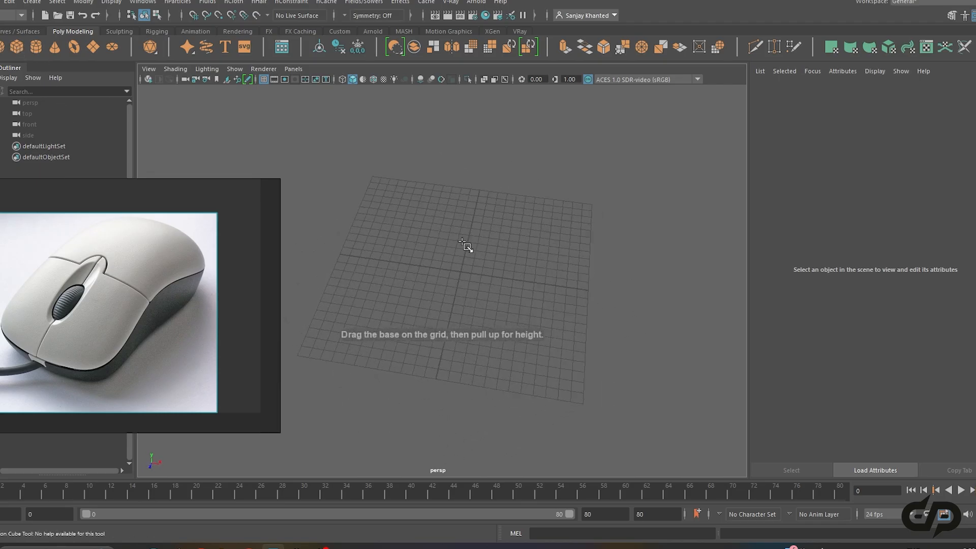
{"action": "left_click_drag", "start_coordinate": [438, 219], "coordinate": [488, 254]}
{"action": "scroll", "coordinate": [466, 289], "scroll_direction": "up", "scroll_amount": 3}
{"action": "mouse_move", "coordinate": [466, 290]}
{"action": "left_mouse_down", "text": "alt"}
{"action": "mouse_move", "coordinate": [478, 287]}
{"action": "mouse_move", "coordinate": [468, 301]}
{"action": "left_mouse_up", "text": "alt"}
{"action": "right_click_drag", "start_coordinate": [433, 210], "coordinate": [376, 196]}
{"action": "left_click_drag", "start_coordinate": [450, 325], "coordinate": [389, 194]}
{"action": "left_click_drag", "start_coordinate": [443, 255], "coordinate": [552, 328]}
Move the cube's pivot to the inner side of the block at the centre line
{"action": "right_click_drag", "start_coordinate": [519, 209], "coordinate": [599, 189]}
{"action": "scroll", "coordinate": [550, 215], "scroll_direction": "up", "scroll_amount": 3}
{"action": "left_click_drag", "start_coordinate": [550, 215], "coordinate": [539, 241], "text": "alt"}
{"action": "middle_click_drag", "start_coordinate": [538, 242], "coordinate": [523, 248], "text": "alt"}
{"action": "key", "text": "d"}
{"action": "left_click_drag", "start_coordinate": [527, 224], "coordinate": [519, 220]}
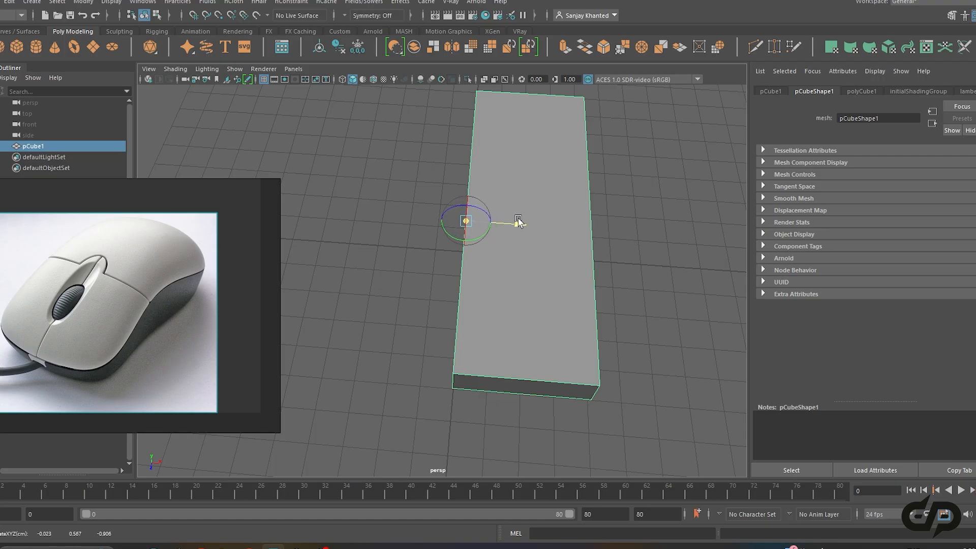
Delete the long face on the block's inner side at the centre line
{"action": "left_click_drag", "start_coordinate": [516, 224], "coordinate": [510, 256], "text": "alt"}
{"action": "right_click_drag", "start_coordinate": [511, 252], "coordinate": [511, 242]}
{"action": "left_click", "coordinate": [471, 264]}
{"action": "left_click_drag", "start_coordinate": [505, 282], "coordinate": [495, 290], "text": "alt"}
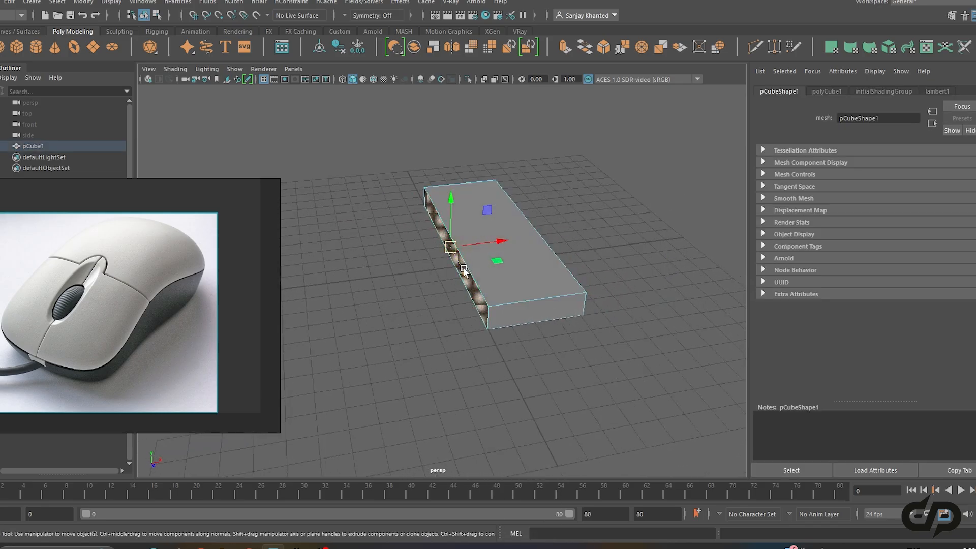
{"action": "key", "text": "Delete"}
Mirror the block with Duplicate Special as an instance, using an X scale of -1
{"action": "left_click_drag", "start_coordinate": [462, 270], "coordinate": [503, 273], "text": "alt"}
{"action": "right_click_drag", "start_coordinate": [485, 209], "coordinate": [557, 194]}
{"action": "left_click_drag", "start_coordinate": [509, 255], "coordinate": [486, 275], "text": "alt"}
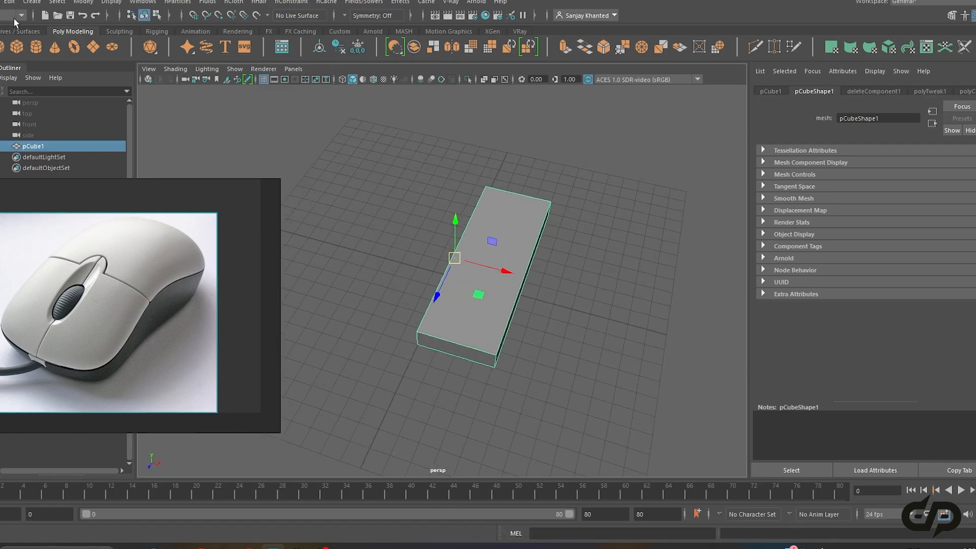
{"action": "left_click", "coordinate": [9, 2]}
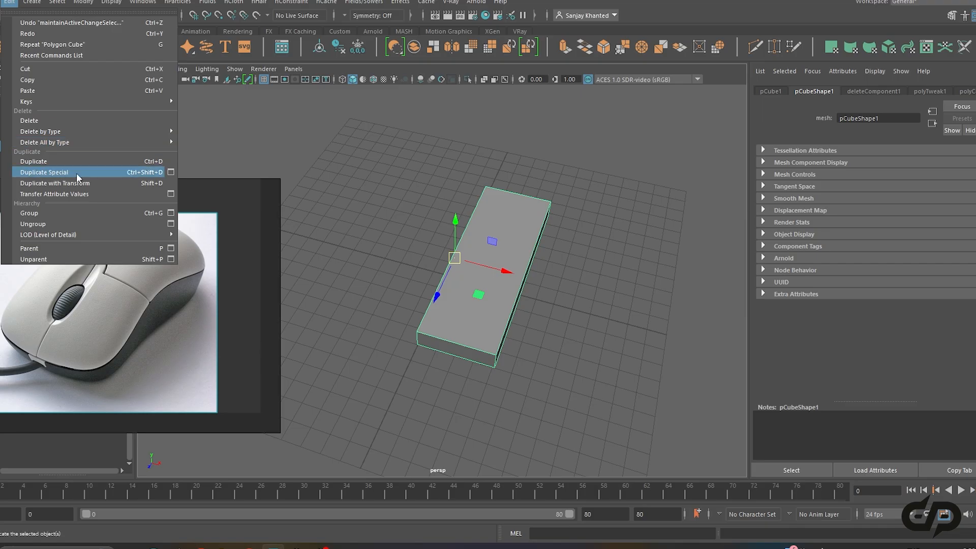
{"action": "left_click", "coordinate": [172, 172]}
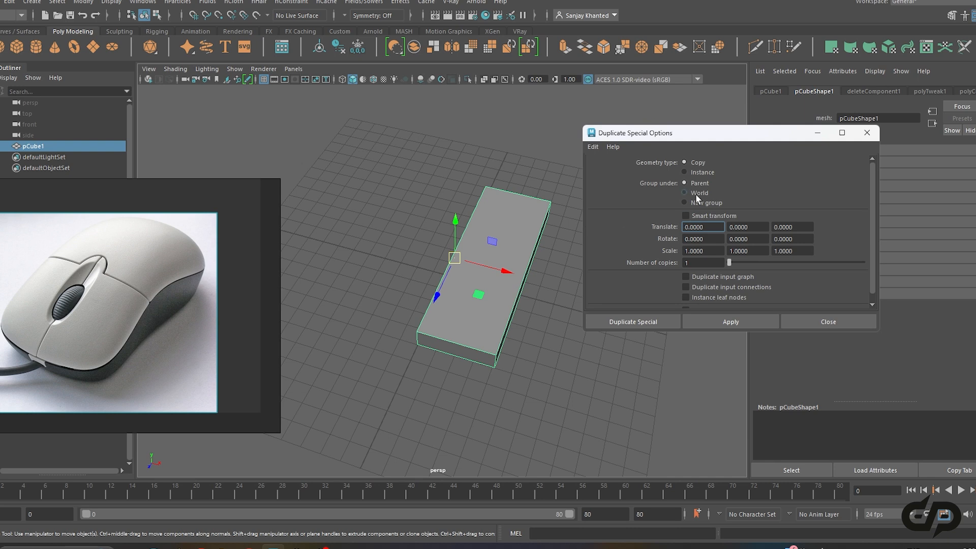
{"action": "left_click", "coordinate": [695, 173]}
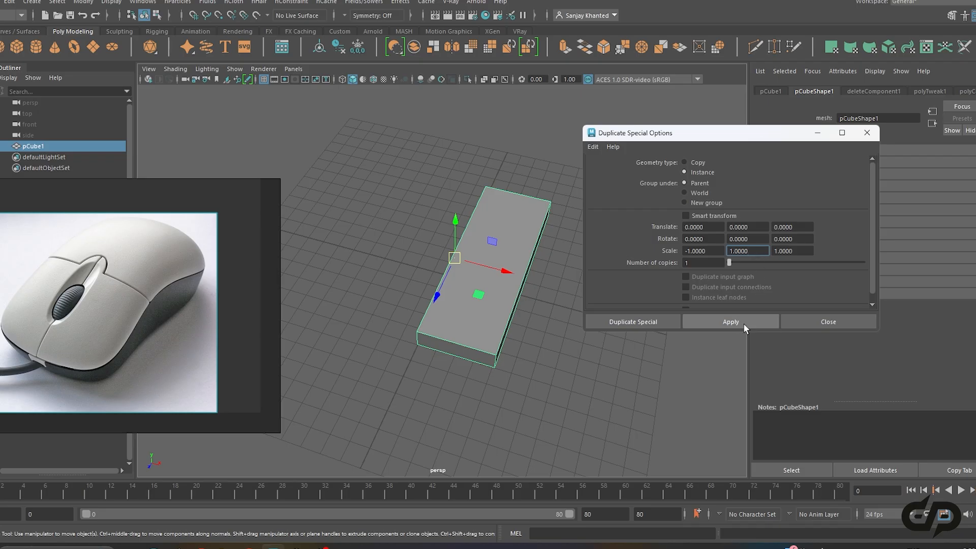
{"action": "left_click", "coordinate": [730, 322]}
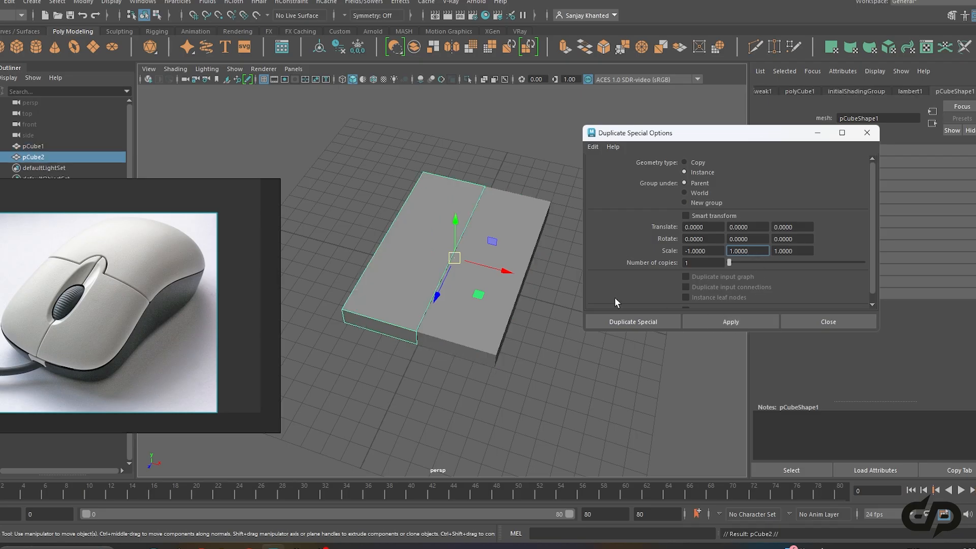
{"action": "left_click", "coordinate": [867, 133]}
Widen and lengthen the block by moving the outer and rear vertices of the original half
{"action": "left_click_drag", "start_coordinate": [586, 181], "coordinate": [582, 229], "text": "alt"}
{"action": "left_click", "coordinate": [457, 292]}
{"action": "left_click_drag", "start_coordinate": [458, 289], "coordinate": [462, 289], "text": "alt"}
{"action": "right_click_drag", "start_coordinate": [458, 210], "coordinate": [406, 210]}
{"action": "mouse_move", "coordinate": [496, 331]}
{"action": "left_mouse_down"}
{"action": "mouse_move", "coordinate": [464, 292]}
{"action": "mouse_move", "coordinate": [503, 325]}
{"action": "mouse_move", "coordinate": [492, 333]}
{"action": "left_mouse_up"}
{"action": "key", "text": "ctrl+z"}
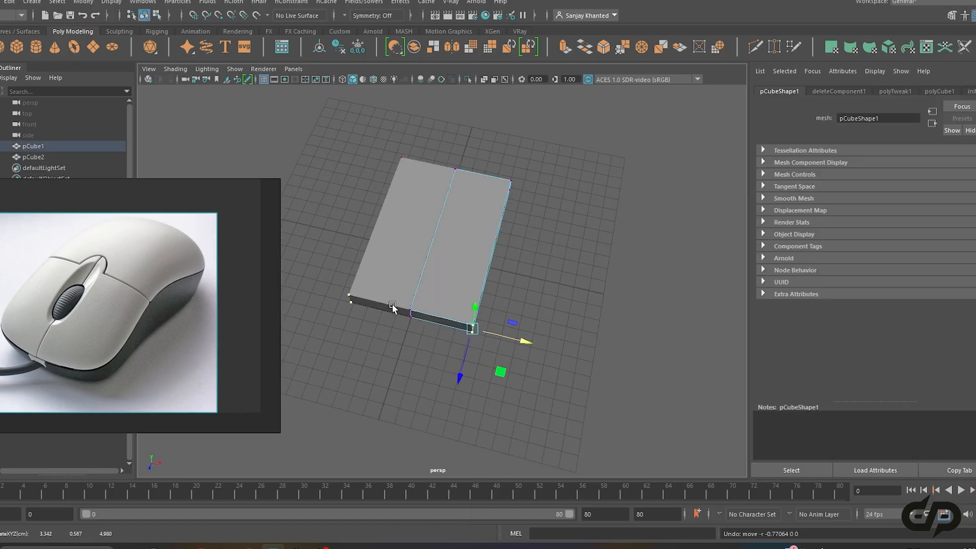
{"action": "left_click_drag", "start_coordinate": [387, 297], "coordinate": [456, 310], "text": "alt"}
{"action": "left_click_drag", "start_coordinate": [507, 199], "coordinate": [597, 303]}
{"action": "left_click_drag", "start_coordinate": [519, 272], "coordinate": [523, 331]}
{"action": "left_click_drag", "start_coordinate": [525, 383], "coordinate": [475, 163]}
{"action": "left_click_drag", "start_coordinate": [529, 240], "coordinate": [478, 263]}
{"action": "left_click_drag", "start_coordinate": [390, 265], "coordinate": [391, 265]}
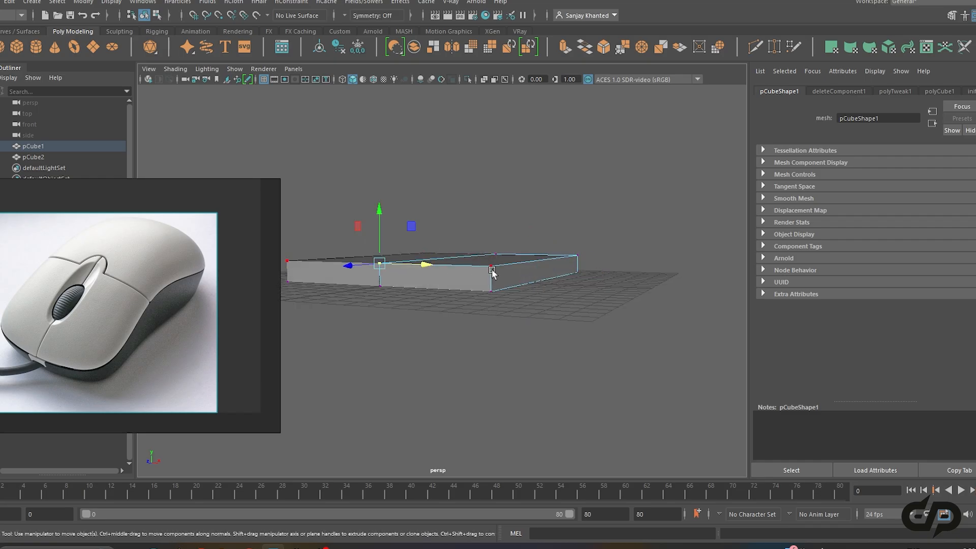
Raise the top face of the original half to make the block thicker
{"action": "left_click_drag", "start_coordinate": [518, 258], "coordinate": [500, 271], "text": "alt"}
{"action": "right_click_drag", "start_coordinate": [500, 271], "coordinate": [502, 243]}
{"action": "left_click", "coordinate": [515, 270]}
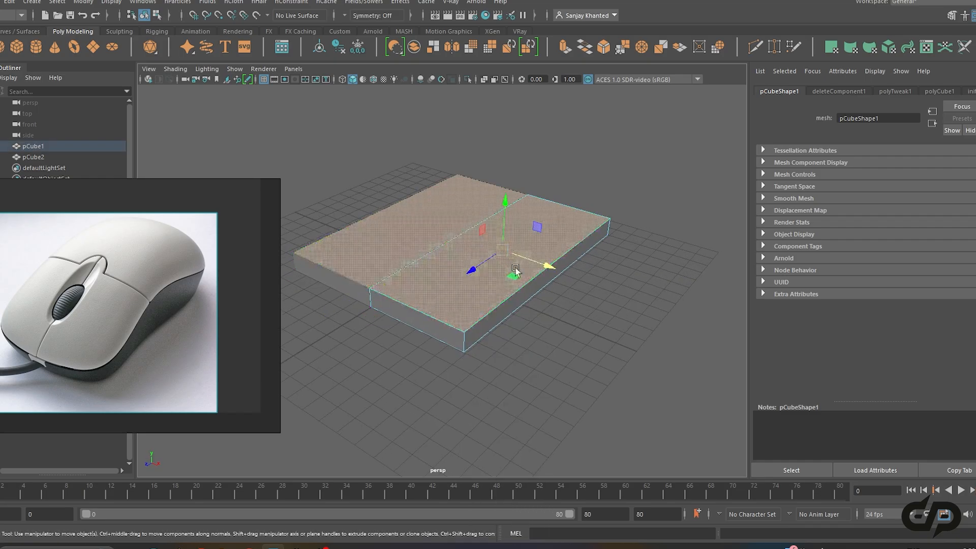
{"action": "left_click_drag", "start_coordinate": [516, 271], "coordinate": [510, 264], "text": "alt"}
{"action": "left_click_drag", "start_coordinate": [505, 208], "coordinate": [505, 198]}
{"action": "left_click_drag", "start_coordinate": [511, 200], "coordinate": [510, 179], "text": "alt"}
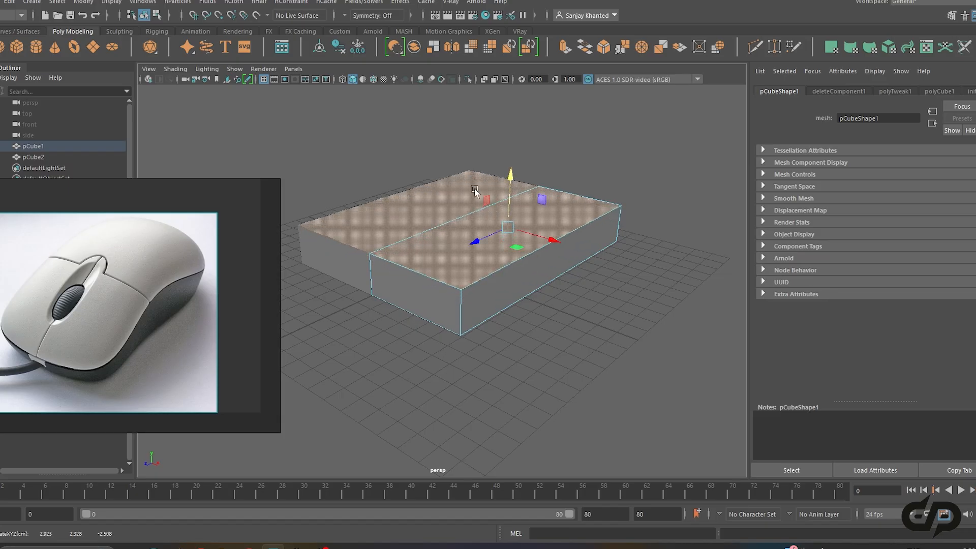
Rotate the top face so that it slopes down towards the front of the block
{"action": "key", "text": "e"}
{"action": "mouse_move", "coordinate": [480, 210]}
{"action": "left_mouse_down", "text": "alt"}
{"action": "mouse_move", "coordinate": [475, 217]}
{"action": "mouse_move", "coordinate": [507, 225]}
{"action": "mouse_move", "coordinate": [492, 199]}
{"action": "left_mouse_up", "text": "alt"}
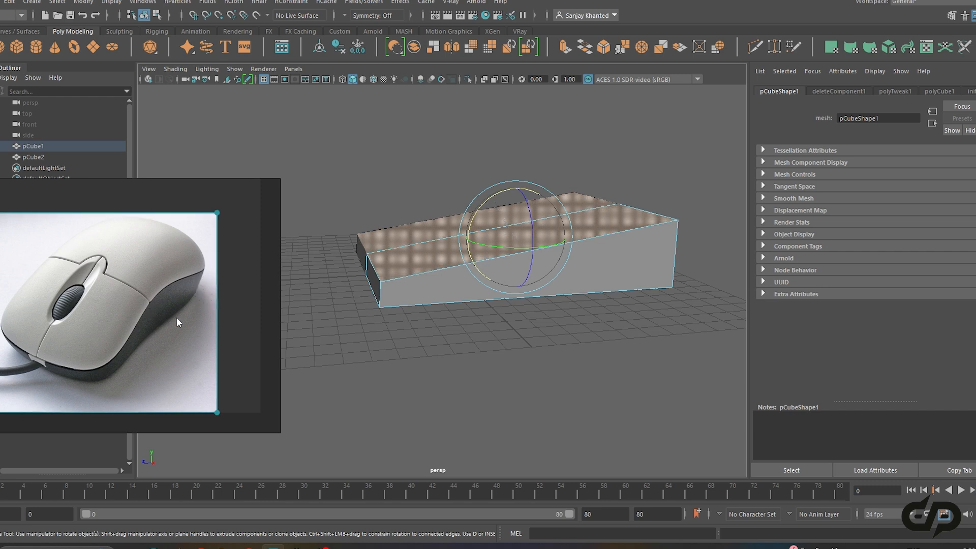
{"action": "left_click_drag", "start_coordinate": [404, 315], "coordinate": [425, 310], "text": "alt"}
Fine-tune the position of the block's front top vertices
{"action": "key", "text": "w"}
{"action": "left_click_drag", "start_coordinate": [520, 197], "coordinate": [498, 224], "text": "alt"}
{"action": "left_click_drag", "start_coordinate": [434, 262], "coordinate": [415, 261], "text": "alt"}
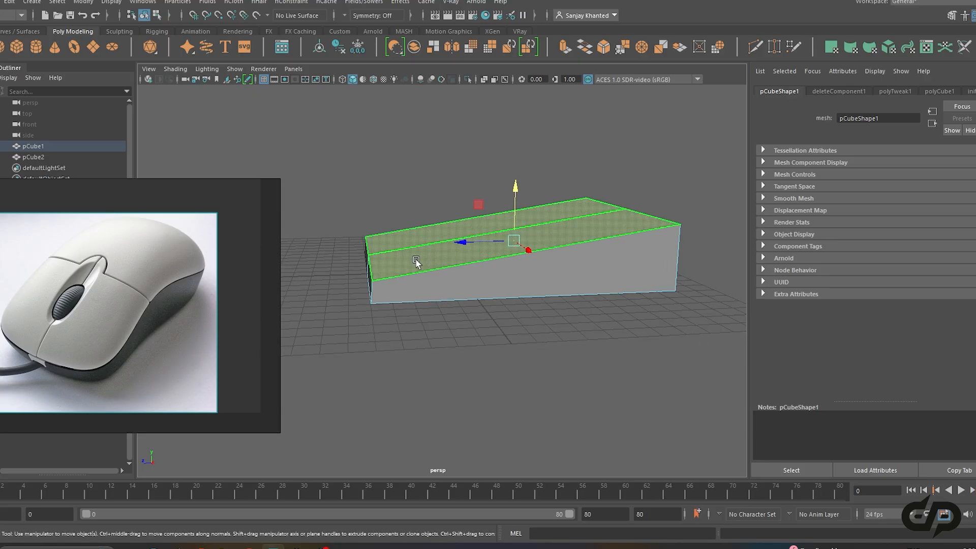
{"action": "right_click_drag", "start_coordinate": [414, 261], "coordinate": [374, 257]}
{"action": "left_click", "coordinate": [370, 260]}
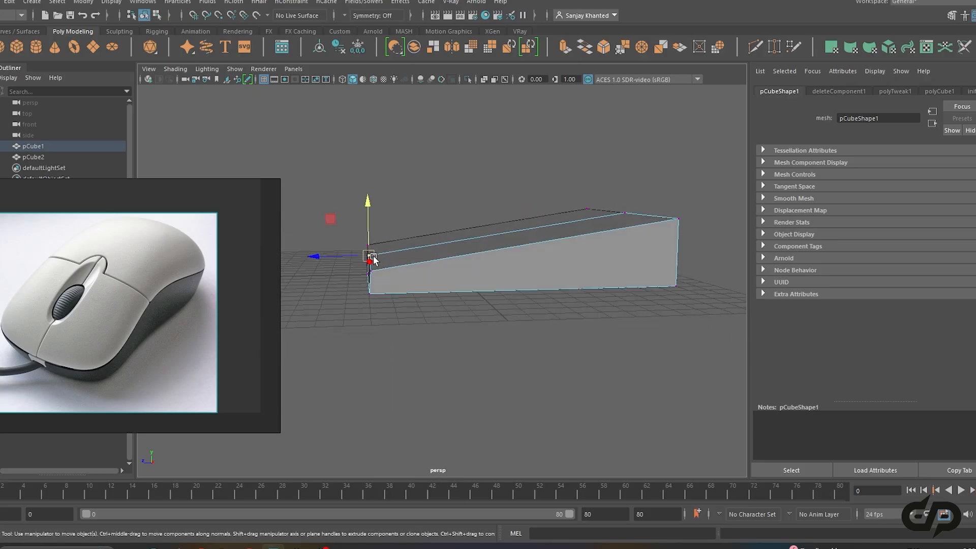
{"action": "left_click_drag", "start_coordinate": [365, 255], "coordinate": [340, 267]}
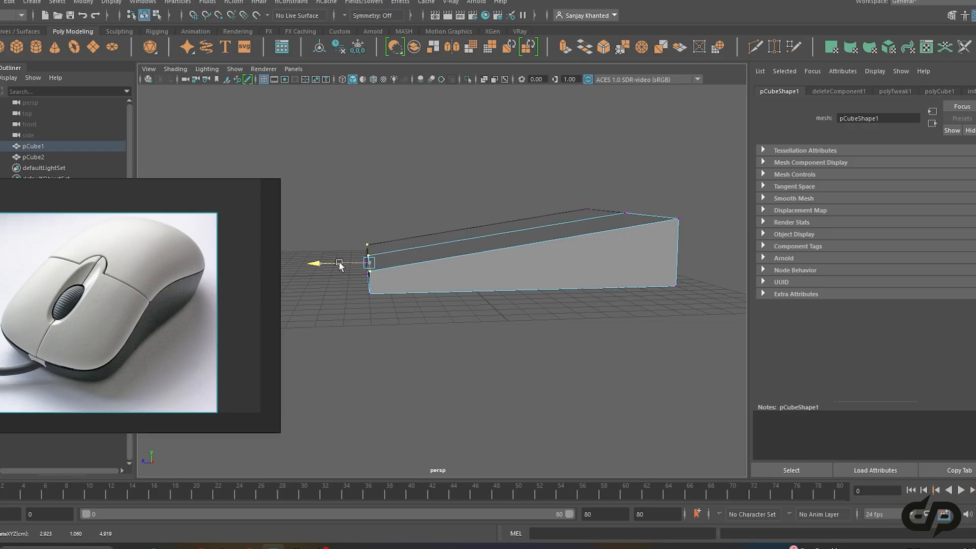
Extrude the sloped top face upwards to add a second layer to the body
{"action": "left_click_drag", "start_coordinate": [599, 239], "coordinate": [603, 297], "text": "alt"}
{"action": "right_click_drag", "start_coordinate": [542, 210], "coordinate": [542, 238]}
{"action": "left_click_drag", "start_coordinate": [549, 254], "coordinate": [551, 270], "text": "alt"}
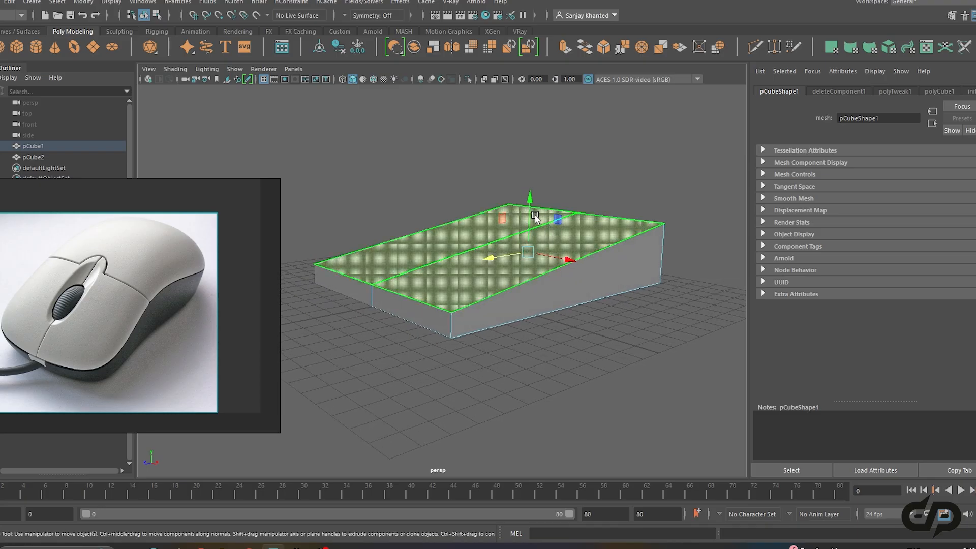
{"action": "left_click_drag", "start_coordinate": [531, 203], "coordinate": [529, 158]}
Try to divide the block's lengthwise edges with the Connect tool, first at 10 segments and then at 6
{"action": "left_click_drag", "start_coordinate": [530, 198], "coordinate": [532, 283], "text": "alt"}
{"action": "right_click_drag", "start_coordinate": [528, 209], "coordinate": [527, 179]}
{"action": "left_click_drag", "start_coordinate": [569, 244], "coordinate": [526, 234], "text": "alt"}
{"action": "left_click_drag", "start_coordinate": [496, 174], "coordinate": [542, 378]}
{"action": "right_click_drag", "start_coordinate": [505, 280], "coordinate": [507, 284], "text": "shift"}
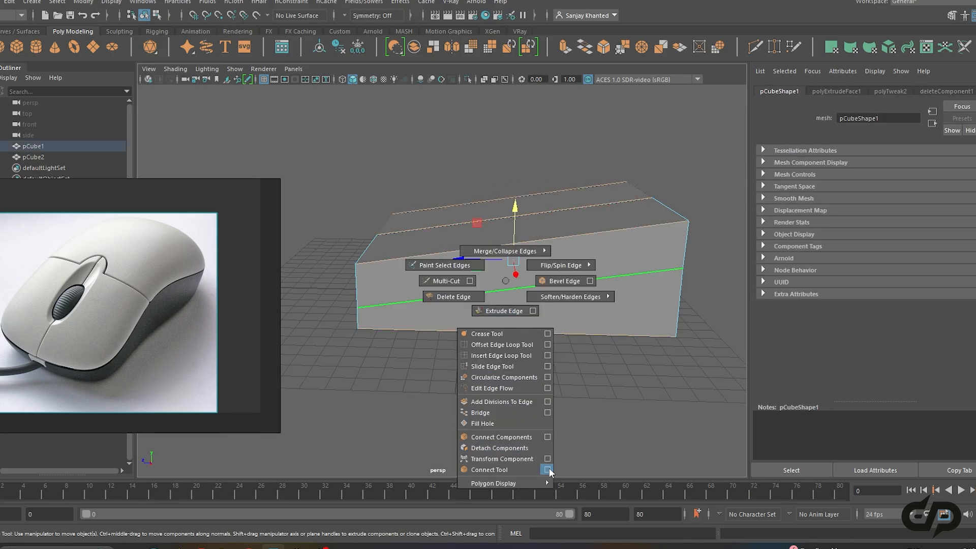
{"action": "right_click_drag", "start_coordinate": [549, 468], "coordinate": [548, 470], "text": "shift"}
{"action": "left_click_drag", "start_coordinate": [553, 315], "coordinate": [500, 338], "text": "alt"}
{"action": "left_click_drag", "start_coordinate": [585, 231], "coordinate": [493, 274], "text": "alt"}
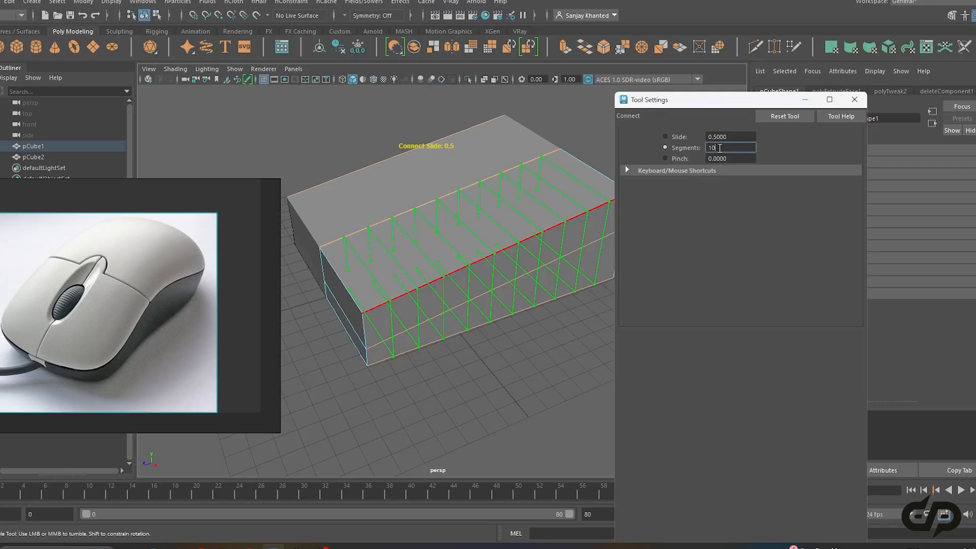
{"action": "key", "text": "Return"}
{"action": "left_click_drag", "start_coordinate": [513, 300], "coordinate": [524, 280], "text": "alt"}
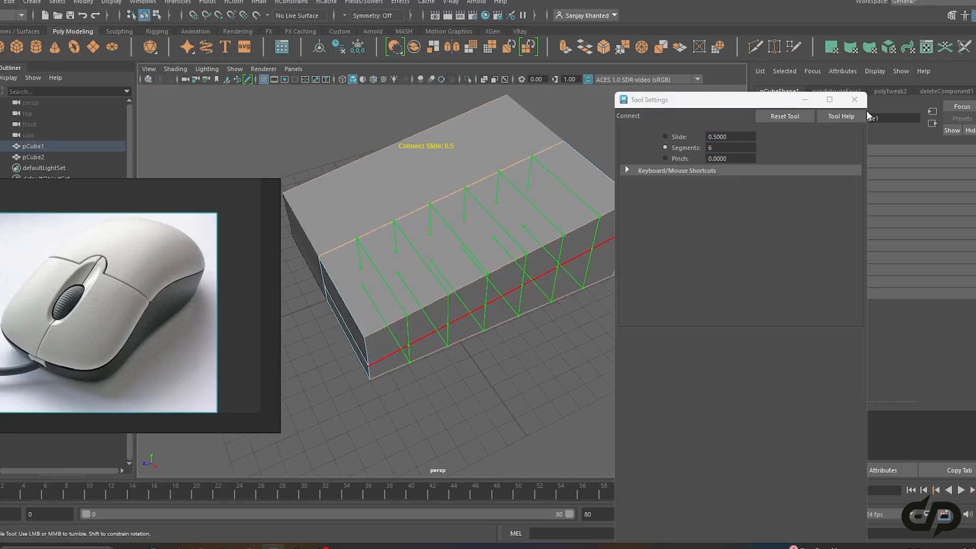
{"action": "left_click", "coordinate": [855, 99]}
{"action": "left_click_drag", "start_coordinate": [640, 239], "coordinate": [526, 288], "text": "alt"}
{"action": "key", "text": "Escape"}
{"action": "key", "text": "ctrl+z"}
Delete the mirrored half and the extra inner face that the extrusion left along the centre line
{"action": "left_click", "coordinate": [590, 350]}
{"action": "right_click_drag", "start_coordinate": [425, 209], "coordinate": [457, 194]}
{"action": "left_click", "coordinate": [416, 229]}
{"action": "key", "text": "Delete"}
{"action": "left_click_drag", "start_coordinate": [453, 246], "coordinate": [510, 233], "text": "alt"}
{"action": "left_click", "coordinate": [517, 247]}
{"action": "right_click_drag", "start_coordinate": [489, 216], "coordinate": [485, 241]}
{"action": "left_click", "coordinate": [487, 258]}
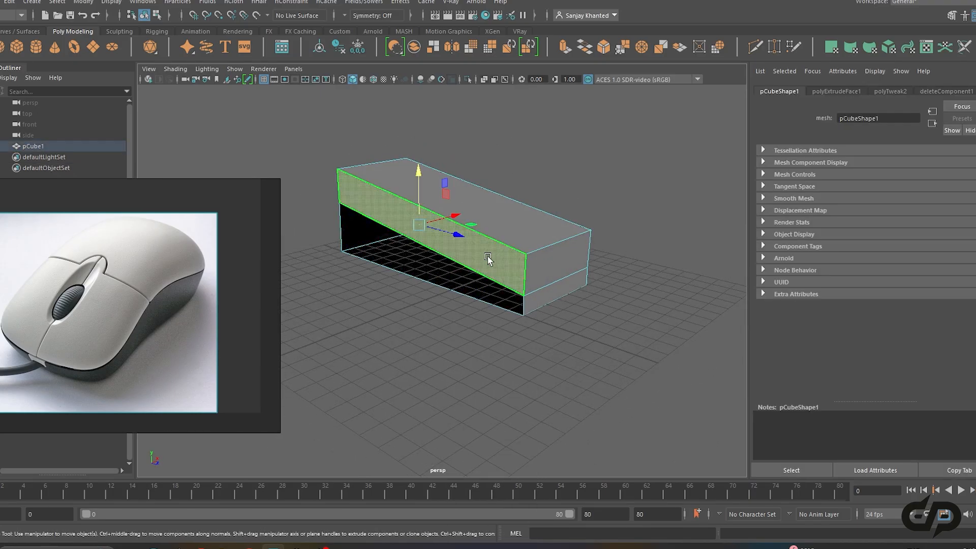
{"action": "key", "text": "Delete"}
Recreate the mirrored half with Duplicate Special as an instance with an X scale of -1
{"action": "left_click_drag", "start_coordinate": [501, 246], "coordinate": [516, 283], "text": "alt"}
{"action": "right_click_drag", "start_coordinate": [501, 209], "coordinate": [553, 192]}
{"action": "mouse_move", "coordinate": [482, 244]}
{"action": "left_mouse_down", "text": "alt"}
{"action": "mouse_move", "coordinate": [538, 254]}
{"action": "mouse_move", "coordinate": [493, 246]}
{"action": "mouse_move", "coordinate": [483, 224]}
{"action": "mouse_move", "coordinate": [481, 255]}
{"action": "left_mouse_up", "text": "alt"}
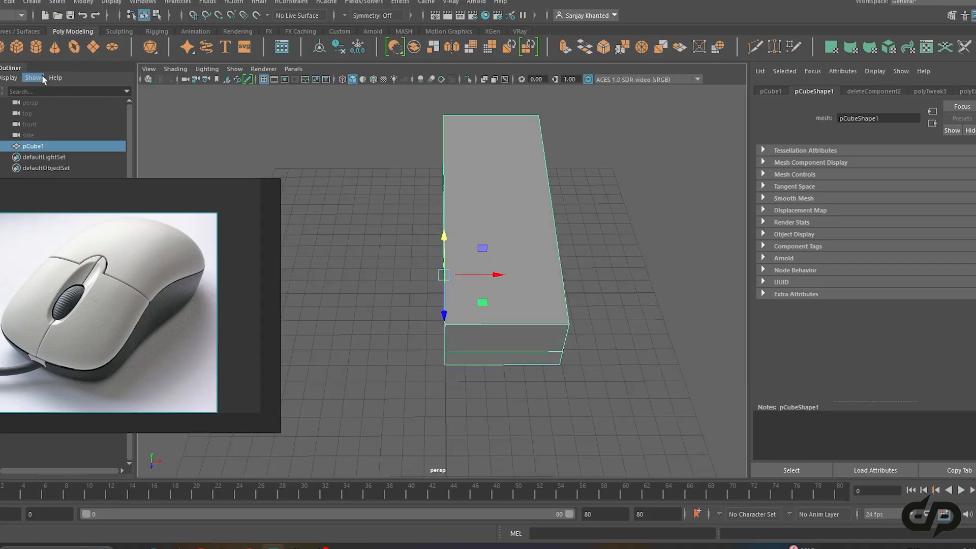
{"action": "left_click", "coordinate": [12, 3]}
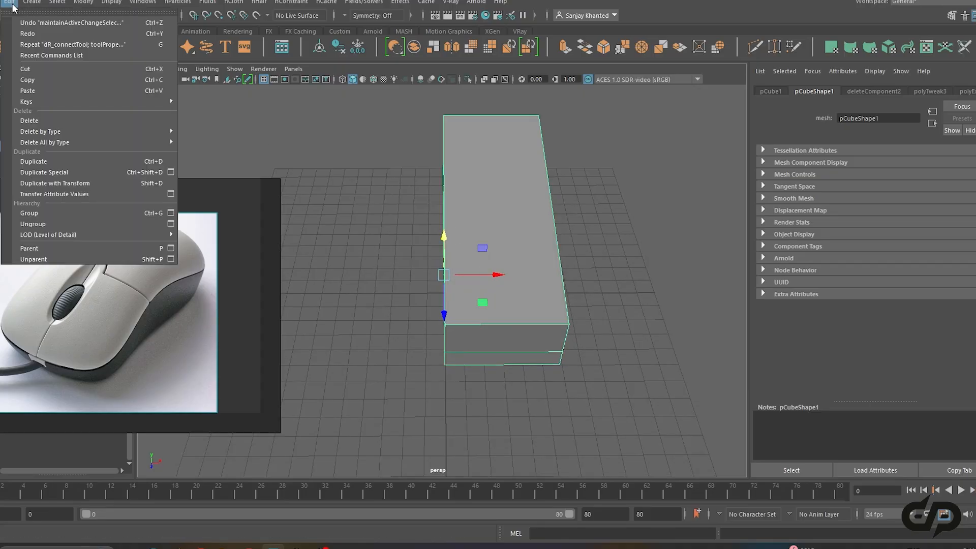
{"action": "left_click", "coordinate": [171, 173]}
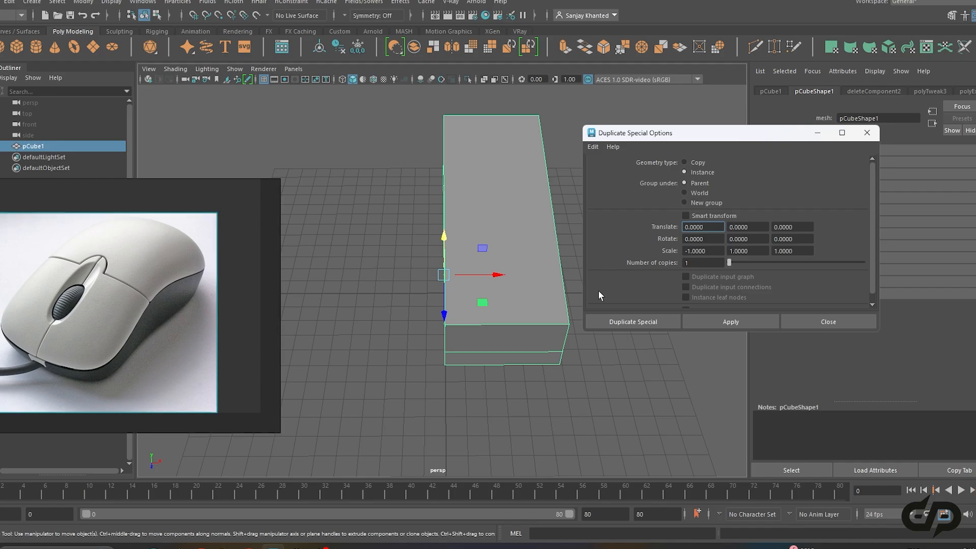
{"action": "left_click", "coordinate": [716, 322]}
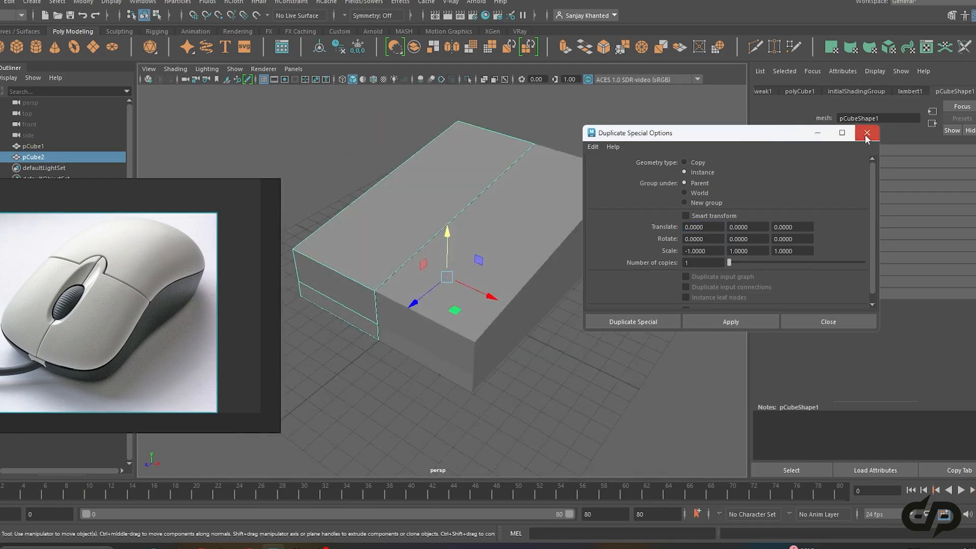
{"action": "left_click", "coordinate": [866, 136]}
Divide the original half's lengthwise edges with the Connect tool using 6 segments
{"action": "scroll", "coordinate": [610, 234], "scroll_direction": "down", "scroll_amount": 3}
{"action": "left_click_drag", "start_coordinate": [610, 239], "coordinate": [559, 246], "text": "alt"}
{"action": "left_click", "coordinate": [536, 259]}
{"action": "left_click_drag", "start_coordinate": [590, 280], "coordinate": [514, 273], "text": "alt"}
{"action": "right_click_drag", "start_coordinate": [514, 273], "coordinate": [517, 179]}
{"action": "left_click_drag", "start_coordinate": [464, 335], "coordinate": [538, 367], "text": "alt"}
{"action": "right_click", "coordinate": [500, 266], "text": "shift"}
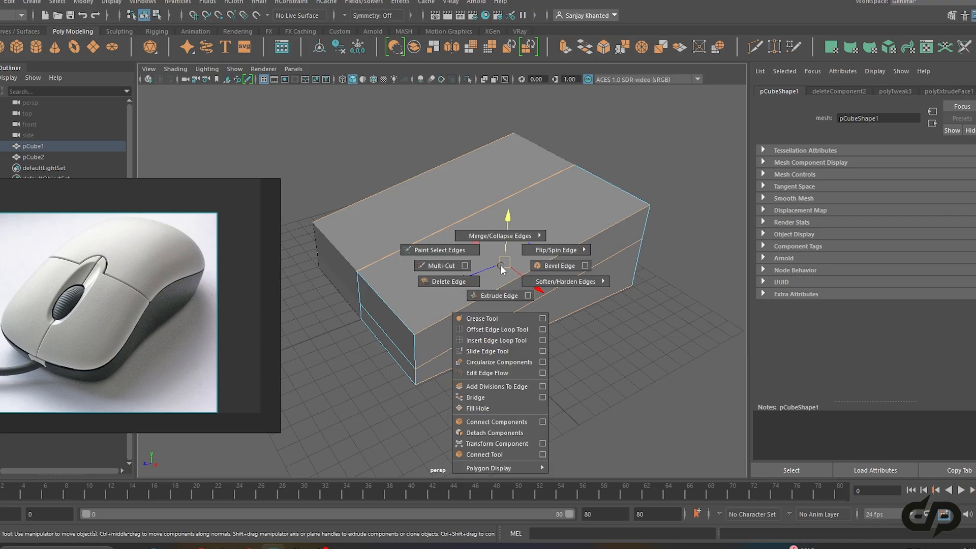
{"action": "left_click", "coordinate": [542, 455]}
{"action": "left_click_drag", "start_coordinate": [564, 341], "coordinate": [740, 189], "text": "alt"}
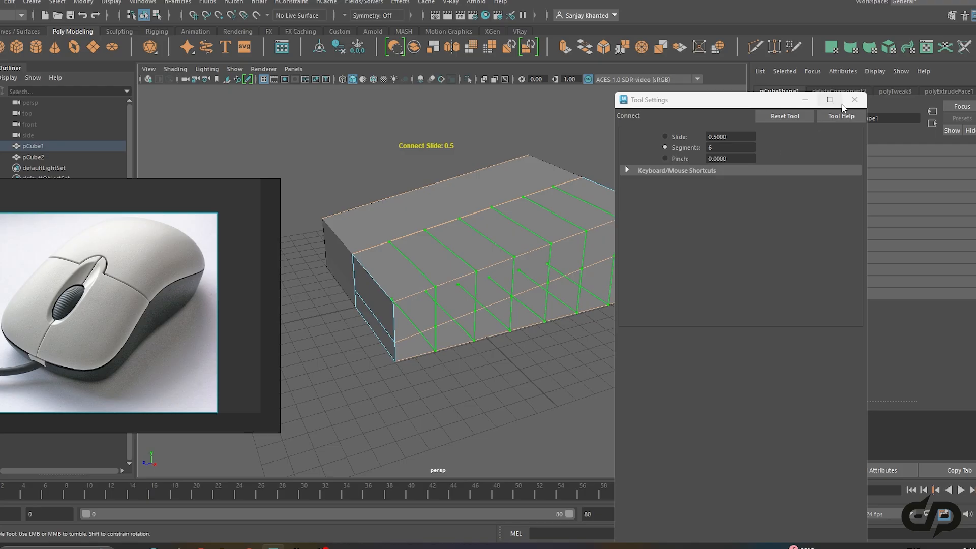
{"action": "left_click", "coordinate": [854, 100]}
{"action": "left_click_drag", "start_coordinate": [618, 244], "coordinate": [526, 246], "text": "alt"}
{"action": "key", "text": "Return"}
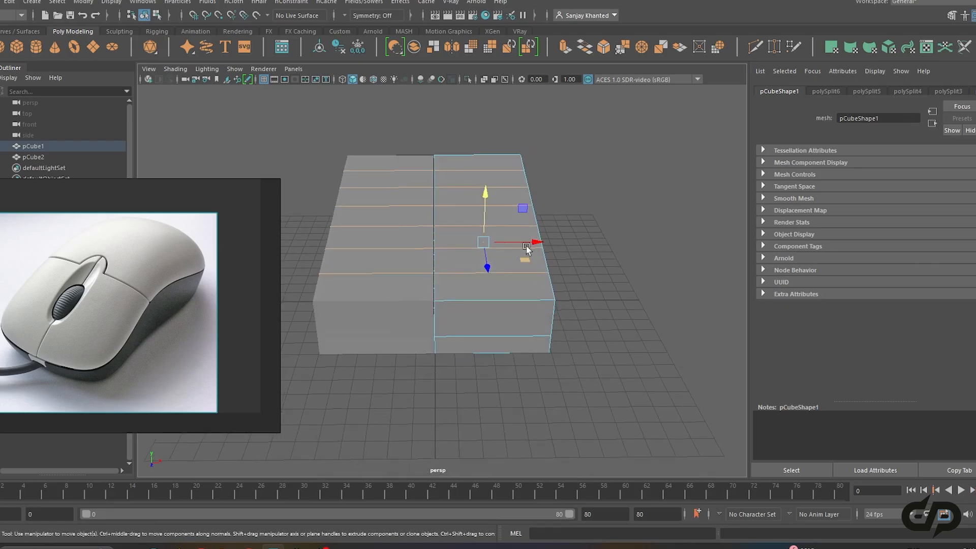
Divide the original half's crosswise edges with the Connect tool using 3 segments
{"action": "left_click_drag", "start_coordinate": [471, 139], "coordinate": [498, 392]}
{"action": "left_click_drag", "start_coordinate": [501, 367], "coordinate": [505, 396], "text": "alt"}
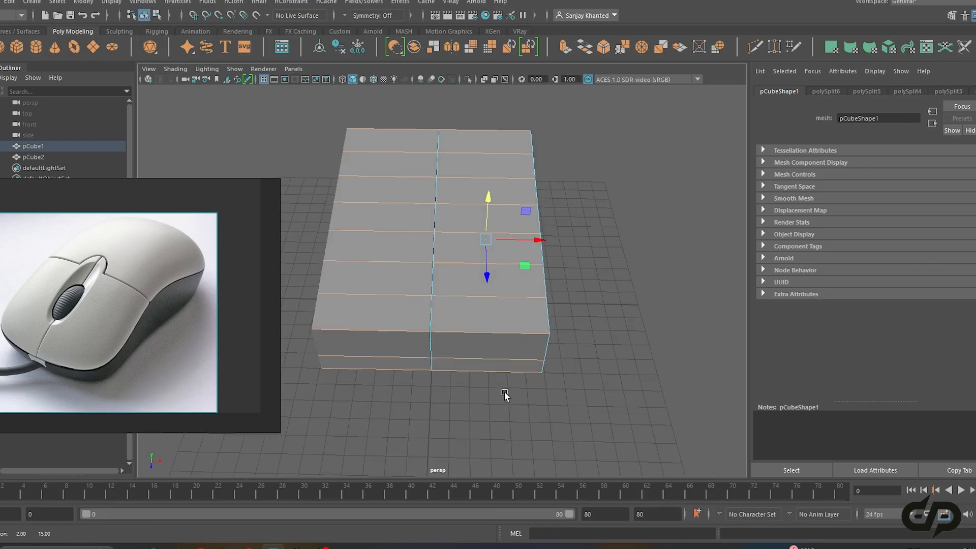
{"action": "right_click", "coordinate": [496, 311], "text": "shift"}
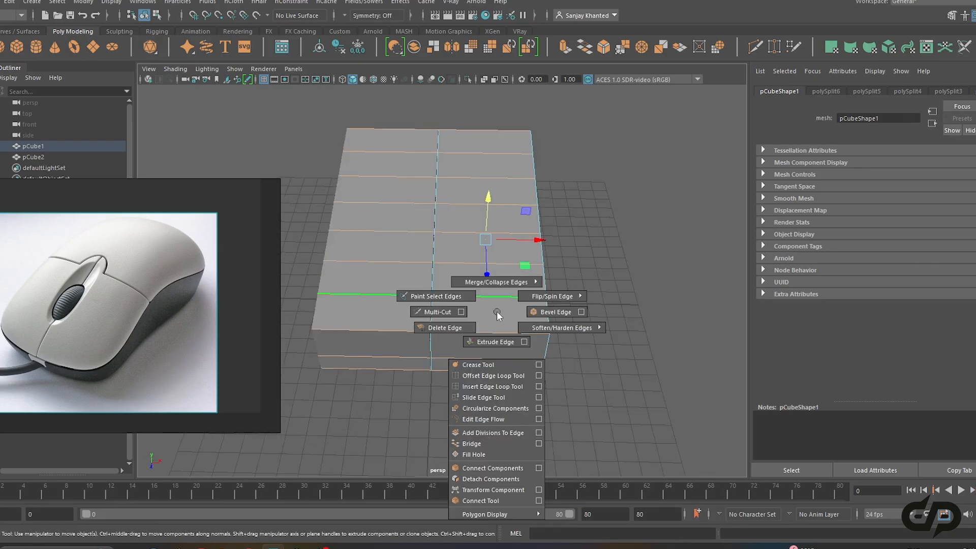
{"action": "left_click", "coordinate": [539, 499]}
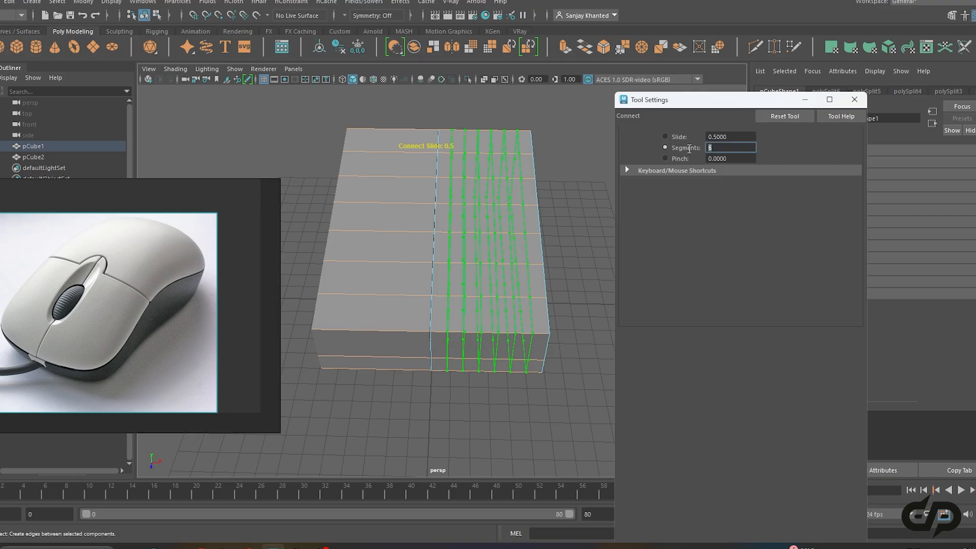
{"action": "key", "text": "Return"}
{"action": "scroll", "coordinate": [533, 228], "scroll_direction": "down", "scroll_amount": 3}
{"action": "left_click_drag", "start_coordinate": [539, 224], "coordinate": [510, 247], "text": "alt"}
{"action": "left_click", "coordinate": [705, 148]}
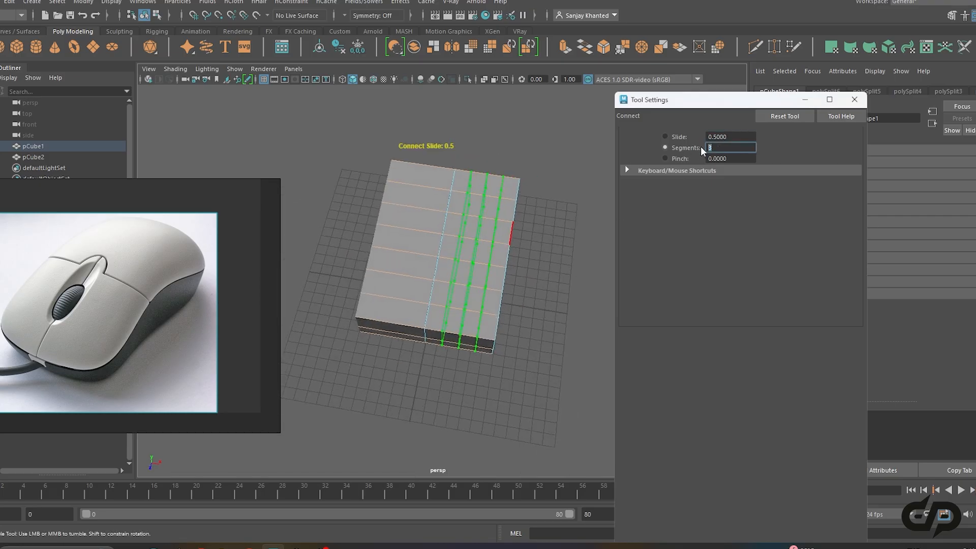
{"action": "left_click", "coordinate": [744, 137]}
{"action": "scroll", "coordinate": [528, 228], "scroll_direction": "up", "scroll_amount": 3}
{"action": "left_click_drag", "start_coordinate": [513, 239], "coordinate": [525, 264], "text": "alt"}
{"action": "left_click", "coordinate": [716, 147]}
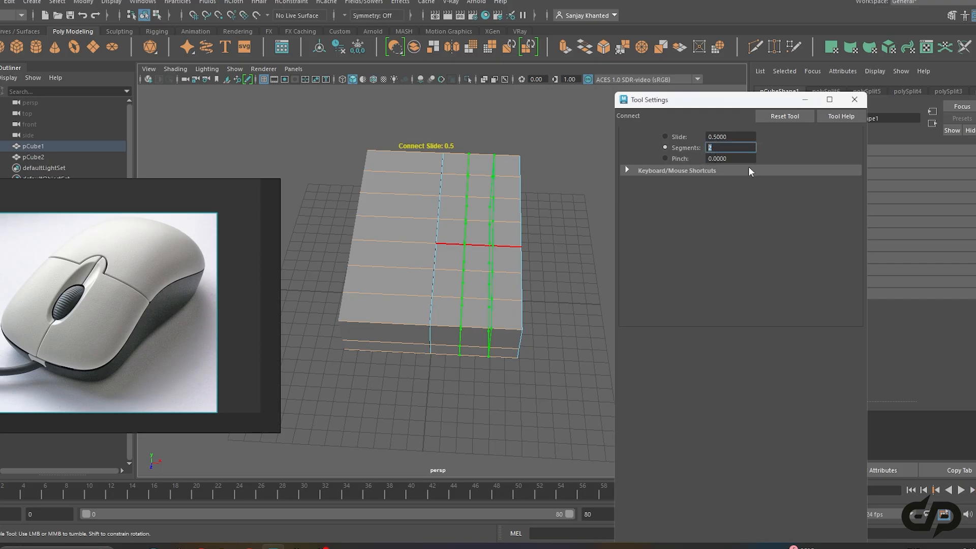
{"action": "key", "text": "Return"}
{"action": "left_click_drag", "start_coordinate": [566, 286], "coordinate": [426, 324], "text": "alt"}
{"action": "left_click", "coordinate": [854, 100]}
In the top view, pull the outer front and rear corner vertices inward to round the body's outline
{"action": "key", "text": "w"}
{"action": "key", "text": "space"}
{"action": "right_click_drag", "start_coordinate": [514, 223], "coordinate": [465, 223]}
{"action": "left_click", "coordinate": [544, 378]}
{"action": "left_click_drag", "start_coordinate": [548, 384], "coordinate": [538, 361]}
{"action": "middle_click_drag", "start_coordinate": [558, 239], "coordinate": [567, 315], "text": "alt"}
{"action": "left_click_drag", "start_coordinate": [564, 140], "coordinate": [544, 144]}
Move the two outer columns of vertices in the body's middle rows inward to start the waist
{"action": "middle_click_drag", "start_coordinate": [527, 275], "coordinate": [548, 296], "text": "alt"}
{"action": "left_click_drag", "start_coordinate": [582, 226], "coordinate": [516, 219]}
{"action": "left_click", "coordinate": [596, 297]}
{"action": "left_click", "coordinate": [576, 263]}
{"action": "left_click_drag", "start_coordinate": [571, 282], "coordinate": [518, 221]}
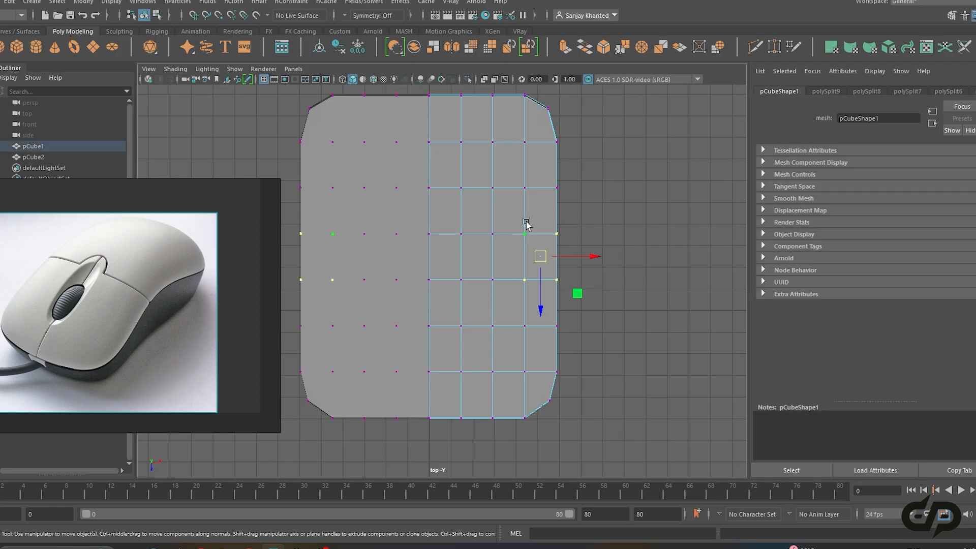
{"action": "left_click_drag", "start_coordinate": [593, 257], "coordinate": [584, 252]}
Shift the two inner columns of middle-row vertices slightly towards the centre line to even out the spacing
{"action": "left_click_drag", "start_coordinate": [477, 220], "coordinate": [506, 313]}
{"action": "left_click_drag", "start_coordinate": [542, 257], "coordinate": [536, 257]}
{"action": "left_click_drag", "start_coordinate": [450, 223], "coordinate": [473, 291]}
{"action": "left_click_drag", "start_coordinate": [513, 257], "coordinate": [506, 256]}
Pull the outermost middle-row vertices slightly further inward to refine the waist
{"action": "middle_click_drag", "start_coordinate": [564, 300], "coordinate": [563, 313], "text": "alt"}
{"action": "left_click_drag", "start_coordinate": [562, 313], "coordinate": [534, 242]}
{"action": "left_click_drag", "start_coordinate": [581, 270], "coordinate": [578, 275]}
{"action": "middle_click_drag", "start_coordinate": [567, 425], "coordinate": [567, 389], "text": "alt"}
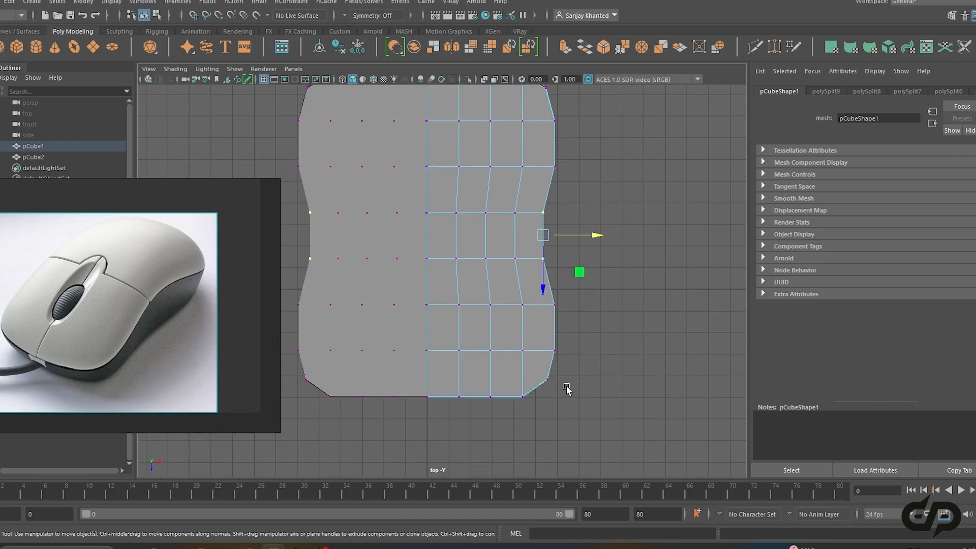
Pull the two outer vertices of the front corner inward in the top view to round it further
{"action": "left_click_drag", "start_coordinate": [540, 424], "coordinate": [513, 388]}
{"action": "left_click_drag", "start_coordinate": [578, 439], "coordinate": [517, 373]}
{"action": "left_click_drag", "start_coordinate": [535, 435], "coordinate": [513, 375]}
{"action": "key", "text": "ctrl+z"}
{"action": "left_click_drag", "start_coordinate": [535, 415], "coordinate": [533, 409]}
{"action": "left_click_drag", "start_coordinate": [568, 382], "coordinate": [561, 383]}
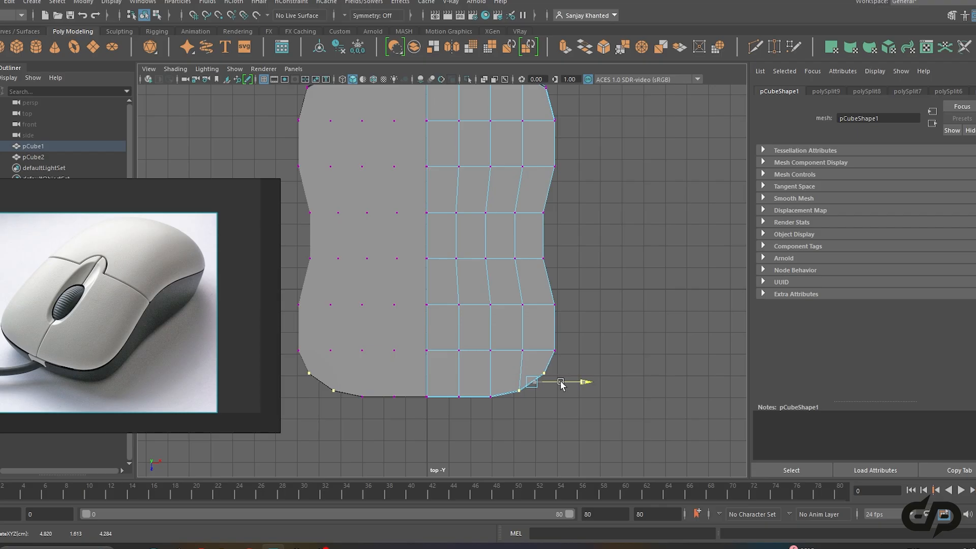
Pull the two outer vertices of the rear corner slightly inward to round the back of the outline
{"action": "middle_click_drag", "start_coordinate": [560, 385], "coordinate": [582, 274], "text": "alt"}
{"action": "left_click_drag", "start_coordinate": [508, 130], "coordinate": [523, 193]}
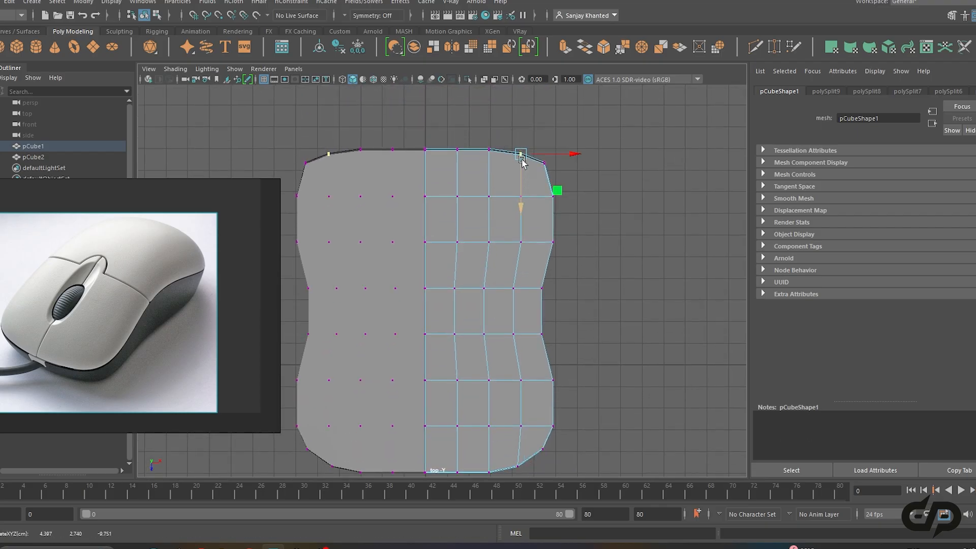
{"action": "left_click_drag", "start_coordinate": [511, 131], "coordinate": [552, 173]}
{"action": "middle_click_drag", "start_coordinate": [553, 215], "coordinate": [553, 222]}
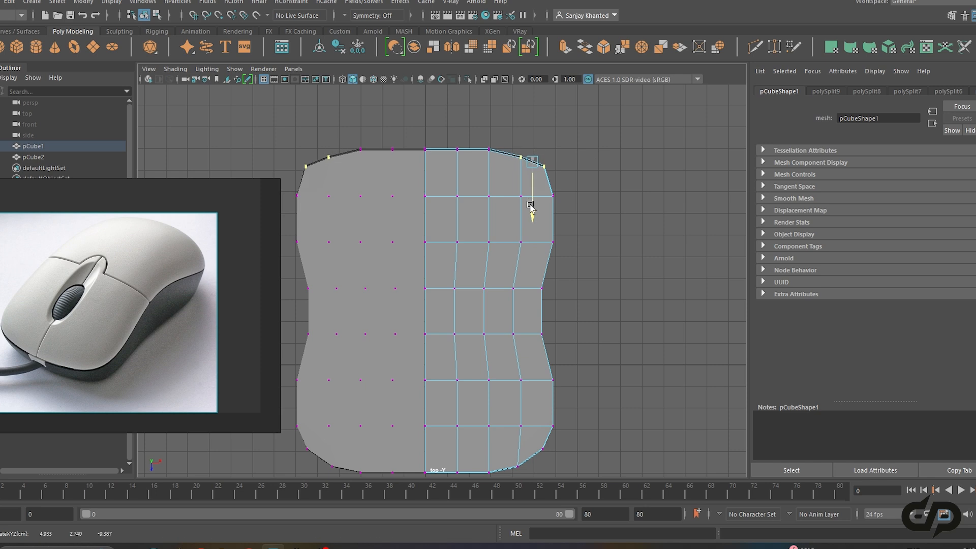
{"action": "left_click_drag", "start_coordinate": [562, 144], "coordinate": [539, 188]}
{"action": "left_click_drag", "start_coordinate": [543, 166], "coordinate": [544, 170]}
Examine the rounded outline of the body in the perspective view
{"action": "middle_click_drag", "start_coordinate": [568, 235], "coordinate": [571, 220], "text": "alt"}
{"action": "scroll", "coordinate": [545, 232], "scroll_direction": "down", "scroll_amount": 1}
{"action": "right_click_drag", "start_coordinate": [545, 229], "coordinate": [513, 282], "text": "alt"}
{"action": "key", "text": "space"}
{"action": "left_click_drag", "start_coordinate": [523, 305], "coordinate": [542, 294]}
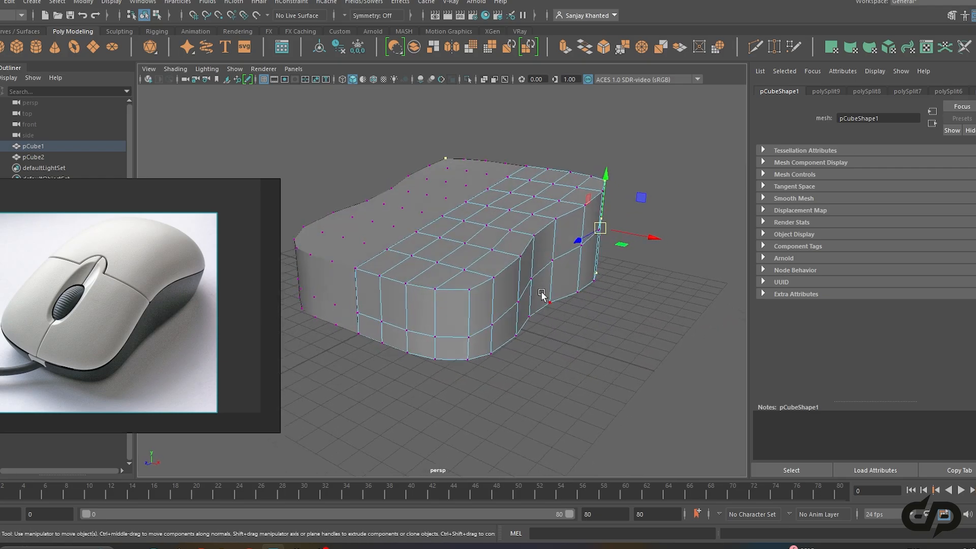
{"action": "right_click_drag", "start_coordinate": [502, 264], "coordinate": [498, 183]}
{"action": "left_click_drag", "start_coordinate": [510, 273], "coordinate": [563, 264], "text": "alt"}
In the side view, raise the front top vertex slightly and lower the rearmost top vertices to start rounding the back
{"action": "key", "text": "space"}
{"action": "middle_click_drag", "start_coordinate": [455, 242], "coordinate": [497, 260], "text": "alt"}
{"action": "right_click_drag", "start_coordinate": [416, 249], "coordinate": [395, 231]}
{"action": "left_click", "coordinate": [405, 233]}
{"action": "left_click_drag", "start_coordinate": [404, 214], "coordinate": [404, 211]}
{"action": "middle_click_drag", "start_coordinate": [559, 252], "coordinate": [527, 274], "text": "alt"}
{"action": "left_click_drag", "start_coordinate": [654, 210], "coordinate": [645, 227]}
{"action": "key", "text": "ctrl+z"}
{"action": "left_click_drag", "start_coordinate": [643, 191], "coordinate": [640, 205]}
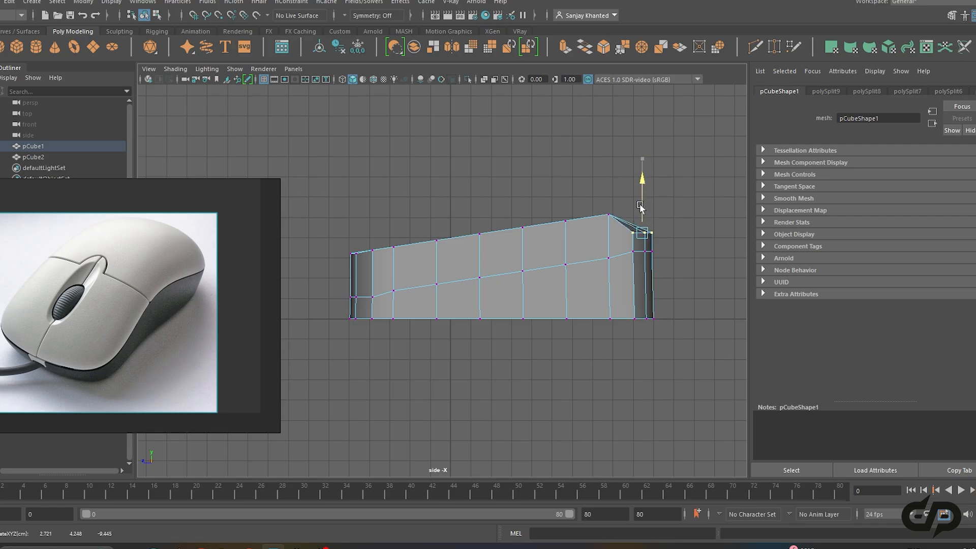
Lower the top peak vertices level with their neighbours and nudge the rearmost middle-row vertices down
{"action": "left_click_drag", "start_coordinate": [572, 194], "coordinate": [616, 219]}
{"action": "left_click_drag", "start_coordinate": [606, 184], "coordinate": [607, 191]}
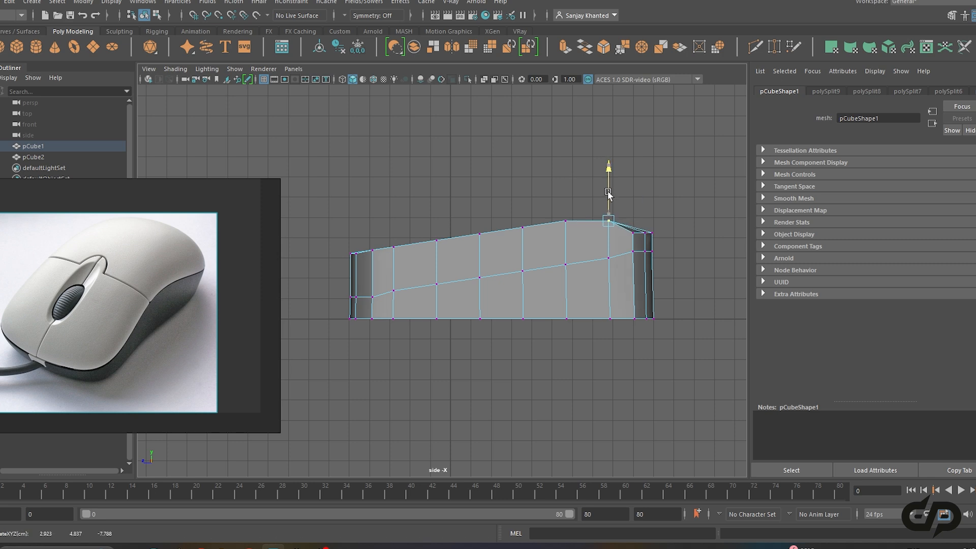
{"action": "left_click", "coordinate": [632, 251]}
{"action": "mouse_move", "coordinate": [642, 254]}
{"action": "left_mouse_down"}
{"action": "mouse_move", "coordinate": [634, 236]}
{"action": "mouse_move", "coordinate": [643, 235]}
{"action": "left_mouse_up"}
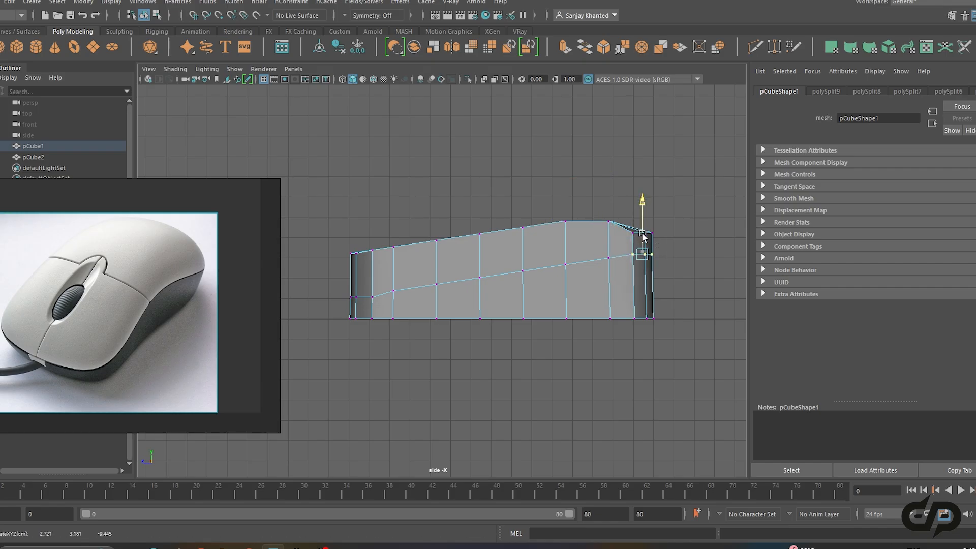
Pull the top vertices at the front end down and back to form a sloping nose
{"action": "left_click_drag", "start_coordinate": [329, 246], "coordinate": [407, 260]}
{"action": "left_click", "coordinate": [394, 247]}
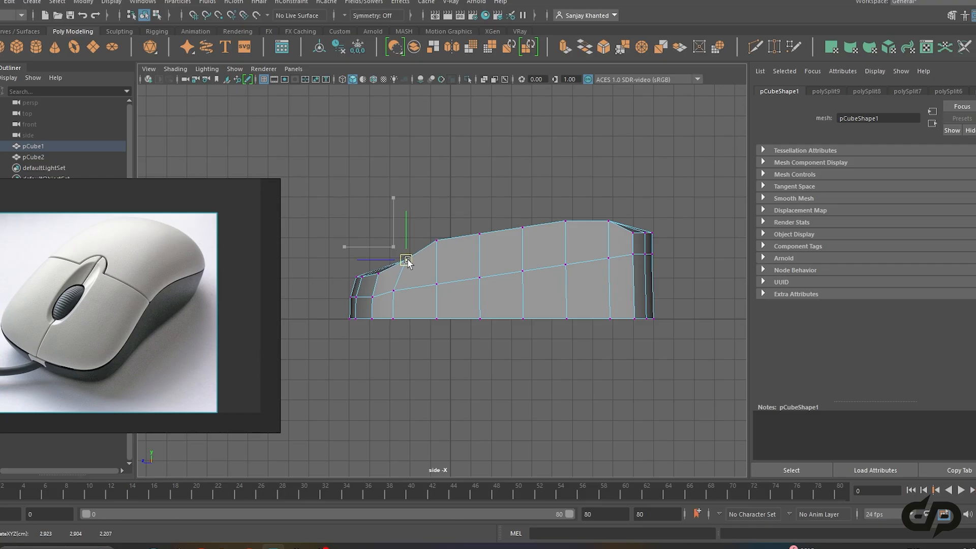
{"action": "left_click", "coordinate": [436, 239]}
{"action": "left_click_drag", "start_coordinate": [437, 212], "coordinate": [408, 234]}
Lower the remaining top-row vertices between the nose and the rear hump to curve the side profile
{"action": "left_click", "coordinate": [480, 233]}
{"action": "left_click_drag", "start_coordinate": [479, 215], "coordinate": [435, 235]}
{"action": "left_click", "coordinate": [433, 249]}
{"action": "left_click_drag", "start_coordinate": [496, 213], "coordinate": [538, 246]}
{"action": "left_click_drag", "start_coordinate": [524, 211], "coordinate": [579, 242]}
{"action": "left_click_drag", "start_coordinate": [567, 203], "coordinate": [567, 205]}
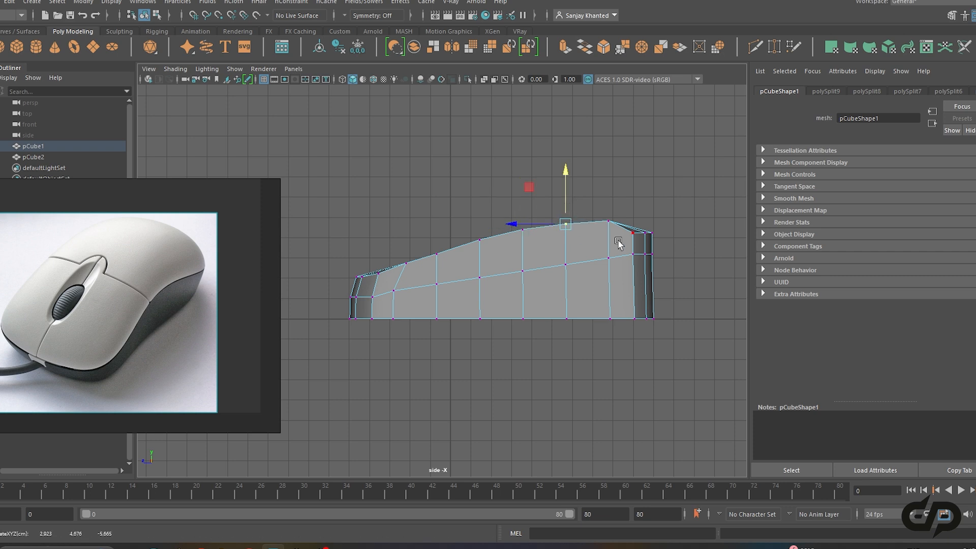
Lower the rear part of the middle vertex row so it follows the curve of the top profile
{"action": "mouse_move", "coordinate": [626, 243]}
{"action": "left_mouse_down"}
{"action": "mouse_move", "coordinate": [655, 266]}
{"action": "mouse_move", "coordinate": [643, 243]}
{"action": "left_mouse_up"}
{"action": "left_click_drag", "start_coordinate": [619, 292], "coordinate": [607, 246]}
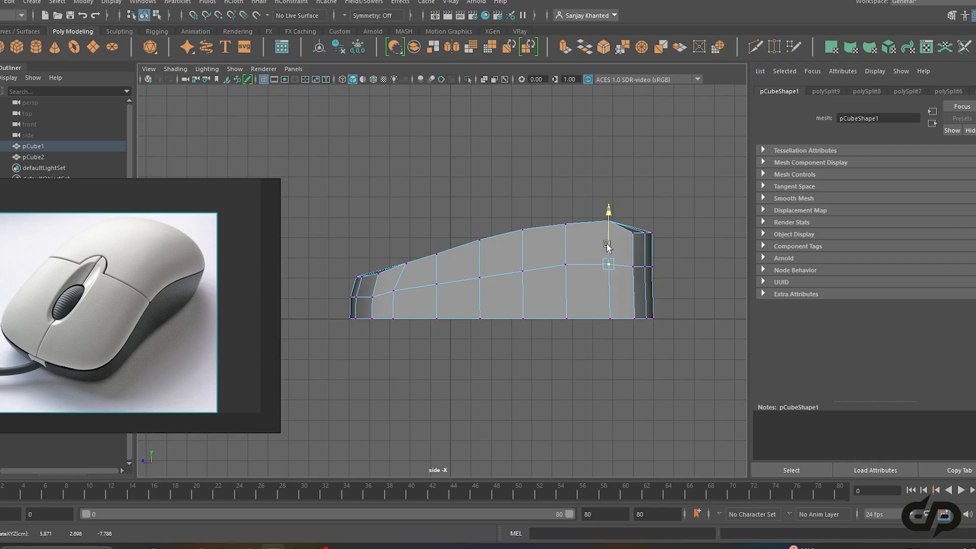
{"action": "left_click_drag", "start_coordinate": [581, 292], "coordinate": [555, 259]}
{"action": "left_click_drag", "start_coordinate": [565, 245], "coordinate": [566, 248]}
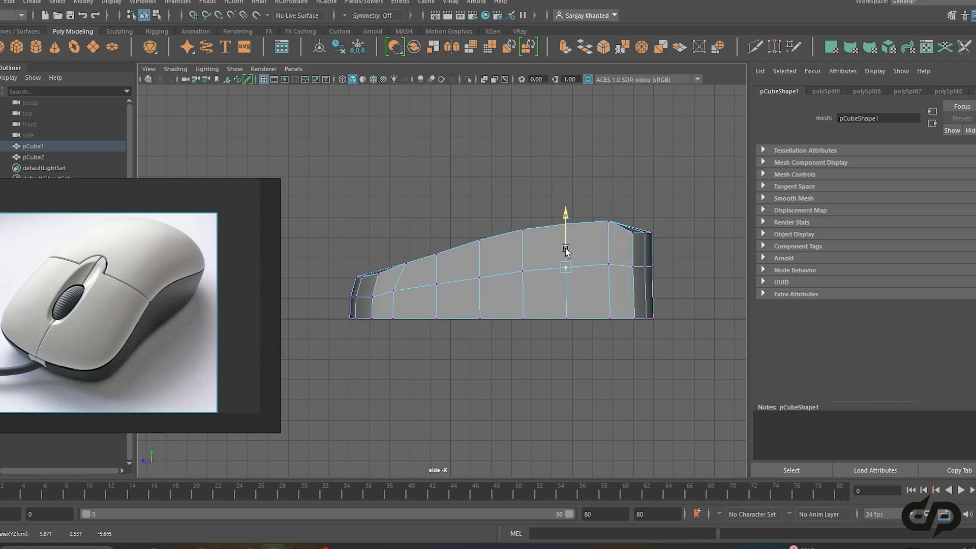
{"action": "left_click_drag", "start_coordinate": [542, 301], "coordinate": [521, 253]}
Move the rear upper vertices down and forward, and shift the middle-row vertex below the peak forward
{"action": "left_click_drag", "start_coordinate": [656, 224], "coordinate": [601, 223]}
{"action": "left_click", "coordinate": [608, 222]}
{"action": "key", "text": "F8"}
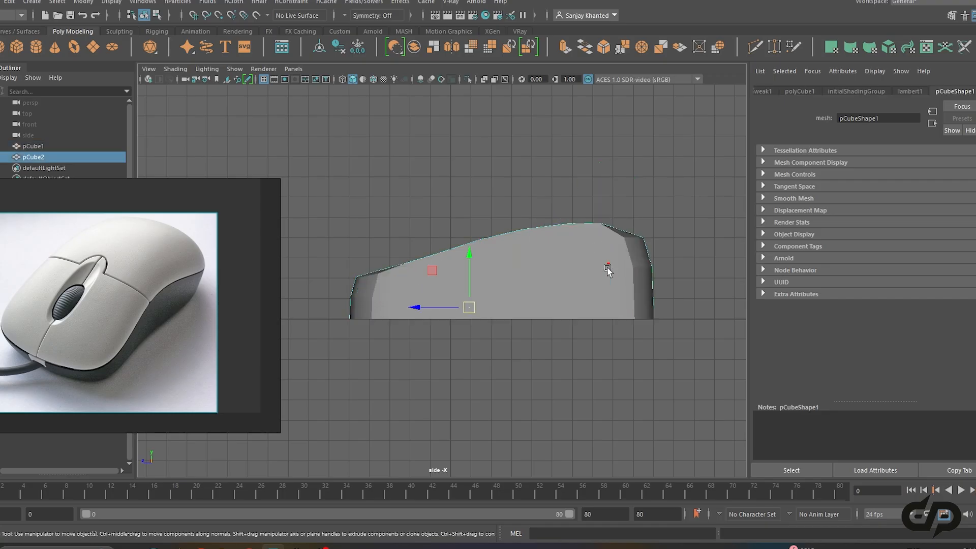
{"action": "key", "text": "ctrl+z"}
{"action": "left_click_drag", "start_coordinate": [616, 276], "coordinate": [587, 263]}
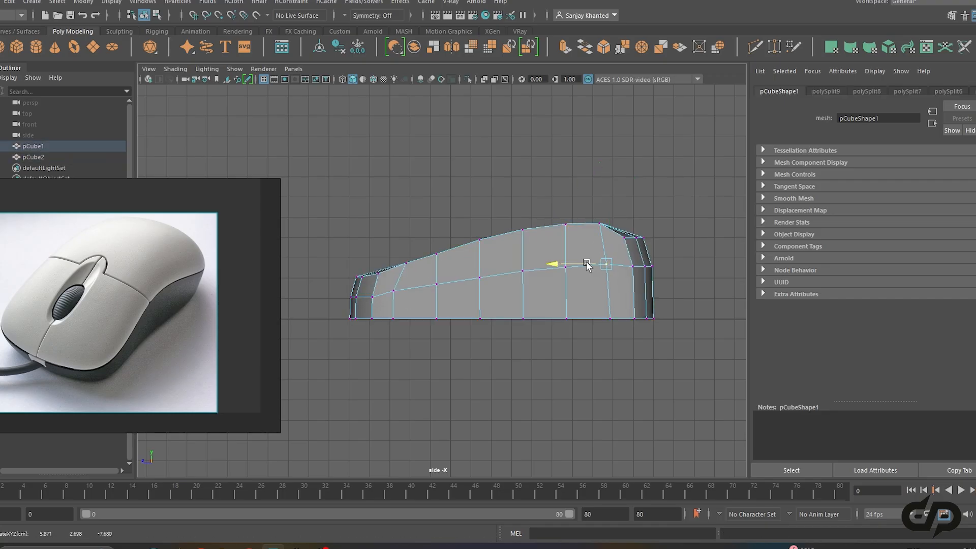
Align the middle and bottom vertices of the front column and the rear hump column more closely under their top vertices
{"action": "left_click", "coordinate": [403, 262]}
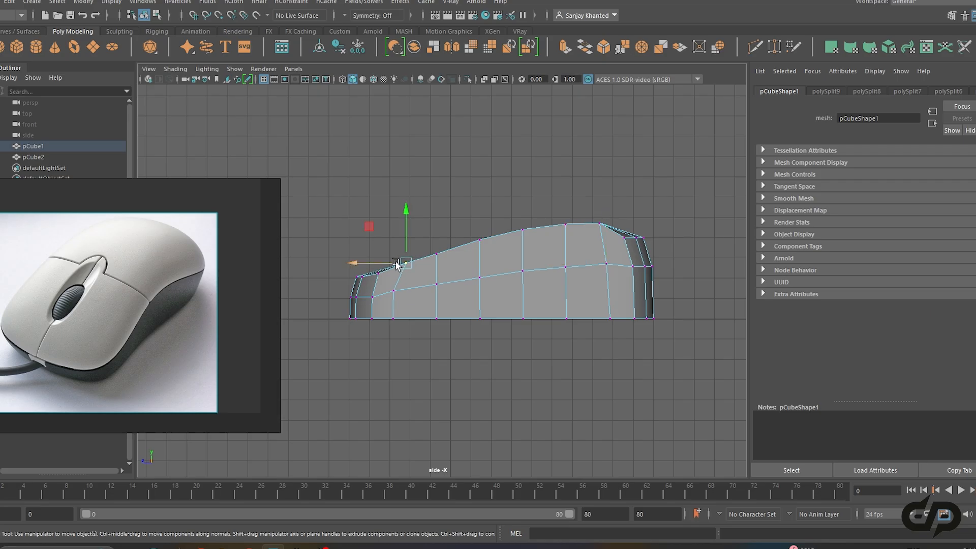
{"action": "left_click", "coordinate": [391, 288]}
{"action": "left_click_drag", "start_coordinate": [393, 289], "coordinate": [397, 292]}
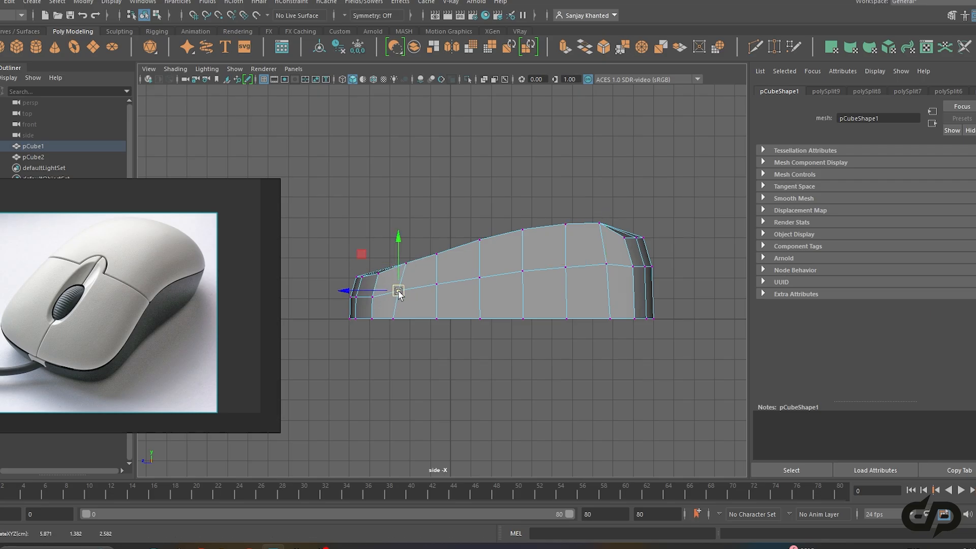
{"action": "left_click_drag", "start_coordinate": [413, 340], "coordinate": [385, 304]}
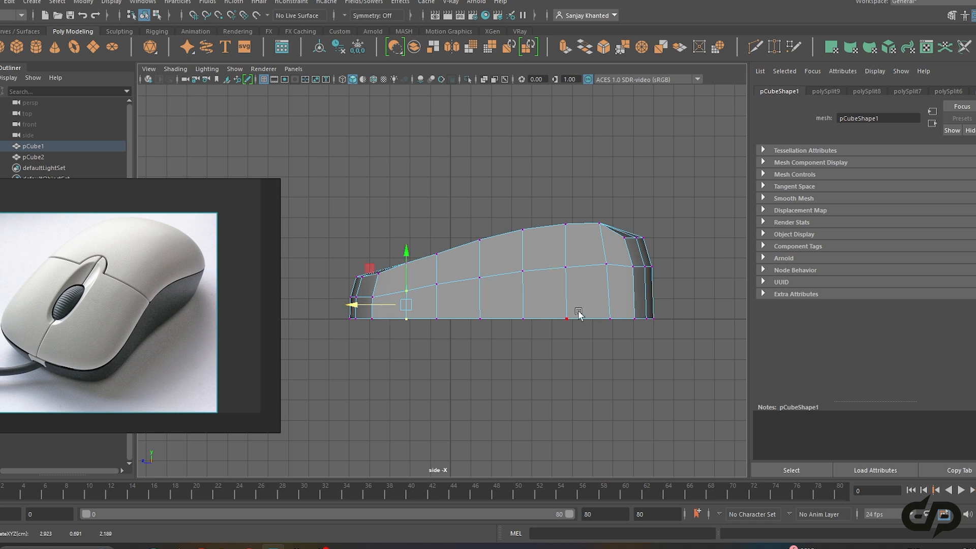
{"action": "mouse_move", "coordinate": [607, 331]}
{"action": "left_mouse_down"}
{"action": "mouse_move", "coordinate": [599, 249]}
{"action": "mouse_move", "coordinate": [616, 266]}
{"action": "mouse_move", "coordinate": [614, 315]}
{"action": "left_mouse_up"}
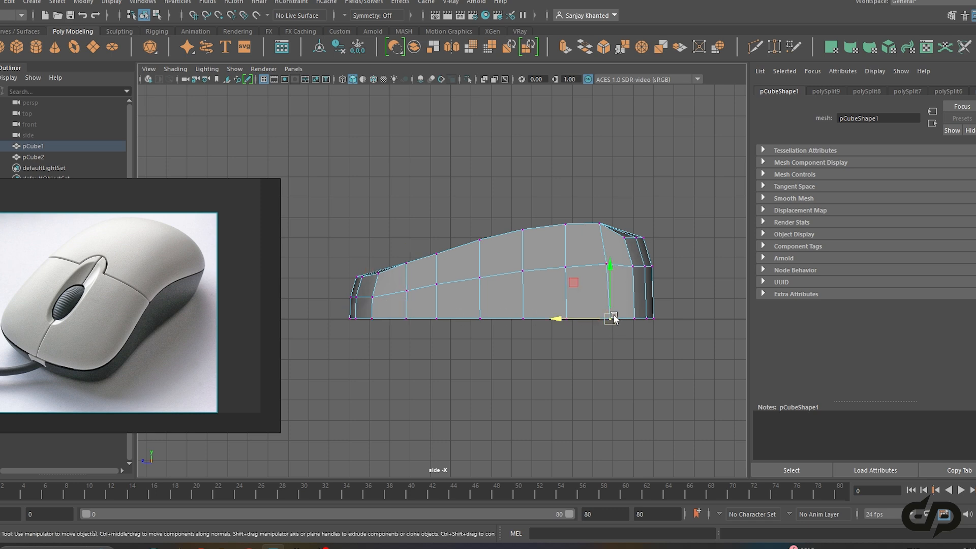
{"action": "left_click_drag", "start_coordinate": [598, 254], "coordinate": [599, 255]}
{"action": "left_click_drag", "start_coordinate": [583, 287], "coordinate": [577, 288]}
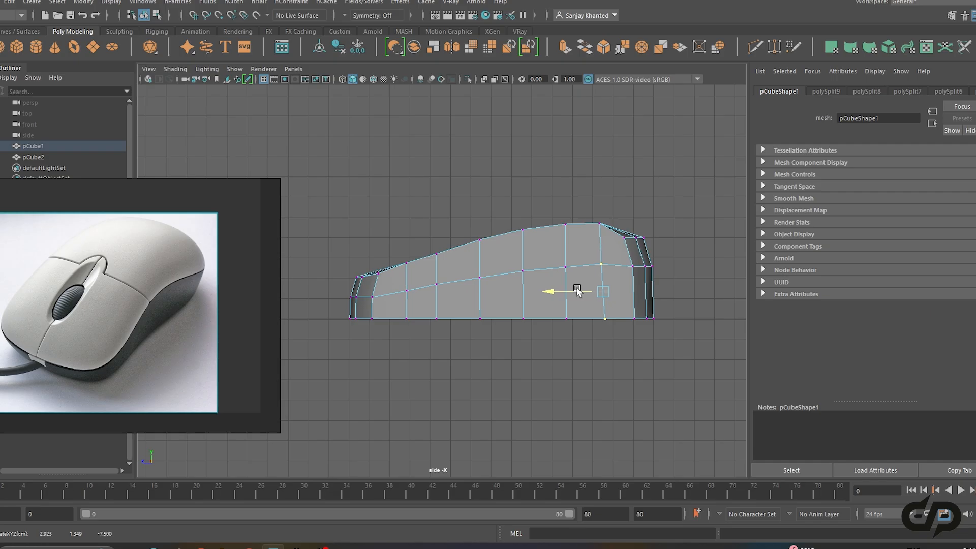
Select the vertices along the upper outer side edge and pull them inward and down to soften the edge
{"action": "key", "text": "space"}
{"action": "key", "text": "space"}
{"action": "left_click_drag", "start_coordinate": [636, 178], "coordinate": [468, 332], "text": "alt"}
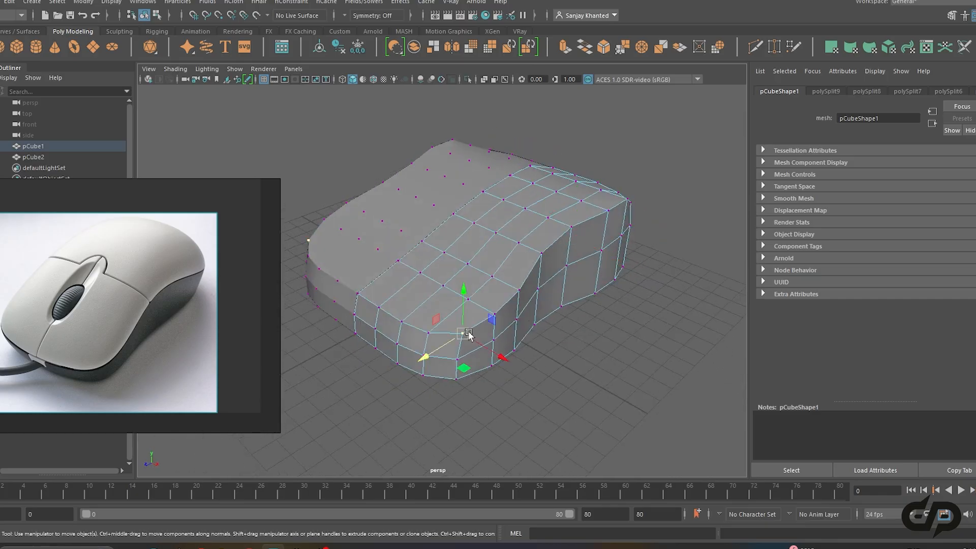
{"action": "left_click", "coordinate": [504, 309], "text": "shift"}
{"action": "left_click", "coordinate": [517, 282], "text": "shift"}
{"action": "left_click", "coordinate": [541, 255], "text": "shift"}
{"action": "left_click", "coordinate": [568, 229], "text": "shift"}
{"action": "left_click_drag", "start_coordinate": [604, 252], "coordinate": [568, 283], "text": "alt"}
{"action": "left_click", "coordinate": [567, 245], "text": "shift"}
{"action": "left_click_drag", "start_coordinate": [584, 243], "coordinate": [545, 349], "text": "alt"}
{"action": "left_click_drag", "start_coordinate": [512, 347], "coordinate": [534, 316]}
{"action": "left_click_drag", "start_coordinate": [512, 216], "coordinate": [503, 314]}
{"action": "key", "text": "space"}
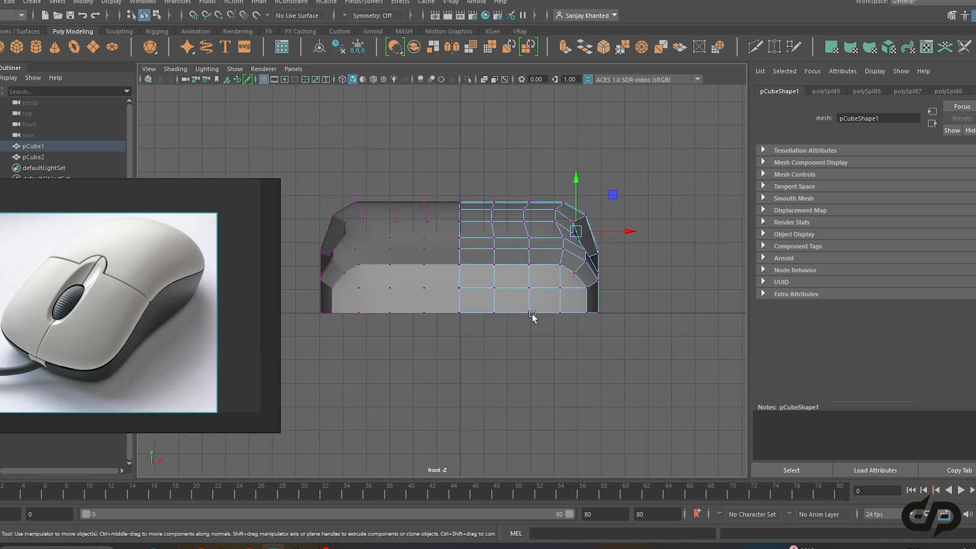
In the front view, raise the top vertices column by column, highest at the centre line, to dome the body
{"action": "scroll", "coordinate": [496, 283], "scroll_direction": "up", "scroll_amount": 2}
{"action": "left_click_drag", "start_coordinate": [446, 190], "coordinate": [481, 259]}
{"action": "left_click_drag", "start_coordinate": [464, 192], "coordinate": [466, 171]}
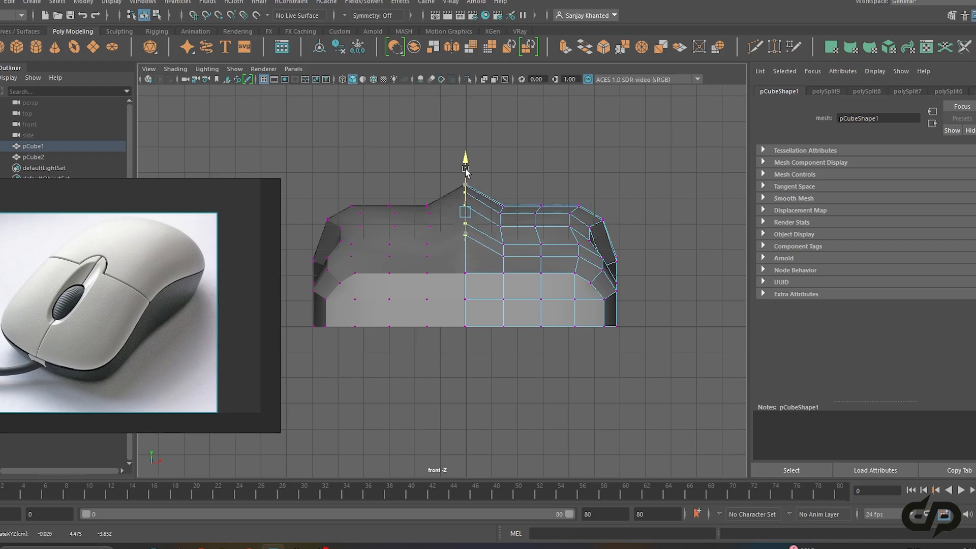
{"action": "left_click_drag", "start_coordinate": [494, 265], "coordinate": [494, 264]}
{"action": "left_click_drag", "start_coordinate": [502, 199], "coordinate": [501, 176]}
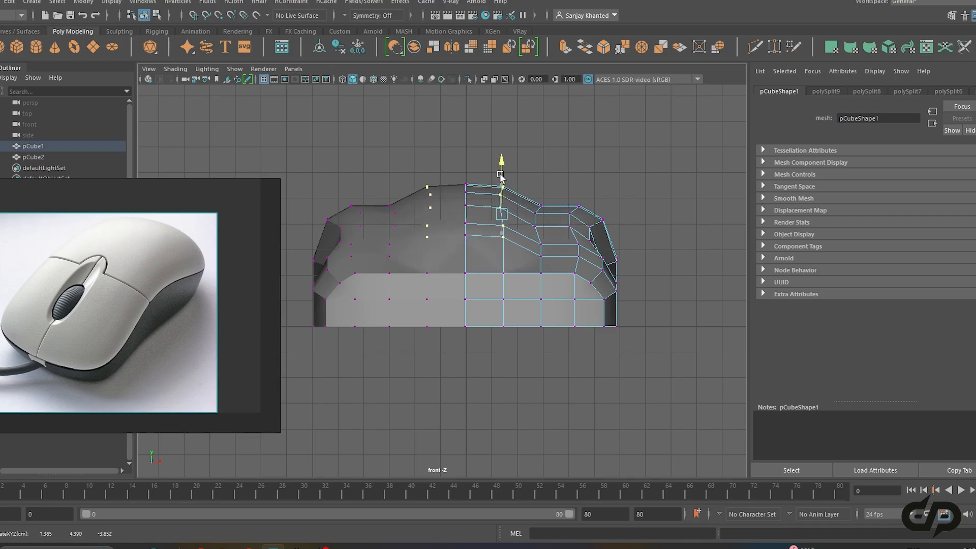
{"action": "mouse_move", "coordinate": [551, 199]}
{"action": "left_mouse_down"}
{"action": "mouse_move", "coordinate": [529, 256]}
{"action": "mouse_move", "coordinate": [541, 187]}
{"action": "left_mouse_up"}
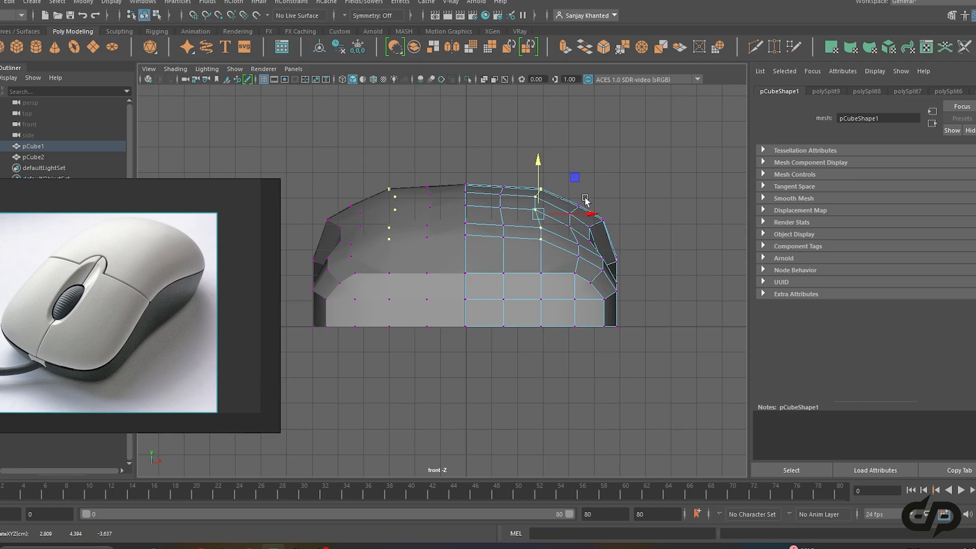
{"action": "left_click_drag", "start_coordinate": [557, 260], "coordinate": [558, 259]}
{"action": "left_click_drag", "start_coordinate": [628, 253], "coordinate": [587, 249], "text": "alt"}
{"action": "left_click_drag", "start_coordinate": [574, 199], "coordinate": [573, 195]}
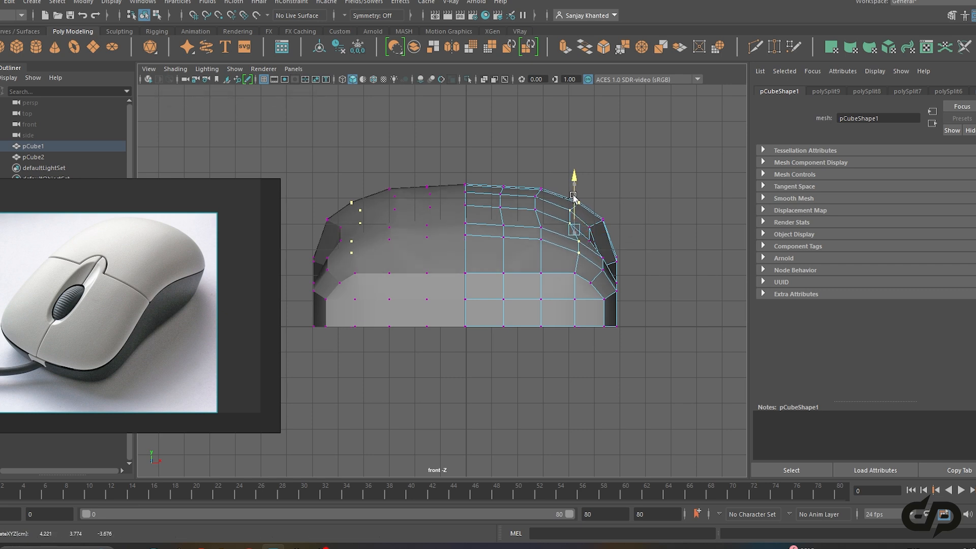
Adjust the heights of the top vertices nearest the front end to even out the nose slope
{"action": "left_click", "coordinate": [468, 237]}
{"action": "left_click", "coordinate": [502, 236], "text": "shift"}
{"action": "left_click_drag", "start_coordinate": [484, 202], "coordinate": [526, 312]}
{"action": "left_click", "coordinate": [541, 239]}
{"action": "left_click", "coordinate": [579, 251]}
{"action": "key", "text": "space"}
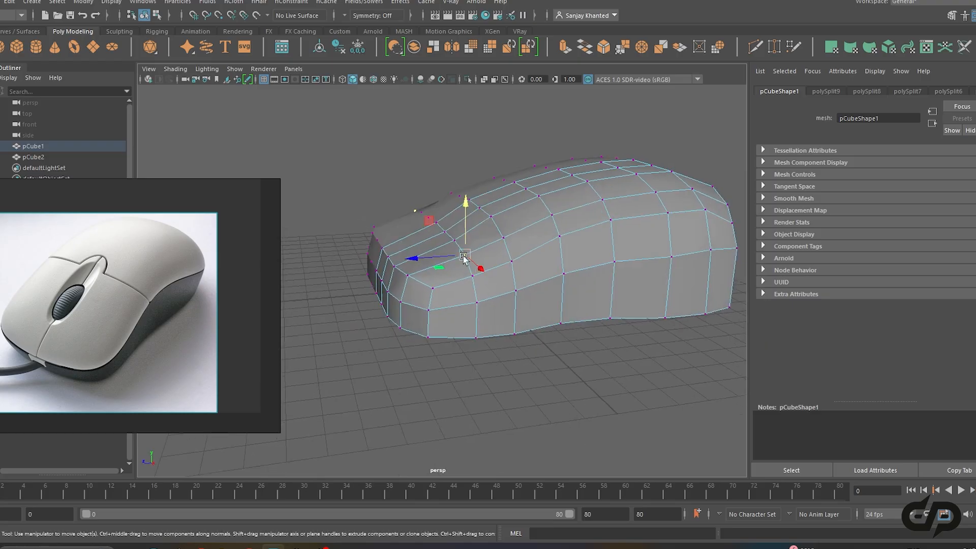
{"action": "left_click_drag", "start_coordinate": [451, 239], "coordinate": [384, 253]}
{"action": "left_click_drag", "start_coordinate": [453, 254], "coordinate": [441, 235], "text": "alt"}
{"action": "left_click_drag", "start_coordinate": [429, 188], "coordinate": [430, 191]}
In the side view, lower the top vertices of the rear hump and the upper vertices at the rear end
{"action": "left_click_drag", "start_coordinate": [558, 236], "coordinate": [544, 253], "text": "alt"}
{"action": "right_click_drag", "start_coordinate": [545, 253], "coordinate": [560, 298], "text": "alt"}
{"action": "left_click_drag", "start_coordinate": [629, 109], "coordinate": [584, 220], "text": "alt"}
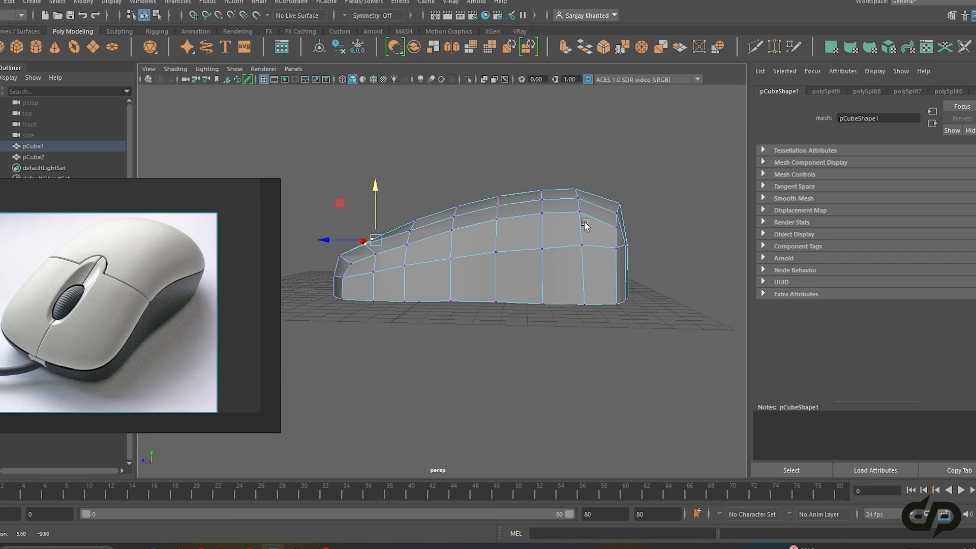
{"action": "left_click_drag", "start_coordinate": [473, 233], "coordinate": [606, 263], "text": "alt"}
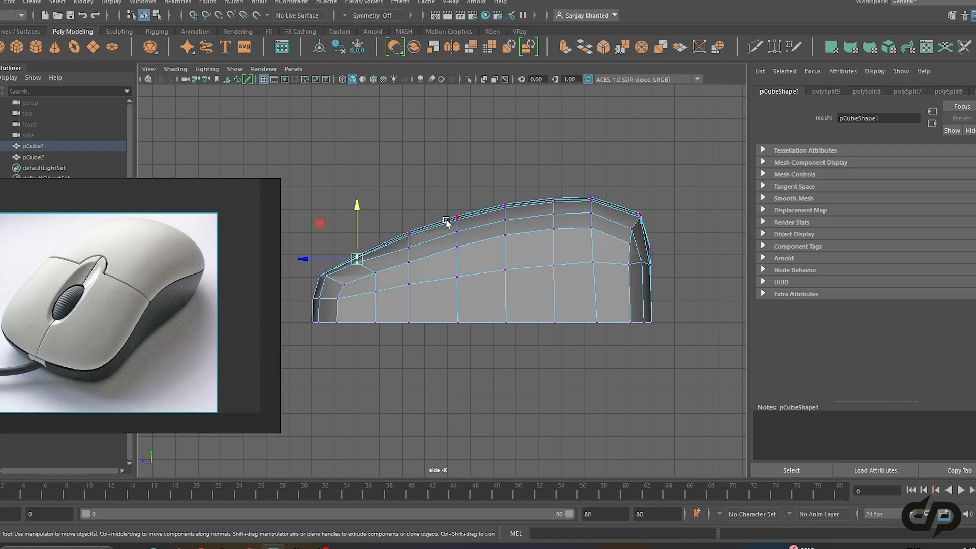
{"action": "left_click_drag", "start_coordinate": [625, 247], "coordinate": [625, 247]}
{"action": "left_click_drag", "start_coordinate": [590, 176], "coordinate": [590, 181]}
{"action": "left_click_drag", "start_coordinate": [622, 210], "coordinate": [639, 224]}
{"action": "left_click", "coordinate": [603, 281]}
{"action": "left_click", "coordinate": [642, 274]}
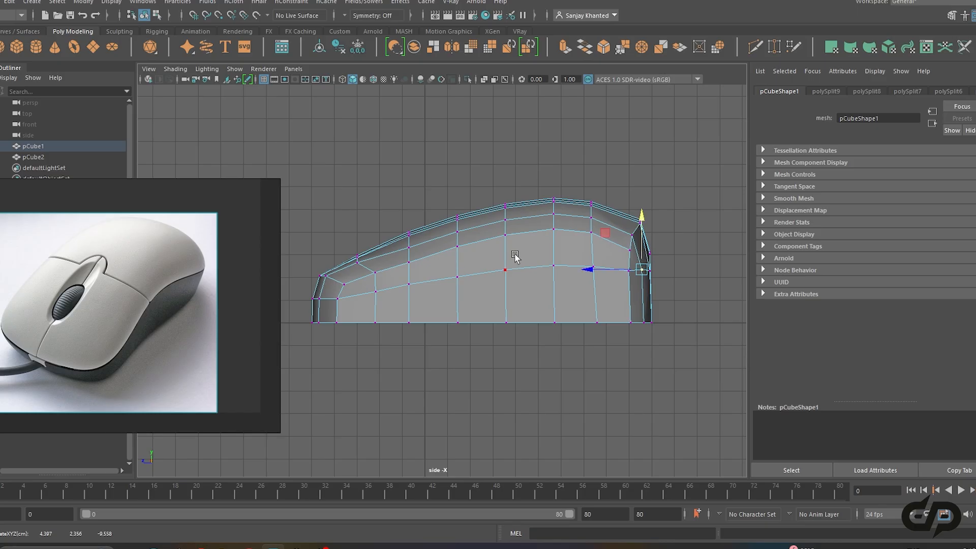
Lower the upper and middle vertices of the column just before the rear end slightly
{"action": "middle_click_drag", "start_coordinate": [515, 255], "coordinate": [521, 256], "text": "alt"}
{"action": "left_click_drag", "start_coordinate": [562, 242], "coordinate": [606, 276]}
{"action": "left_click_drag", "start_coordinate": [598, 205], "coordinate": [600, 210]}
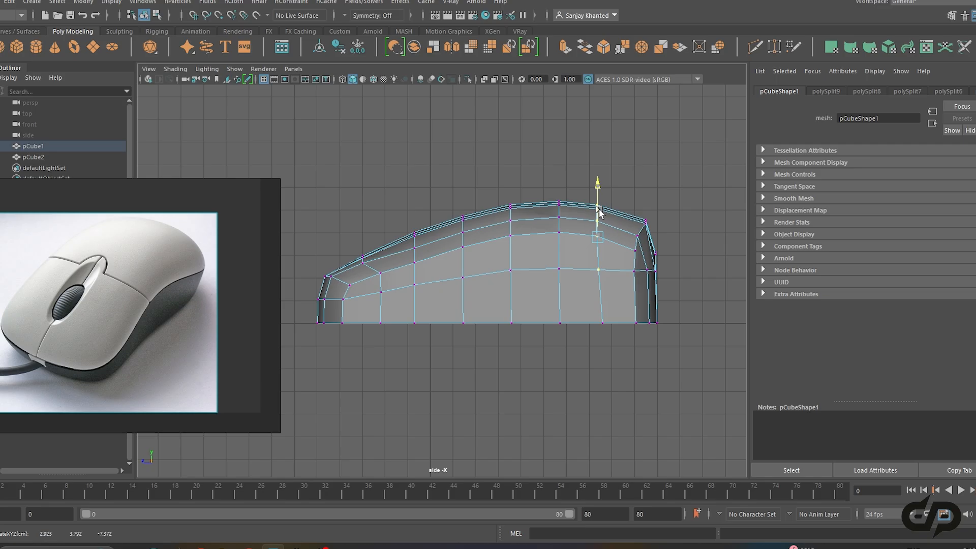
Raise the upper vertices along the front slope to smooth the profile, and shift the rear upper vertices slightly forward
{"action": "mouse_move", "coordinate": [404, 221]}
{"action": "left_mouse_down"}
{"action": "mouse_move", "coordinate": [428, 268]}
{"action": "mouse_move", "coordinate": [416, 218]}
{"action": "left_mouse_up"}
{"action": "mouse_move", "coordinate": [398, 278]}
{"action": "left_mouse_down"}
{"action": "mouse_move", "coordinate": [375, 266]}
{"action": "mouse_move", "coordinate": [411, 264]}
{"action": "left_mouse_up"}
{"action": "key", "text": "ctrl+z"}
{"action": "mouse_move", "coordinate": [452, 206]}
{"action": "left_mouse_down"}
{"action": "mouse_move", "coordinate": [470, 257]}
{"action": "mouse_move", "coordinate": [463, 198]}
{"action": "left_mouse_up"}
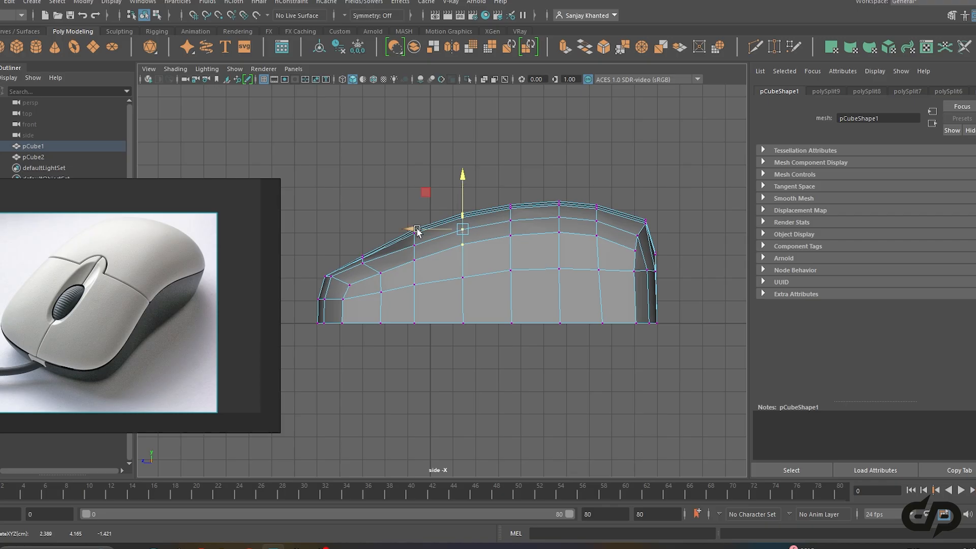
{"action": "left_click_drag", "start_coordinate": [371, 265], "coordinate": [372, 261]}
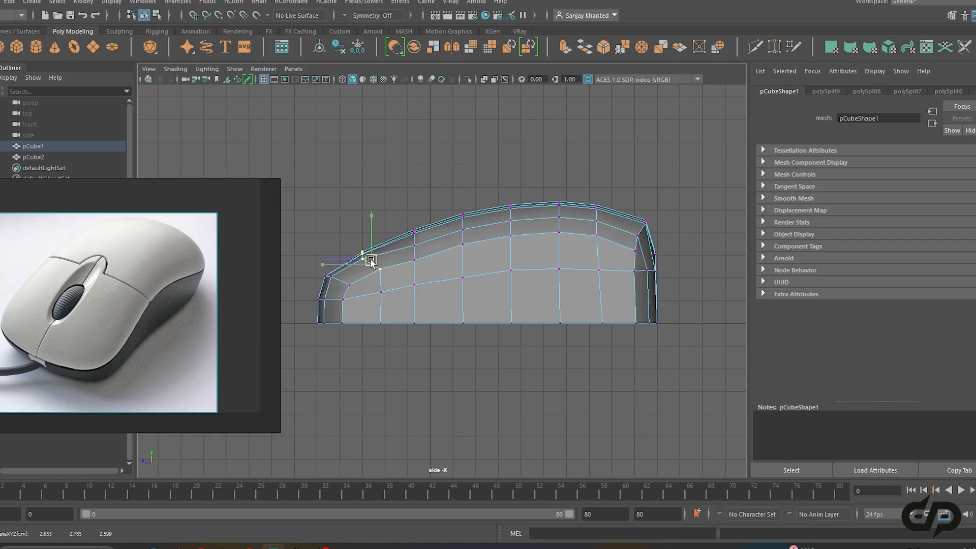
{"action": "left_click_drag", "start_coordinate": [676, 205], "coordinate": [638, 238]}
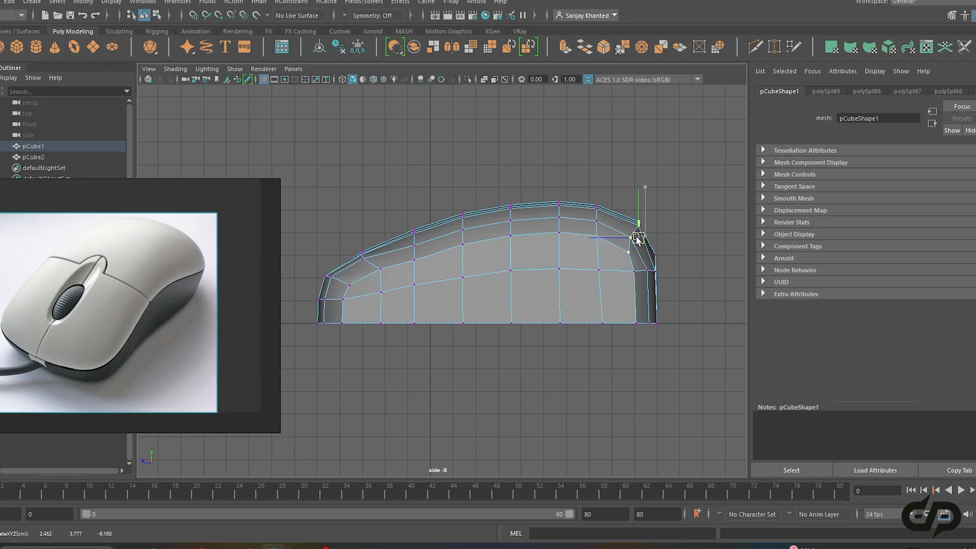
{"action": "left_click", "coordinate": [415, 259]}
Preview the body with smooth mesh display in the perspective view, inspect its shape, and return to the unsmoothed display
{"action": "key", "text": "space"}
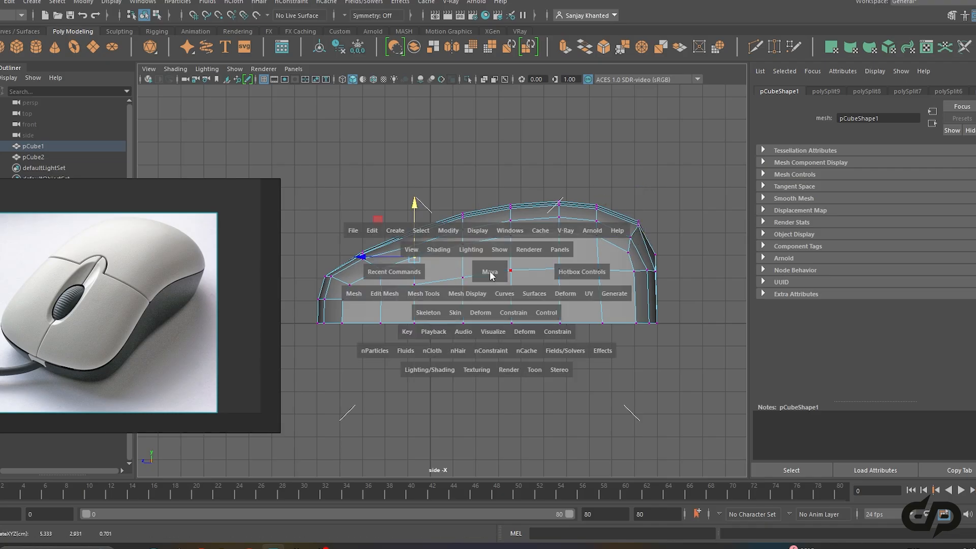
{"action": "left_click_drag", "start_coordinate": [493, 277], "coordinate": [492, 239]}
{"action": "left_click_drag", "start_coordinate": [523, 275], "coordinate": [510, 227], "text": "alt"}
{"action": "right_click_drag", "start_coordinate": [514, 223], "coordinate": [557, 191]}
{"action": "key", "text": "3"}
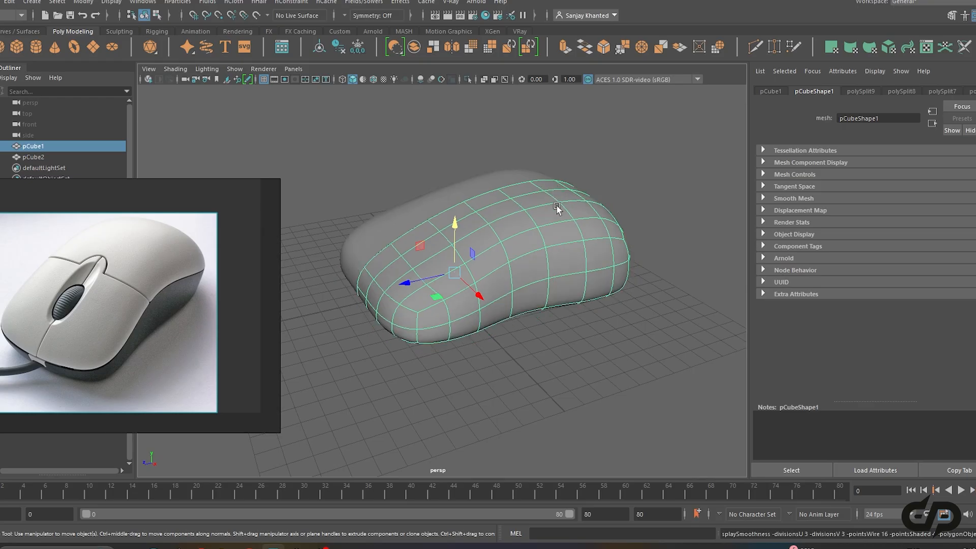
{"action": "left_click", "coordinate": [613, 333]}
{"action": "left_click_drag", "start_coordinate": [542, 317], "coordinate": [490, 270], "text": "alt"}
{"action": "left_click", "coordinate": [529, 345]}
{"action": "key", "text": "1"}
Select the centre-line vertices at the front end and pull them forward in the top view
{"action": "right_click_drag", "start_coordinate": [489, 223], "coordinate": [438, 219]}
{"action": "left_click_drag", "start_coordinate": [474, 317], "coordinate": [392, 320]}
{"action": "key", "text": "space"}
{"action": "key", "text": "space"}
{"action": "left_click_drag", "start_coordinate": [461, 316], "coordinate": [409, 318]}
{"action": "middle_click_drag", "start_coordinate": [492, 307], "coordinate": [536, 202], "text": "alt"}
{"action": "scroll", "coordinate": [507, 301], "scroll_direction": "up", "scroll_amount": 2}
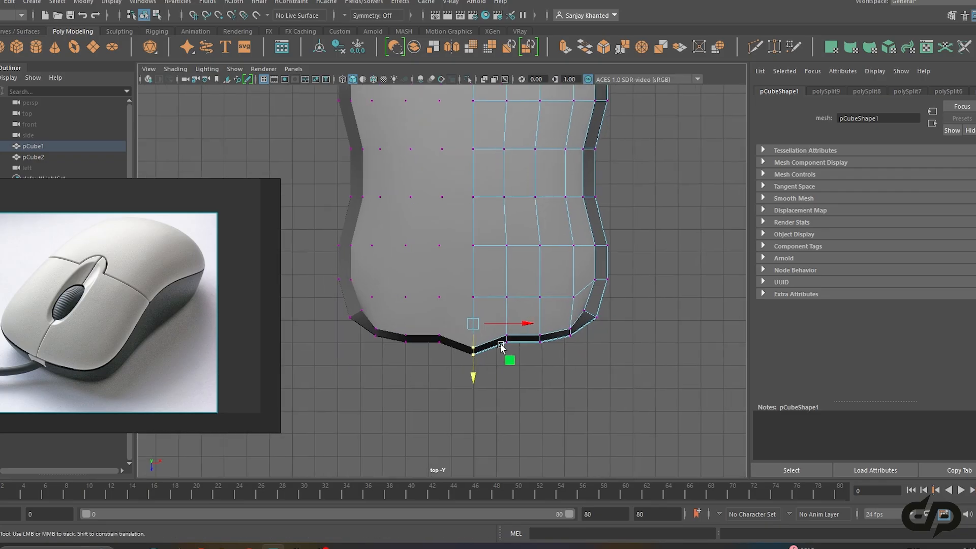
Pull the remaining front-end vertices forward column by column in the top view to round the front outline
{"action": "middle_click_drag", "start_coordinate": [501, 348], "coordinate": [501, 327], "text": "alt"}
{"action": "left_click_drag", "start_coordinate": [470, 349], "coordinate": [471, 354]}
{"action": "left_click_drag", "start_coordinate": [525, 370], "coordinate": [498, 305]}
{"action": "left_click_drag", "start_coordinate": [507, 353], "coordinate": [511, 369]}
{"action": "left_click_drag", "start_coordinate": [530, 296], "coordinate": [540, 356]}
Pull the centre-line vertices at the rear end backward in the top view
{"action": "middle_click_drag", "start_coordinate": [577, 293], "coordinate": [579, 413], "text": "alt"}
{"action": "scroll", "coordinate": [548, 304], "scroll_direction": "down", "scroll_amount": 1}
{"action": "middle_click_drag", "start_coordinate": [522, 216], "coordinate": [531, 276], "text": "alt"}
{"action": "left_click", "coordinate": [486, 184]}
{"action": "left_click_drag", "start_coordinate": [486, 214], "coordinate": [518, 210]}
{"action": "key", "text": "ctrl+z"}
{"action": "left_click_drag", "start_coordinate": [467, 151], "coordinate": [482, 175]}
{"action": "left_click_drag", "start_coordinate": [493, 208], "coordinate": [488, 203]}
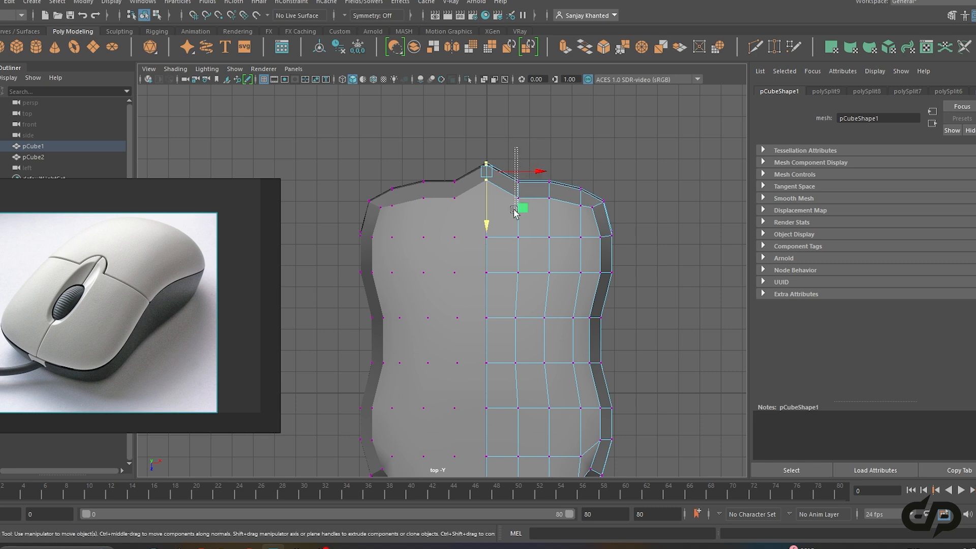
Move the rear-end vertices beside the centre line, out to the corner, into a smooth rounded arc
{"action": "left_click", "coordinate": [519, 171]}
{"action": "left_click_drag", "start_coordinate": [526, 201], "coordinate": [518, 210]}
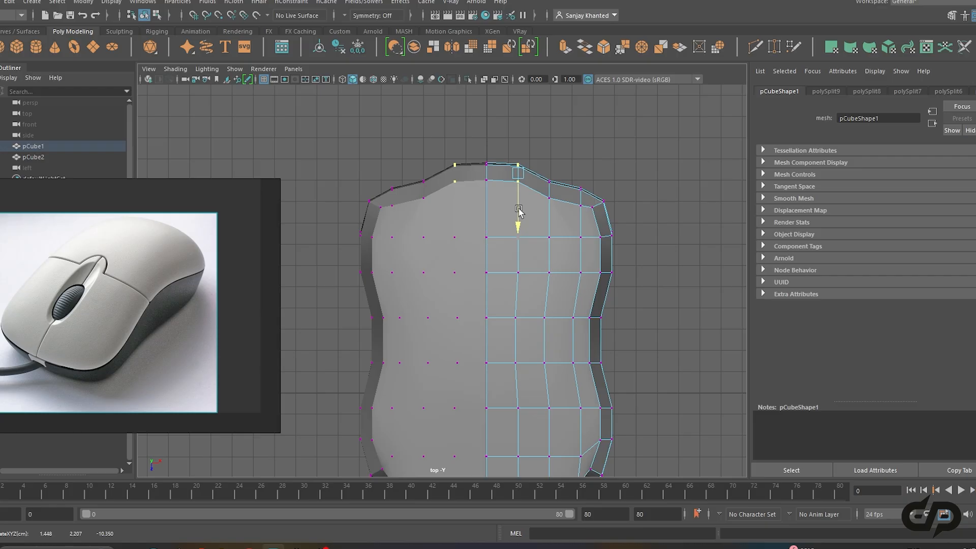
{"action": "left_click_drag", "start_coordinate": [568, 147], "coordinate": [547, 200]}
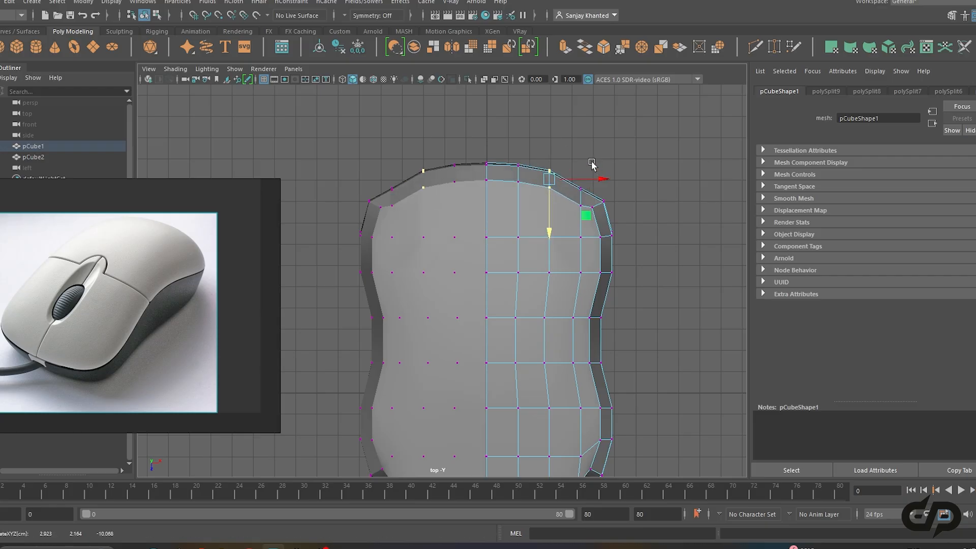
{"action": "left_click", "coordinate": [578, 185]}
{"action": "mouse_move", "coordinate": [575, 196]}
{"action": "left_mouse_down"}
{"action": "mouse_move", "coordinate": [587, 218]}
{"action": "mouse_move", "coordinate": [580, 190]}
{"action": "left_mouse_up"}
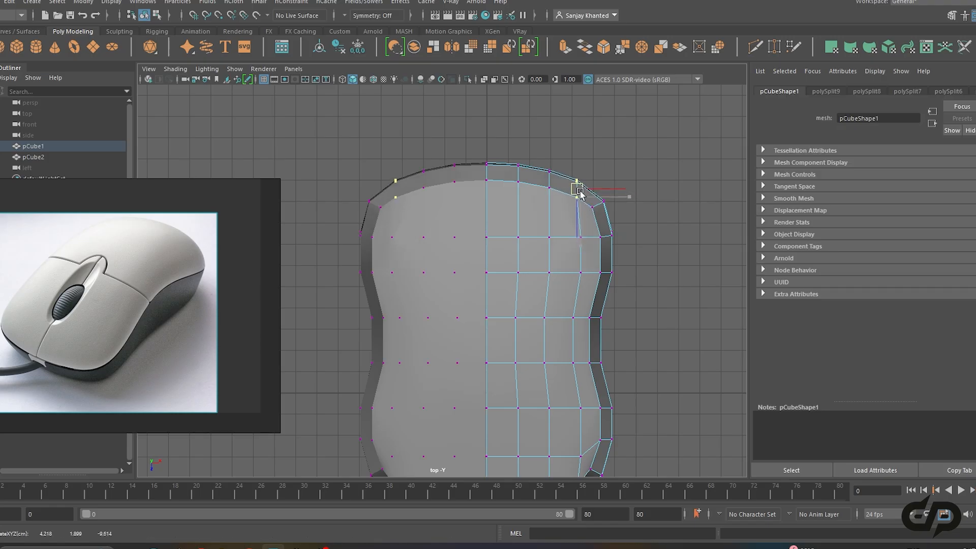
{"action": "left_click", "coordinate": [626, 201]}
{"action": "mouse_move", "coordinate": [593, 216]}
{"action": "left_mouse_down"}
{"action": "mouse_move", "coordinate": [586, 190]}
{"action": "mouse_move", "coordinate": [598, 207]}
{"action": "left_mouse_up"}
{"action": "middle_click_drag", "start_coordinate": [606, 324], "coordinate": [603, 273], "text": "alt"}
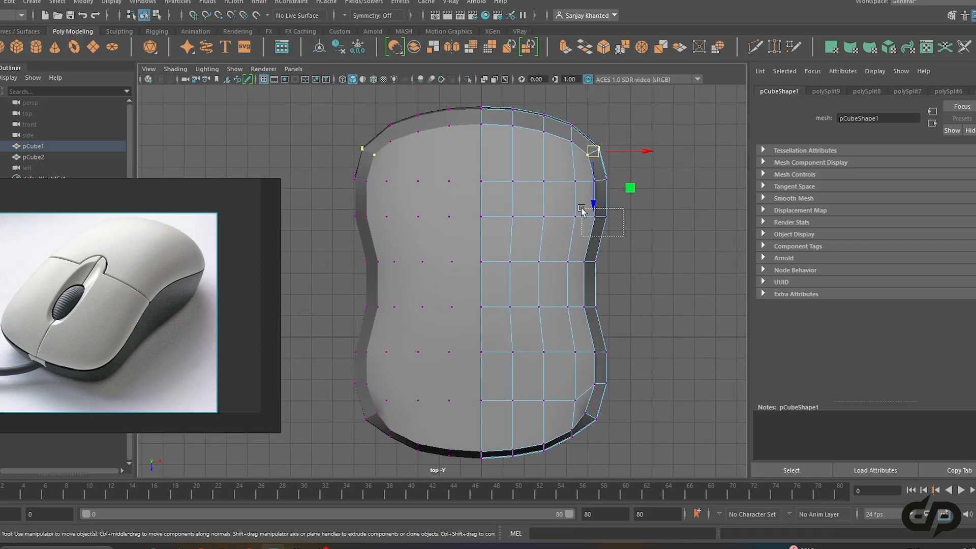
Nudge the side vertices behind the waist slightly inward and adjust those toward the front in the top view
{"action": "left_click_drag", "start_coordinate": [582, 208], "coordinate": [580, 208]}
{"action": "left_click_drag", "start_coordinate": [636, 220], "coordinate": [634, 220]}
{"action": "middle_click_drag", "start_coordinate": [617, 327], "coordinate": [612, 284], "text": "alt"}
{"action": "left_click_drag", "start_coordinate": [623, 299], "coordinate": [585, 317]}
Return to the perspective view, show the body with smooth mesh display, and inspect its shape
{"action": "middle_click_drag", "start_coordinate": [633, 308], "coordinate": [621, 351], "text": "alt"}
{"action": "right_click_drag", "start_coordinate": [622, 352], "coordinate": [459, 259], "text": "alt"}
{"action": "middle_click_drag", "start_coordinate": [459, 259], "coordinate": [462, 267], "text": "alt"}
{"action": "key", "text": "space"}
{"action": "key", "text": "space"}
{"action": "left_click_drag", "start_coordinate": [591, 262], "coordinate": [524, 264], "text": "alt"}
{"action": "left_click", "coordinate": [501, 226]}
{"action": "left_click_drag", "start_coordinate": [502, 226], "coordinate": [512, 208], "text": "alt"}
{"action": "left_click_drag", "start_coordinate": [524, 231], "coordinate": [544, 236], "text": "alt"}
{"action": "right_click_drag", "start_coordinate": [545, 235], "coordinate": [573, 219]}
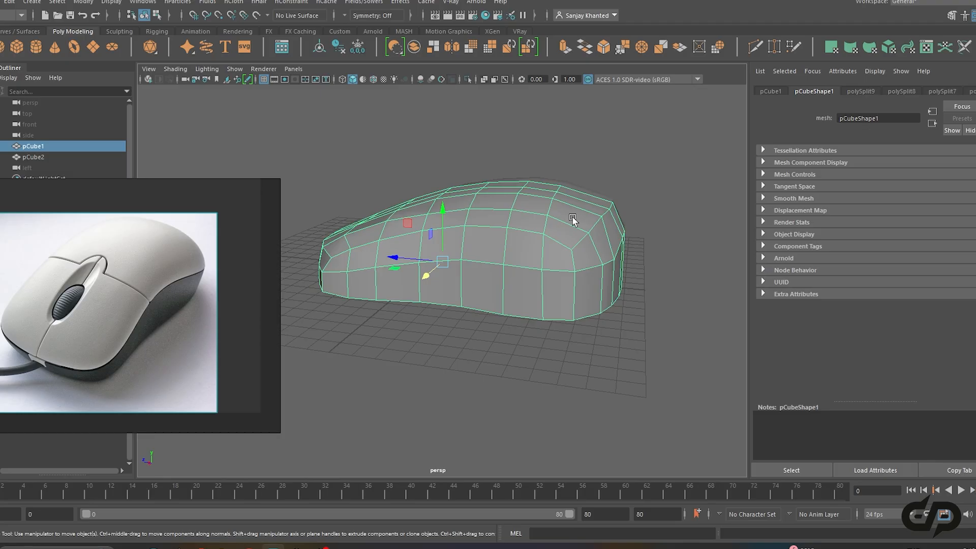
{"action": "key", "text": "3"}
{"action": "left_click_drag", "start_coordinate": [566, 257], "coordinate": [453, 224], "text": "alt"}
Select the cross row of top vertices near the front end and adjust its height
{"action": "right_click_drag", "start_coordinate": [450, 217], "coordinate": [409, 218]}
{"action": "left_click_drag", "start_coordinate": [422, 244], "coordinate": [487, 284], "text": "alt"}
{"action": "left_click", "coordinate": [409, 228]}
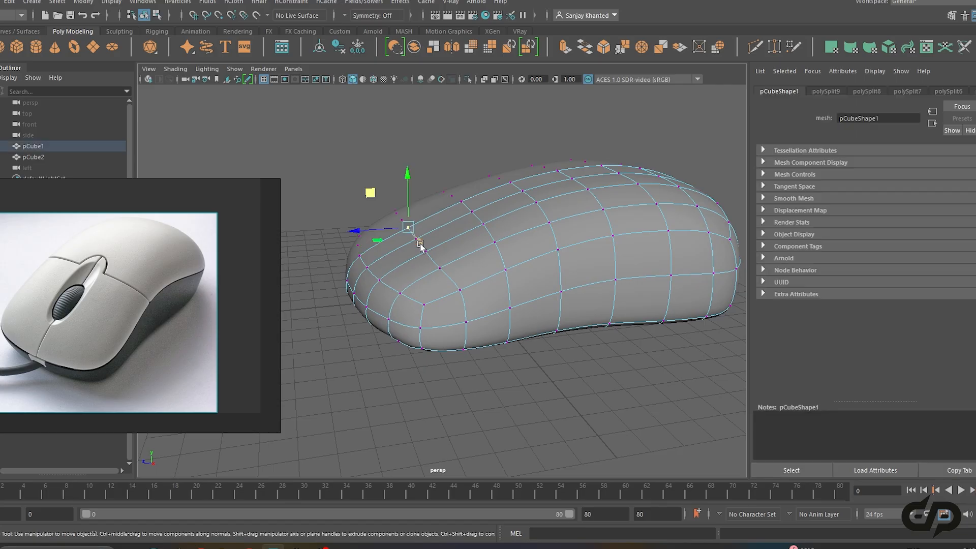
{"action": "left_click_drag", "start_coordinate": [436, 269], "coordinate": [416, 184], "text": "alt"}
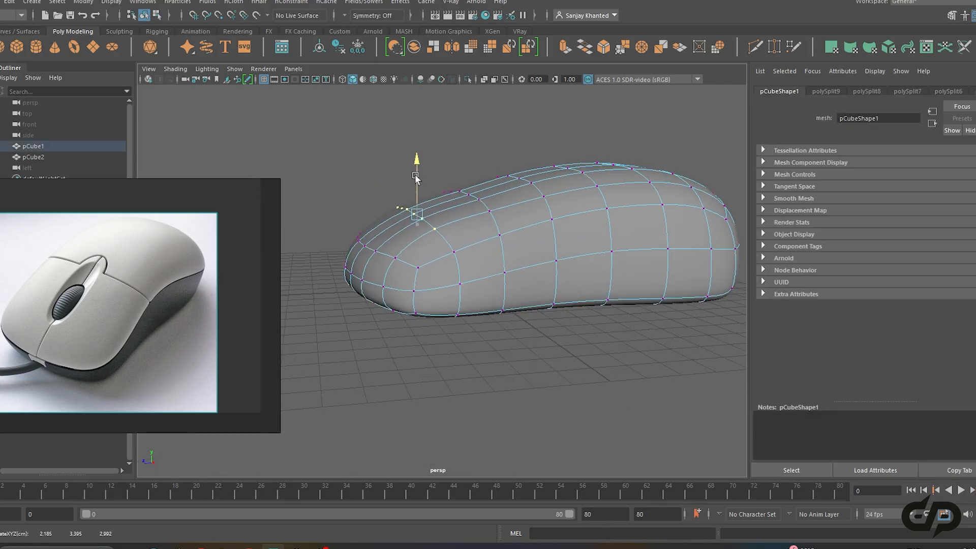
Adjust the height of the central top vertices in the cross row farther up the slope
{"action": "left_click_drag", "start_coordinate": [422, 189], "coordinate": [449, 222], "text": "alt"}
{"action": "right_click_drag", "start_coordinate": [449, 223], "coordinate": [490, 237], "text": "alt"}
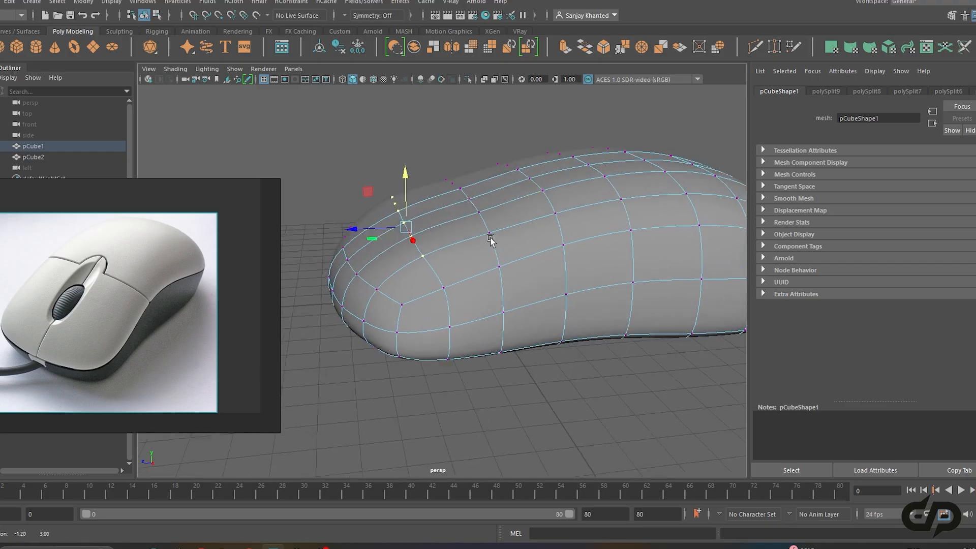
{"action": "middle_click_drag", "start_coordinate": [485, 212], "coordinate": [477, 242], "text": "alt"}
{"action": "mouse_move", "coordinate": [471, 252]}
{"action": "left_mouse_down", "text": "alt"}
{"action": "mouse_move", "coordinate": [496, 244]}
{"action": "mouse_move", "coordinate": [483, 274]}
{"action": "mouse_move", "coordinate": [479, 266]}
{"action": "left_mouse_up", "text": "alt"}
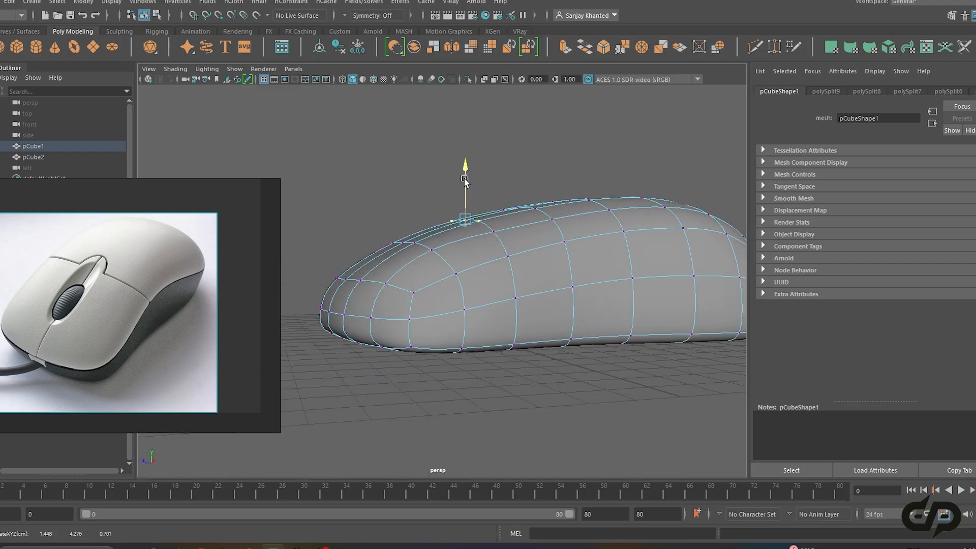
Move the cross row of top vertices near the front end forward and readjust its height
{"action": "left_click_drag", "start_coordinate": [595, 218], "coordinate": [568, 277], "text": "alt"}
{"action": "right_click_drag", "start_coordinate": [568, 276], "coordinate": [487, 292], "text": "alt"}
{"action": "left_click", "coordinate": [403, 259], "text": "shift"}
{"action": "left_click_drag", "start_coordinate": [367, 253], "coordinate": [347, 263]}
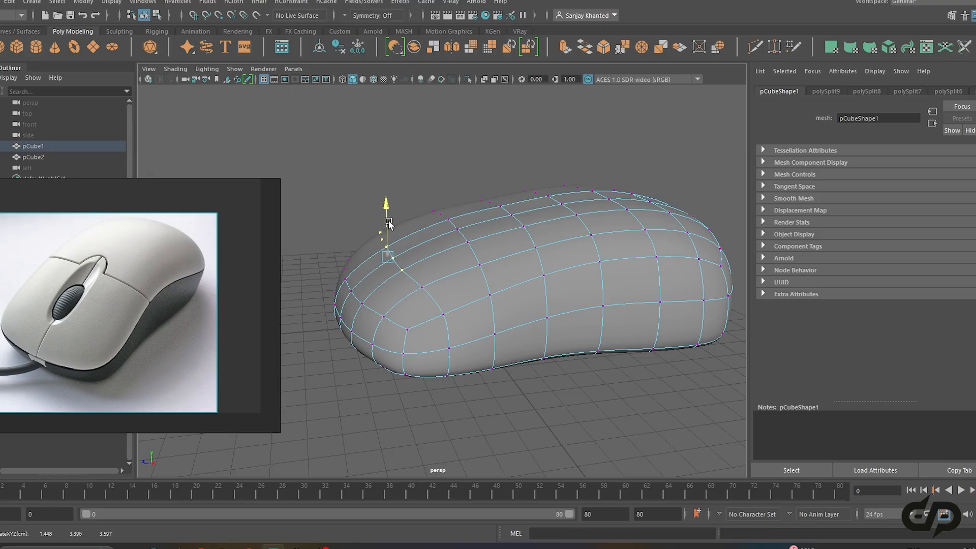
Adjust the front corner vertex sideways to refine the rounded corner, and check the body from both sides
{"action": "left_click_drag", "start_coordinate": [388, 224], "coordinate": [556, 279], "text": "alt"}
{"action": "scroll", "coordinate": [556, 279], "scroll_direction": "up", "scroll_amount": 2}
{"action": "middle_click_drag", "start_coordinate": [635, 310], "coordinate": [555, 281], "text": "alt"}
{"action": "mouse_move", "coordinate": [555, 281]}
{"action": "left_mouse_down", "text": "alt"}
{"action": "mouse_move", "coordinate": [536, 274]}
{"action": "mouse_move", "coordinate": [549, 296]}
{"action": "mouse_move", "coordinate": [564, 293]}
{"action": "mouse_move", "coordinate": [551, 281]}
{"action": "mouse_move", "coordinate": [571, 273]}
{"action": "left_mouse_up", "text": "alt"}
{"action": "right_click_drag", "start_coordinate": [572, 272], "coordinate": [497, 273], "text": "alt"}
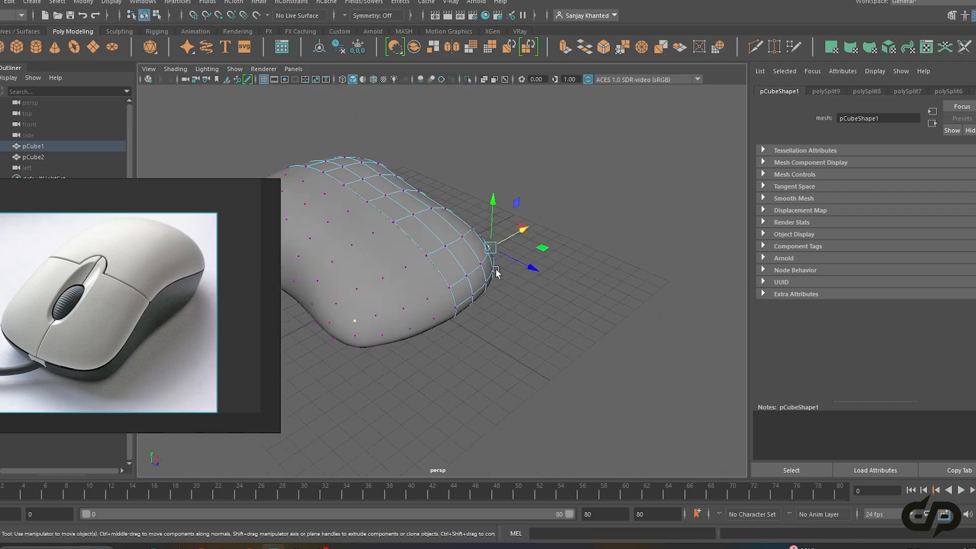
{"action": "middle_click_drag", "start_coordinate": [496, 273], "coordinate": [554, 298], "text": "alt"}
{"action": "left_click_drag", "start_coordinate": [554, 299], "coordinate": [523, 290], "text": "alt"}
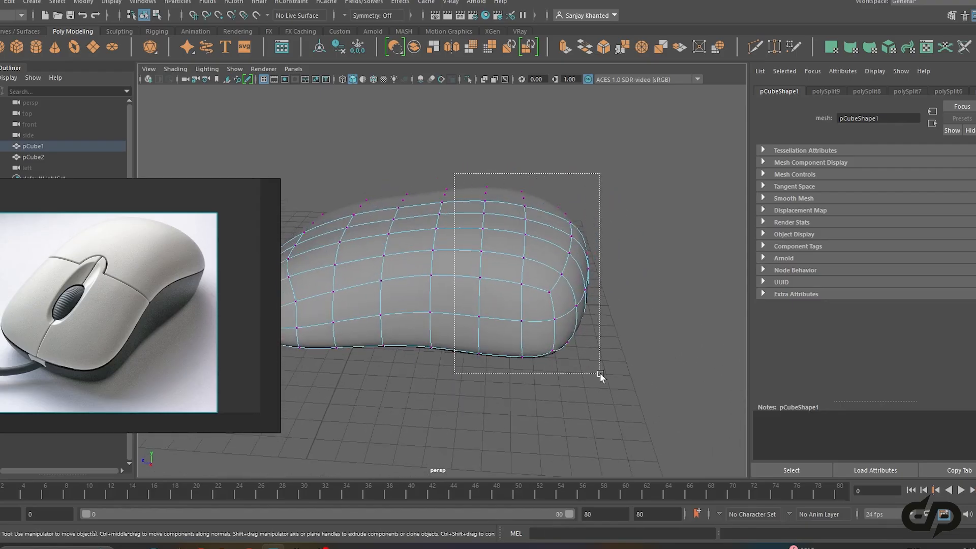
Select the vertices of the rear half and shift them along the body's length to even out the cross rows
{"action": "left_click_drag", "start_coordinate": [600, 374], "coordinate": [600, 374]}
{"action": "left_click_drag", "start_coordinate": [540, 305], "coordinate": [551, 318], "text": "alt"}
{"action": "mouse_move", "coordinate": [499, 288]}
{"action": "left_mouse_down"}
{"action": "mouse_move", "coordinate": [509, 290]}
{"action": "mouse_move", "coordinate": [513, 325]}
{"action": "mouse_move", "coordinate": [474, 303]}
{"action": "mouse_move", "coordinate": [489, 307]}
{"action": "mouse_move", "coordinate": [501, 295]}
{"action": "mouse_move", "coordinate": [496, 305]}
{"action": "left_mouse_up"}
{"action": "left_click_drag", "start_coordinate": [415, 303], "coordinate": [467, 298]}
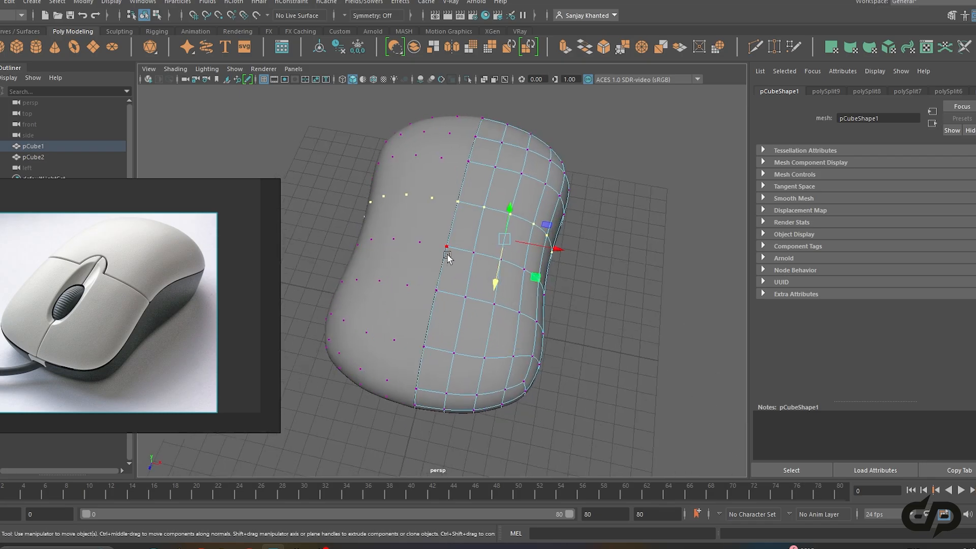
Move the centre-line vertex of the middle cross row toward the rear and return to the unsmoothed display
{"action": "left_click", "coordinate": [436, 277]}
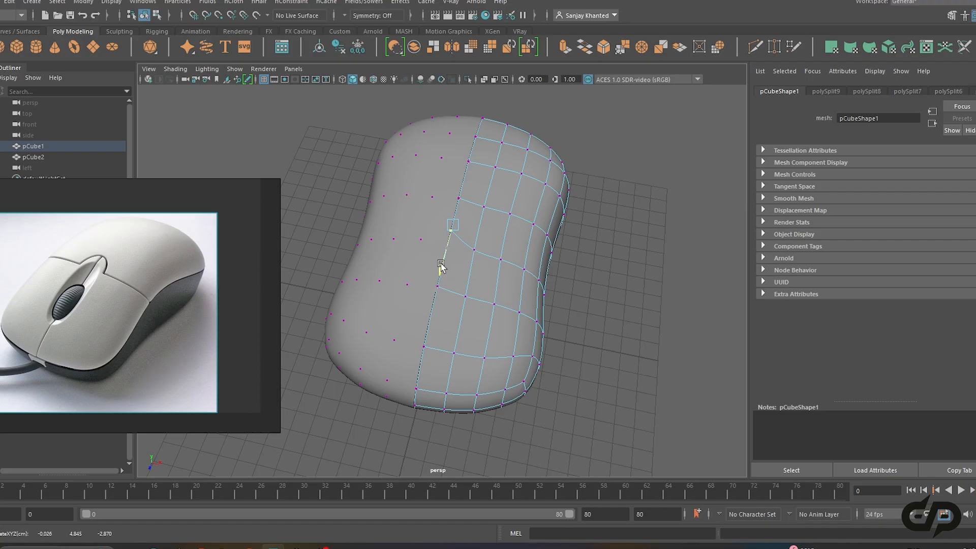
{"action": "left_click_drag", "start_coordinate": [495, 291], "coordinate": [497, 286], "text": "alt"}
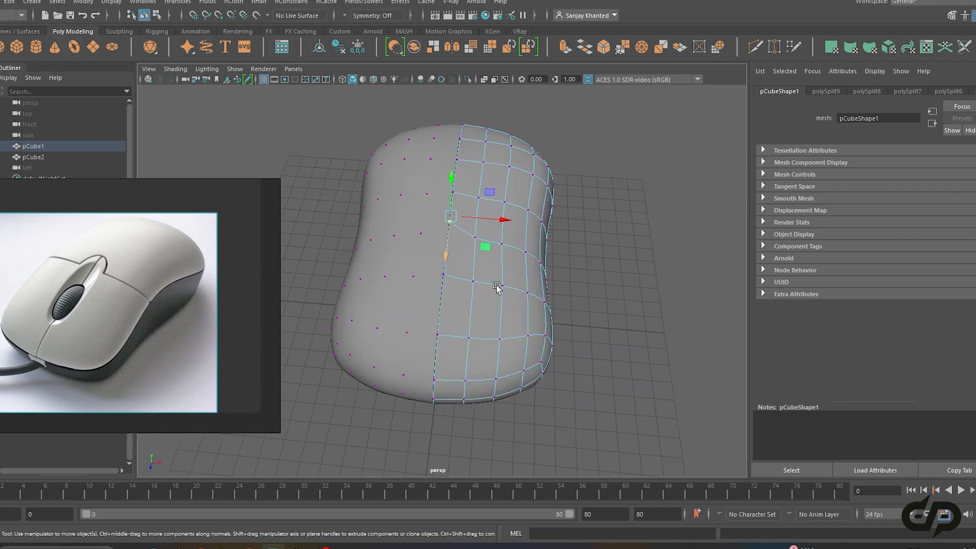
{"action": "scroll", "coordinate": [497, 286], "scroll_direction": "up", "scroll_amount": 3}
{"action": "key", "text": "1"}
Insert a lengthwise edge loop between the centre line and the first column with the Insert Edge Loop tool
{"action": "scroll", "coordinate": [497, 283], "scroll_direction": "down", "scroll_amount": 2}
{"action": "left_click_drag", "start_coordinate": [496, 283], "coordinate": [501, 292], "text": "alt"}
{"action": "scroll", "coordinate": [501, 292], "scroll_direction": "up", "scroll_amount": 2}
{"action": "right_click", "coordinate": [490, 292], "text": "shift"}
{"action": "right_click", "coordinate": [491, 290]}
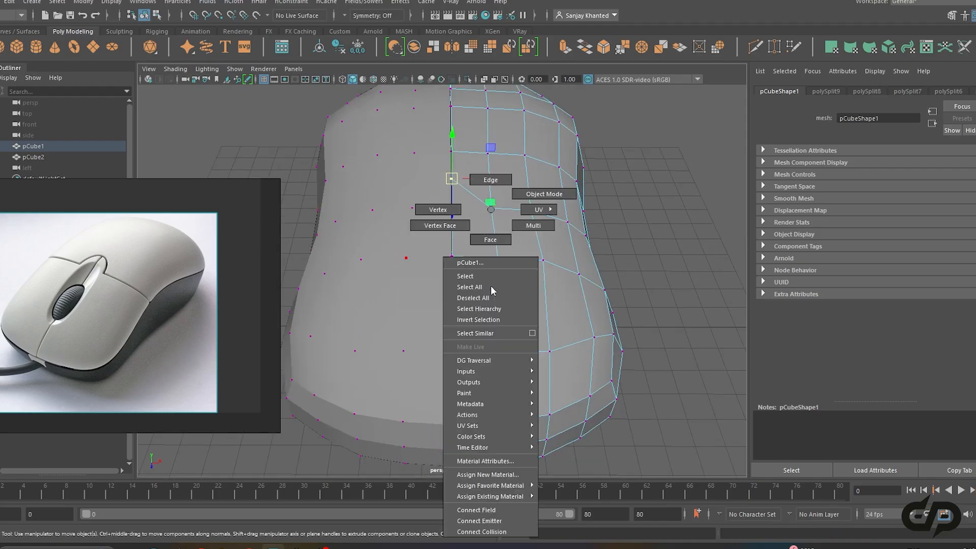
{"action": "right_click", "coordinate": [506, 222], "text": "shift"}
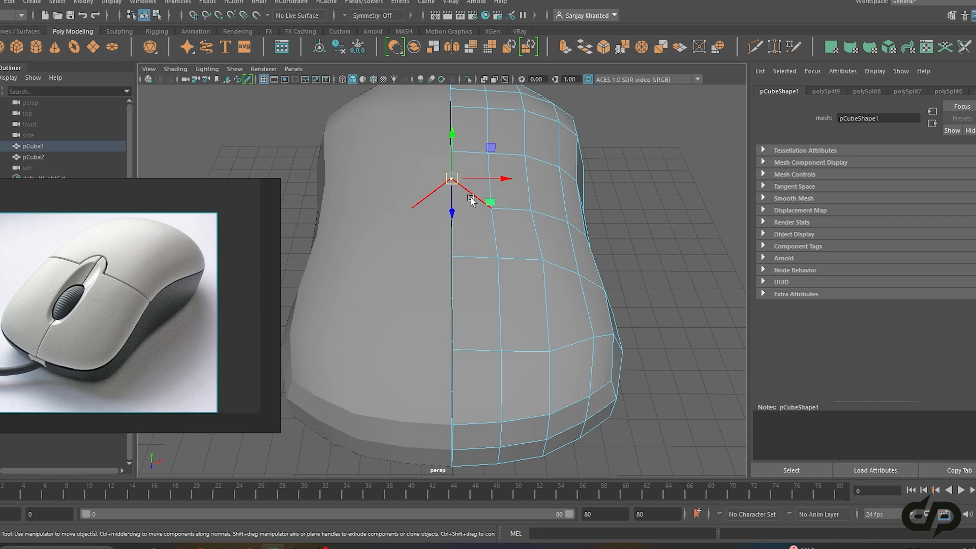
{"action": "right_click", "coordinate": [513, 255], "text": "shift"}
{"action": "left_click", "coordinate": [506, 330]}
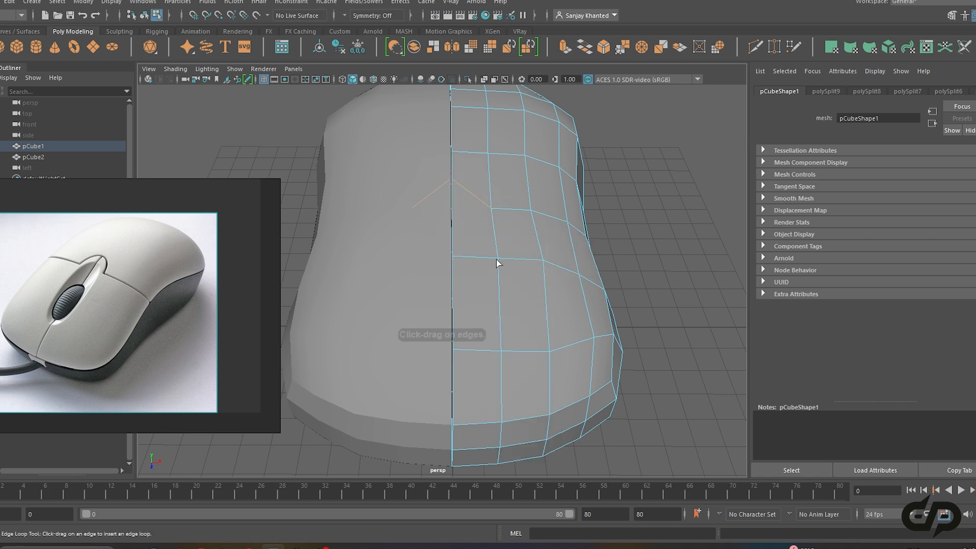
{"action": "left_click", "coordinate": [472, 197]}
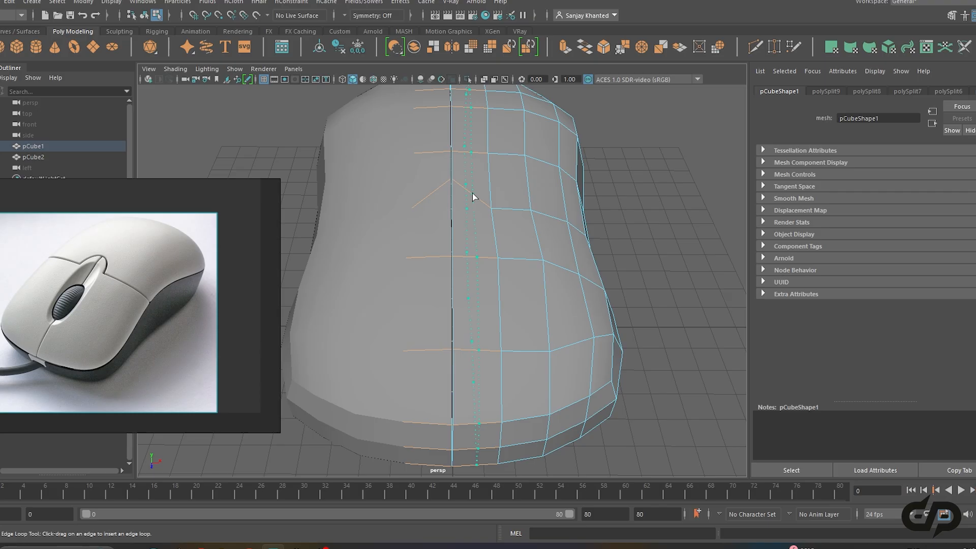
Move the new loop's seam vertex toward the rear, and shift it slightly forward together with the centre-line vertex
{"action": "left_click_drag", "start_coordinate": [504, 246], "coordinate": [498, 256], "text": "alt"}
{"action": "key", "text": "w"}
{"action": "right_click_drag", "start_coordinate": [476, 206], "coordinate": [428, 207]}
{"action": "left_click", "coordinate": [473, 214]}
{"action": "left_click_drag", "start_coordinate": [474, 246], "coordinate": [473, 229]}
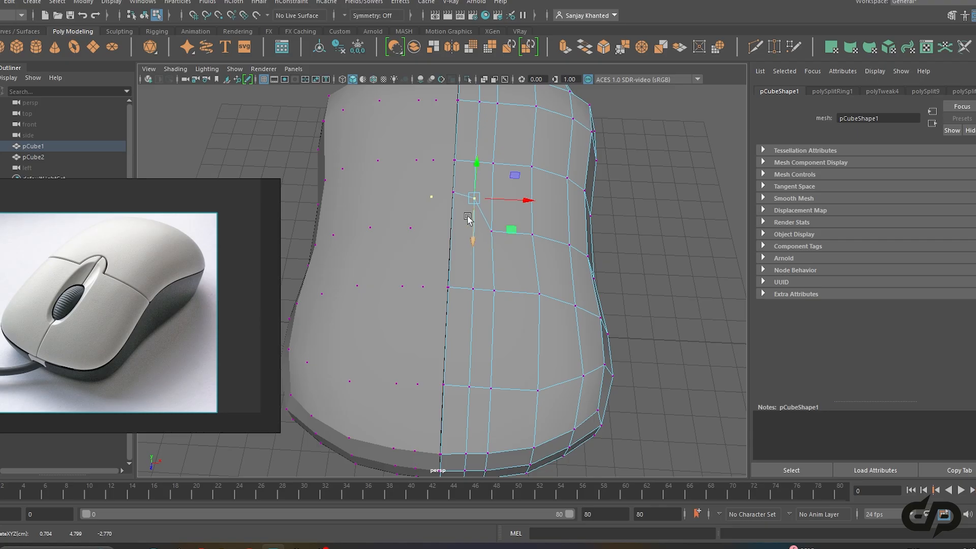
{"action": "left_click_drag", "start_coordinate": [460, 232], "coordinate": [460, 236]}
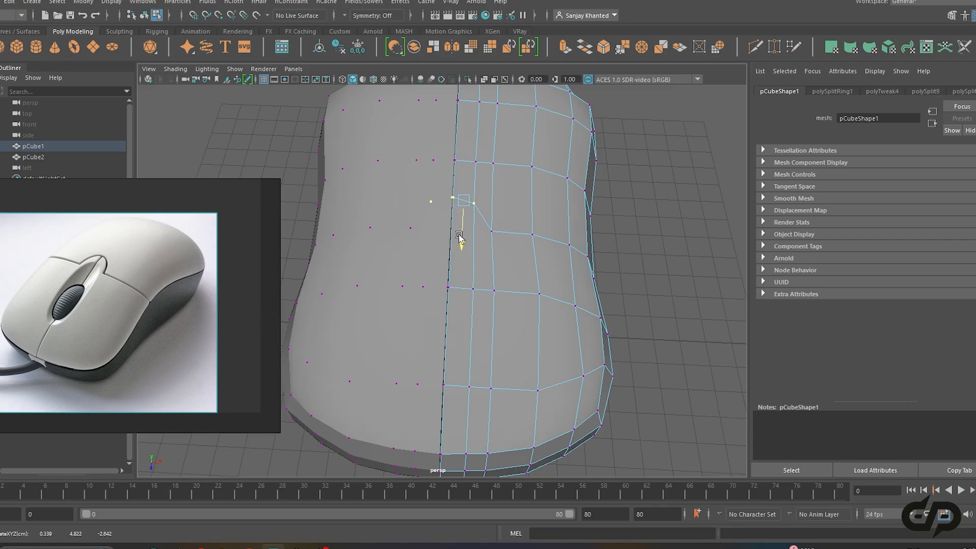
Fine-tune the position of the vertices at the centre of the button seam
{"action": "scroll", "coordinate": [545, 270], "scroll_direction": "down", "scroll_amount": 3}
{"action": "left_click_drag", "start_coordinate": [595, 342], "coordinate": [517, 284], "text": "alt"}
{"action": "scroll", "coordinate": [540, 254], "scroll_direction": "up", "scroll_amount": 3}
{"action": "middle_click_drag", "start_coordinate": [525, 250], "coordinate": [536, 281], "text": "alt"}
{"action": "left_click_drag", "start_coordinate": [483, 169], "coordinate": [483, 161]}
Preview the body in smooth mesh display with nothing selected and inspect the seam area from the front
{"action": "left_click_drag", "start_coordinate": [485, 173], "coordinate": [531, 253], "text": "alt"}
{"action": "right_click_drag", "start_coordinate": [532, 253], "coordinate": [582, 203]}
{"action": "key", "text": "3"}
{"action": "left_click", "coordinate": [625, 285]}
{"action": "scroll", "coordinate": [609, 313], "scroll_direction": "down", "scroll_amount": 2}
{"action": "left_click_drag", "start_coordinate": [607, 319], "coordinate": [482, 213], "text": "alt"}
{"action": "left_click", "coordinate": [534, 300]}
Select the bottom vertices around the front end, including the corner, and tuck them inward toward the rear
{"action": "right_click_drag", "start_coordinate": [479, 209], "coordinate": [425, 212]}
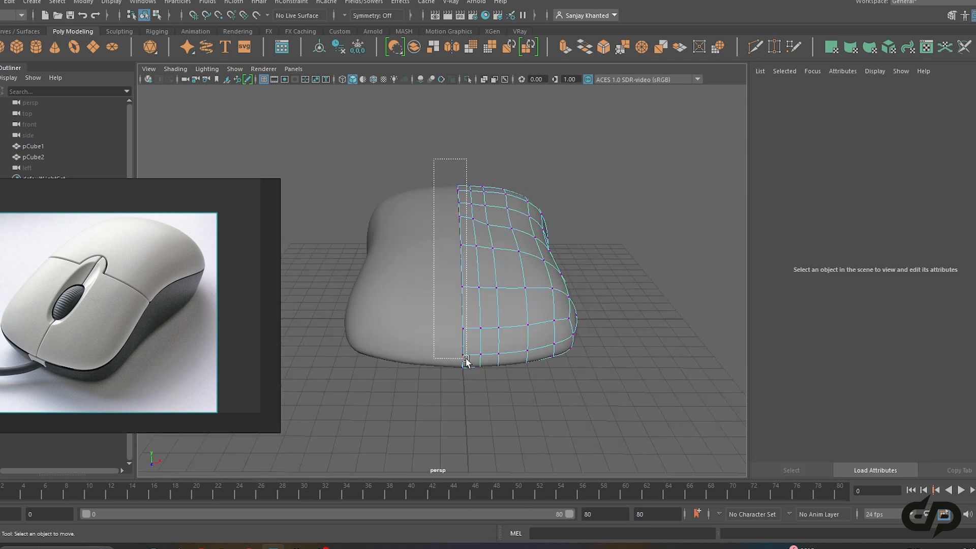
{"action": "left_click_drag", "start_coordinate": [466, 360], "coordinate": [472, 369]}
{"action": "left_click_drag", "start_coordinate": [511, 252], "coordinate": [497, 323]}
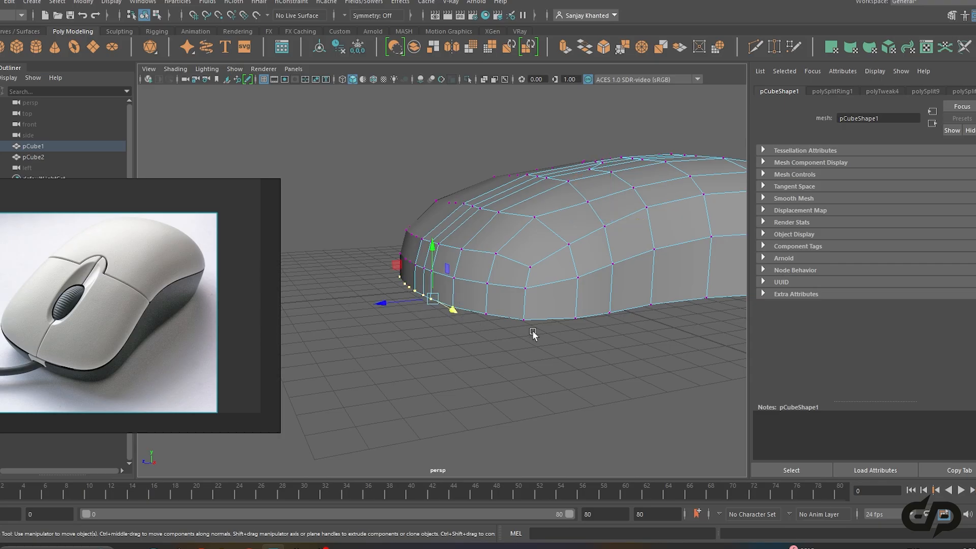
{"action": "left_click_drag", "start_coordinate": [482, 313], "coordinate": [481, 310], "text": "shift"}
{"action": "left_click_drag", "start_coordinate": [481, 310], "coordinate": [479, 339], "text": "alt"}
{"action": "left_click_drag", "start_coordinate": [382, 310], "coordinate": [386, 310]}
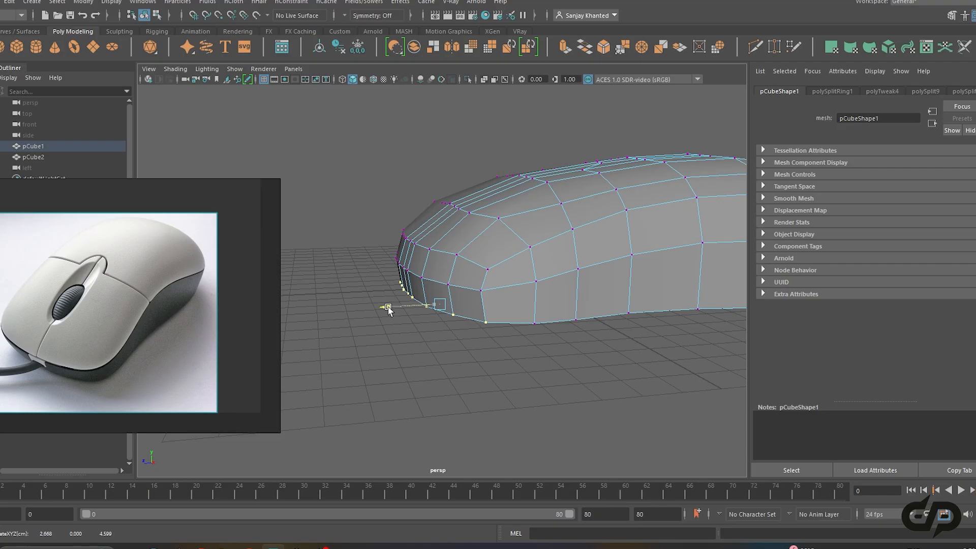
Select the bottom vertices around the rear end and tuck them forward under the body
{"action": "left_click_drag", "start_coordinate": [389, 310], "coordinate": [612, 333], "text": "alt"}
{"action": "left_click_drag", "start_coordinate": [589, 299], "coordinate": [588, 299]}
{"action": "left_click_drag", "start_coordinate": [575, 331], "coordinate": [566, 302], "text": "alt"}
{"action": "left_click", "coordinate": [585, 328], "text": "shift"}
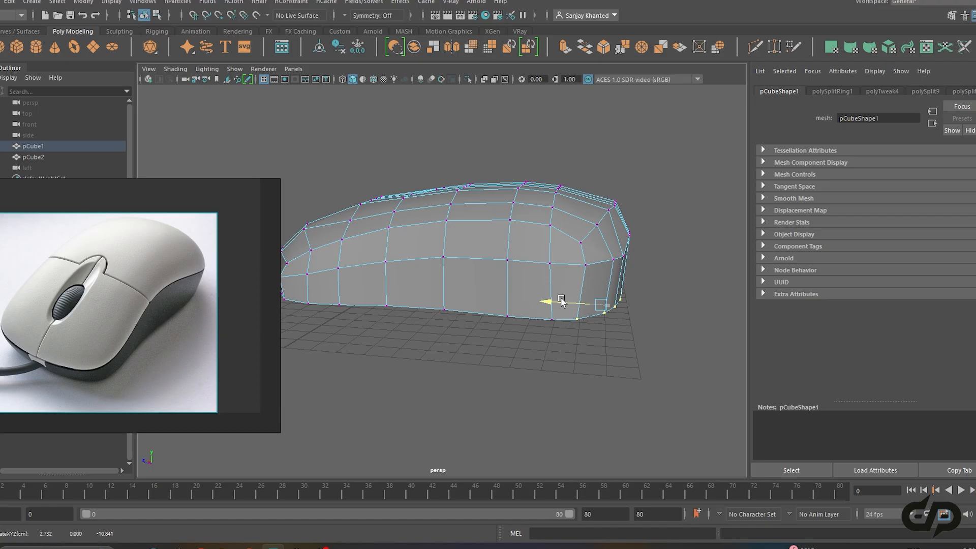
Adjust the bottom vertices at the front corner along the body's length
{"action": "left_click_drag", "start_coordinate": [560, 300], "coordinate": [491, 336], "text": "alt"}
{"action": "scroll", "coordinate": [508, 316], "scroll_direction": "up", "scroll_amount": 3}
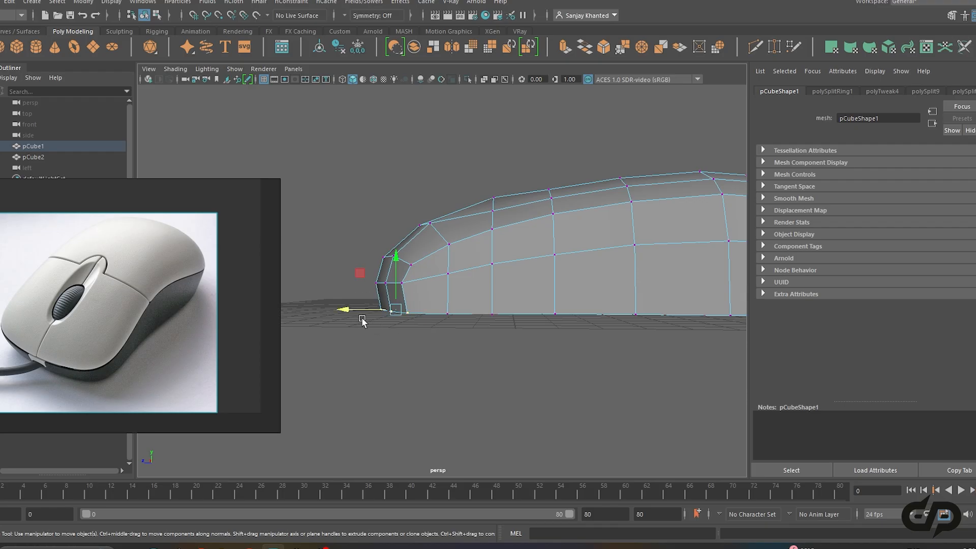
{"action": "left_click_drag", "start_coordinate": [351, 314], "coordinate": [383, 340], "text": "alt"}
{"action": "middle_click_drag", "start_coordinate": [551, 355], "coordinate": [534, 366], "text": "alt"}
{"action": "scroll", "coordinate": [534, 366], "scroll_direction": "up", "scroll_amount": 1}
Select the bottom vertices along the side and tuck them slightly inward
{"action": "left_click_drag", "start_coordinate": [610, 404], "coordinate": [502, 350], "text": "alt"}
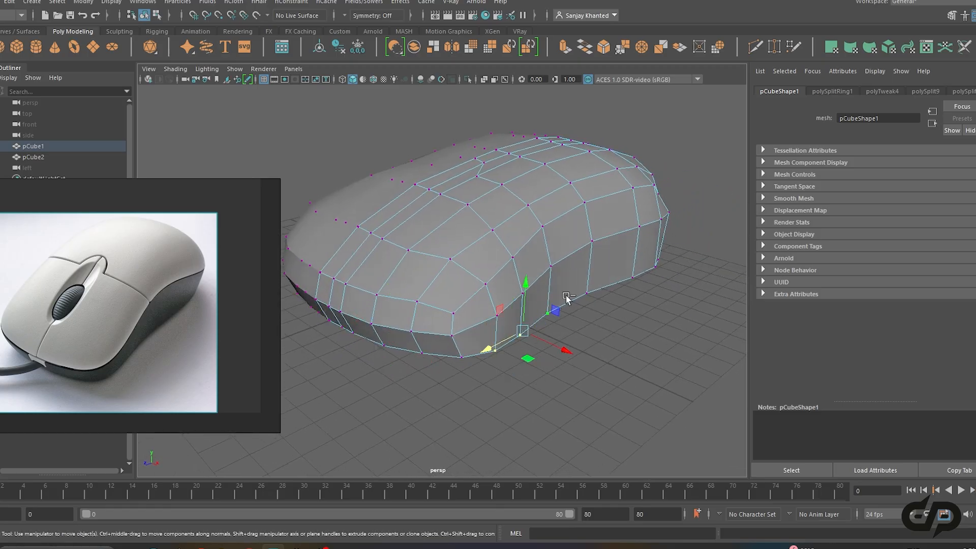
{"action": "left_click_drag", "start_coordinate": [640, 286], "coordinate": [687, 308], "text": "alt"}
{"action": "left_click_drag", "start_coordinate": [525, 373], "coordinate": [561, 345], "text": "alt"}
{"action": "left_click_drag", "start_coordinate": [572, 313], "coordinate": [564, 308]}
Preview the body in smooth mesh display with nothing selected and examine the tucked base from several angles
{"action": "scroll", "coordinate": [564, 316], "scroll_direction": "down", "scroll_amount": 2}
{"action": "middle_click_drag", "start_coordinate": [564, 315], "coordinate": [610, 340], "text": "alt"}
{"action": "left_click_drag", "start_coordinate": [566, 362], "coordinate": [471, 329], "text": "alt"}
{"action": "right_click_drag", "start_coordinate": [478, 209], "coordinate": [519, 192]}
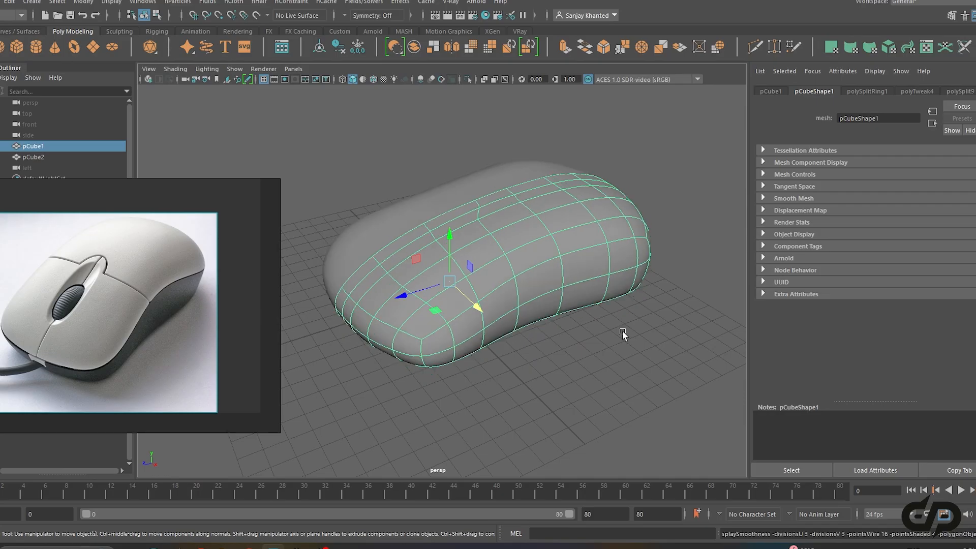
{"action": "left_click", "coordinate": [623, 330]}
{"action": "left_click_drag", "start_coordinate": [623, 331], "coordinate": [541, 365], "text": "alt"}
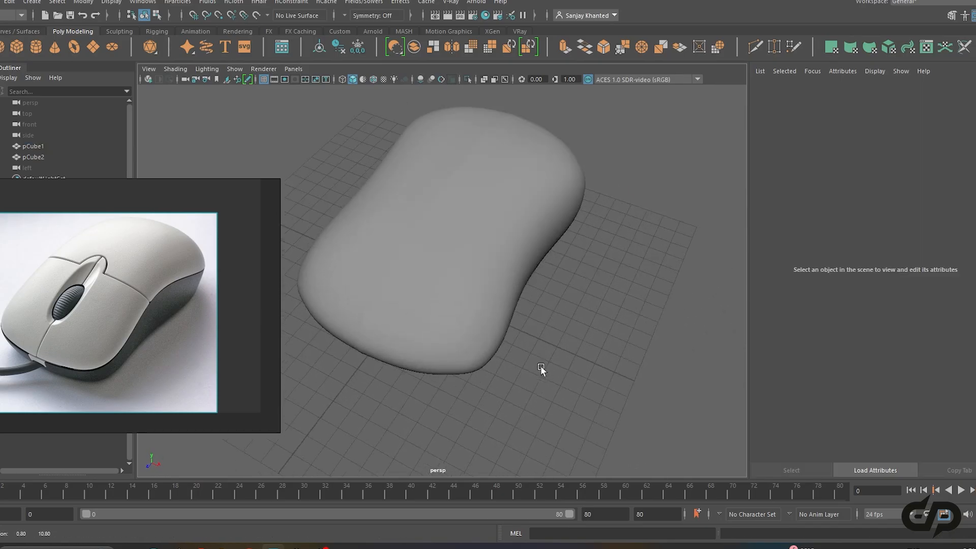
Return the body to unsmoothed display and insert an edge loop just above its bottom edge
{"action": "left_click", "coordinate": [474, 329]}
{"action": "left_click_drag", "start_coordinate": [474, 329], "coordinate": [503, 255], "text": "alt"}
{"action": "key", "text": "1"}
{"action": "right_click_drag", "start_coordinate": [503, 256], "coordinate": [504, 294], "text": "shift"}
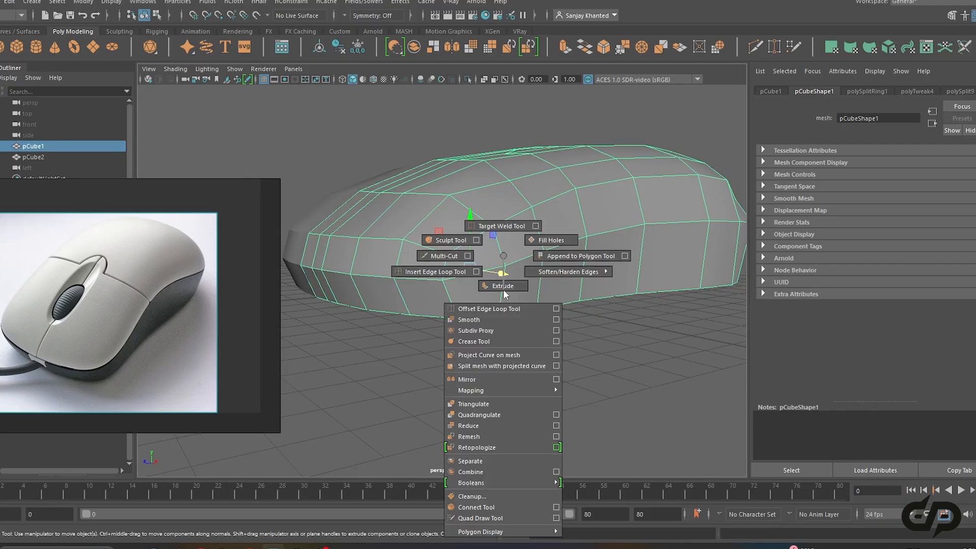
{"action": "right_click_drag", "start_coordinate": [436, 271], "coordinate": [436, 272], "text": "shift"}
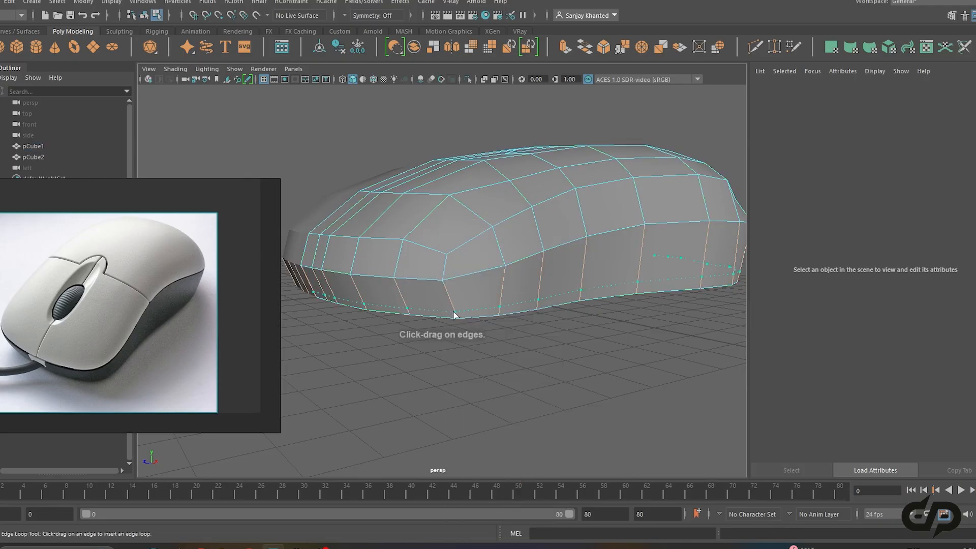
{"action": "left_click", "coordinate": [454, 316]}
{"action": "left_click_drag", "start_coordinate": [453, 316], "coordinate": [487, 343], "text": "alt"}
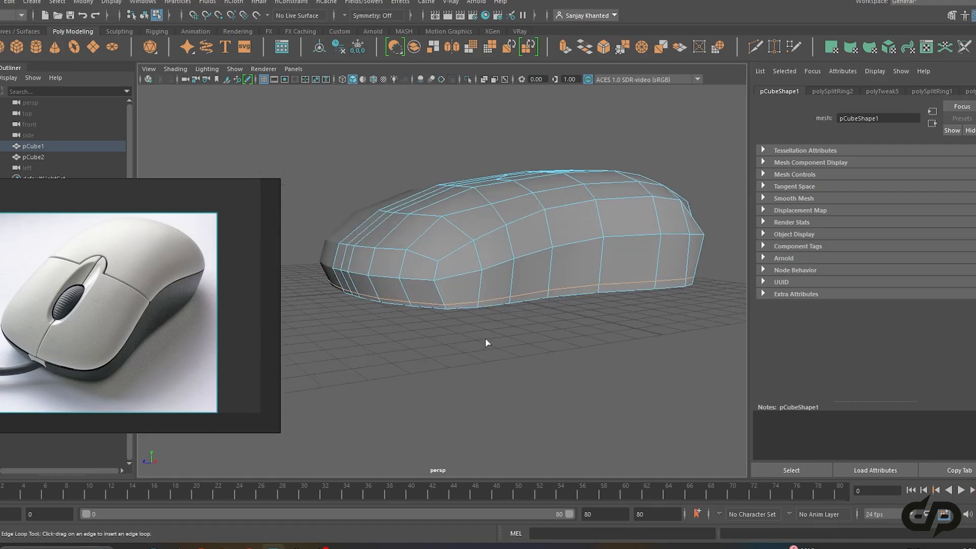
{"action": "left_click", "coordinate": [443, 308]}
{"action": "left_click_drag", "start_coordinate": [443, 308], "coordinate": [552, 342], "text": "alt"}
Bevel the edges along the button seam and the side parting line with a fraction of 0.09
{"action": "key", "text": "w"}
{"action": "left_click_drag", "start_coordinate": [486, 292], "coordinate": [512, 318], "text": "alt"}
{"action": "middle_click_drag", "start_coordinate": [540, 321], "coordinate": [534, 330], "text": "alt"}
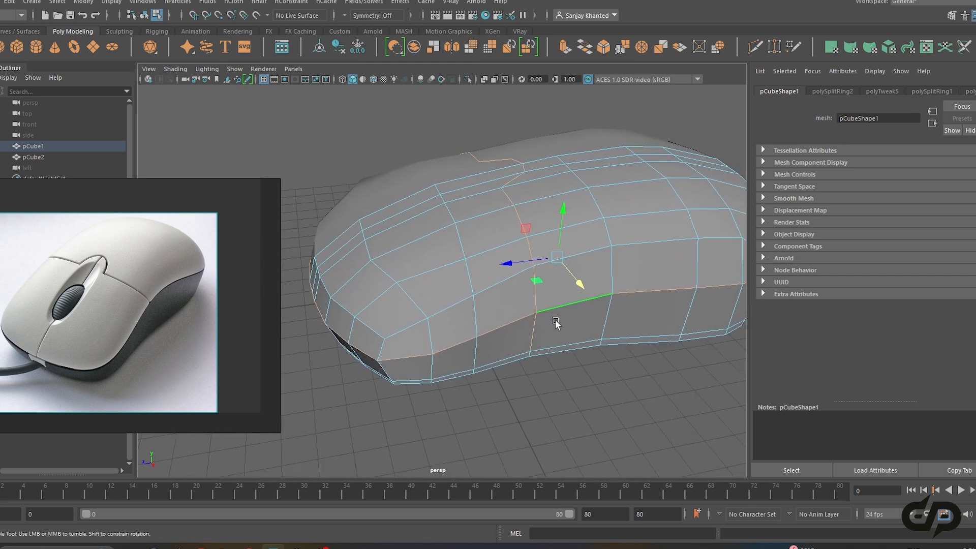
{"action": "left_click_drag", "start_coordinate": [555, 322], "coordinate": [541, 303], "text": "alt"}
{"action": "left_click_drag", "start_coordinate": [563, 377], "coordinate": [523, 383], "text": "alt"}
{"action": "left_click", "coordinate": [517, 334]}
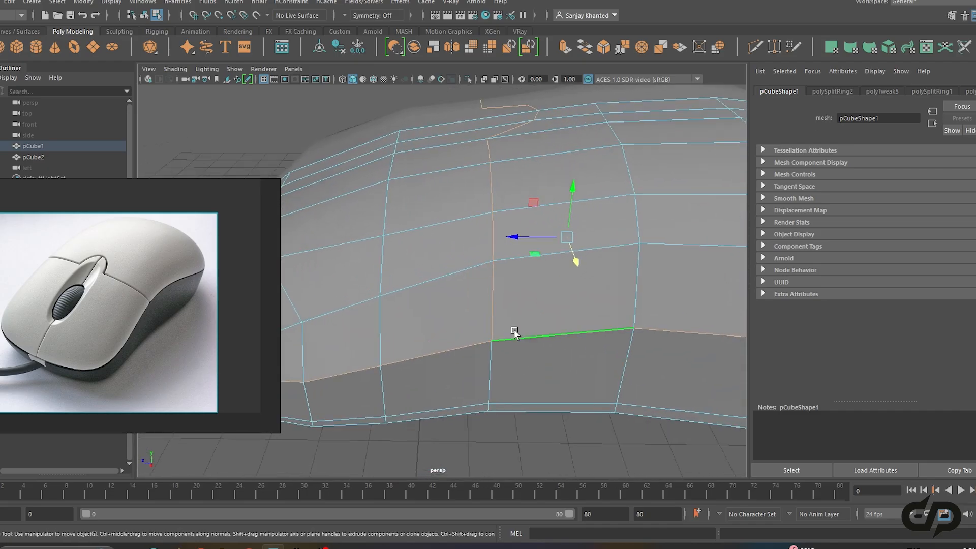
{"action": "right_click", "coordinate": [508, 327], "text": "shift"}
{"action": "left_click", "coordinate": [542, 326]}
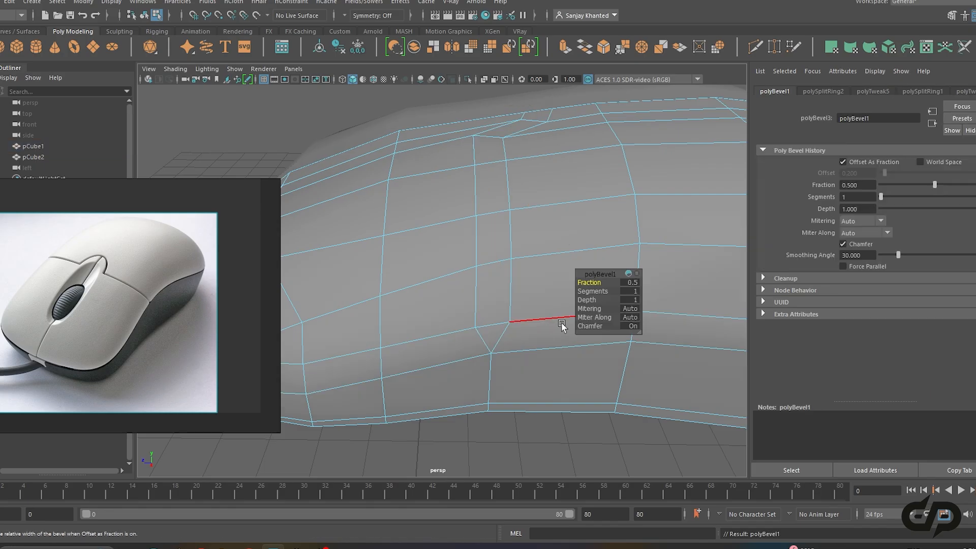
{"action": "left_click_drag", "start_coordinate": [565, 283], "coordinate": [520, 293], "text": "alt"}
{"action": "right_click_drag", "start_coordinate": [520, 294], "coordinate": [475, 283], "text": "alt"}
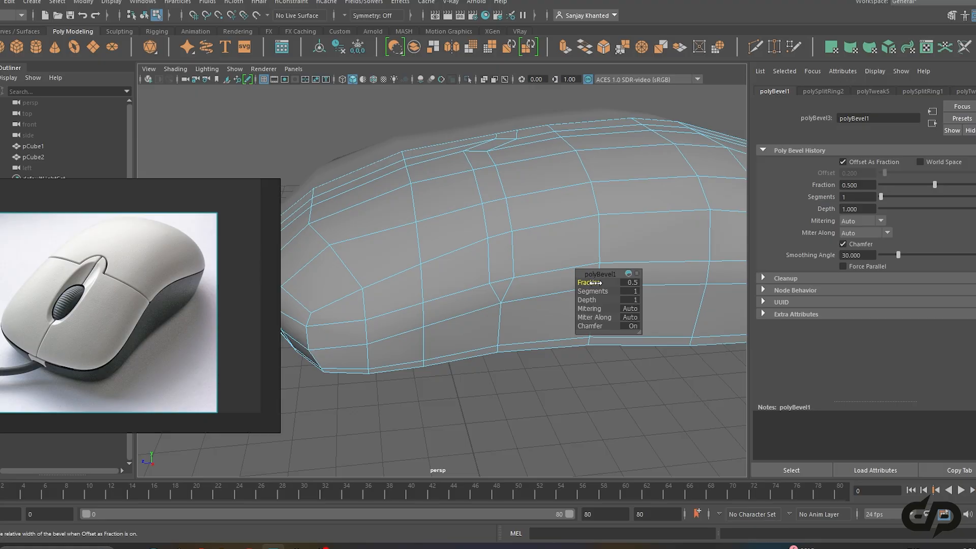
{"action": "left_click_drag", "start_coordinate": [595, 284], "coordinate": [589, 283]}
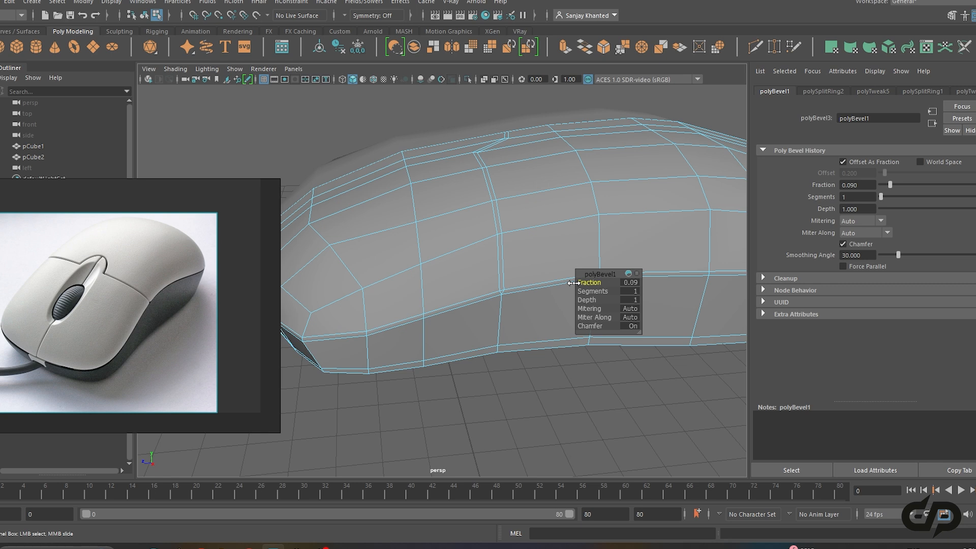
Delete the extra edge at the corner where the bevelled button seam meets the side parting line
{"action": "left_click_drag", "start_coordinate": [572, 285], "coordinate": [459, 279], "text": "alt"}
{"action": "right_click_drag", "start_coordinate": [460, 279], "coordinate": [595, 340], "text": "alt"}
{"action": "middle_click_drag", "start_coordinate": [594, 340], "coordinate": [486, 334], "text": "alt"}
{"action": "key", "text": "w"}
{"action": "right_click_drag", "start_coordinate": [506, 209], "coordinate": [453, 213]}
{"action": "scroll", "coordinate": [484, 271], "scroll_direction": "up", "scroll_amount": 3}
{"action": "right_click_drag", "start_coordinate": [524, 273], "coordinate": [520, 174]}
{"action": "left_click", "coordinate": [517, 263]}
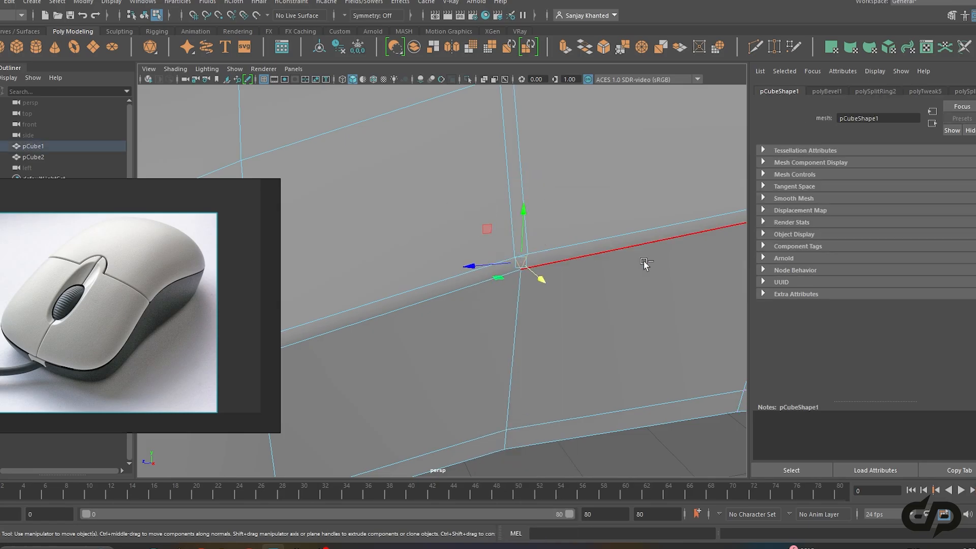
{"action": "scroll", "coordinate": [643, 261], "scroll_direction": "down", "scroll_amount": 5}
{"action": "left_click_drag", "start_coordinate": [525, 313], "coordinate": [553, 349], "text": "alt"}
{"action": "right_click_drag", "start_coordinate": [532, 282], "coordinate": [530, 242]}
{"action": "left_click_drag", "start_coordinate": [477, 309], "coordinate": [529, 294], "text": "alt"}
{"action": "left_click", "coordinate": [474, 312]}
{"action": "right_click_drag", "start_coordinate": [541, 260], "coordinate": [594, 186]}
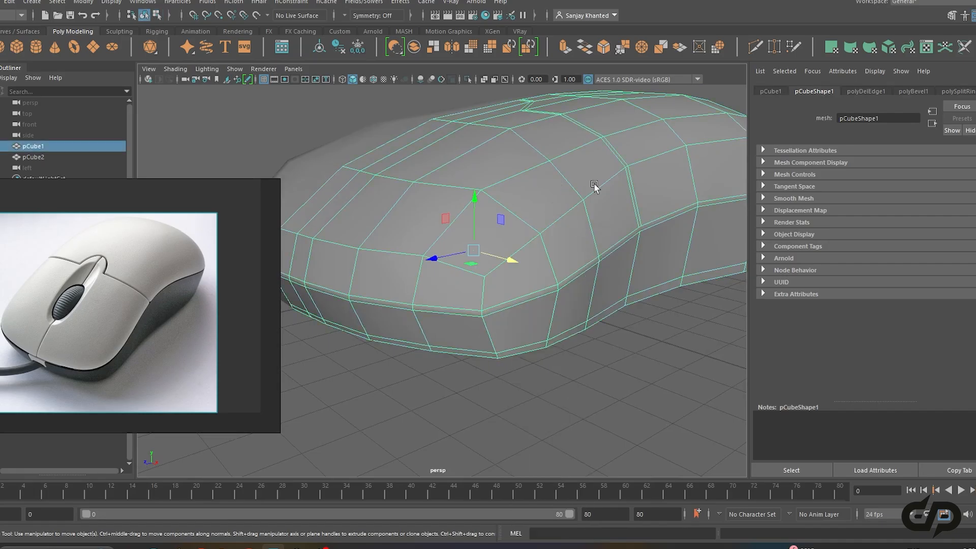
Preview the bevelled body in smooth mesh display, examine it with nothing selected, and return it to unsmoothed display
{"action": "key", "text": "3"}
{"action": "scroll", "coordinate": [657, 352], "scroll_direction": "down", "scroll_amount": 3}
{"action": "left_click_drag", "start_coordinate": [646, 356], "coordinate": [523, 365], "text": "alt"}
{"action": "left_click", "coordinate": [605, 360]}
{"action": "scroll", "coordinate": [587, 362], "scroll_direction": "down", "scroll_amount": 2}
{"action": "left_click", "coordinate": [510, 313]}
{"action": "key", "text": "1"}
{"action": "left_click_drag", "start_coordinate": [521, 316], "coordinate": [610, 307], "text": "alt"}
Select the narrow strip of faces that follows the side parting line around the body
{"action": "right_click_drag", "start_coordinate": [413, 279], "coordinate": [370, 255]}
{"action": "left_click_drag", "start_coordinate": [370, 255], "coordinate": [410, 334], "text": "alt"}
{"action": "left_click", "coordinate": [339, 289]}
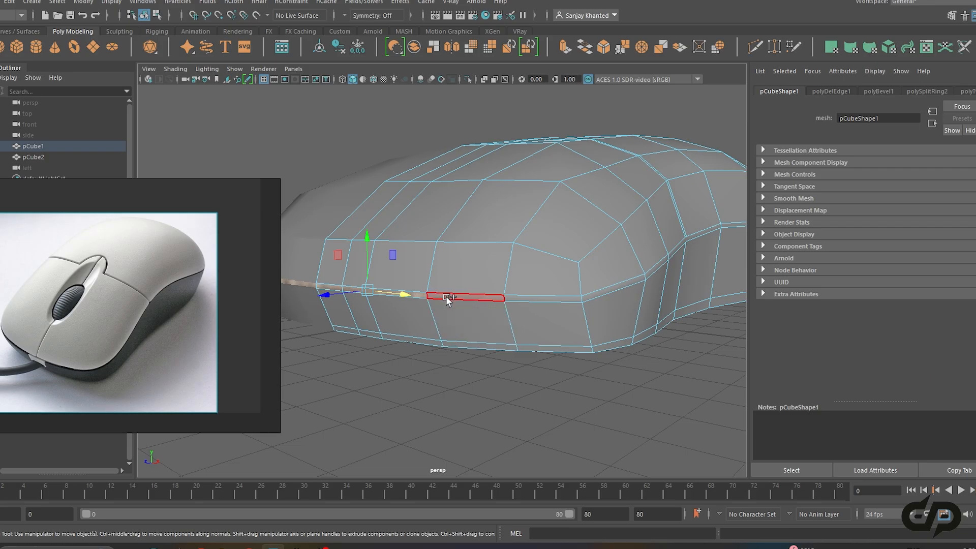
{"action": "scroll", "coordinate": [534, 299], "scroll_direction": "down", "scroll_amount": 4}
{"action": "left_click_drag", "start_coordinate": [590, 305], "coordinate": [495, 317], "text": "alt"}
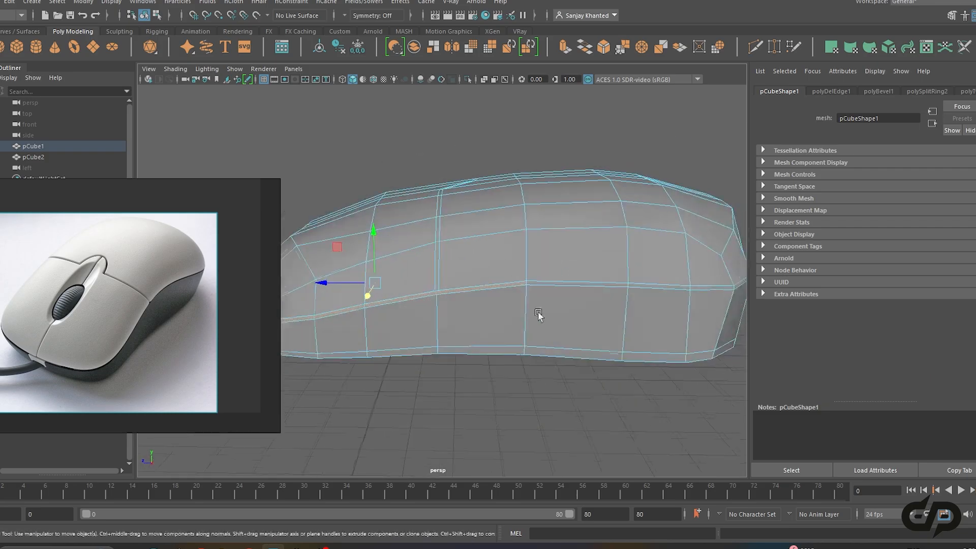
{"action": "left_click_drag", "start_coordinate": [569, 325], "coordinate": [533, 330], "text": "alt"}
{"action": "scroll", "coordinate": [533, 330], "scroll_direction": "up", "scroll_amount": 3}
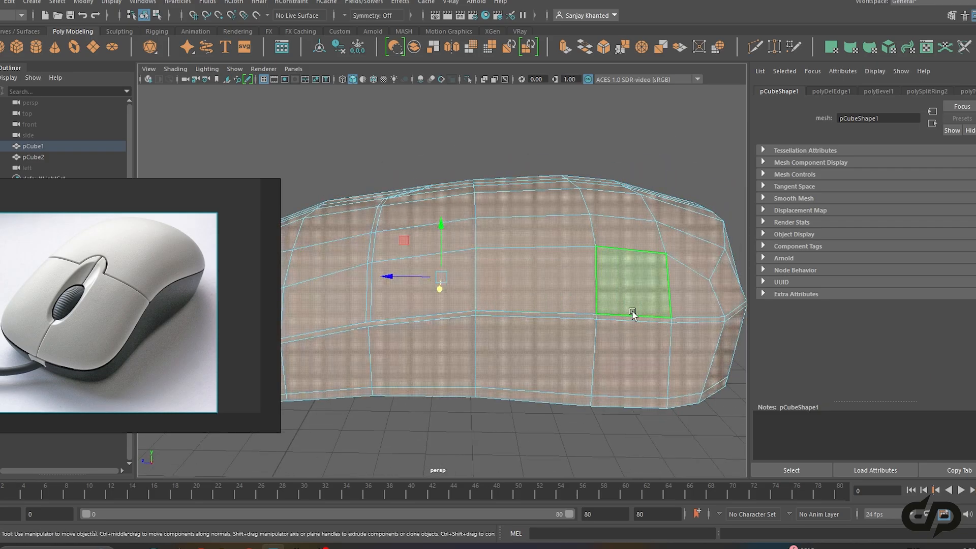
{"action": "left_click", "coordinate": [626, 328], "text": "shift"}
{"action": "left_click", "coordinate": [635, 317], "text": "shift"}
{"action": "left_click_drag", "start_coordinate": [659, 321], "coordinate": [579, 330], "text": "alt"}
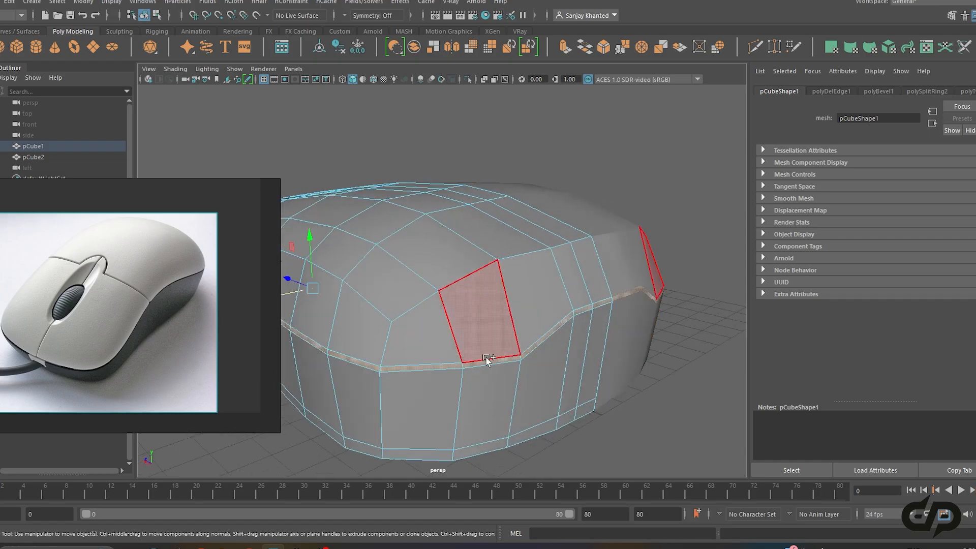
Add the narrow faces of the button seam to the parting-line face selection
{"action": "scroll", "coordinate": [487, 358], "scroll_direction": "down", "scroll_amount": 4}
{"action": "left_click_drag", "start_coordinate": [540, 355], "coordinate": [580, 357], "text": "alt"}
{"action": "scroll", "coordinate": [547, 379], "scroll_direction": "up", "scroll_amount": 5}
{"action": "left_click_drag", "start_coordinate": [521, 372], "coordinate": [539, 369], "text": "alt"}
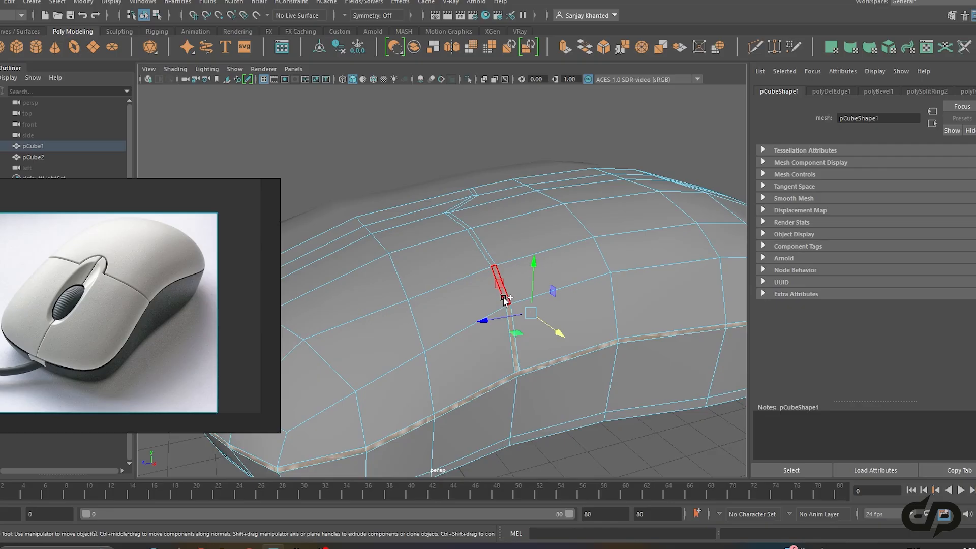
{"action": "scroll", "coordinate": [508, 299], "scroll_direction": "down", "scroll_amount": 4}
{"action": "left_click_drag", "start_coordinate": [519, 325], "coordinate": [558, 289], "text": "alt"}
Extrude the seam and parting-line faces inward with a thickness of -0.08 to form a groove
{"action": "right_click", "coordinate": [565, 269], "text": "shift"}
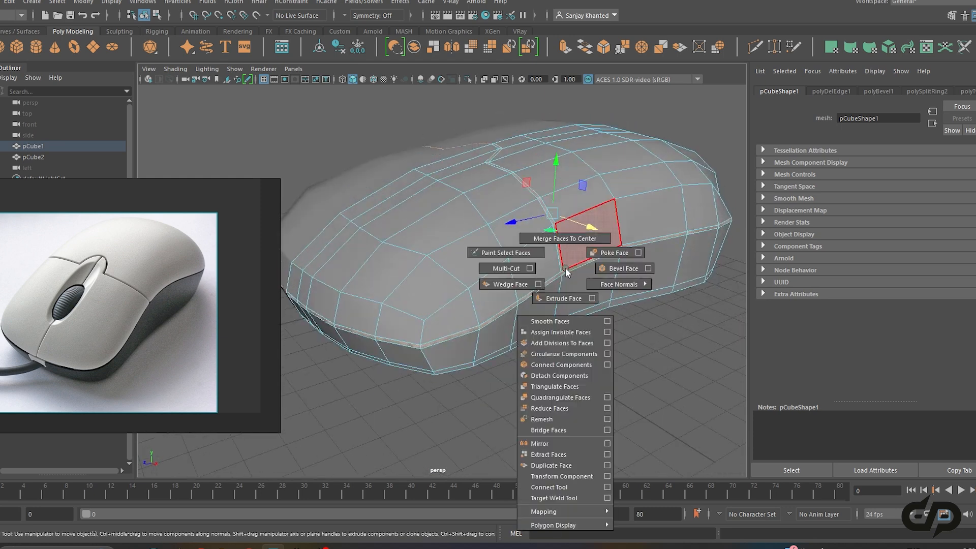
{"action": "left_click", "coordinate": [561, 301]}
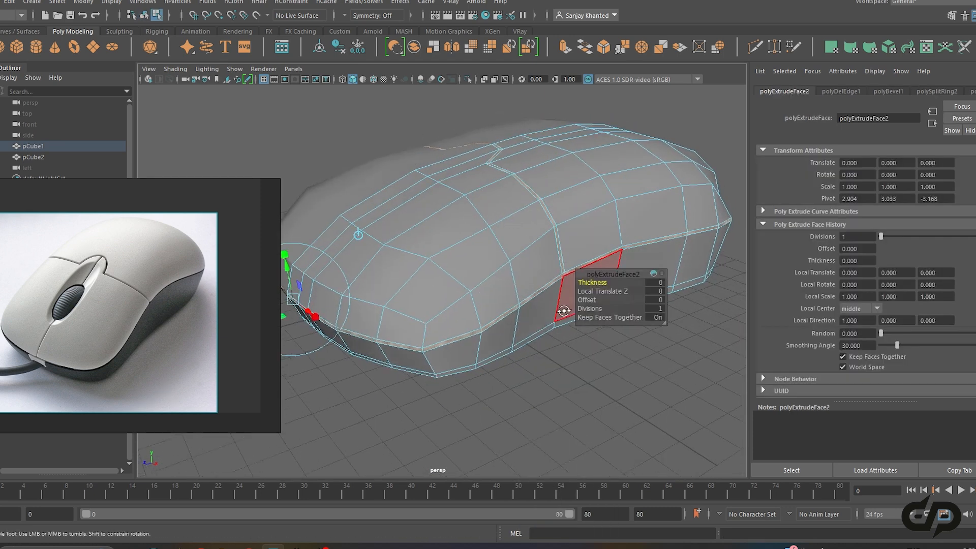
{"action": "left_click_drag", "start_coordinate": [562, 300], "coordinate": [532, 311], "text": "alt"}
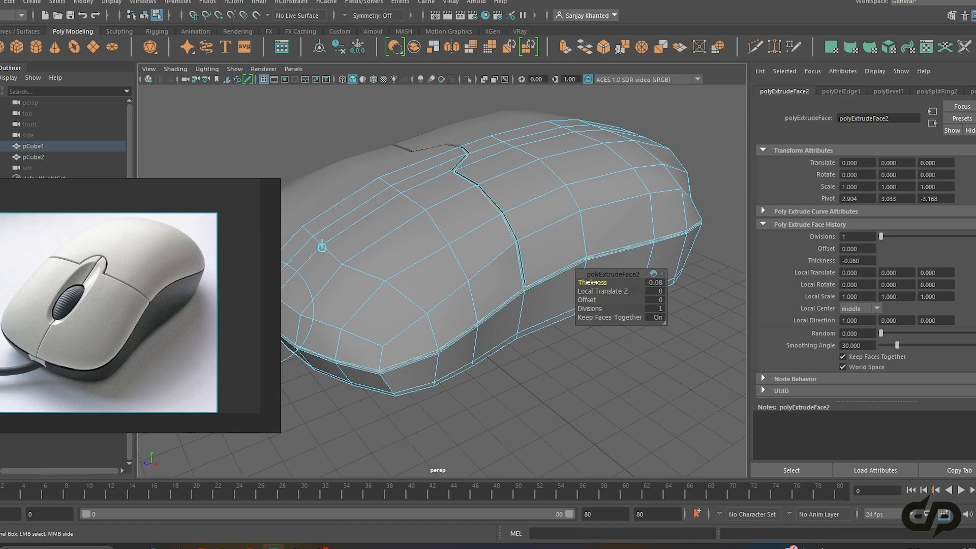
{"action": "left_click_drag", "start_coordinate": [590, 282], "coordinate": [474, 290], "text": "alt"}
Preview the grooved body in smooth mesh display and examine the grooves from the side and rear
{"action": "right_click_drag", "start_coordinate": [484, 209], "coordinate": [525, 197]}
{"action": "scroll", "coordinate": [525, 198], "scroll_direction": "down", "scroll_amount": 4}
{"action": "left_click_drag", "start_coordinate": [525, 198], "coordinate": [558, 228], "text": "alt"}
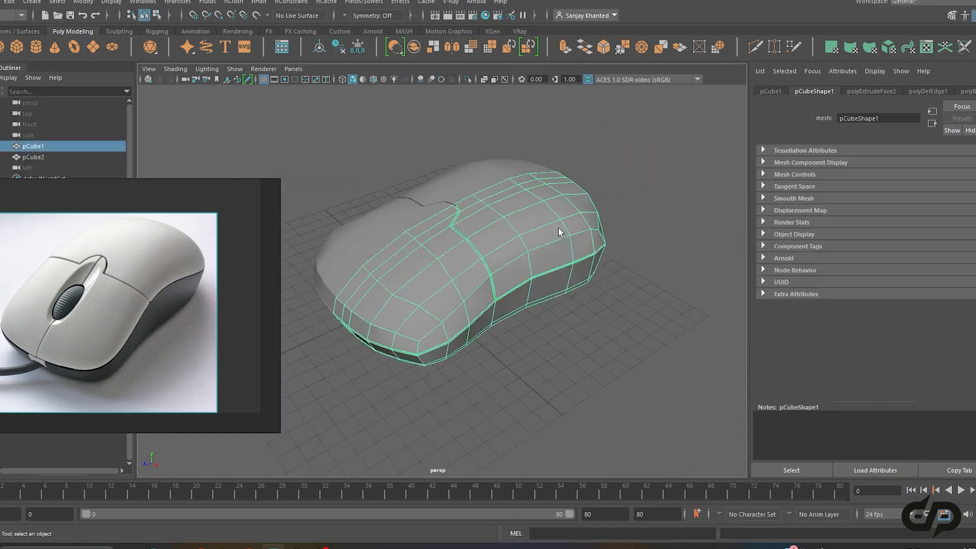
{"action": "key", "text": "3"}
{"action": "scroll", "coordinate": [566, 274], "scroll_direction": "up", "scroll_amount": 3}
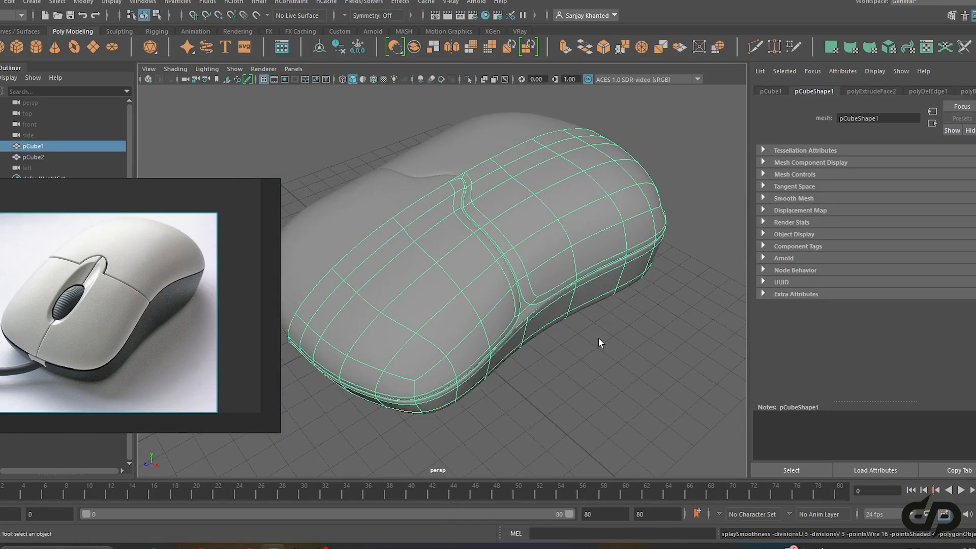
{"action": "left_click", "coordinate": [595, 357]}
{"action": "left_click_drag", "start_coordinate": [594, 357], "coordinate": [497, 370], "text": "alt"}
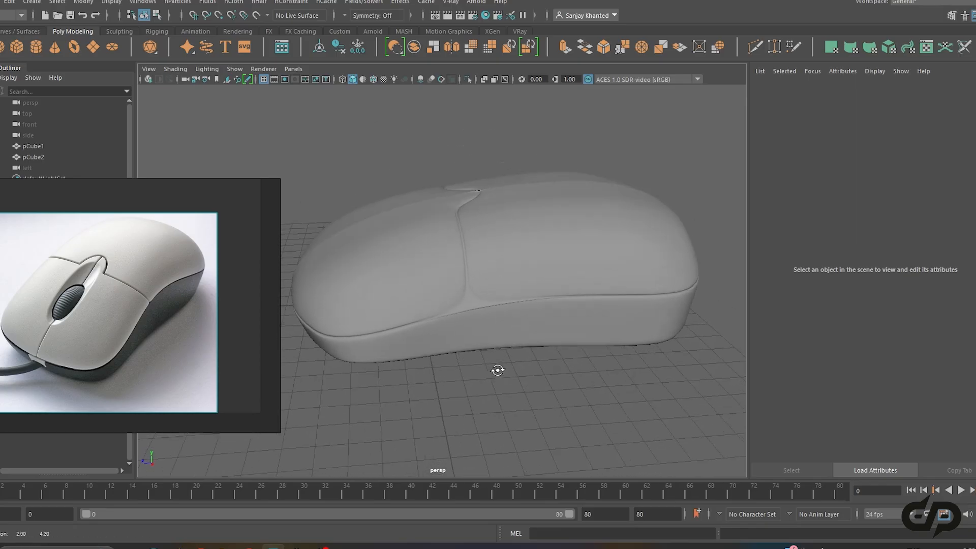
{"action": "left_click_drag", "start_coordinate": [518, 311], "coordinate": [468, 297], "text": "alt"}
{"action": "left_click_drag", "start_coordinate": [521, 283], "coordinate": [493, 274], "text": "alt"}
Return the mirrored half of the body to unsmoothed display and delete it
{"action": "left_click", "coordinate": [477, 266]}
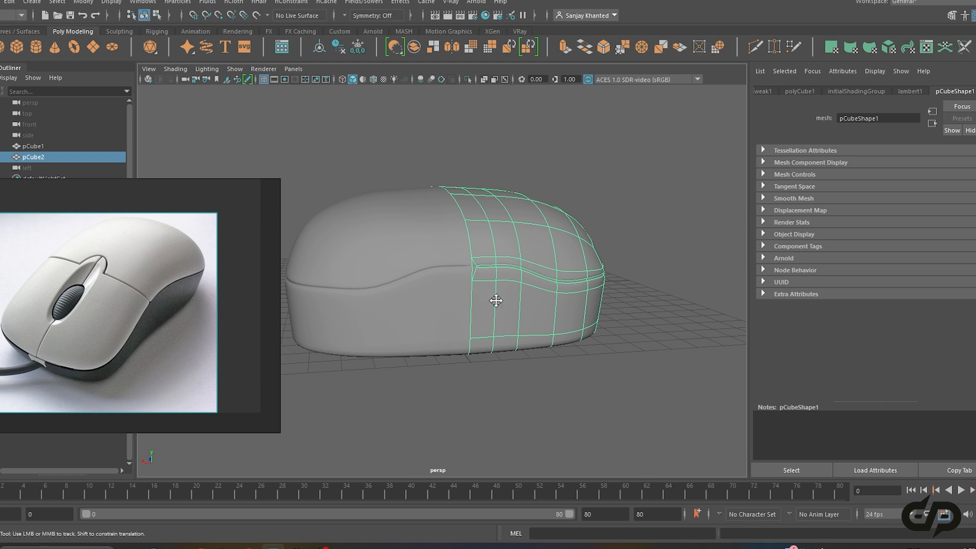
{"action": "middle_click_drag", "start_coordinate": [496, 300], "coordinate": [520, 303], "text": "alt"}
{"action": "key", "text": "1"}
{"action": "scroll", "coordinate": [518, 302], "scroll_direction": "down", "scroll_amount": 4}
{"action": "left_click_drag", "start_coordinate": [496, 303], "coordinate": [402, 280], "text": "alt"}
{"action": "scroll", "coordinate": [504, 270], "scroll_direction": "up", "scroll_amount": 3}
{"action": "key", "text": "Delete"}
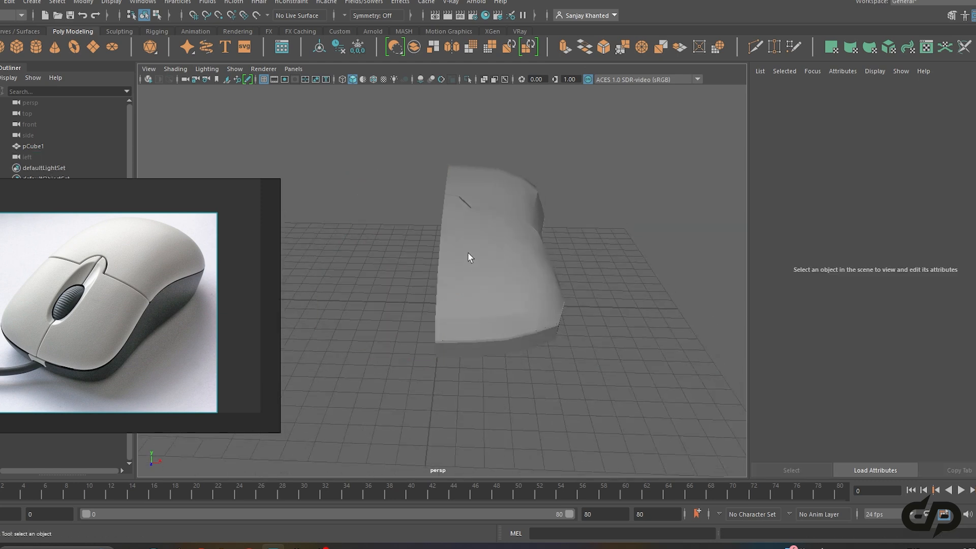
Delete the leftover extruded face at the button seam groove's open end on the centreline
{"action": "left_click", "coordinate": [480, 242]}
{"action": "left_click_drag", "start_coordinate": [480, 242], "coordinate": [575, 322], "text": "alt"}
{"action": "scroll", "coordinate": [575, 323], "scroll_direction": "up", "scroll_amount": 3}
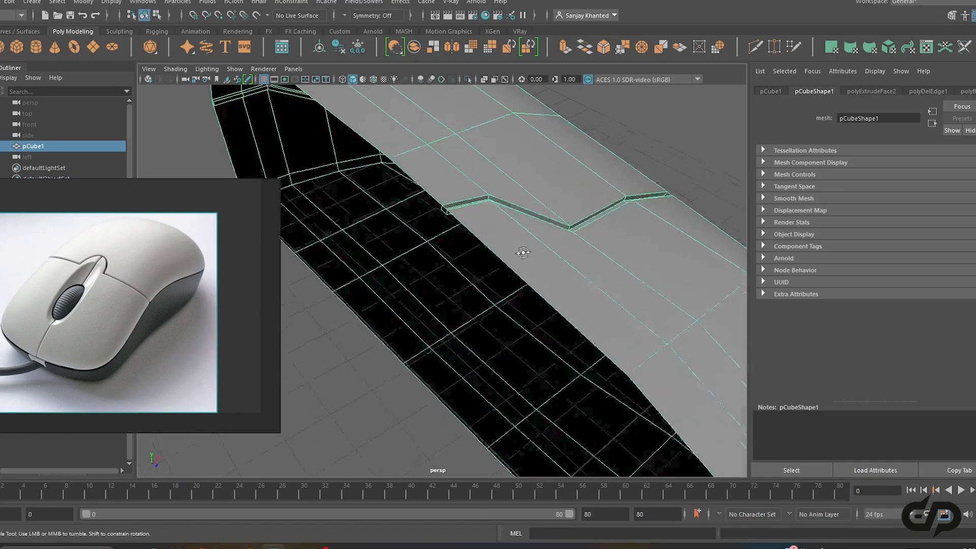
{"action": "left_click_drag", "start_coordinate": [523, 253], "coordinate": [499, 244], "text": "alt"}
{"action": "key", "text": "w"}
{"action": "right_click_drag", "start_coordinate": [449, 155], "coordinate": [449, 184]}
{"action": "left_click", "coordinate": [444, 164]}
{"action": "key", "text": "Delete"}
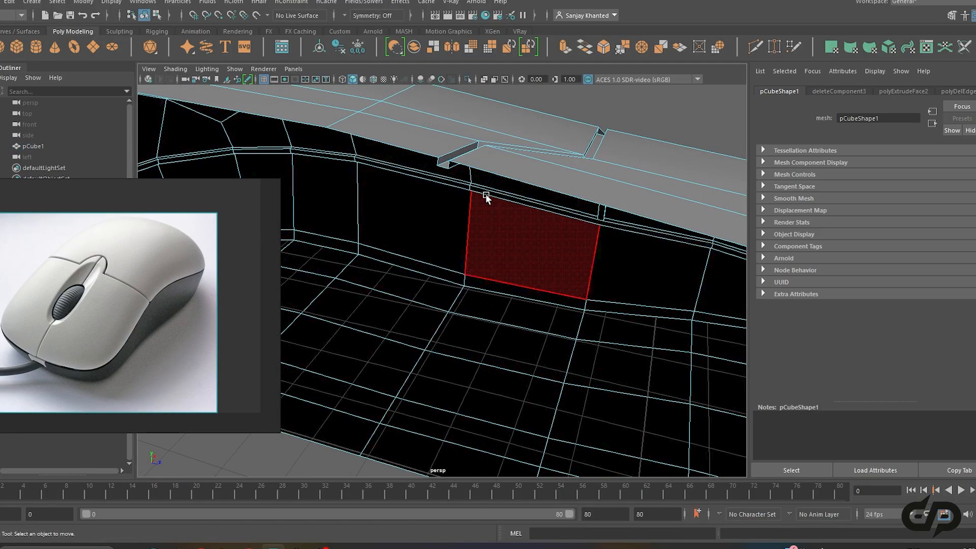
Delete the leftover faces closing the side parting groove on the centreline at the front and rear of the body
{"action": "scroll", "coordinate": [572, 206], "scroll_direction": "down", "scroll_amount": 5}
{"action": "left_click_drag", "start_coordinate": [671, 214], "coordinate": [606, 282], "text": "alt"}
{"action": "left_click", "coordinate": [600, 279]}
{"action": "key", "text": "Delete"}
{"action": "key", "text": "f"}
{"action": "left_click_drag", "start_coordinate": [602, 298], "coordinate": [405, 285], "text": "alt"}
{"action": "right_click_drag", "start_coordinate": [405, 285], "coordinate": [493, 322], "text": "alt"}
{"action": "left_click_drag", "start_coordinate": [492, 320], "coordinate": [411, 254], "text": "alt"}
{"action": "left_click", "coordinate": [410, 227]}
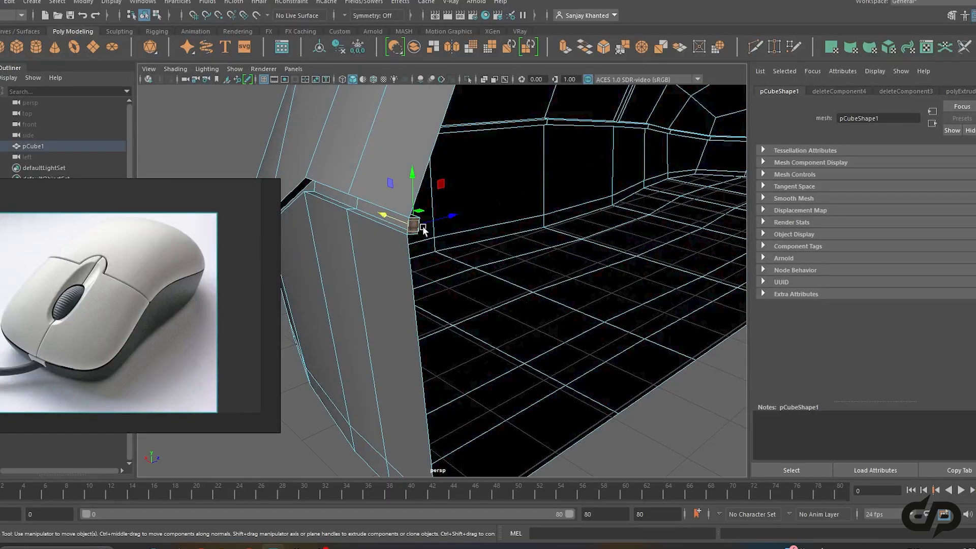
{"action": "key", "text": "Delete"}
Return to object mode and recreate the mirrored half of the body with Duplicate Special
{"action": "right_click_drag", "start_coordinate": [397, 183], "coordinate": [438, 166]}
{"action": "scroll", "coordinate": [447, 192], "scroll_direction": "down", "scroll_amount": 5}
{"action": "left_click_drag", "start_coordinate": [447, 191], "coordinate": [542, 228], "text": "alt"}
{"action": "middle_click_drag", "start_coordinate": [414, 267], "coordinate": [527, 283], "text": "alt"}
{"action": "scroll", "coordinate": [527, 283], "scroll_direction": "up", "scroll_amount": 2}
{"action": "left_click_drag", "start_coordinate": [527, 284], "coordinate": [332, 198], "text": "alt"}
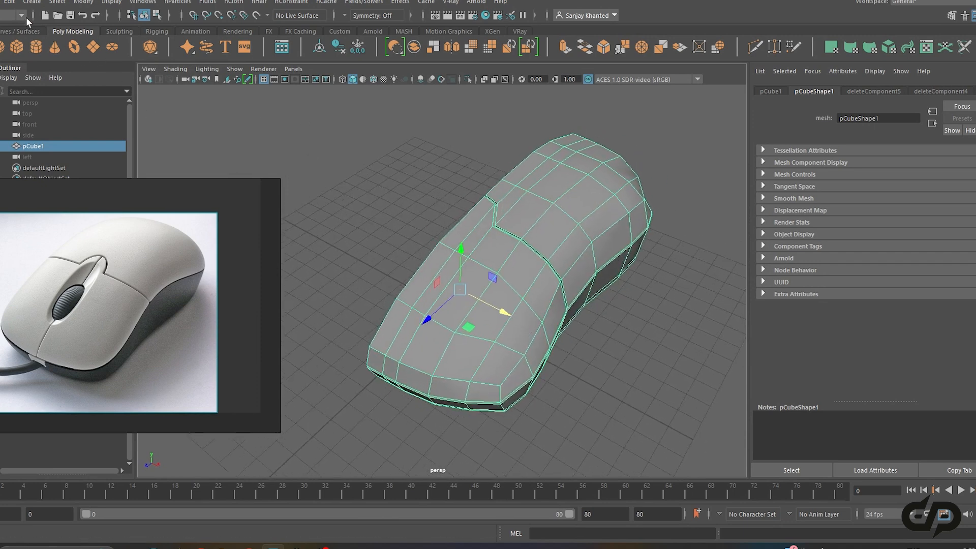
{"action": "left_click", "coordinate": [9, 3]}
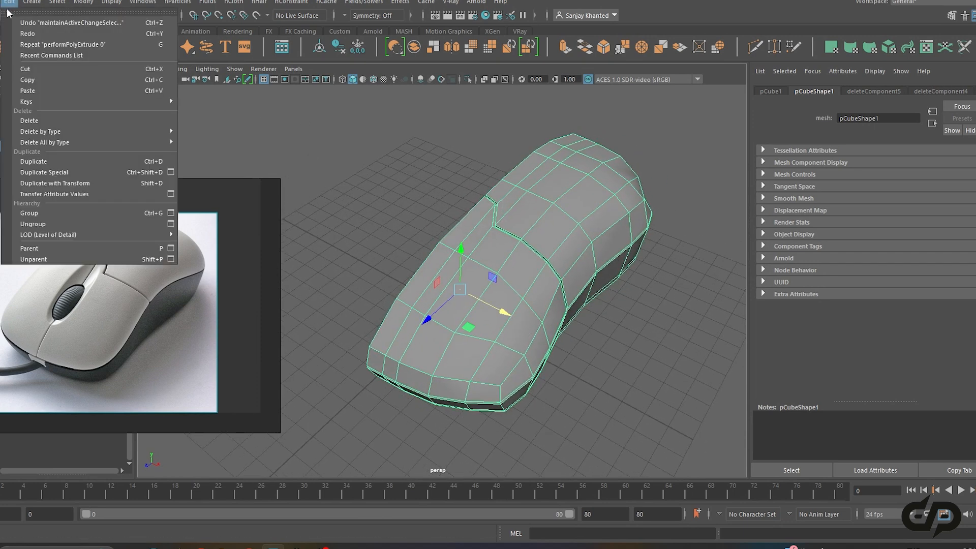
{"action": "left_click", "coordinate": [65, 173]}
Show both halves in smooth mesh display and check the centre join with nothing selected
{"action": "left_click_drag", "start_coordinate": [472, 250], "coordinate": [545, 215], "text": "alt"}
{"action": "left_click", "coordinate": [547, 214]}
{"action": "key", "text": "3"}
{"action": "left_click", "coordinate": [619, 265]}
{"action": "left_click_drag", "start_coordinate": [583, 272], "coordinate": [446, 291], "text": "alt"}
{"action": "left_click", "coordinate": [482, 307]}
Adjust the button seam vertices on and beside the centreline along the body's length
{"action": "scroll", "coordinate": [481, 307], "scroll_direction": "up", "scroll_amount": 2}
{"action": "right_click", "coordinate": [445, 206]}
{"action": "right_click_drag", "start_coordinate": [445, 207], "coordinate": [393, 207]}
{"action": "left_click_drag", "start_coordinate": [447, 238], "coordinate": [446, 240]}
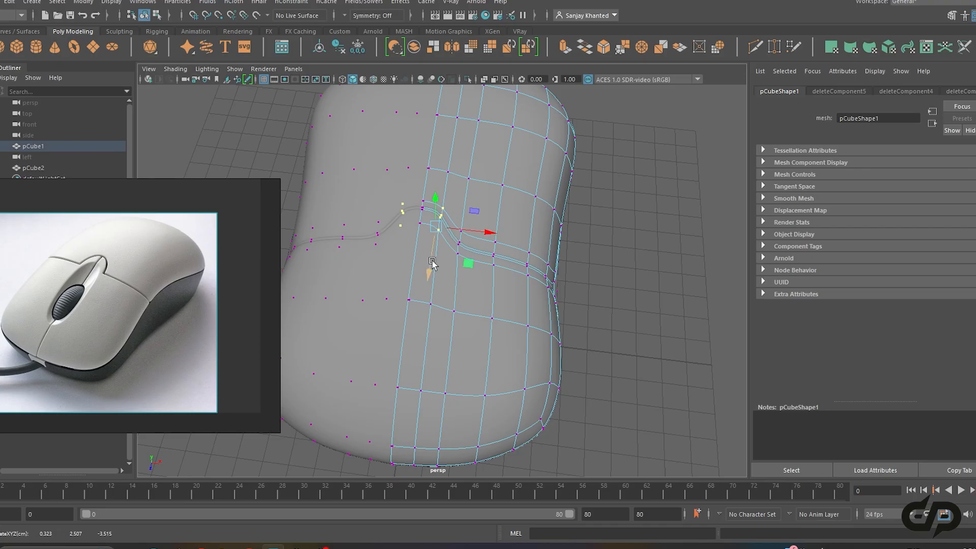
{"action": "scroll", "coordinate": [432, 262], "scroll_direction": "up", "scroll_amount": 5}
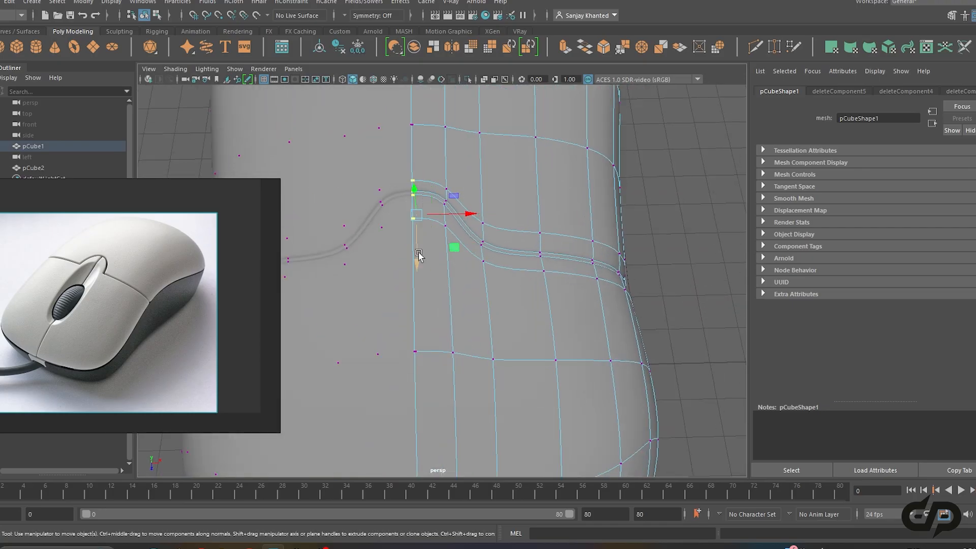
{"action": "left_click_drag", "start_coordinate": [415, 252], "coordinate": [415, 255]}
{"action": "left_click_drag", "start_coordinate": [465, 252], "coordinate": [442, 255], "text": "alt"}
{"action": "scroll", "coordinate": [442, 254], "scroll_direction": "down", "scroll_amount": 5}
{"action": "left_click_drag", "start_coordinate": [534, 254], "coordinate": [434, 222], "text": "alt"}
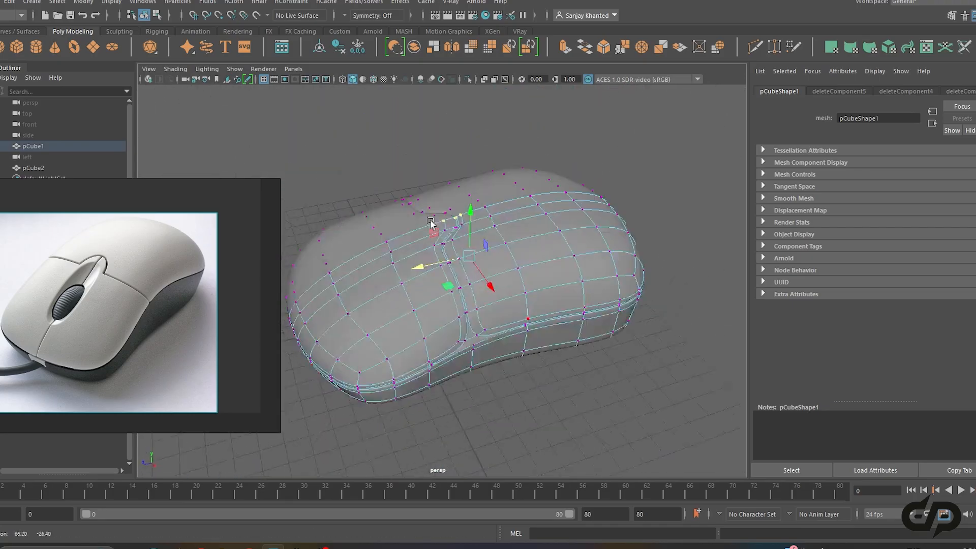
Select the parting-line vertices near the rear centreline and adjust their height
{"action": "left_click_drag", "start_coordinate": [496, 282], "coordinate": [445, 230], "text": "alt"}
{"action": "left_click_drag", "start_coordinate": [661, 261], "coordinate": [488, 269], "text": "alt"}
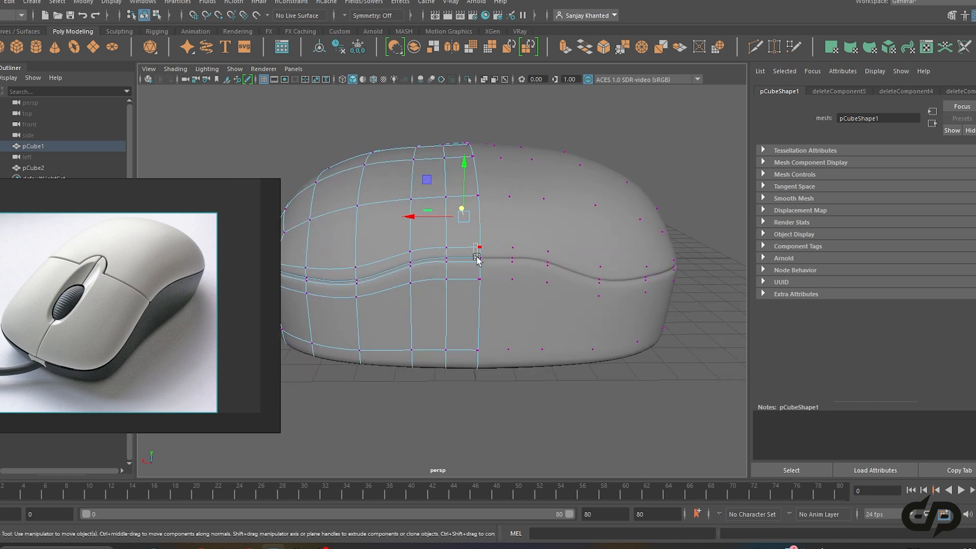
{"action": "left_click_drag", "start_coordinate": [482, 234], "coordinate": [460, 291], "text": "alt"}
{"action": "middle_click_drag", "start_coordinate": [460, 292], "coordinate": [492, 317], "text": "alt"}
{"action": "right_click_drag", "start_coordinate": [488, 285], "coordinate": [514, 296], "text": "alt"}
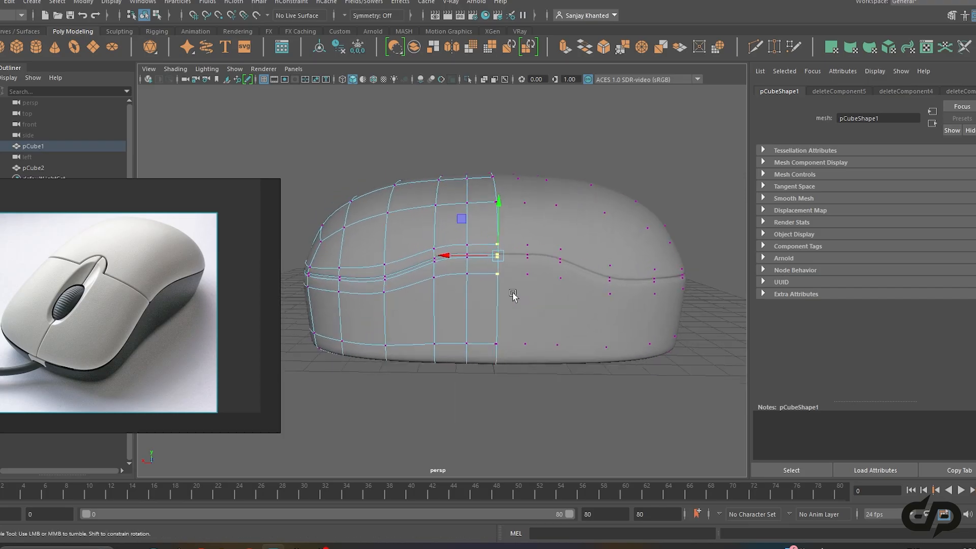
{"action": "left_click_drag", "start_coordinate": [514, 297], "coordinate": [482, 292], "text": "alt"}
{"action": "right_click_drag", "start_coordinate": [481, 292], "coordinate": [509, 308], "text": "alt"}
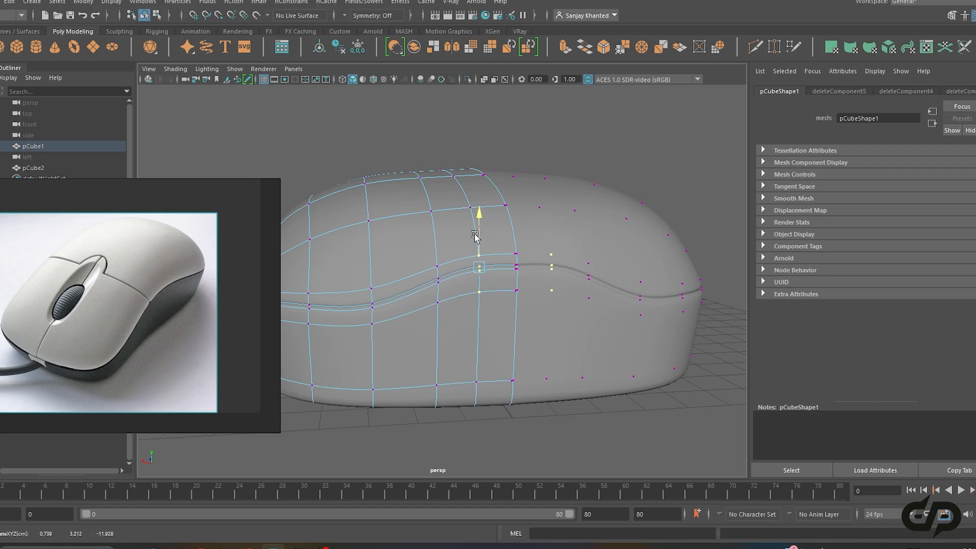
{"action": "right_click_drag", "start_coordinate": [474, 235], "coordinate": [484, 279], "text": "alt"}
Return to object mode and examine the smoothed body and its grooves from several angles
{"action": "left_click_drag", "start_coordinate": [484, 279], "coordinate": [470, 300], "text": "alt"}
{"action": "right_click_drag", "start_coordinate": [470, 300], "coordinate": [485, 344], "text": "alt"}
{"action": "left_click_drag", "start_coordinate": [472, 330], "coordinate": [457, 310], "text": "alt"}
{"action": "right_click_drag", "start_coordinate": [457, 310], "coordinate": [470, 254], "text": "alt"}
{"action": "left_click_drag", "start_coordinate": [470, 254], "coordinate": [315, 277], "text": "alt"}
{"action": "left_click_drag", "start_coordinate": [430, 313], "coordinate": [468, 244], "text": "alt"}
{"action": "right_click_drag", "start_coordinate": [467, 210], "coordinate": [525, 188]}
{"action": "left_click", "coordinate": [577, 318]}
{"action": "left_click_drag", "start_coordinate": [577, 318], "coordinate": [503, 305], "text": "alt"}
{"action": "mouse_move", "coordinate": [550, 314]}
{"action": "left_mouse_down", "text": "alt"}
{"action": "mouse_move", "coordinate": [595, 325]}
{"action": "mouse_move", "coordinate": [376, 315]}
{"action": "mouse_move", "coordinate": [522, 304]}
{"action": "mouse_move", "coordinate": [555, 318]}
{"action": "mouse_move", "coordinate": [534, 320]}
{"action": "left_mouse_up", "text": "alt"}
{"action": "right_click_drag", "start_coordinate": [534, 320], "coordinate": [553, 352], "text": "alt"}
Return the half body to unsmoothed display and insert supporting edge loops just above and below the parting groove
{"action": "left_click", "coordinate": [476, 294]}
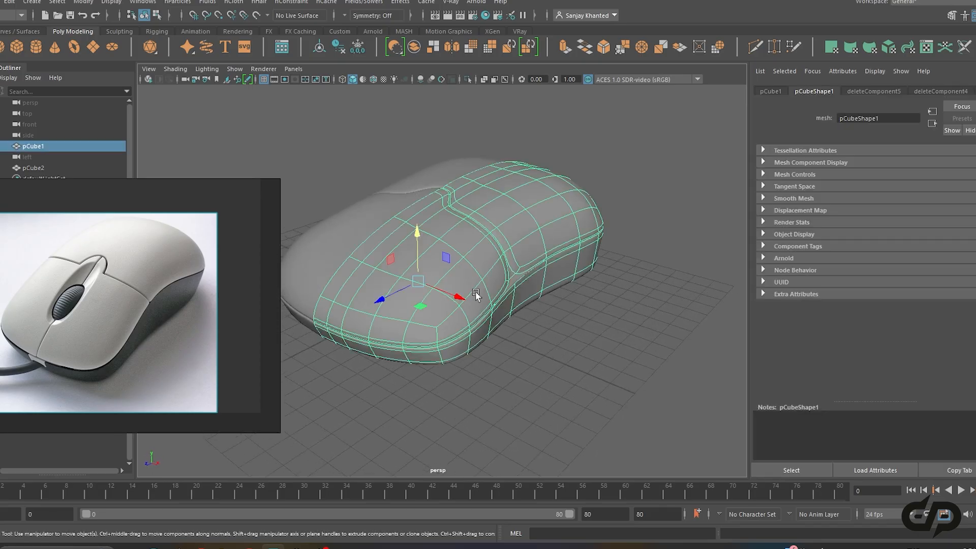
{"action": "key", "text": "1"}
{"action": "scroll", "coordinate": [493, 303], "scroll_direction": "up", "scroll_amount": 5}
{"action": "left_click_drag", "start_coordinate": [493, 304], "coordinate": [526, 242], "text": "alt"}
{"action": "right_click", "coordinate": [525, 229], "text": "shift"}
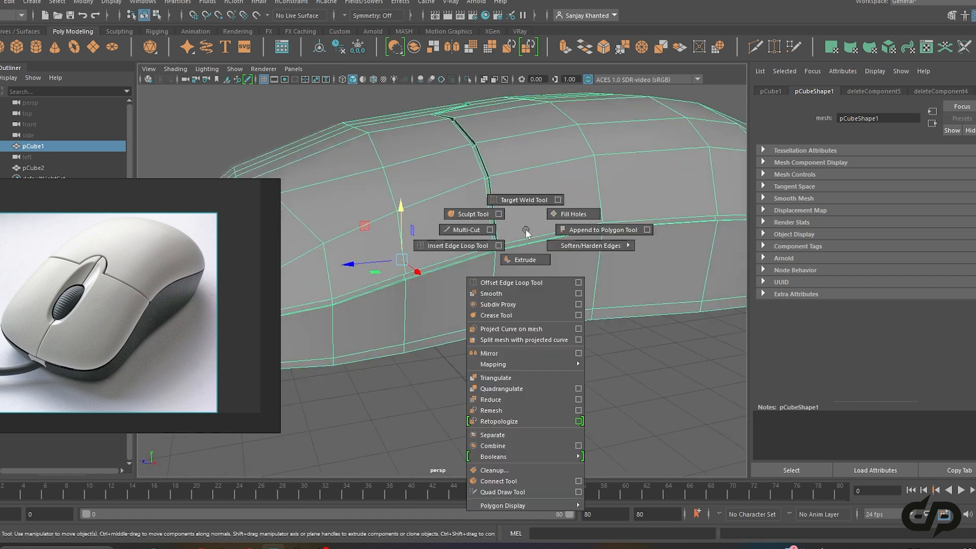
{"action": "left_click", "coordinate": [487, 246]}
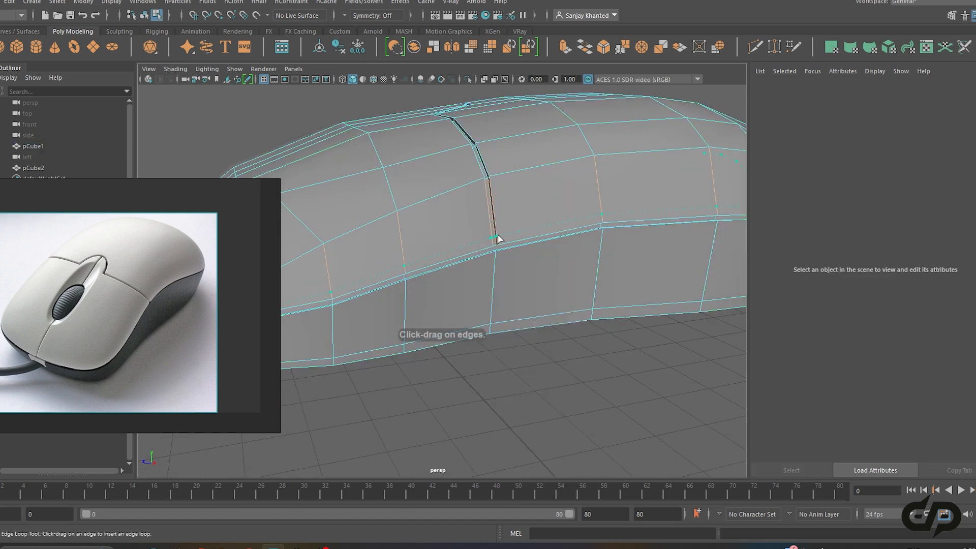
{"action": "left_click", "coordinate": [498, 239]}
{"action": "scroll", "coordinate": [504, 244], "scroll_direction": "down", "scroll_amount": 5}
{"action": "left_click_drag", "start_coordinate": [507, 246], "coordinate": [539, 252], "text": "alt"}
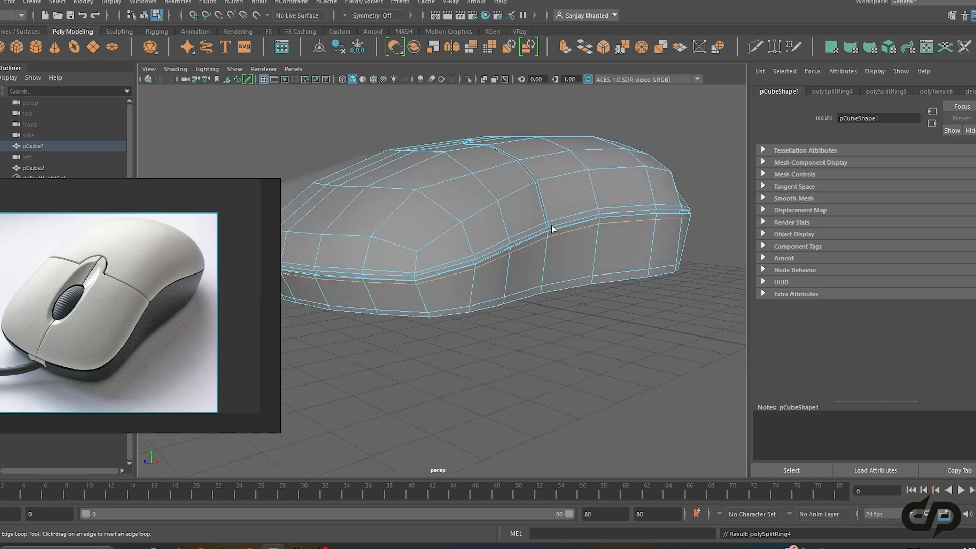
Return to object mode, preview the half body smoothed around the button seam, and restore the unsmoothed display
{"action": "right_click_drag", "start_coordinate": [558, 198], "coordinate": [592, 177]}
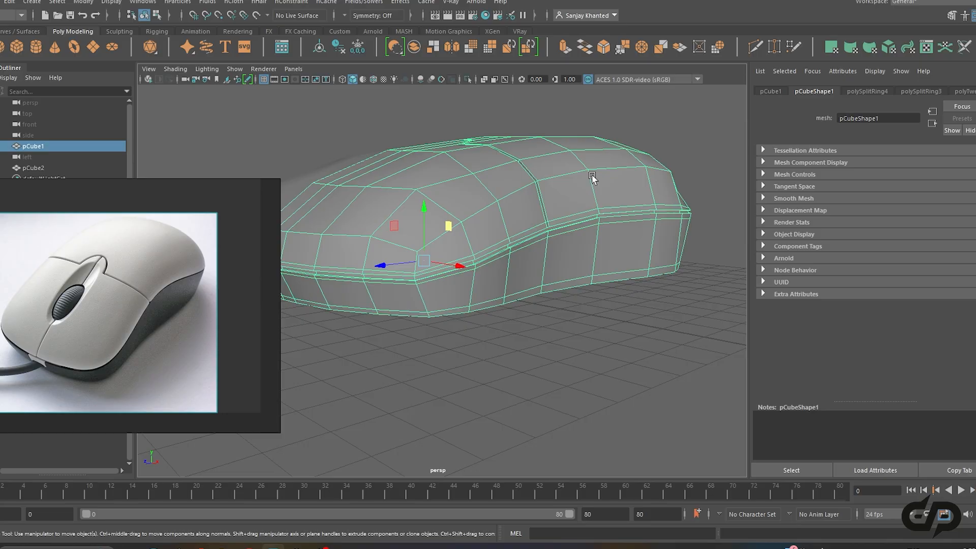
{"action": "key", "text": "3"}
{"action": "left_click", "coordinate": [608, 304]}
{"action": "left_click_drag", "start_coordinate": [608, 305], "coordinate": [553, 319], "text": "alt"}
{"action": "left_click", "coordinate": [549, 278]}
{"action": "key", "text": "1"}
{"action": "scroll", "coordinate": [549, 278], "scroll_direction": "up", "scroll_amount": 4}
{"action": "mouse_move", "coordinate": [549, 278]}
{"action": "left_mouse_down", "text": "alt"}
{"action": "mouse_move", "coordinate": [563, 297]}
{"action": "mouse_move", "coordinate": [543, 283]}
{"action": "left_mouse_up", "text": "alt"}
Try to insert an edge loop just behind the button seam, near its junction with the side parting groove
{"action": "right_click_drag", "start_coordinate": [532, 255], "coordinate": [481, 274], "text": "shift"}
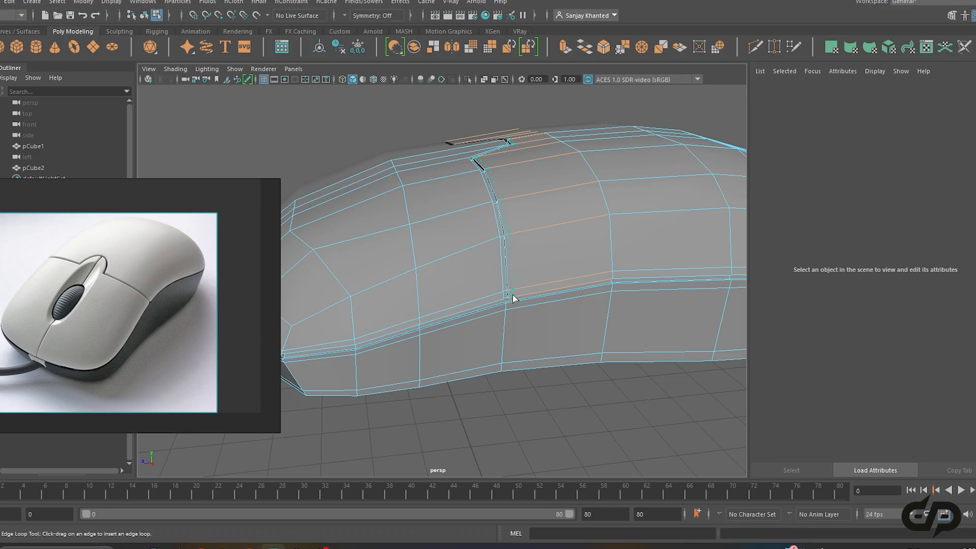
{"action": "mouse_move", "coordinate": [513, 294]}
{"action": "left_mouse_down"}
{"action": "mouse_move", "coordinate": [510, 267]}
{"action": "mouse_move", "coordinate": [529, 297]}
{"action": "left_mouse_up"}
{"action": "right_click_drag", "start_coordinate": [529, 297], "coordinate": [560, 320], "text": "alt"}
{"action": "mouse_move", "coordinate": [560, 320]}
{"action": "middle_mouse_down", "text": "alt"}
{"action": "mouse_move", "coordinate": [550, 319]}
{"action": "mouse_move", "coordinate": [551, 335]}
{"action": "middle_mouse_up", "text": "alt"}
{"action": "right_click_drag", "start_coordinate": [550, 336], "coordinate": [579, 342], "text": "alt"}
{"action": "middle_click_drag", "start_coordinate": [579, 342], "coordinate": [551, 346], "text": "alt"}
{"action": "left_click_drag", "start_coordinate": [551, 346], "coordinate": [551, 356], "text": "alt"}
{"action": "middle_click_drag", "start_coordinate": [569, 335], "coordinate": [547, 330], "text": "alt"}
{"action": "key", "text": "w"}
Connect the button seam's two lower corner vertices to the vertex just below the parting groove with Multi-Cut
{"action": "right_click_drag", "start_coordinate": [517, 209], "coordinate": [465, 208]}
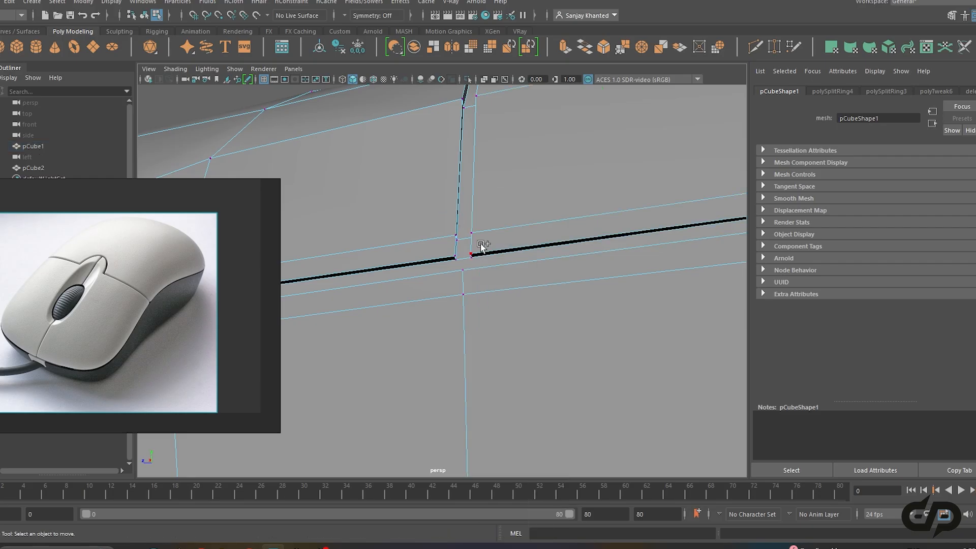
{"action": "right_click", "coordinate": [479, 245], "text": "shift"}
{"action": "left_click", "coordinate": [425, 245]}
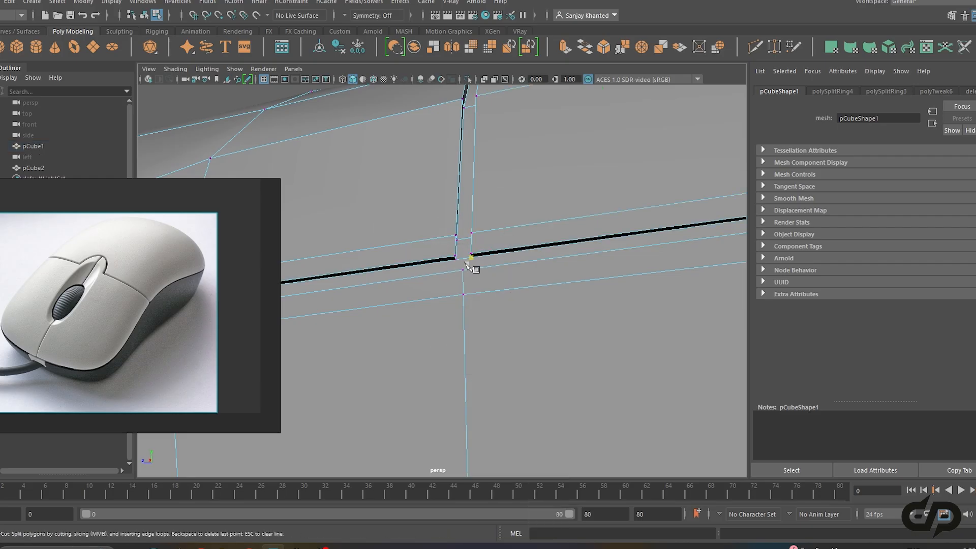
{"action": "left_click_drag", "start_coordinate": [467, 271], "coordinate": [496, 310], "text": "alt"}
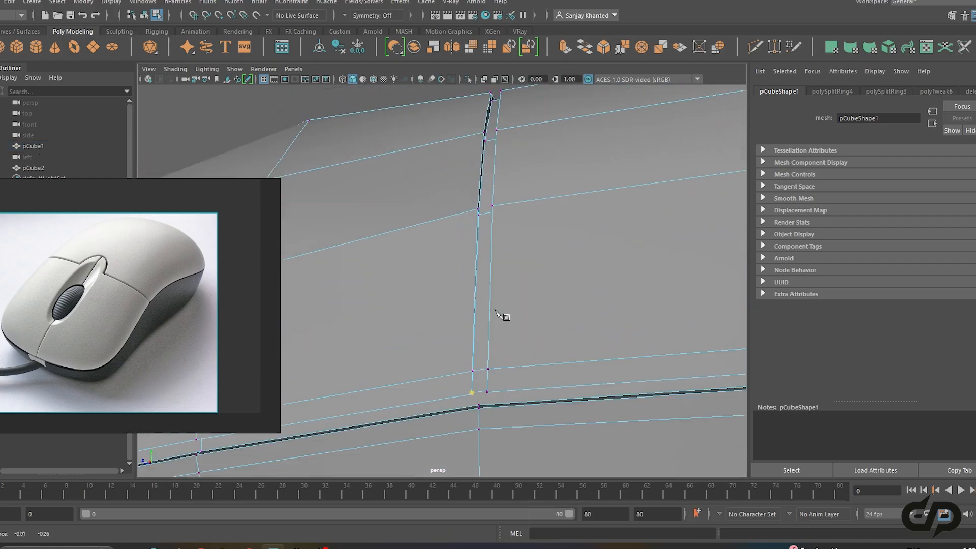
{"action": "right_click_drag", "start_coordinate": [496, 310], "coordinate": [500, 324], "text": "alt"}
{"action": "middle_click_drag", "start_coordinate": [499, 325], "coordinate": [510, 399], "text": "alt"}
{"action": "left_click_drag", "start_coordinate": [515, 394], "coordinate": [529, 355], "text": "alt"}
{"action": "mouse_move", "coordinate": [523, 385]}
{"action": "middle_mouse_down", "text": "alt"}
{"action": "mouse_move", "coordinate": [527, 376]}
{"action": "mouse_move", "coordinate": [525, 396]}
{"action": "middle_mouse_up", "text": "alt"}
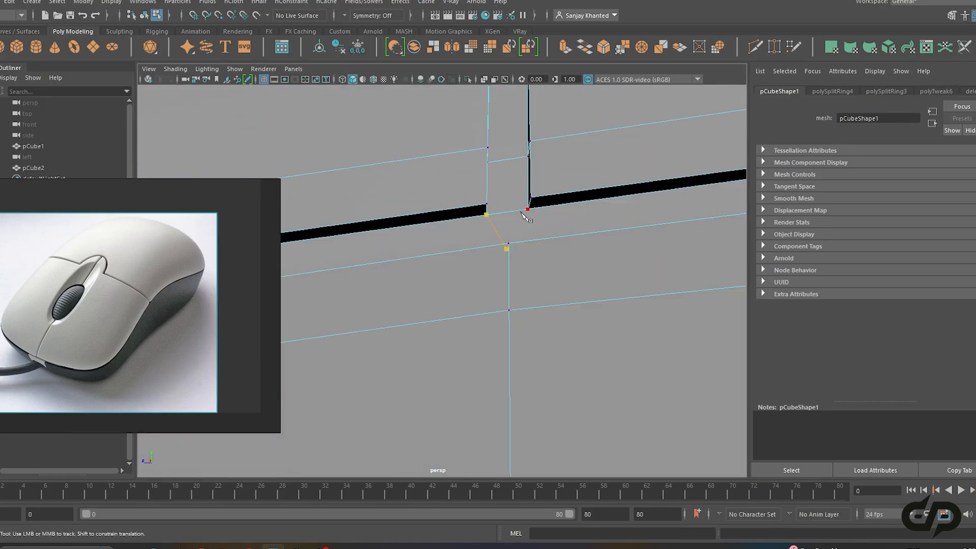
{"action": "right_click", "coordinate": [580, 288]}
Return to object mode, examine the smoothed seam corner at the parting groove, and restore the unsmoothed display
{"action": "scroll", "coordinate": [580, 290], "scroll_direction": "down", "scroll_amount": 5}
{"action": "left_click_drag", "start_coordinate": [579, 295], "coordinate": [656, 354], "text": "alt"}
{"action": "scroll", "coordinate": [566, 314], "scroll_direction": "down", "scroll_amount": 1}
{"action": "scroll", "coordinate": [566, 314], "scroll_direction": "down", "scroll_amount": 4}
{"action": "right_click_drag", "start_coordinate": [560, 229], "coordinate": [598, 187]}
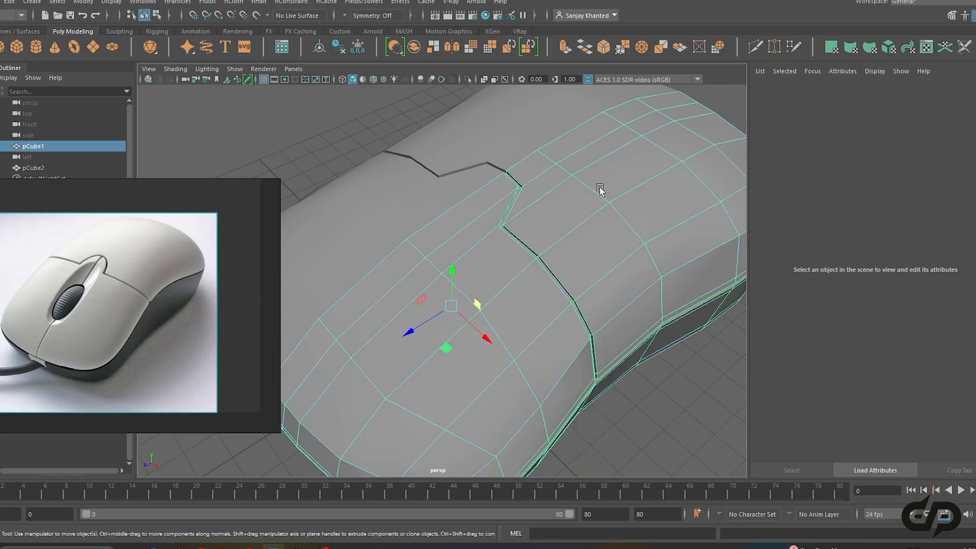
{"action": "key", "text": "3"}
{"action": "left_click", "coordinate": [660, 385]}
{"action": "left_click_drag", "start_coordinate": [637, 384], "coordinate": [581, 352], "text": "alt"}
{"action": "left_click", "coordinate": [564, 328]}
{"action": "key", "text": "1"}
Examine the unsmoothed mesh around the button seam and parting groove from several distances and angles
{"action": "middle_click_drag", "start_coordinate": [586, 342], "coordinate": [562, 325], "text": "alt"}
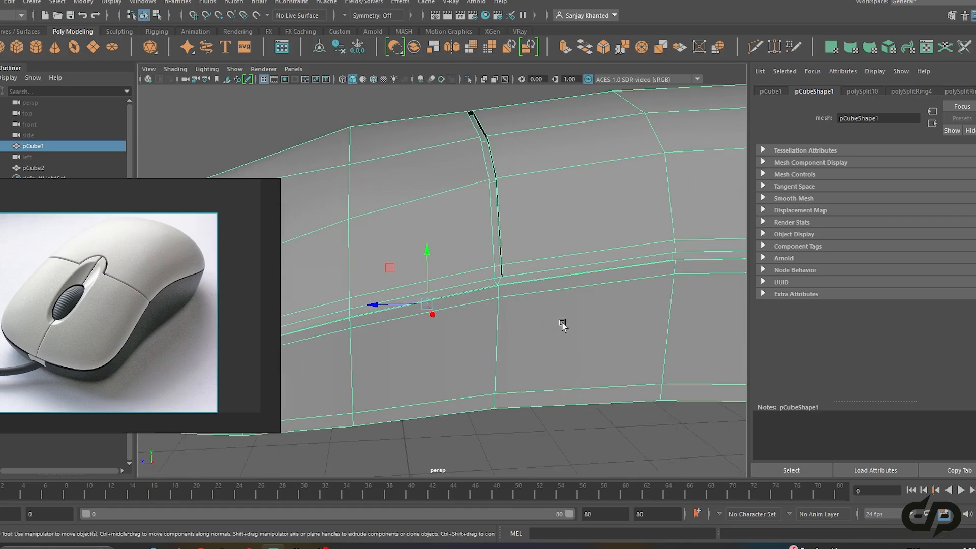
{"action": "right_click_drag", "start_coordinate": [563, 325], "coordinate": [580, 353], "text": "alt"}
{"action": "left_click_drag", "start_coordinate": [527, 314], "coordinate": [539, 339], "text": "alt"}
{"action": "middle_click_drag", "start_coordinate": [539, 340], "coordinate": [517, 304], "text": "alt"}
{"action": "right_click_drag", "start_coordinate": [517, 304], "coordinate": [561, 363], "text": "alt"}
{"action": "left_click_drag", "start_coordinate": [561, 363], "coordinate": [553, 346], "text": "alt"}
{"action": "scroll", "coordinate": [559, 352], "scroll_direction": "down", "scroll_amount": 5}
{"action": "right_click_drag", "start_coordinate": [553, 346], "coordinate": [478, 318], "text": "alt"}
{"action": "mouse_move", "coordinate": [478, 318]}
{"action": "left_mouse_down", "text": "alt"}
{"action": "mouse_move", "coordinate": [500, 346]}
{"action": "mouse_move", "coordinate": [508, 334]}
{"action": "mouse_move", "coordinate": [489, 331]}
{"action": "left_mouse_up", "text": "alt"}
{"action": "middle_click_drag", "start_coordinate": [490, 331], "coordinate": [535, 346], "text": "alt"}
{"action": "left_click_drag", "start_coordinate": [534, 347], "coordinate": [544, 343], "text": "alt"}
Preview the half body smoothed again and examine the whole mouse from the front, side and above
{"action": "key", "text": "3"}
{"action": "left_click", "coordinate": [587, 419]}
{"action": "right_click_drag", "start_coordinate": [586, 419], "coordinate": [503, 340], "text": "alt"}
{"action": "left_click_drag", "start_coordinate": [503, 340], "coordinate": [538, 304], "text": "alt"}
{"action": "right_click_drag", "start_coordinate": [541, 284], "coordinate": [529, 306], "text": "alt"}
{"action": "mouse_move", "coordinate": [530, 306]}
{"action": "left_mouse_down", "text": "alt"}
{"action": "mouse_move", "coordinate": [475, 304]}
{"action": "mouse_move", "coordinate": [502, 313]}
{"action": "mouse_move", "coordinate": [501, 286]}
{"action": "mouse_move", "coordinate": [547, 302]}
{"action": "mouse_move", "coordinate": [511, 311]}
{"action": "left_mouse_up", "text": "alt"}
{"action": "right_click_drag", "start_coordinate": [510, 311], "coordinate": [528, 342], "text": "alt"}
{"action": "left_click_drag", "start_coordinate": [529, 342], "coordinate": [499, 309], "text": "alt"}
{"action": "left_click_drag", "start_coordinate": [464, 237], "coordinate": [529, 279], "text": "alt"}
{"action": "left_click", "coordinate": [485, 252]}
{"action": "right_click_drag", "start_coordinate": [485, 252], "coordinate": [498, 297], "text": "alt"}
{"action": "left_click_drag", "start_coordinate": [503, 286], "coordinate": [443, 322], "text": "alt"}
{"action": "right_click_drag", "start_coordinate": [442, 322], "coordinate": [514, 333], "text": "alt"}
{"action": "left_click_drag", "start_coordinate": [514, 334], "coordinate": [577, 319], "text": "alt"}
{"action": "right_click_drag", "start_coordinate": [577, 320], "coordinate": [435, 286], "text": "alt"}
{"action": "left_click_drag", "start_coordinate": [435, 285], "coordinate": [453, 276], "text": "alt"}
Insert edge loops across the front button area, including one just ahead of the button seam
{"action": "right_click", "coordinate": [440, 271], "text": "shift"}
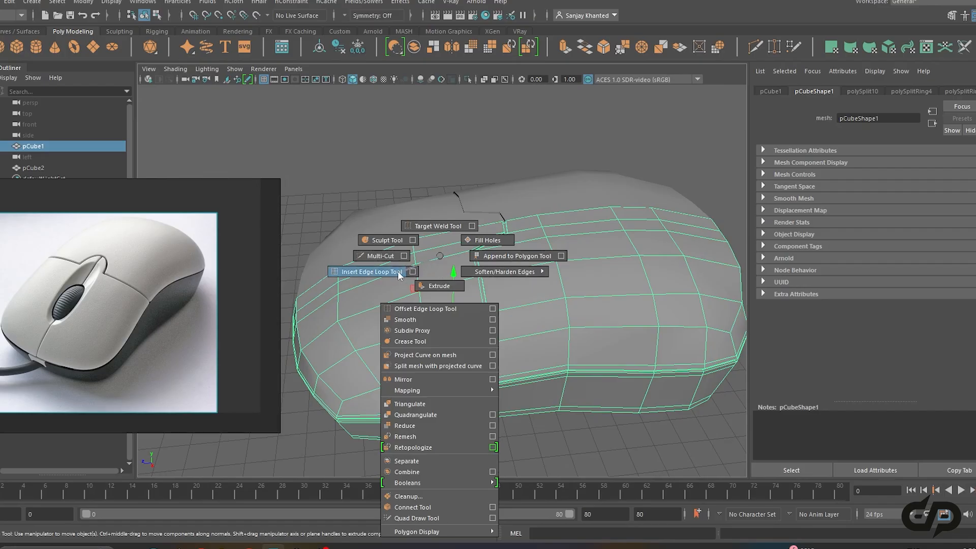
{"action": "left_click", "coordinate": [372, 271]}
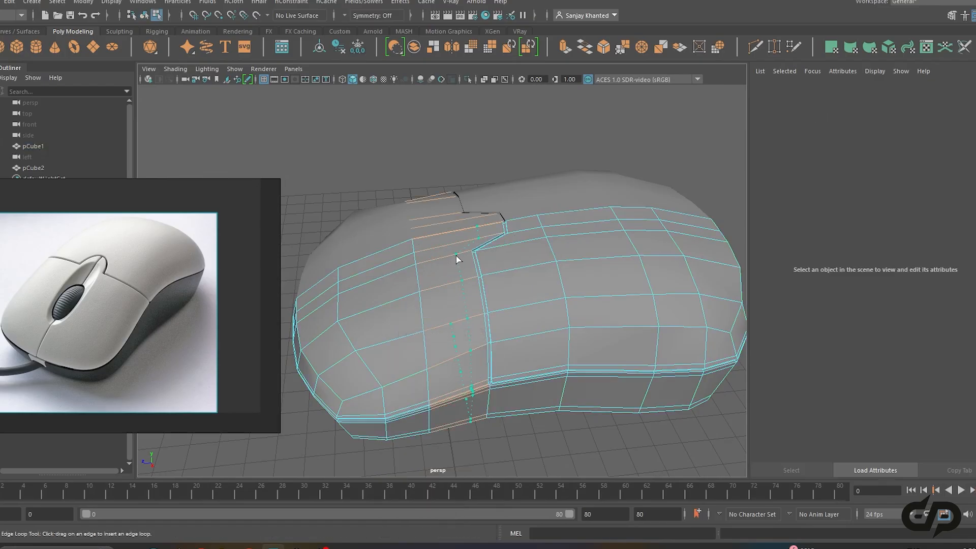
{"action": "left_click", "coordinate": [456, 255]}
{"action": "left_click_drag", "start_coordinate": [456, 255], "coordinate": [485, 290], "text": "alt"}
Switch to vertex editing and adjust the side vertices along the front button's lower edge outward
{"action": "key", "text": "w"}
{"action": "right_click_drag", "start_coordinate": [468, 295], "coordinate": [428, 213]}
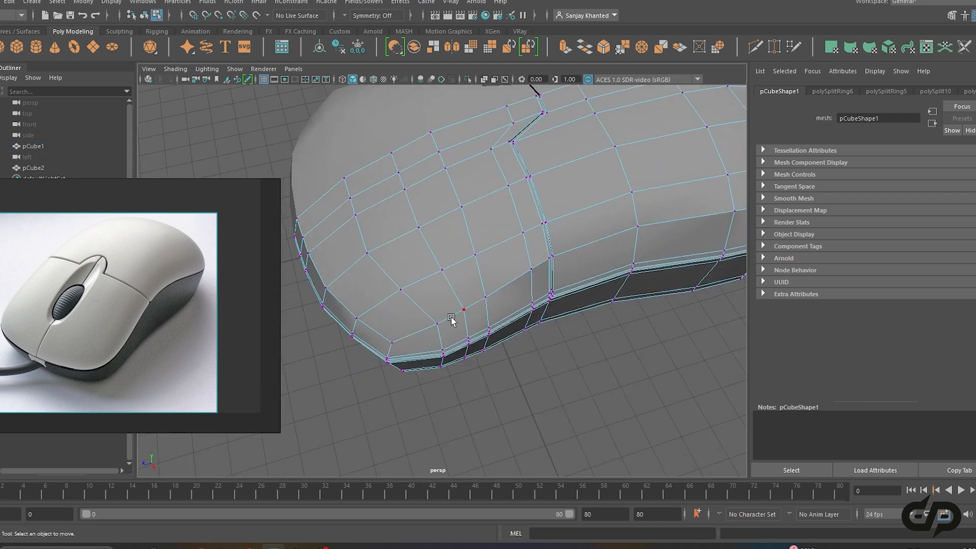
{"action": "left_click_drag", "start_coordinate": [471, 370], "coordinate": [472, 370]}
{"action": "left_click_drag", "start_coordinate": [474, 374], "coordinate": [485, 395], "text": "alt"}
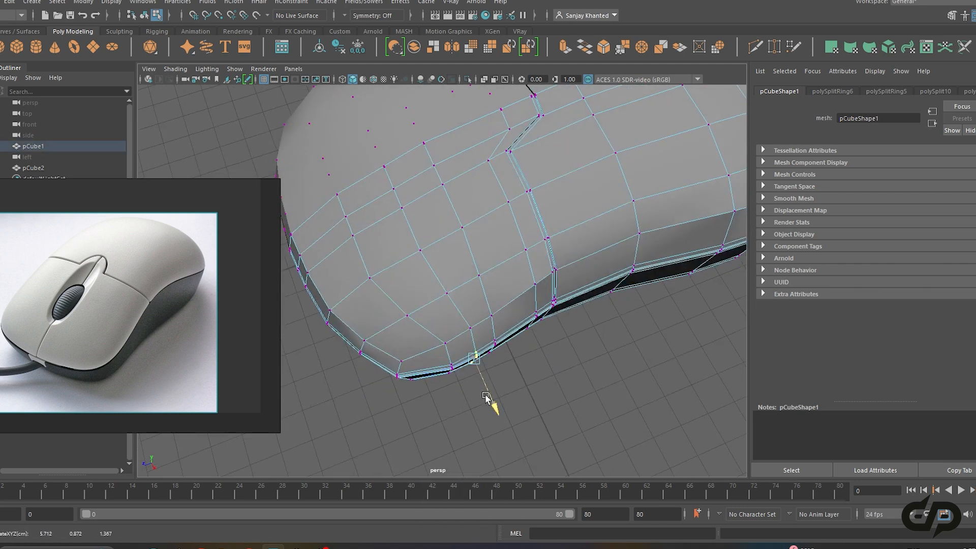
{"action": "left_click_drag", "start_coordinate": [541, 347], "coordinate": [501, 319], "text": "alt"}
{"action": "left_click", "coordinate": [492, 317]}
{"action": "key", "text": "ctrl+z"}
Move the vertices beside the centreline ahead of the seam's notch sideways to outline the scroll wheel opening
{"action": "left_click_drag", "start_coordinate": [486, 186], "coordinate": [484, 181]}
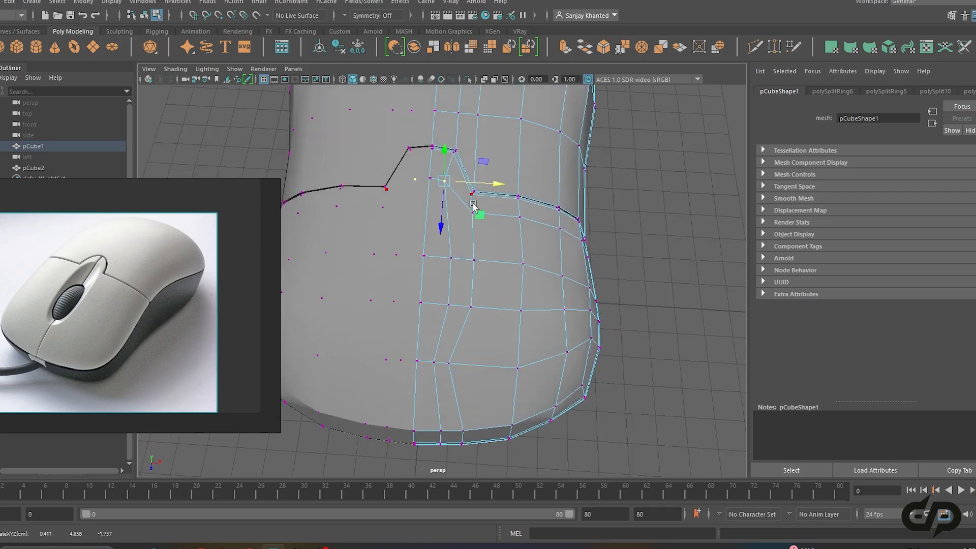
{"action": "left_click_drag", "start_coordinate": [510, 214], "coordinate": [505, 211]}
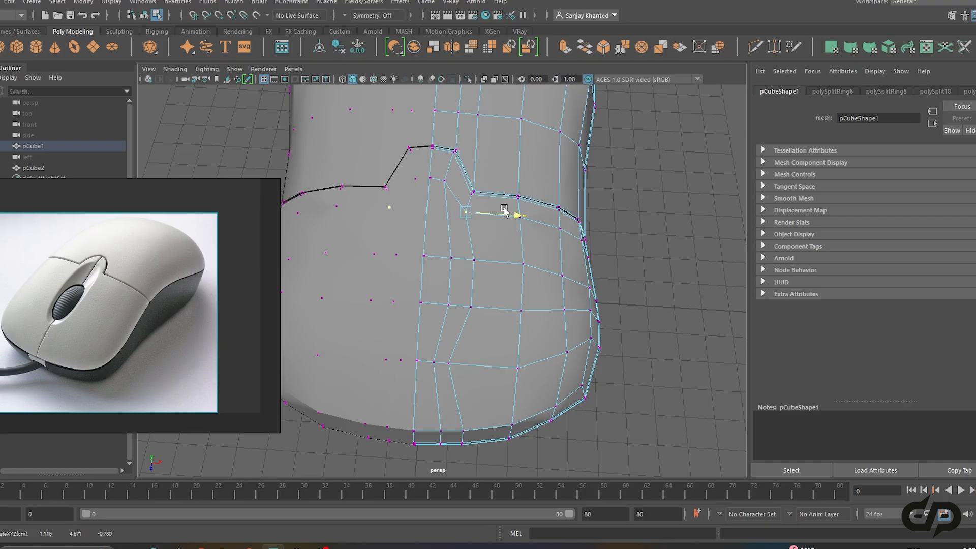
{"action": "left_click_drag", "start_coordinate": [490, 285], "coordinate": [485, 287]}
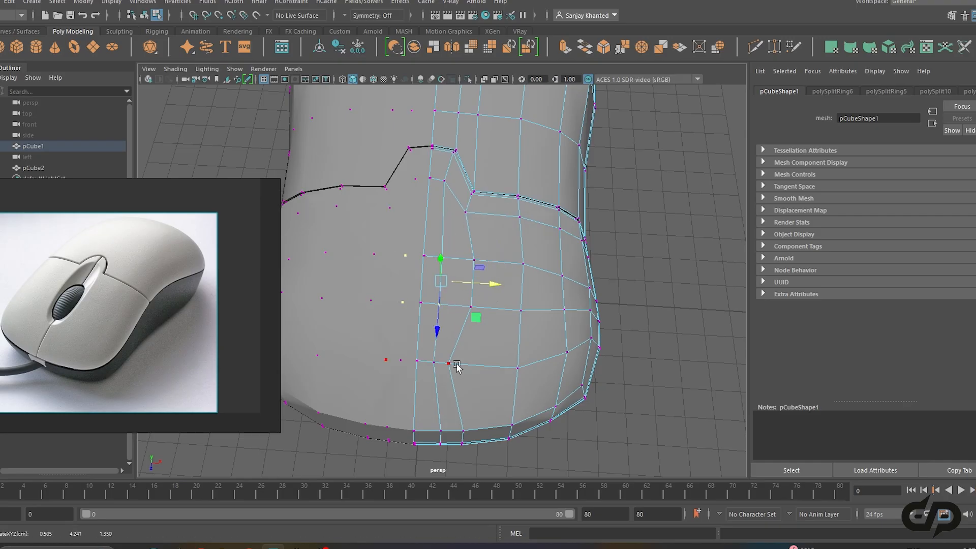
{"action": "left_click_drag", "start_coordinate": [452, 372], "coordinate": [427, 337], "text": "alt"}
Move the vertex at the scroll wheel outline's front corner back along the body and adjust its height
{"action": "left_click_drag", "start_coordinate": [314, 252], "coordinate": [322, 251]}
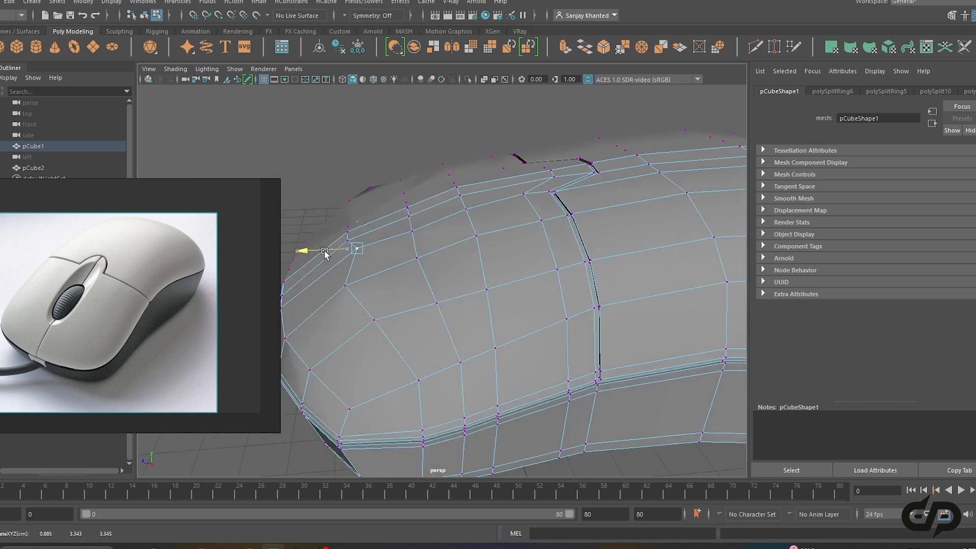
{"action": "left_click_drag", "start_coordinate": [351, 213], "coordinate": [353, 218]}
{"action": "left_click_drag", "start_coordinate": [354, 224], "coordinate": [398, 276], "text": "alt"}
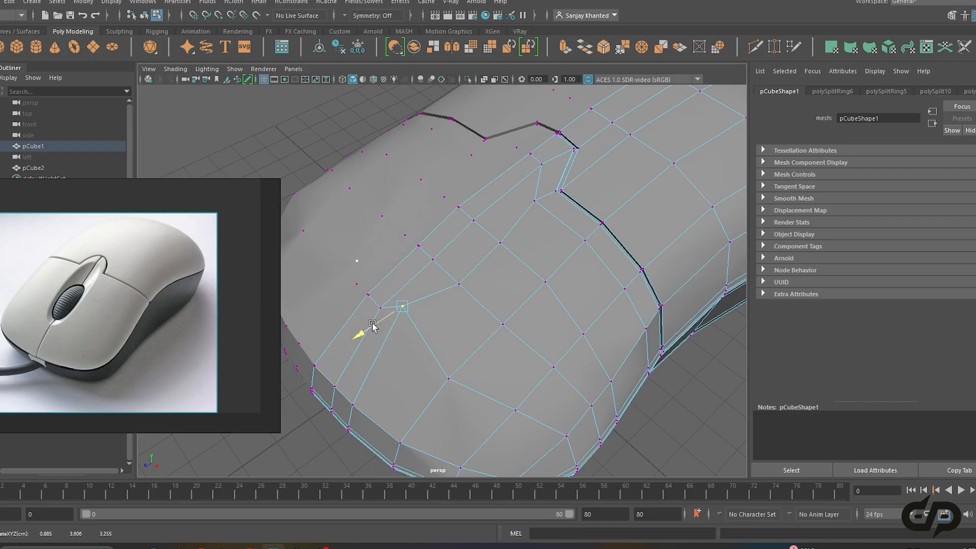
{"action": "left_click_drag", "start_coordinate": [450, 333], "coordinate": [449, 298], "text": "alt"}
In the top view, reposition the outer vertices at the front and rear ends of the scroll wheel outline
{"action": "key", "text": "space"}
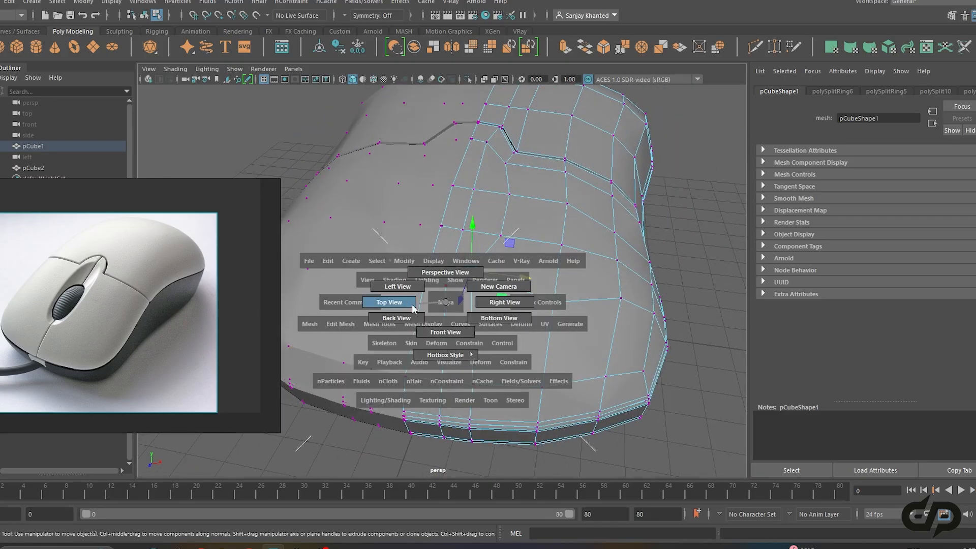
{"action": "left_click", "coordinate": [412, 308]}
{"action": "scroll", "coordinate": [523, 366], "scroll_direction": "up", "scroll_amount": 6}
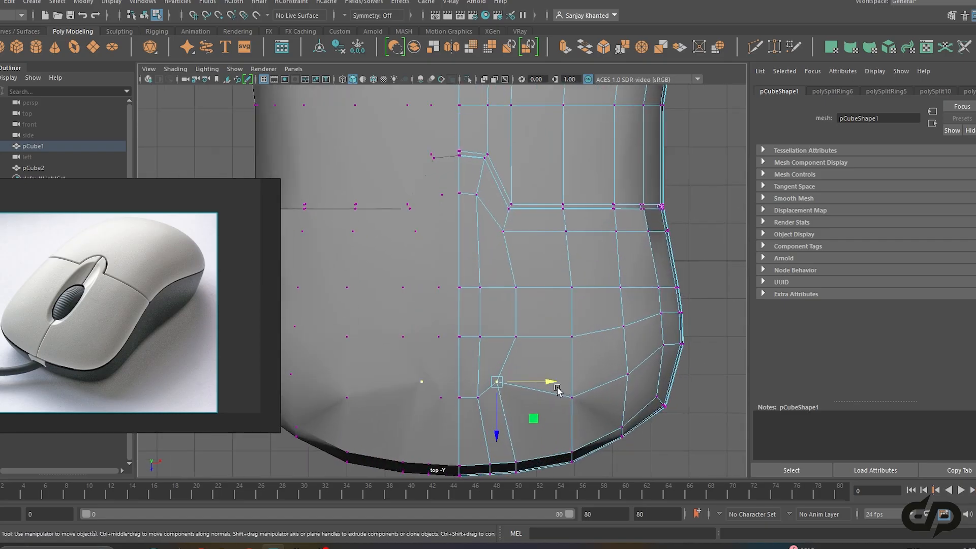
{"action": "middle_click_drag", "start_coordinate": [546, 388], "coordinate": [543, 355], "text": "alt"}
{"action": "left_click_drag", "start_coordinate": [495, 348], "coordinate": [493, 348]}
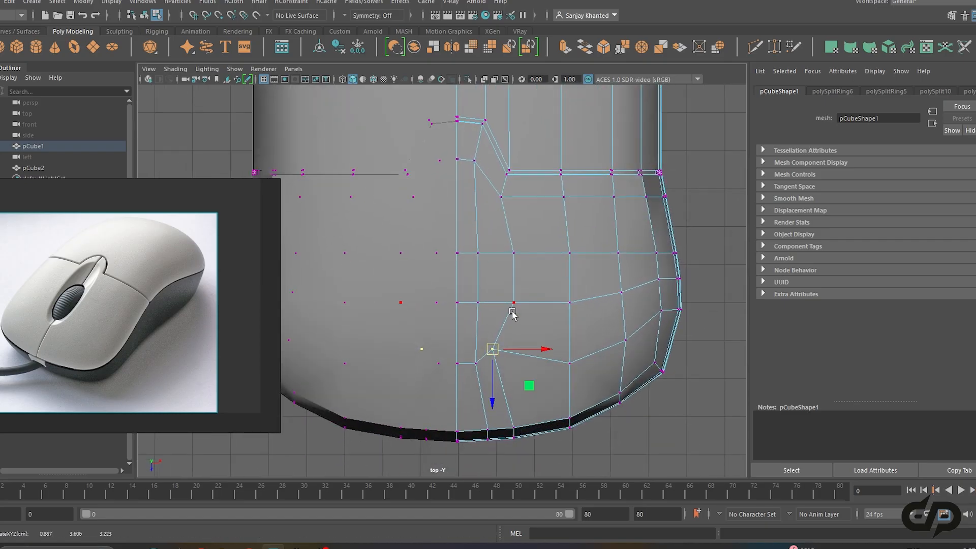
{"action": "middle_click_drag", "start_coordinate": [513, 230], "coordinate": [515, 258], "text": "alt"}
{"action": "left_click_drag", "start_coordinate": [501, 231], "coordinate": [505, 220]}
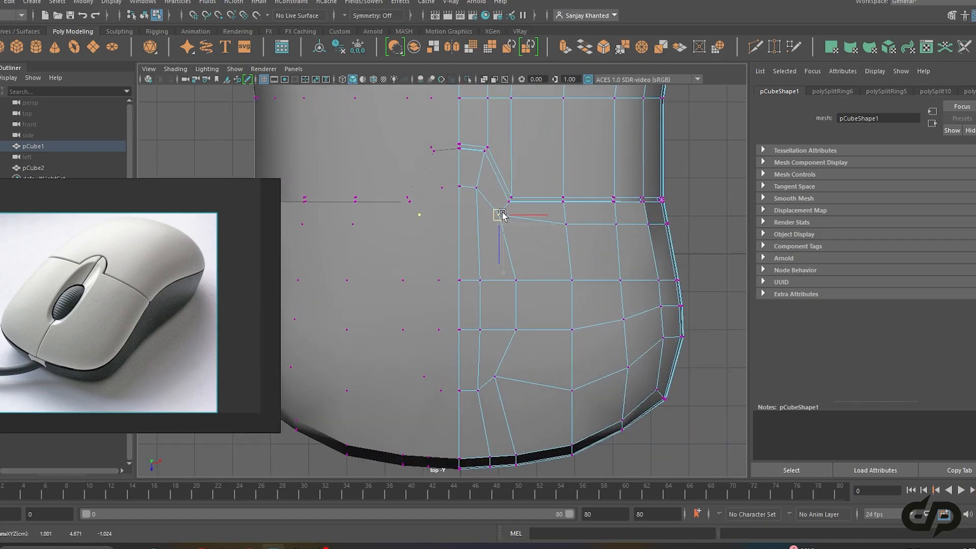
Fine-tune the inner end vertices of the scroll wheel outline and shift its middle outer vertices toward the centreline
{"action": "left_click", "coordinate": [465, 282]}
{"action": "left_click_drag", "start_coordinate": [487, 308], "coordinate": [487, 308]}
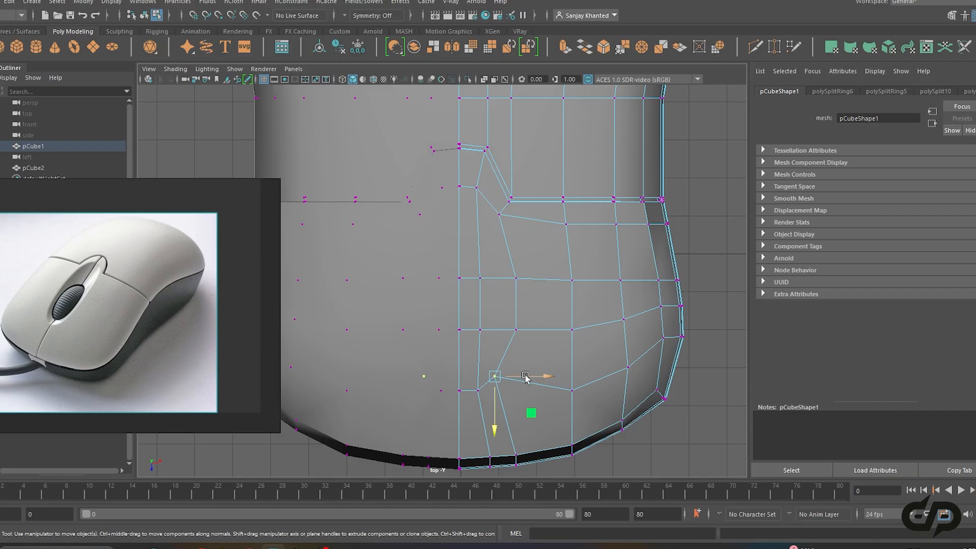
{"action": "left_click_drag", "start_coordinate": [481, 410], "coordinate": [482, 396]}
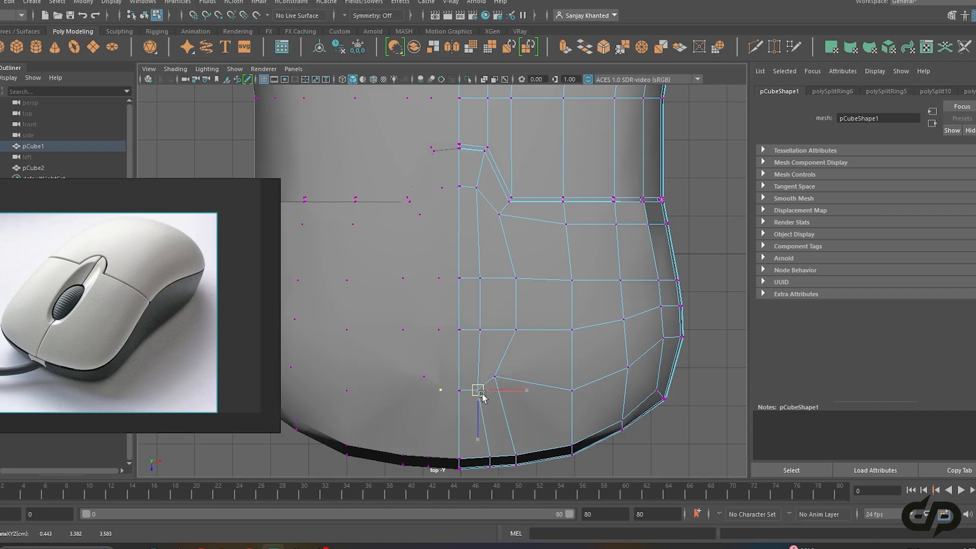
{"action": "left_click", "coordinate": [478, 189]}
{"action": "left_click_drag", "start_coordinate": [503, 188], "coordinate": [500, 188]}
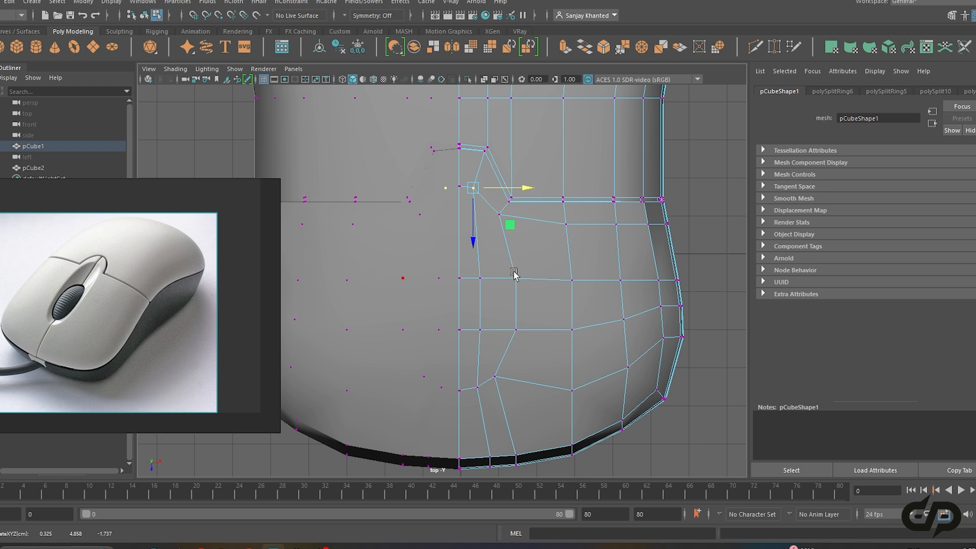
{"action": "left_click_drag", "start_coordinate": [564, 305], "coordinate": [556, 303]}
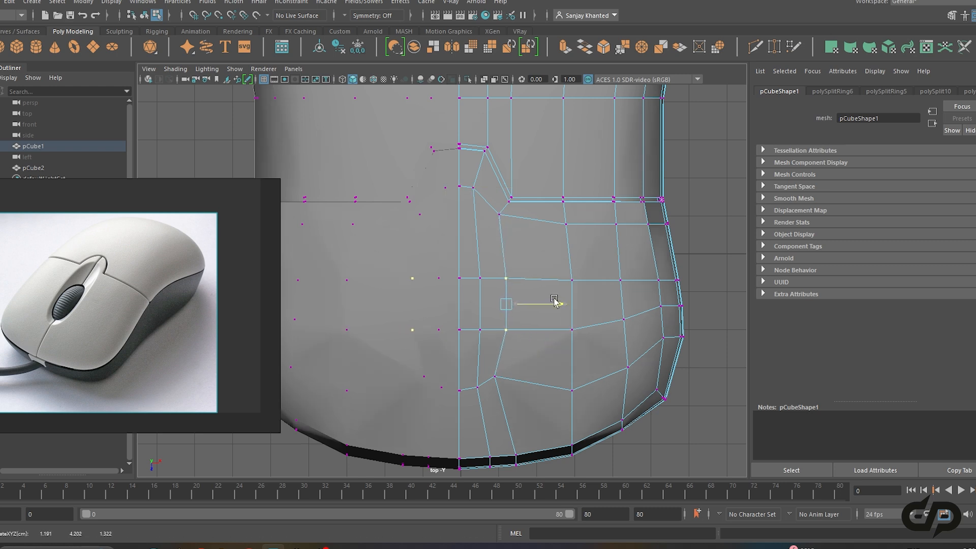
{"action": "left_click", "coordinate": [498, 327]}
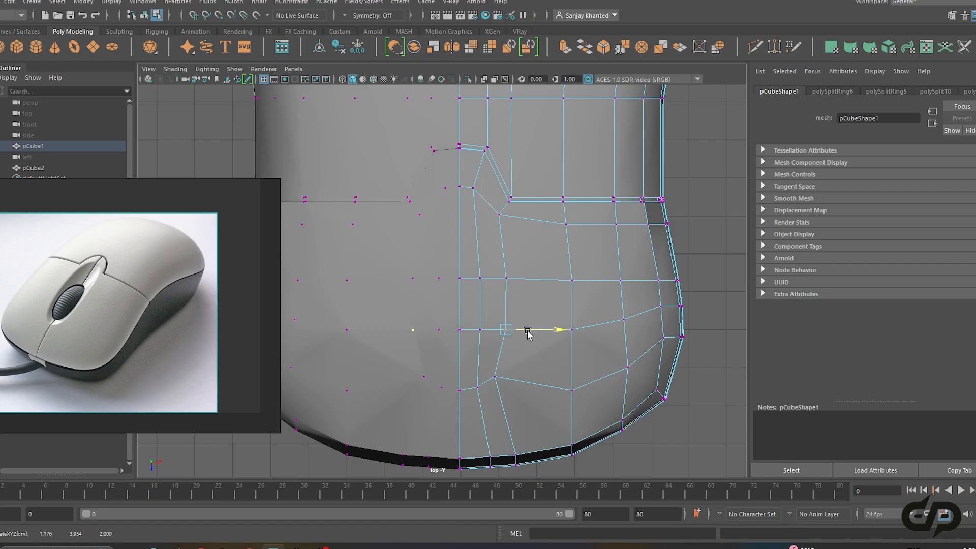
{"action": "left_click", "coordinate": [500, 217]}
Return to the perspective view and adjust the height of the scroll wheel outline's front corner vertex
{"action": "scroll", "coordinate": [544, 220], "scroll_direction": "down", "scroll_amount": 5}
{"action": "key", "text": "space"}
{"action": "key", "text": "space"}
{"action": "left_click_drag", "start_coordinate": [645, 215], "coordinate": [643, 177]}
{"action": "key", "text": "space"}
{"action": "left_click_drag", "start_coordinate": [571, 254], "coordinate": [588, 312], "text": "alt"}
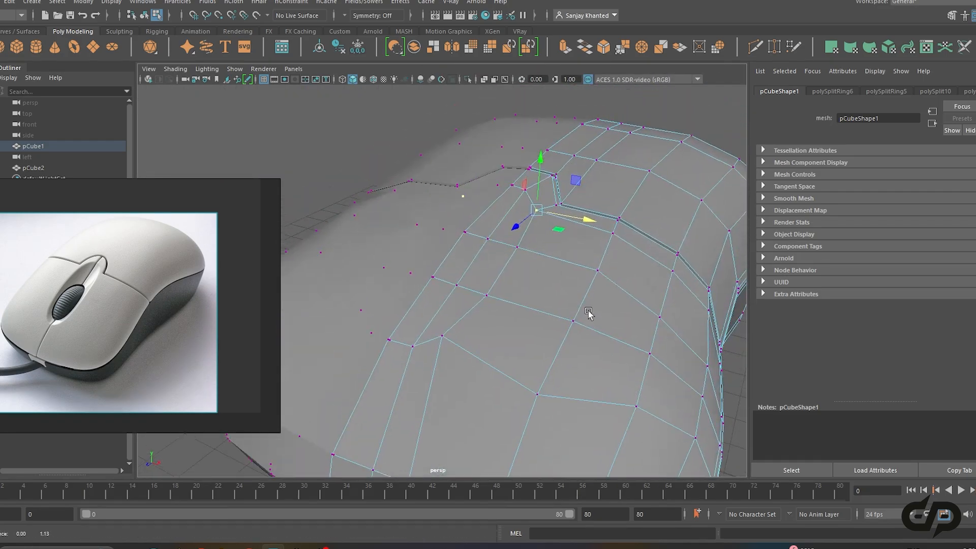
{"action": "left_click_drag", "start_coordinate": [540, 169], "coordinate": [498, 246], "text": "alt"}
{"action": "left_click_drag", "start_coordinate": [503, 289], "coordinate": [485, 261], "text": "alt"}
{"action": "left_click_drag", "start_coordinate": [448, 224], "coordinate": [458, 191]}
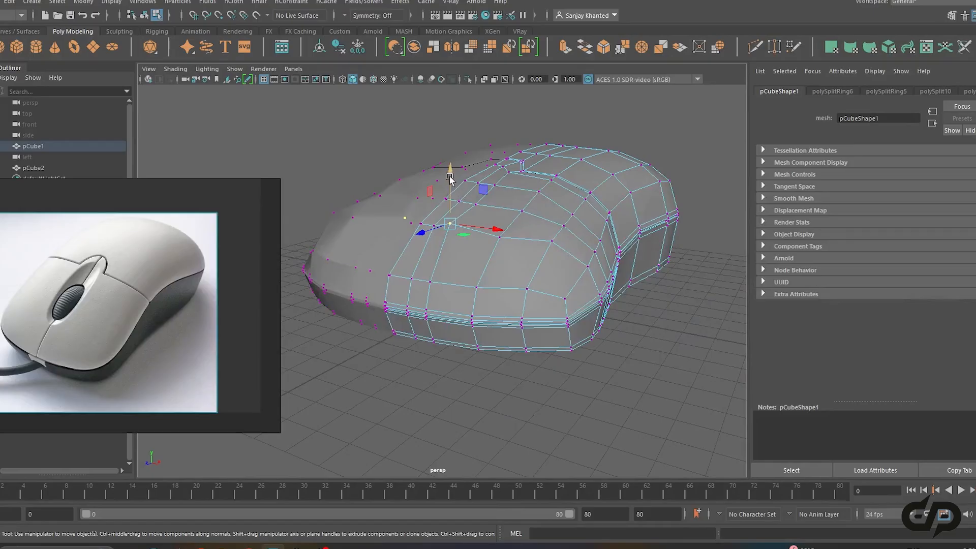
{"action": "scroll", "coordinate": [459, 209], "scroll_direction": "up", "scroll_amount": 5}
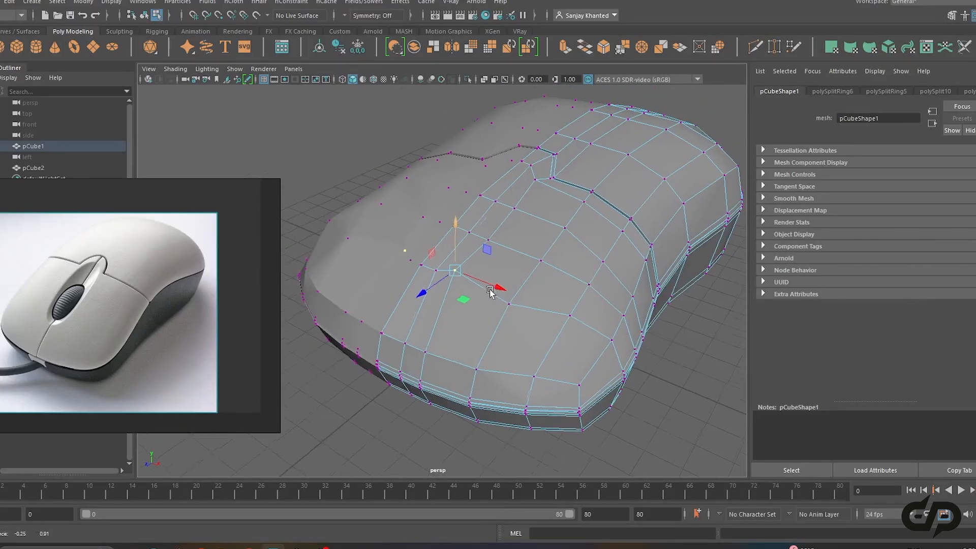
{"action": "left_click_drag", "start_coordinate": [459, 231], "coordinate": [529, 242], "text": "alt"}
Select the six faces inside the scroll wheel outline and extrude them down into the body
{"action": "right_click_drag", "start_coordinate": [504, 151], "coordinate": [503, 179]}
{"action": "left_click_drag", "start_coordinate": [501, 172], "coordinate": [485, 218], "text": "alt"}
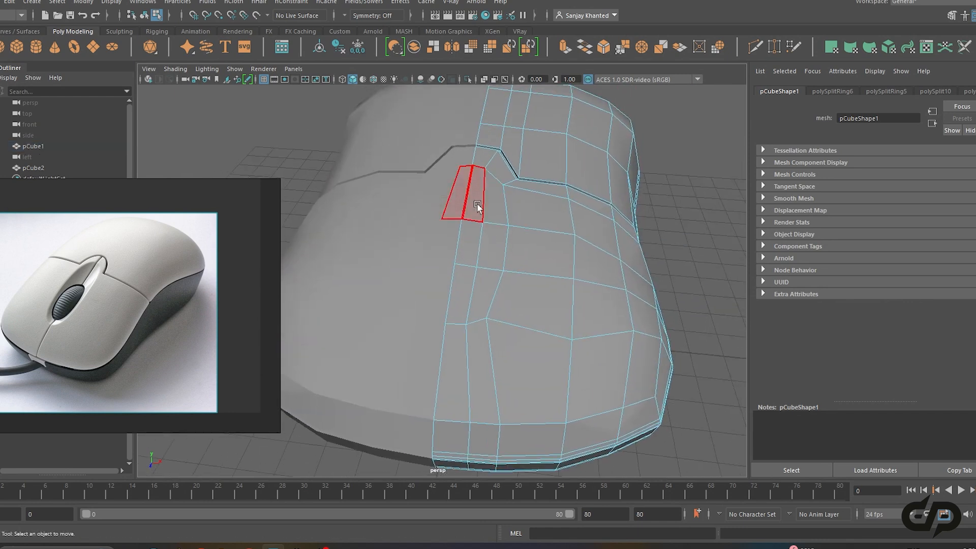
{"action": "left_click", "coordinate": [477, 206]}
{"action": "left_click", "coordinate": [494, 220], "text": "shift"}
{"action": "left_click", "coordinate": [494, 235], "text": "shift"}
{"action": "left_click", "coordinate": [488, 280], "text": "shift"}
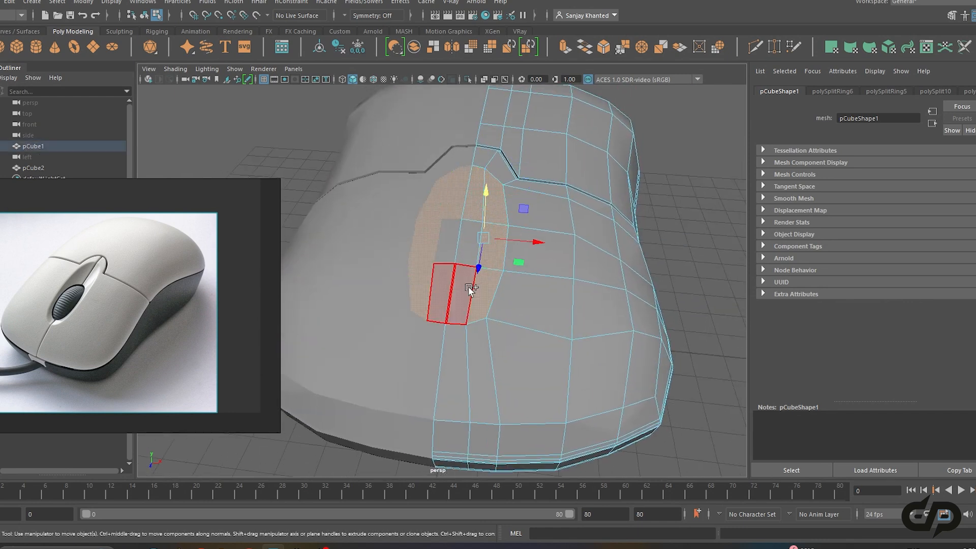
{"action": "left_click", "coordinate": [470, 289], "text": "shift"}
{"action": "left_click", "coordinate": [470, 258], "text": "shift"}
{"action": "left_click_drag", "start_coordinate": [469, 259], "coordinate": [453, 274], "text": "alt"}
{"action": "key", "text": "ctrl+e"}
{"action": "left_click_drag", "start_coordinate": [481, 195], "coordinate": [472, 258]}
Scale the extruded scroll wheel faces to about 0.82 and adjust their depth in the recess
{"action": "key", "text": "r"}
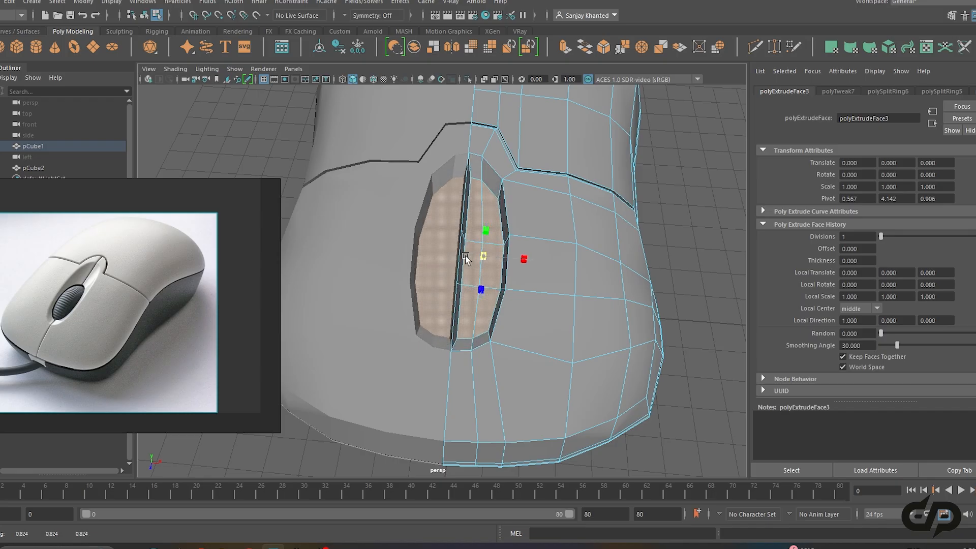
{"action": "key", "text": "w"}
{"action": "left_click_drag", "start_coordinate": [532, 260], "coordinate": [477, 188]}
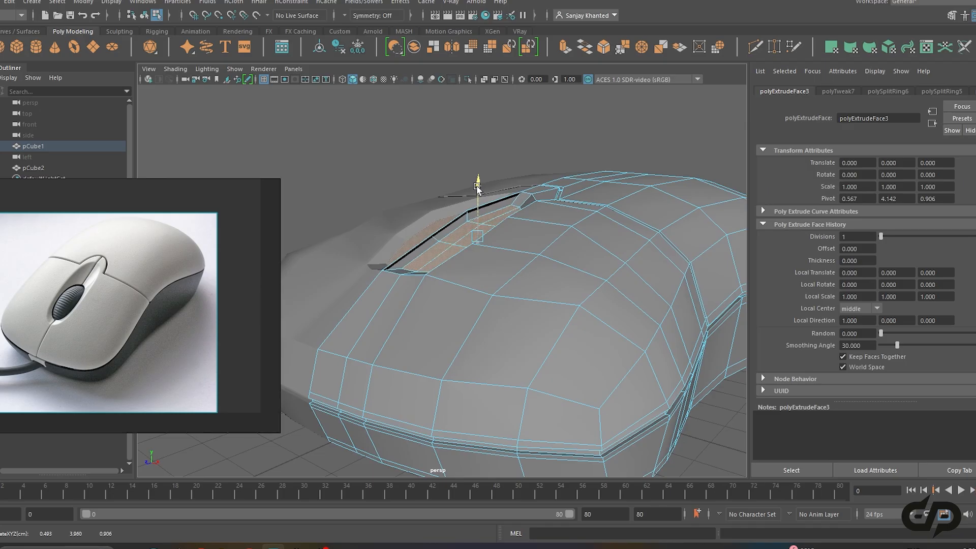
Delete the extruded wall faces running along the centreline inside the scroll wheel recess
{"action": "scroll", "coordinate": [491, 228], "scroll_direction": "down", "scroll_amount": 1}
{"action": "left_click_drag", "start_coordinate": [491, 227], "coordinate": [453, 289], "text": "alt"}
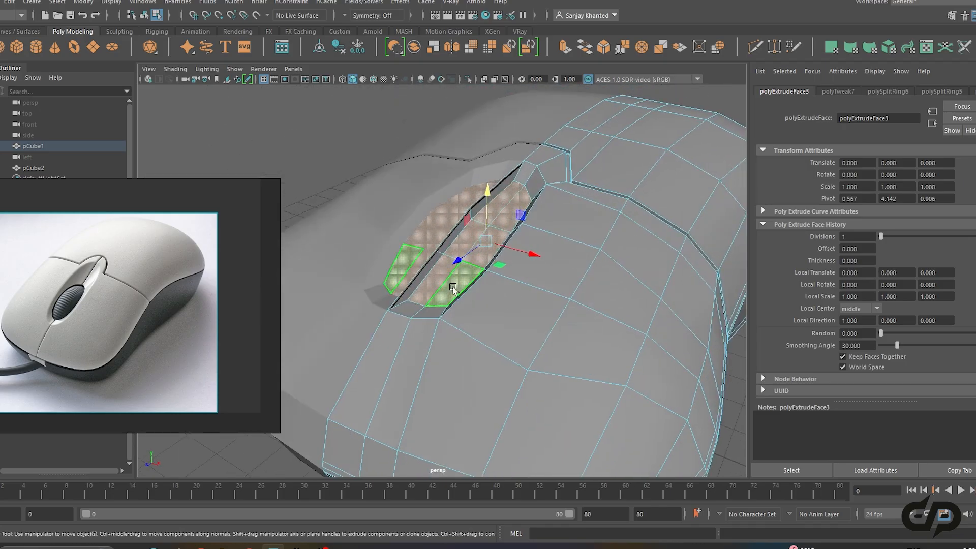
{"action": "left_click", "coordinate": [422, 278]}
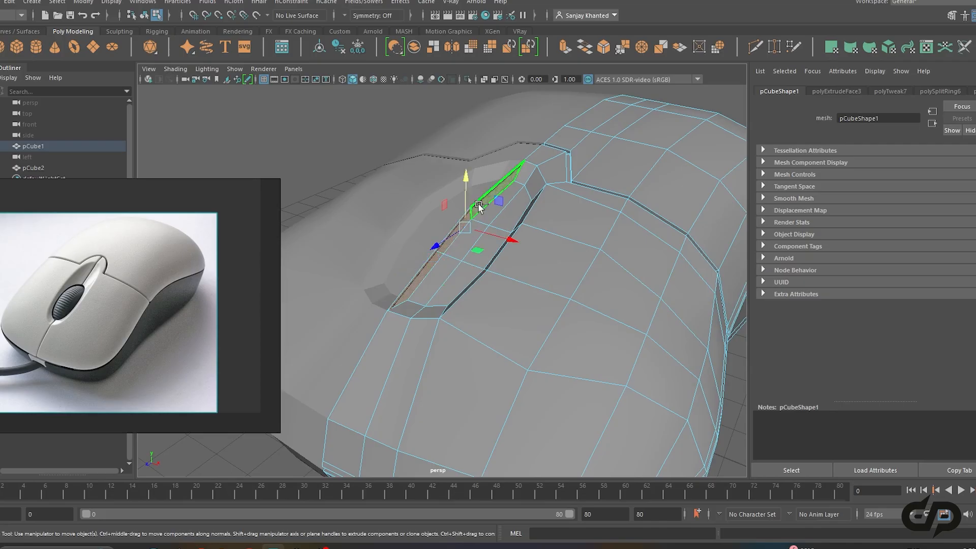
{"action": "key", "text": "Delete"}
{"action": "scroll", "coordinate": [519, 219], "scroll_direction": "down", "scroll_amount": 2}
{"action": "left_click_drag", "start_coordinate": [518, 222], "coordinate": [571, 256], "text": "alt"}
Select the recess floor's inner vertices and move them sideways onto the centreline to close the gap between the halves
{"action": "right_click_drag", "start_coordinate": [466, 193], "coordinate": [458, 181]}
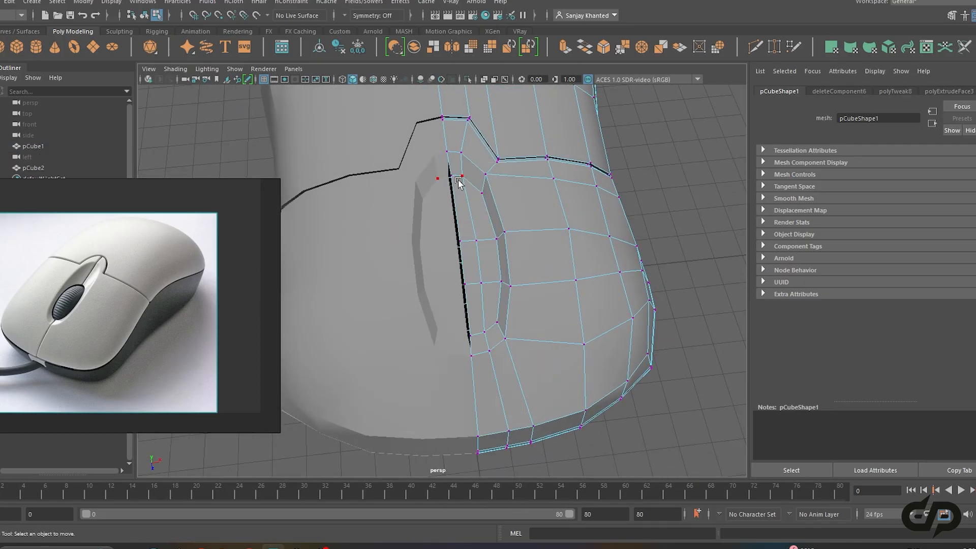
{"action": "left_click", "coordinate": [453, 177]}
{"action": "scroll", "coordinate": [486, 238], "scroll_direction": "up", "scroll_amount": 2}
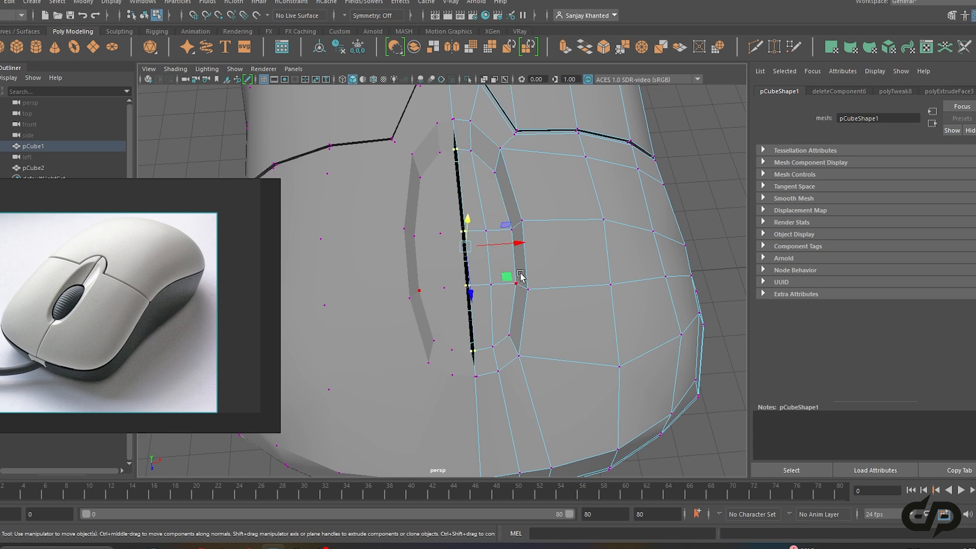
{"action": "left_click_drag", "start_coordinate": [518, 242], "coordinate": [516, 241]}
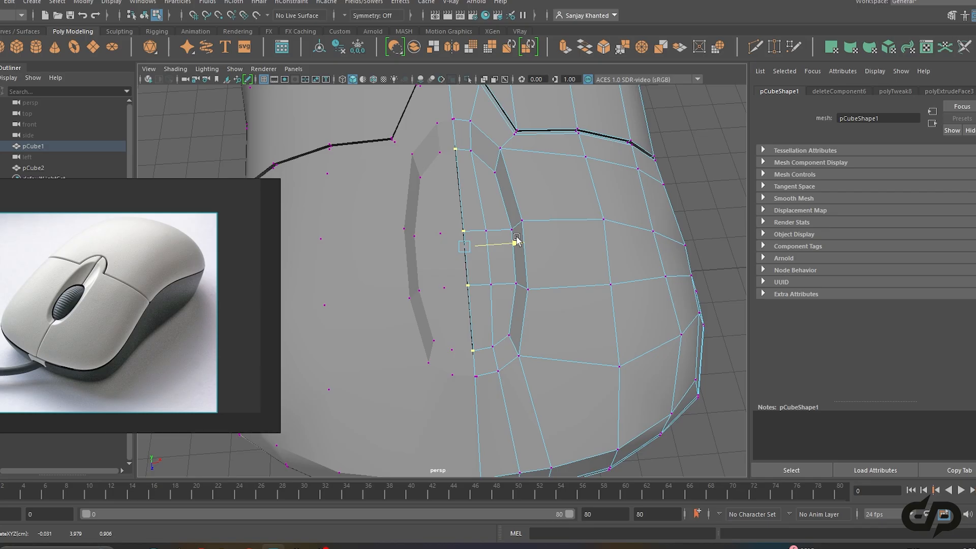
{"action": "scroll", "coordinate": [516, 237], "scroll_direction": "down", "scroll_amount": 3}
{"action": "left_click_drag", "start_coordinate": [515, 238], "coordinate": [518, 237], "text": "alt"}
{"action": "scroll", "coordinate": [547, 270], "scroll_direction": "up", "scroll_amount": 4}
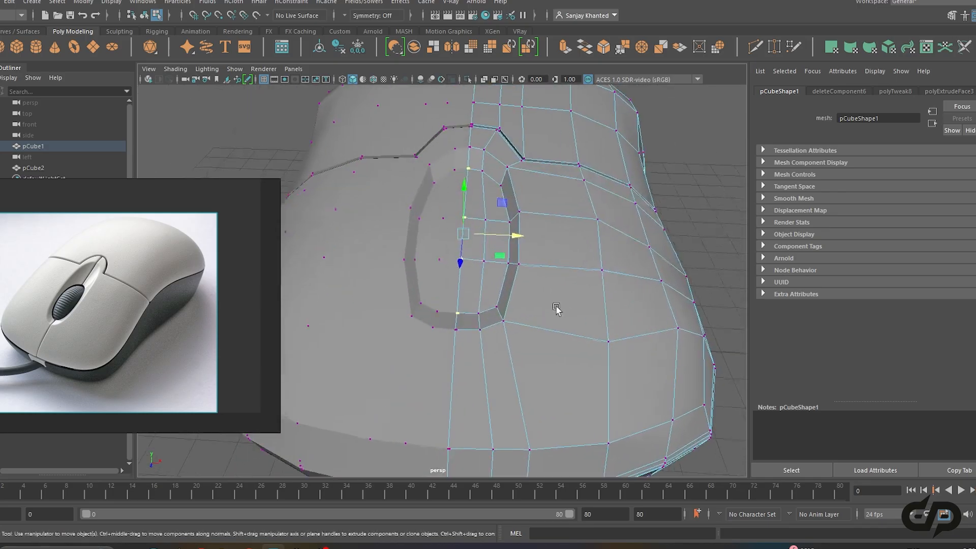
Adjust the front corner and outer side vertices of the recess floor and return to object mode
{"action": "middle_click_drag", "start_coordinate": [533, 331], "coordinate": [538, 341], "text": "alt"}
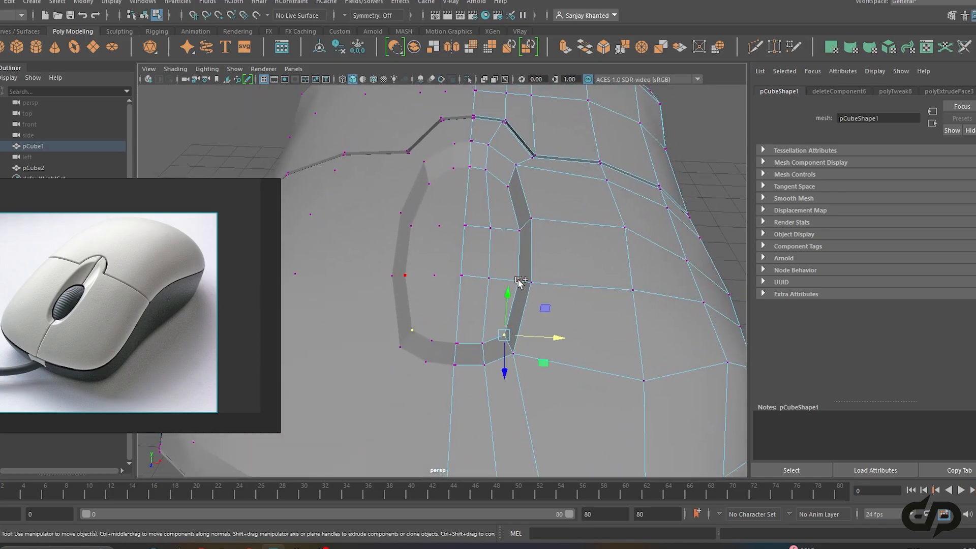
{"action": "mouse_move", "coordinate": [561, 258]}
{"action": "left_mouse_down"}
{"action": "mouse_move", "coordinate": [557, 240]}
{"action": "mouse_move", "coordinate": [562, 249]}
{"action": "left_mouse_up"}
{"action": "left_click_drag", "start_coordinate": [535, 299], "coordinate": [521, 233], "text": "alt"}
{"action": "right_click_drag", "start_coordinate": [521, 233], "coordinate": [558, 191]}
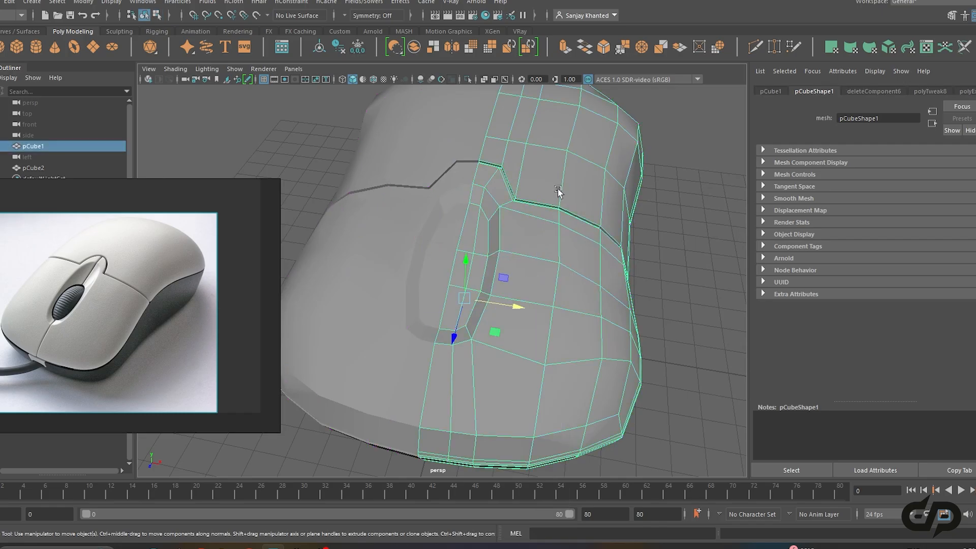
Preview the body half smoothed, examine the recess from the side, and restore the unsmoothed display
{"action": "key", "text": "3"}
{"action": "left_click", "coordinate": [678, 311]}
{"action": "scroll", "coordinate": [660, 311], "scroll_direction": "down", "scroll_amount": 2}
{"action": "left_click_drag", "start_coordinate": [630, 311], "coordinate": [513, 300], "text": "alt"}
{"action": "left_click", "coordinate": [499, 302]}
{"action": "key", "text": "1"}
{"action": "right_click_drag", "start_coordinate": [527, 257], "coordinate": [459, 269], "text": "shift"}
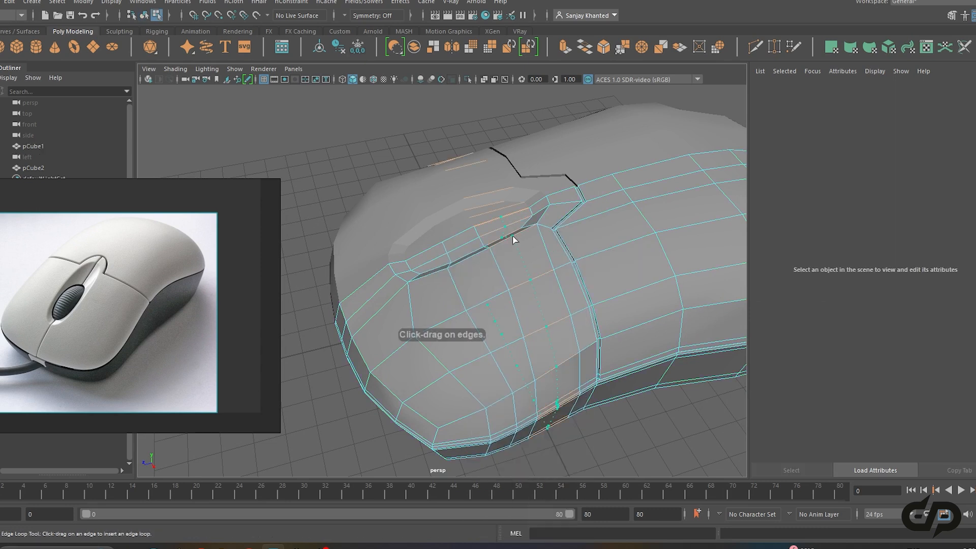
{"action": "left_click", "coordinate": [518, 237]}
{"action": "left_click_drag", "start_coordinate": [518, 237], "coordinate": [517, 278], "text": "alt"}
{"action": "left_click", "coordinate": [497, 253]}
{"action": "key", "text": "ctrl+z"}
{"action": "key", "text": "w"}
Switch the body half back to smooth preview and examine the whole mouse against the reference photo
{"action": "right_click", "coordinate": [515, 201]}
{"action": "left_click", "coordinate": [569, 185]}
{"action": "left_click", "coordinate": [505, 196]}
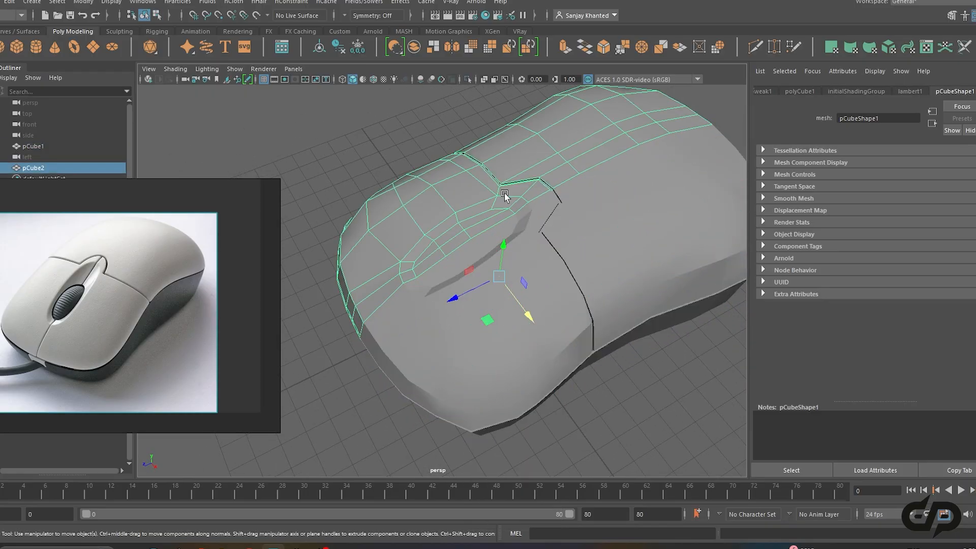
{"action": "left_click", "coordinate": [545, 250]}
{"action": "key", "text": "3"}
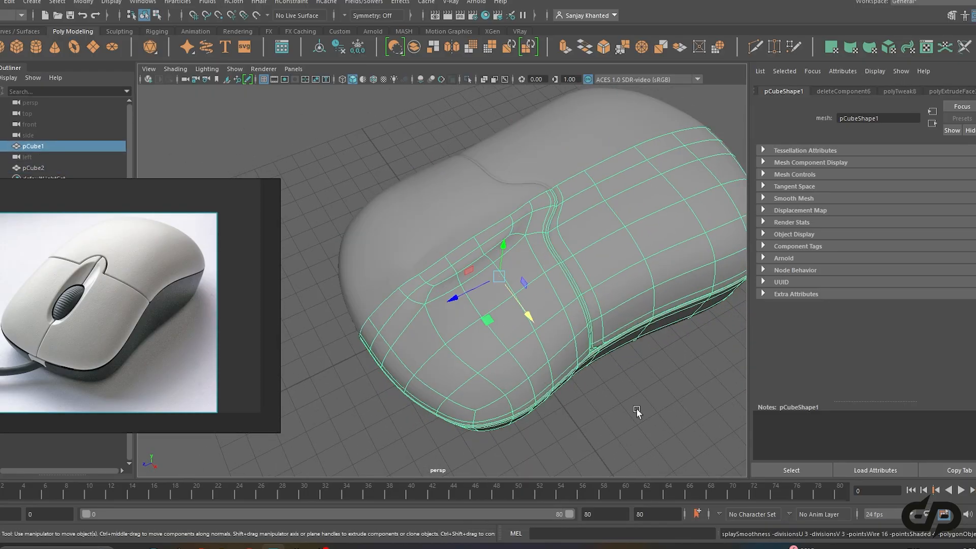
{"action": "left_click", "coordinate": [636, 408]}
{"action": "scroll", "coordinate": [513, 328], "scroll_direction": "down", "scroll_amount": 3}
{"action": "left_click_drag", "start_coordinate": [513, 328], "coordinate": [539, 308], "text": "alt"}
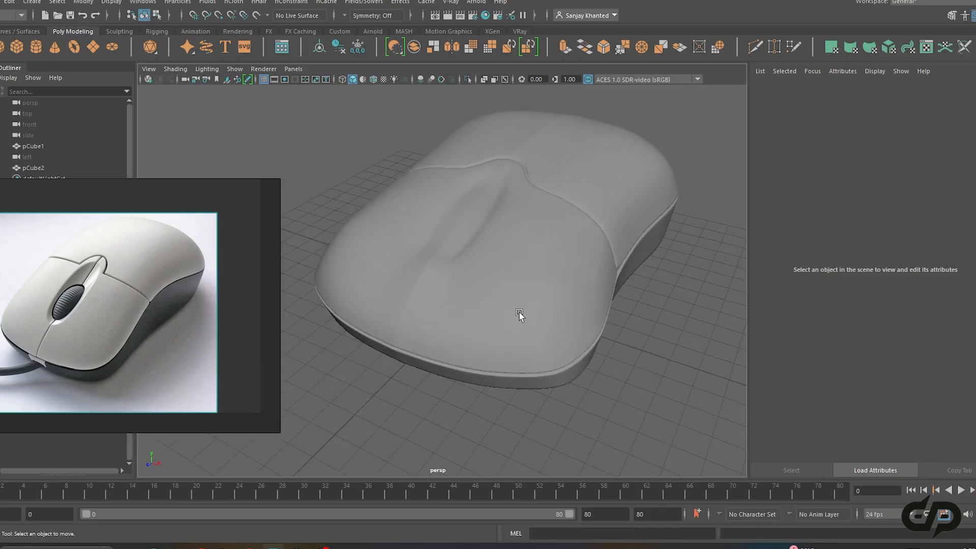
Select a centreline vertex on the recess floor and inspect the smoothed recess up close
{"action": "left_click", "coordinate": [462, 246]}
{"action": "mouse_move", "coordinate": [462, 246]}
{"action": "left_mouse_down", "text": "alt"}
{"action": "mouse_move", "coordinate": [457, 254]}
{"action": "mouse_move", "coordinate": [472, 235]}
{"action": "left_mouse_up", "text": "alt"}
{"action": "right_click_drag", "start_coordinate": [463, 206], "coordinate": [427, 209]}
{"action": "scroll", "coordinate": [466, 239], "scroll_direction": "up", "scroll_amount": 5}
{"action": "left_click", "coordinate": [466, 194]}
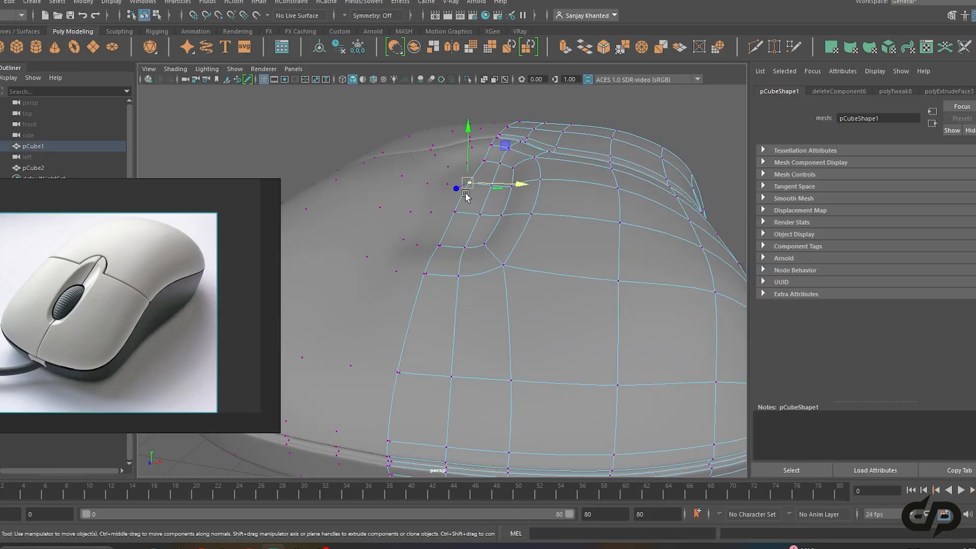
{"action": "left_click_drag", "start_coordinate": [488, 185], "coordinate": [473, 159], "text": "alt"}
{"action": "left_click_drag", "start_coordinate": [470, 207], "coordinate": [537, 228], "text": "alt"}
Insert two edge loops around the scroll wheel recess wall, one near its outer rim and one near the floor
{"action": "right_click_drag", "start_coordinate": [539, 209], "coordinate": [510, 186]}
{"action": "key", "text": "w"}
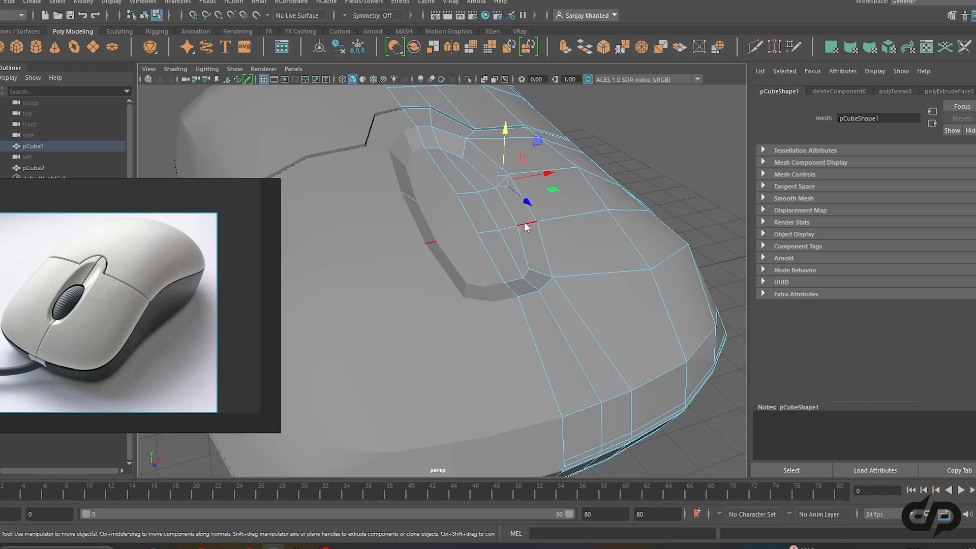
{"action": "right_click_drag", "start_coordinate": [526, 227], "coordinate": [528, 228], "text": "shift"}
{"action": "right_click_drag", "start_coordinate": [526, 298], "coordinate": [526, 298], "text": "shift"}
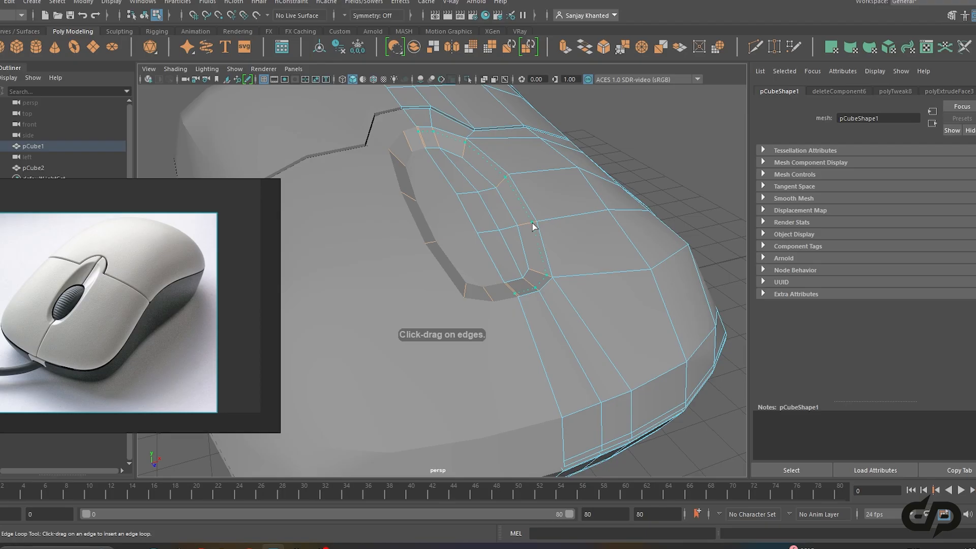
{"action": "left_click", "coordinate": [533, 224]}
{"action": "left_click", "coordinate": [535, 272]}
{"action": "key", "text": "w"}
Preview the body half smoothed in object mode and check the sharpened recess
{"action": "right_click_drag", "start_coordinate": [523, 203], "coordinate": [569, 192]}
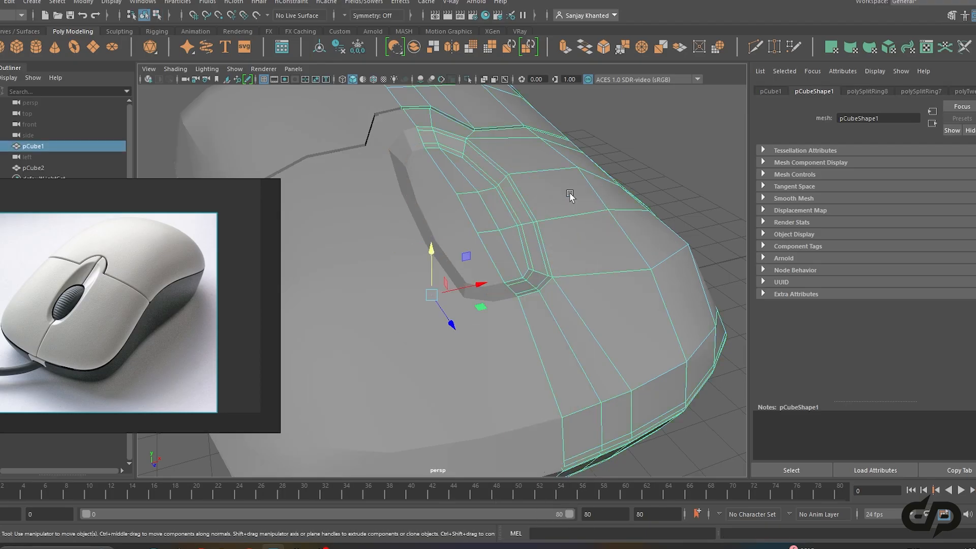
{"action": "key", "text": "3"}
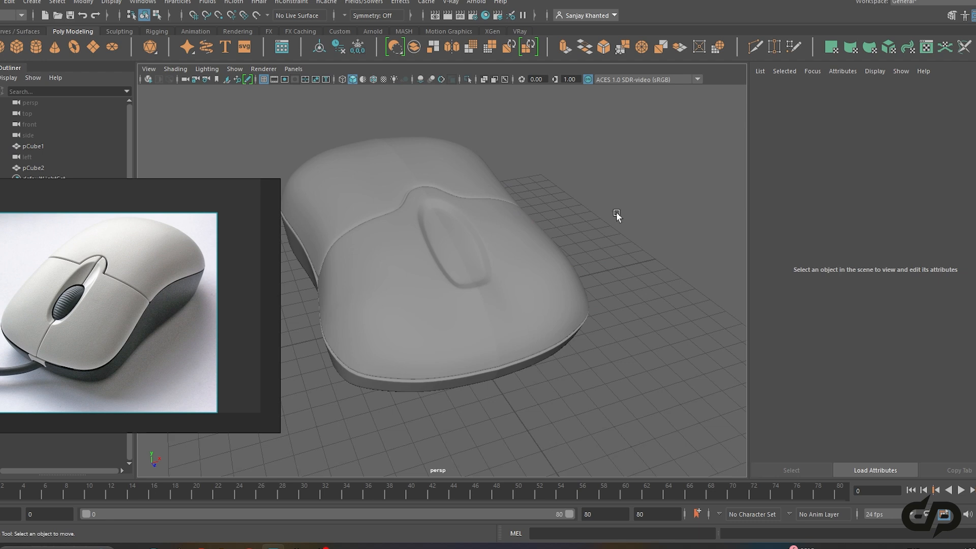
{"action": "left_click_drag", "start_coordinate": [617, 216], "coordinate": [465, 292], "text": "alt"}
Adjust the height of the vertices at the front end of the scroll wheel recess
{"action": "left_click", "coordinate": [429, 257]}
{"action": "scroll", "coordinate": [464, 289], "scroll_direction": "up", "scroll_amount": 5}
{"action": "right_click_drag", "start_coordinate": [436, 251], "coordinate": [405, 212]}
{"action": "left_click_drag", "start_coordinate": [436, 259], "coordinate": [388, 224], "text": "alt"}
{"action": "left_click", "coordinate": [437, 228]}
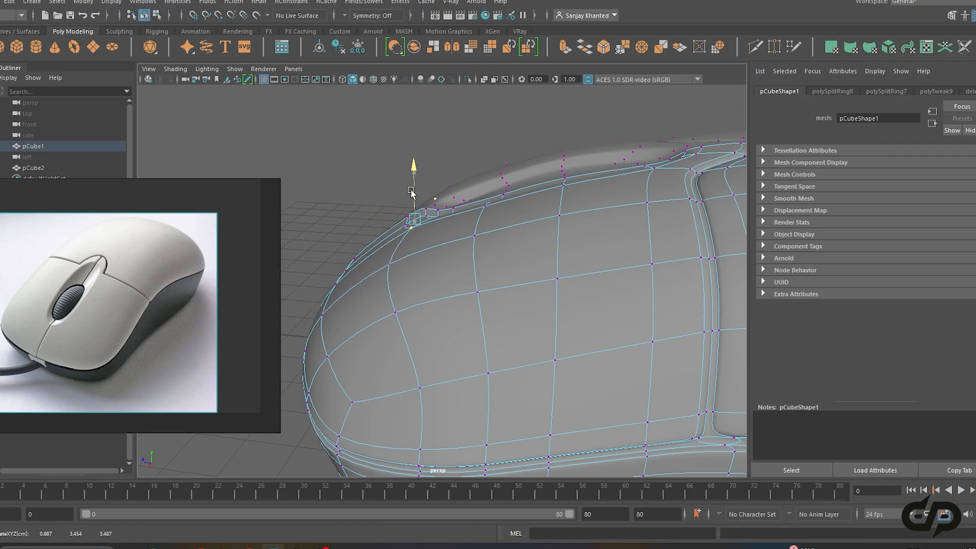
{"action": "left_click_drag", "start_coordinate": [410, 189], "coordinate": [488, 224], "text": "alt"}
Select the faces across the floor of the scroll wheel recess
{"action": "right_click_drag", "start_coordinate": [468, 192], "coordinate": [529, 203]}
{"action": "left_click_drag", "start_coordinate": [528, 203], "coordinate": [486, 168], "text": "alt"}
{"action": "left_click", "coordinate": [498, 144]}
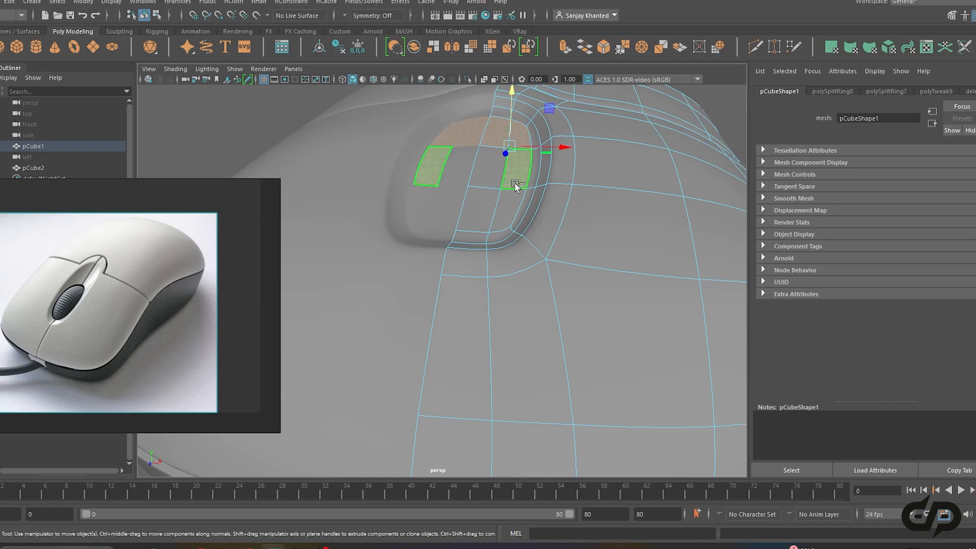
{"action": "left_click", "coordinate": [482, 175], "text": "shift"}
{"action": "left_click_drag", "start_coordinate": [495, 227], "coordinate": [540, 277], "text": "alt"}
{"action": "scroll", "coordinate": [506, 186], "scroll_direction": "down", "scroll_amount": 2}
Select and adjust the wall vertices around the front corner of the scroll wheel recess
{"action": "right_click_drag", "start_coordinate": [517, 210], "coordinate": [518, 258]}
{"action": "right_click_drag", "start_coordinate": [463, 216], "coordinate": [463, 216]}
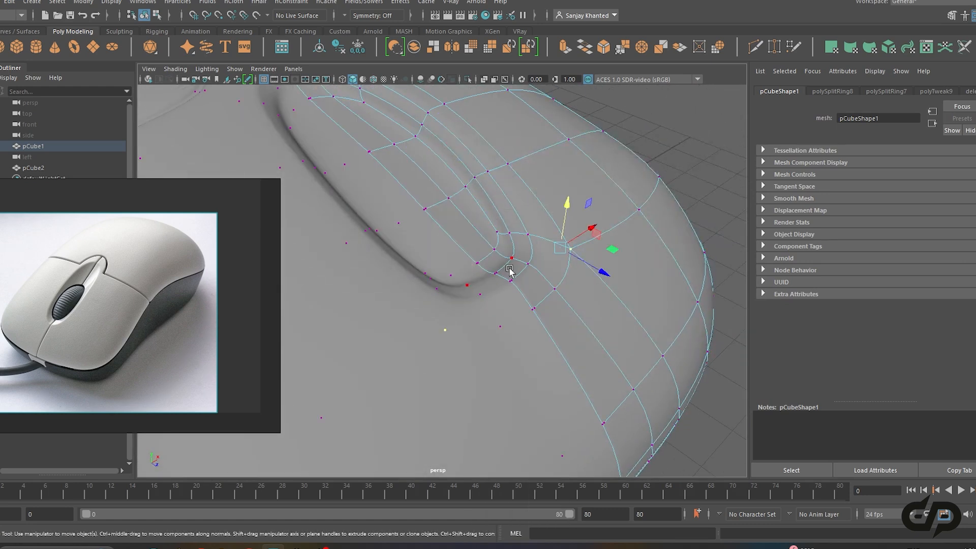
{"action": "left_click_drag", "start_coordinate": [541, 284], "coordinate": [584, 304]}
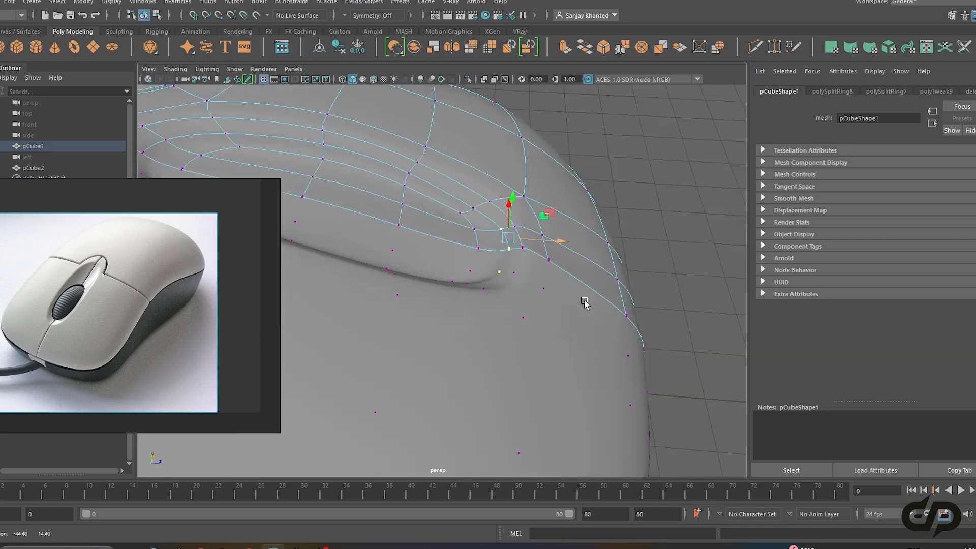
{"action": "mouse_move", "coordinate": [508, 207]}
{"action": "left_mouse_down", "text": "alt"}
{"action": "mouse_move", "coordinate": [407, 202]}
{"action": "mouse_move", "coordinate": [529, 218]}
{"action": "mouse_move", "coordinate": [507, 207]}
{"action": "left_mouse_up", "text": "alt"}
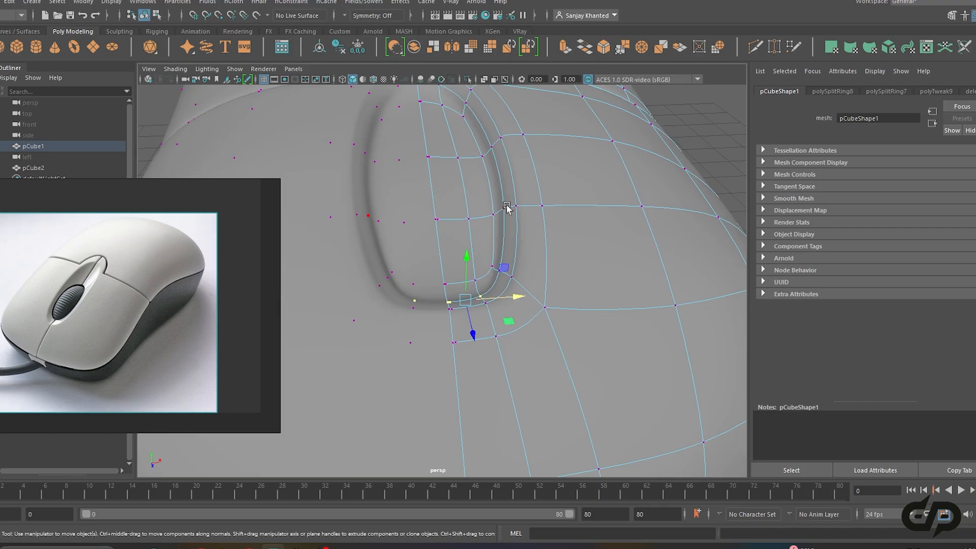
Undo the last vertex change and shift the recess's front and rear corner vertices sideways to refine its outline
{"action": "left_click", "coordinate": [545, 209]}
{"action": "key", "text": "ctrl+z"}
{"action": "left_click_drag", "start_coordinate": [496, 215], "coordinate": [527, 214]}
{"action": "left_click", "coordinate": [498, 262]}
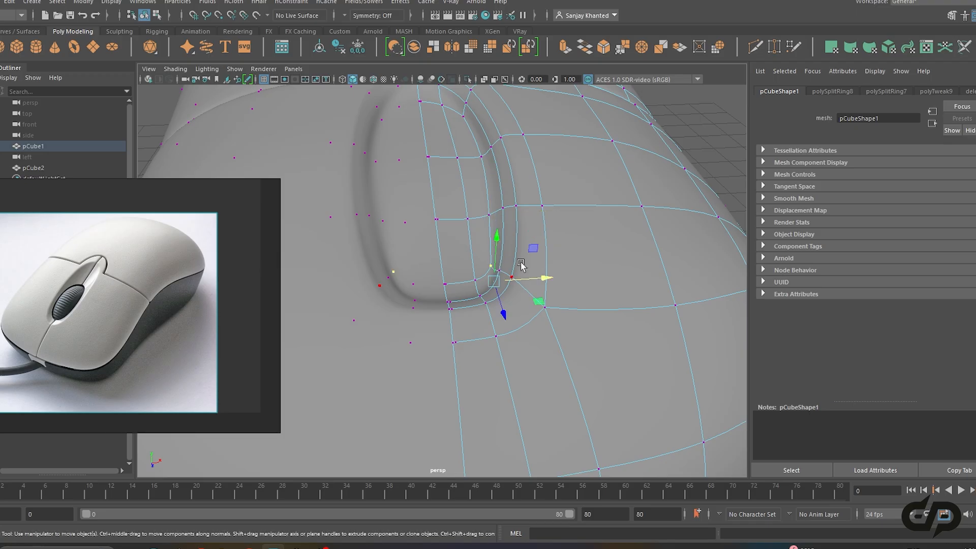
{"action": "left_click_drag", "start_coordinate": [537, 281], "coordinate": [525, 279]}
{"action": "mouse_move", "coordinate": [528, 196]}
{"action": "left_mouse_down", "text": "alt"}
{"action": "mouse_move", "coordinate": [479, 223]}
{"action": "mouse_move", "coordinate": [514, 203]}
{"action": "left_mouse_up", "text": "alt"}
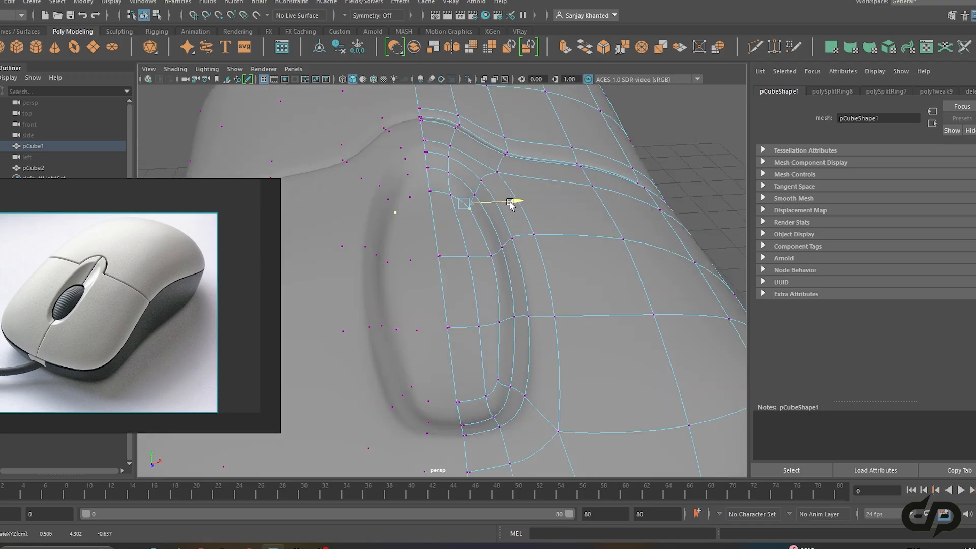
{"action": "left_click", "coordinate": [493, 255]}
Select the vertices at the front of the recess floor and adjust their height
{"action": "left_click_drag", "start_coordinate": [529, 325], "coordinate": [505, 294], "text": "alt"}
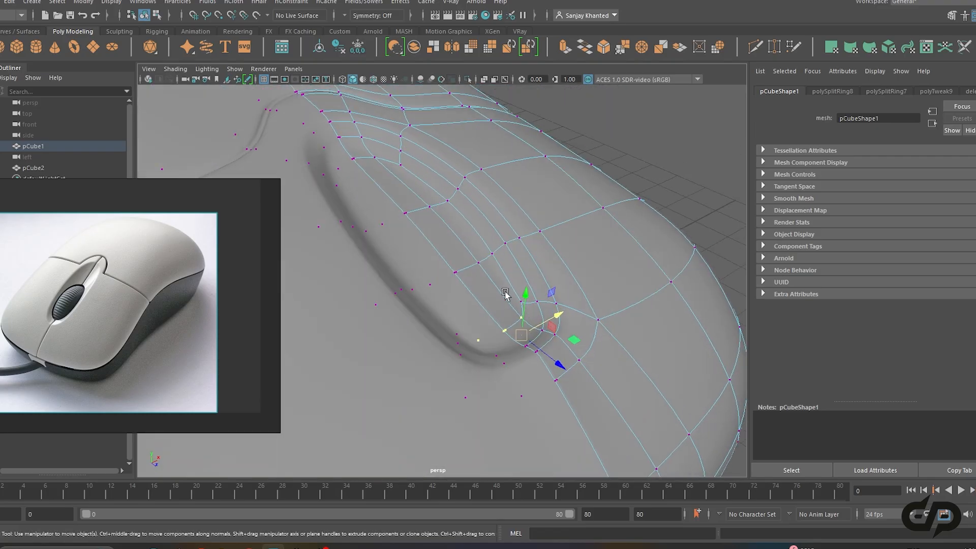
{"action": "left_click_drag", "start_coordinate": [539, 339], "coordinate": [545, 357]}
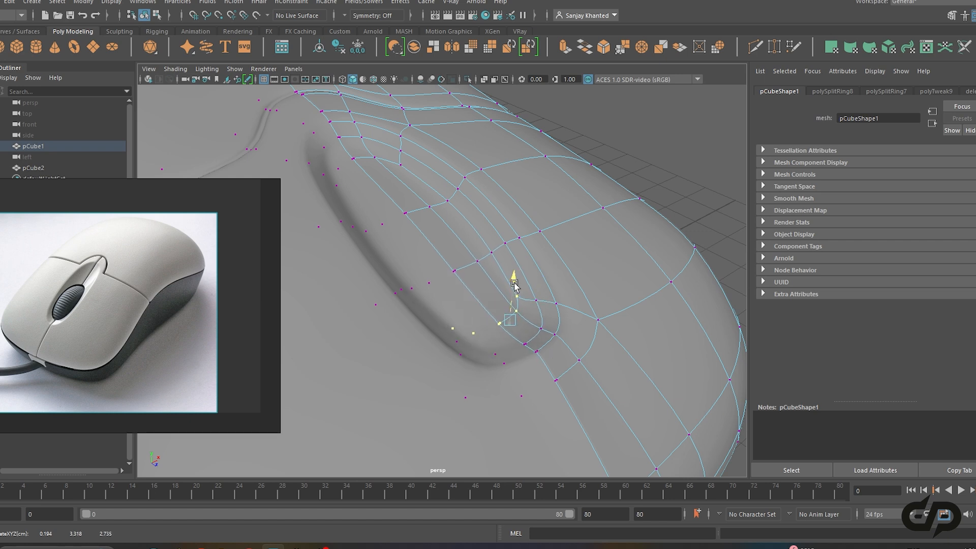
{"action": "left_click_drag", "start_coordinate": [523, 294], "coordinate": [453, 281], "text": "alt"}
{"action": "scroll", "coordinate": [529, 232], "scroll_direction": "down", "scroll_amount": 5}
{"action": "left_click_drag", "start_coordinate": [529, 233], "coordinate": [526, 281], "text": "alt"}
Return to object mode and examine the smoothed scroll wheel recess from the side and above
{"action": "right_click_drag", "start_coordinate": [526, 281], "coordinate": [577, 164]}
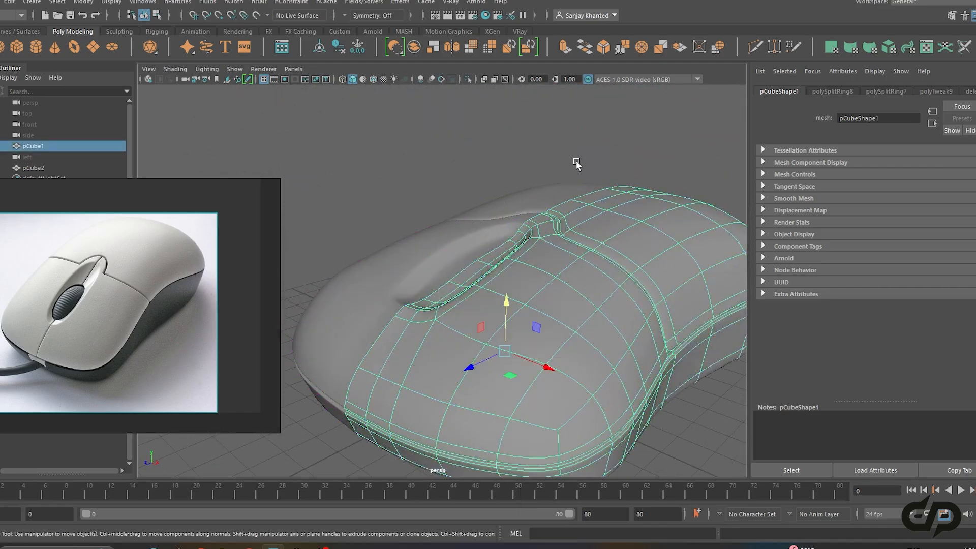
{"action": "left_click", "coordinate": [577, 164]}
{"action": "scroll", "coordinate": [581, 216], "scroll_direction": "down", "scroll_amount": 4}
{"action": "left_click_drag", "start_coordinate": [581, 215], "coordinate": [564, 326], "text": "alt"}
{"action": "scroll", "coordinate": [513, 340], "scroll_direction": "up", "scroll_amount": 3}
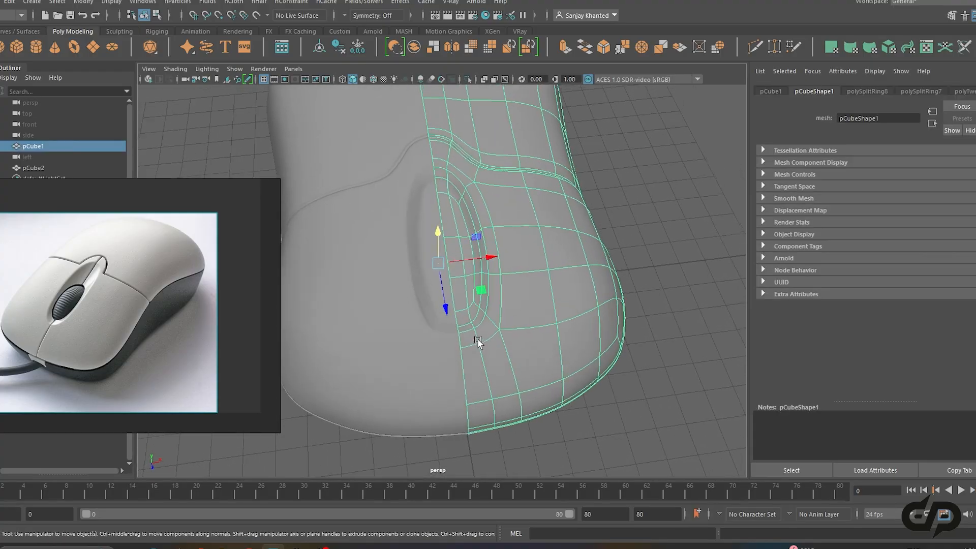
Select the vertices around the recess's front rim and shift them along the length of the mouse
{"action": "right_click_drag", "start_coordinate": [468, 218], "coordinate": [421, 225]}
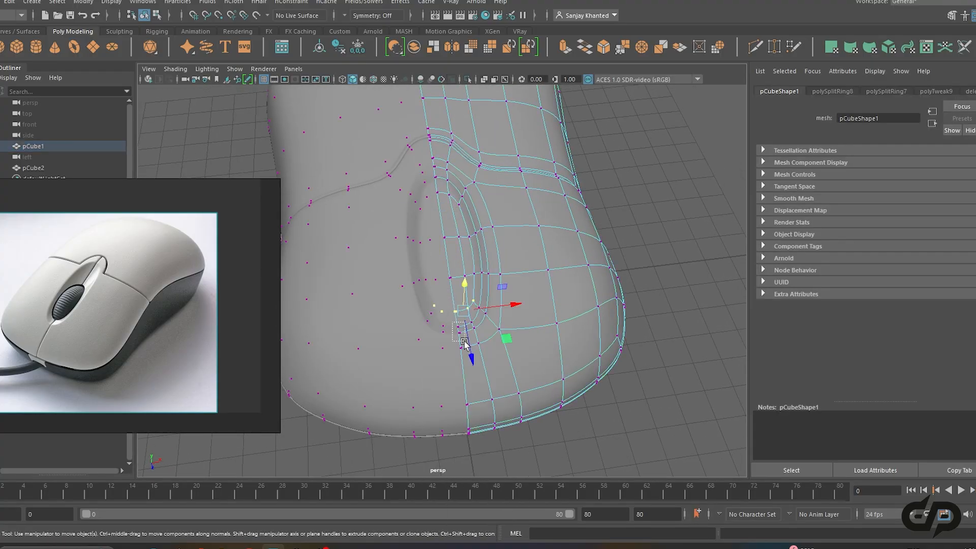
{"action": "left_click_drag", "start_coordinate": [465, 369], "coordinate": [516, 371], "text": "alt"}
{"action": "left_click_drag", "start_coordinate": [485, 333], "coordinate": [449, 316], "text": "alt"}
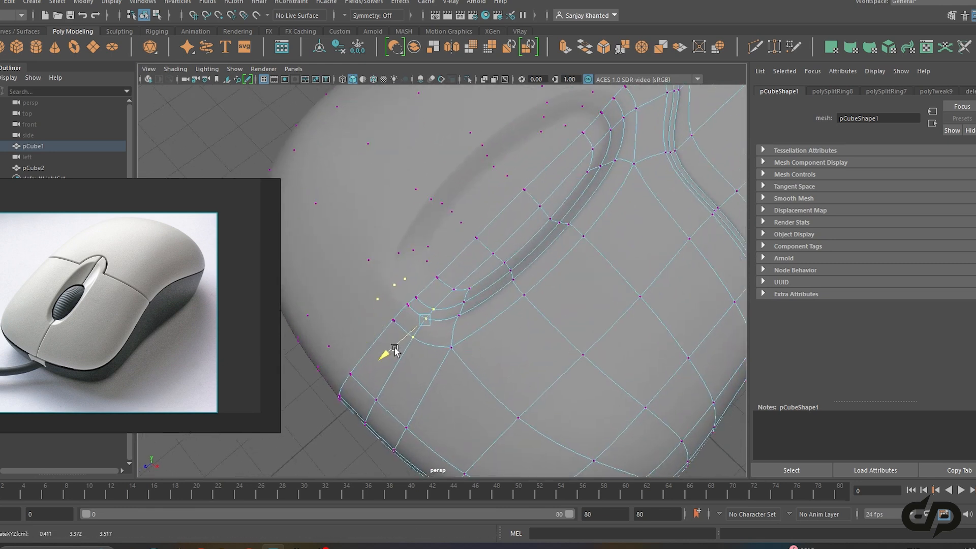
{"action": "left_click_drag", "start_coordinate": [395, 349], "coordinate": [515, 210], "text": "alt"}
Leave vertex editing and examine the reshaped front end of the recess on the smoothed body
{"action": "right_click_drag", "start_coordinate": [515, 210], "coordinate": [554, 199]}
{"action": "left_click", "coordinate": [647, 276]}
{"action": "left_click_drag", "start_coordinate": [647, 276], "coordinate": [543, 300], "text": "alt"}
{"action": "left_click", "coordinate": [572, 316]}
Turn off the smooth preview, select the edge loop around the scroll wheel recess's outer rim, and bevel it
{"action": "right_click_drag", "start_coordinate": [508, 270], "coordinate": [465, 209]}
{"action": "right_click_drag", "start_coordinate": [492, 254], "coordinate": [577, 183], "text": "alt"}
{"action": "key", "text": "1"}
{"action": "left_click_drag", "start_coordinate": [546, 229], "coordinate": [569, 280], "text": "alt"}
{"action": "right_click_drag", "start_coordinate": [561, 209], "coordinate": [556, 196]}
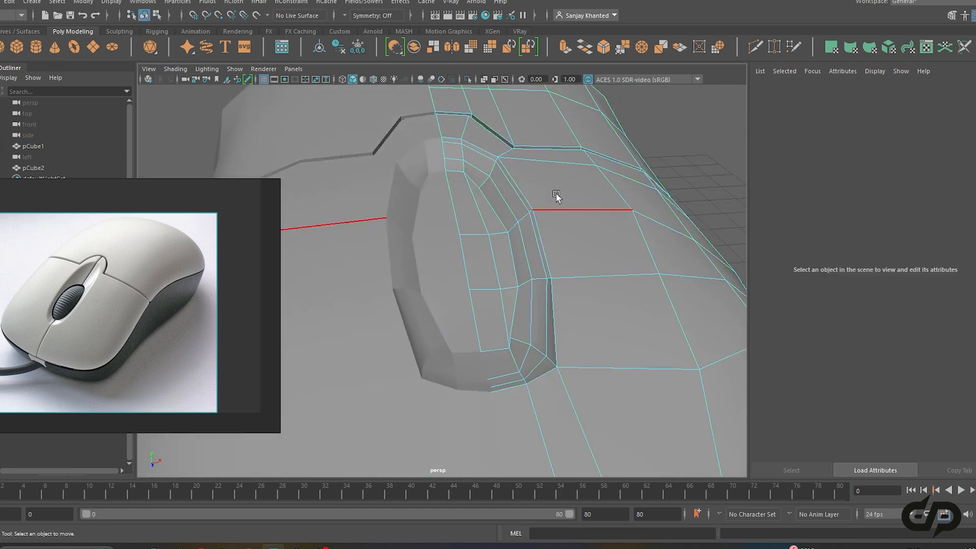
{"action": "left_click", "coordinate": [540, 232]}
{"action": "left_click_drag", "start_coordinate": [540, 232], "coordinate": [508, 160], "text": "alt"}
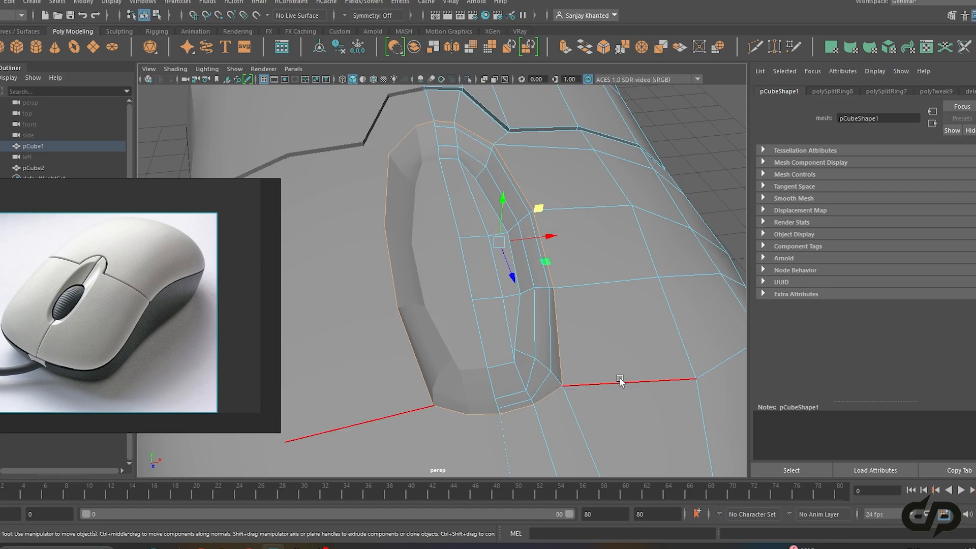
{"action": "left_click_drag", "start_coordinate": [620, 377], "coordinate": [590, 318], "text": "alt"}
{"action": "right_click_drag", "start_coordinate": [590, 319], "coordinate": [633, 316], "text": "shift"}
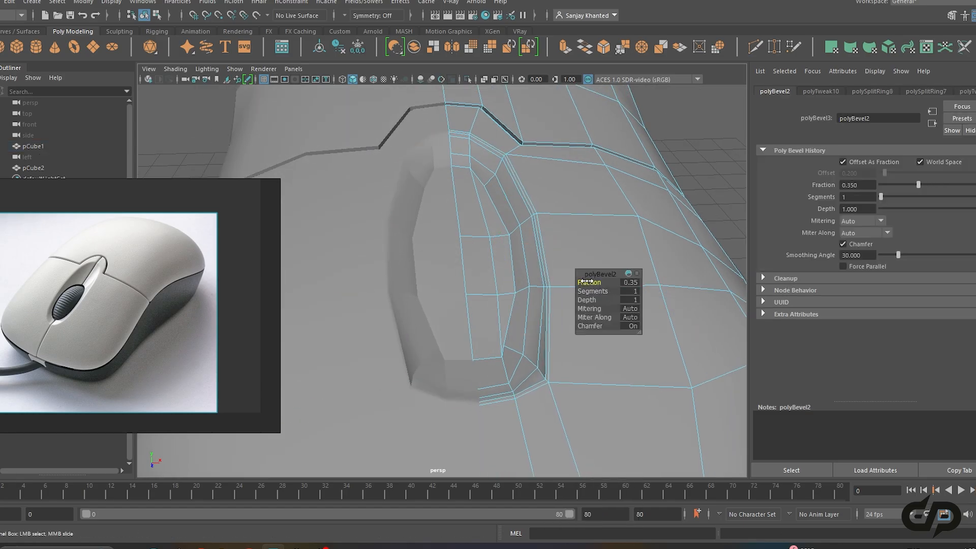
Return to object mode and examine the mouse body with its beveled wheel recess in smooth preview
{"action": "right_click_drag", "start_coordinate": [557, 203], "coordinate": [585, 178]}
{"action": "key", "text": "3"}
{"action": "left_click", "coordinate": [708, 157]}
{"action": "scroll", "coordinate": [624, 180], "scroll_direction": "down", "scroll_amount": 4}
{"action": "left_click_drag", "start_coordinate": [602, 204], "coordinate": [523, 228], "text": "alt"}
{"action": "scroll", "coordinate": [438, 253], "scroll_direction": "down", "scroll_amount": 2}
{"action": "left_click_drag", "start_coordinate": [438, 253], "coordinate": [475, 238], "text": "alt"}
{"action": "scroll", "coordinate": [474, 238], "scroll_direction": "up", "scroll_amount": 3}
{"action": "left_click_drag", "start_coordinate": [518, 274], "coordinate": [565, 332], "text": "alt"}
{"action": "scroll", "coordinate": [517, 287], "scroll_direction": "down", "scroll_amount": 3}
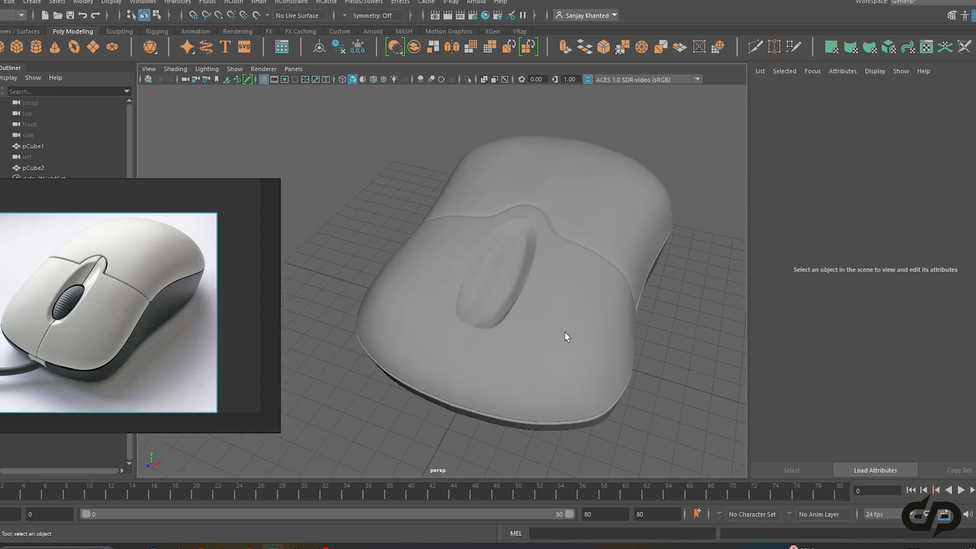
Delete the two floor faces in the middle of the wheel recess to open a hole
{"action": "left_click", "coordinate": [556, 325]}
{"action": "scroll", "coordinate": [529, 326], "scroll_direction": "up", "scroll_amount": 10}
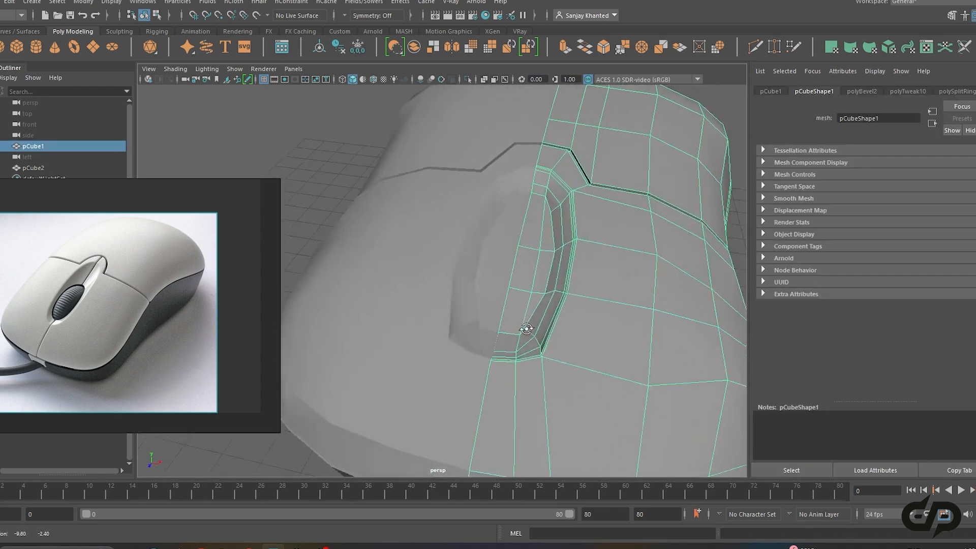
{"action": "right_click_drag", "start_coordinate": [506, 269], "coordinate": [497, 261]}
{"action": "left_click", "coordinate": [503, 250]}
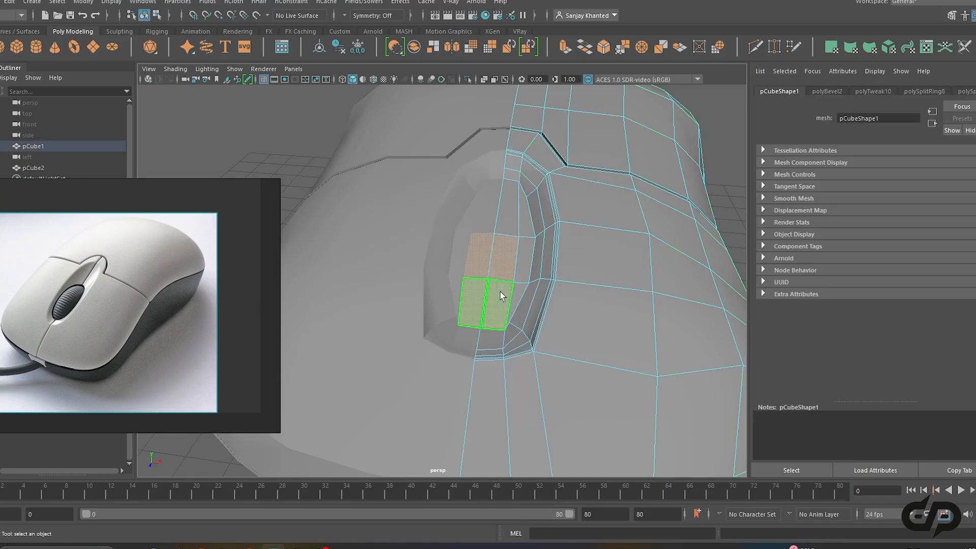
{"action": "left_click", "coordinate": [501, 296], "text": "shift"}
{"action": "key", "text": "Delete"}
Move the hole's upper and lower corner vertices inward so the opening tapers at both ends
{"action": "left_click_drag", "start_coordinate": [538, 253], "coordinate": [547, 263], "text": "alt"}
{"action": "right_click_drag", "start_coordinate": [522, 231], "coordinate": [471, 206]}
{"action": "left_click", "coordinate": [518, 237]}
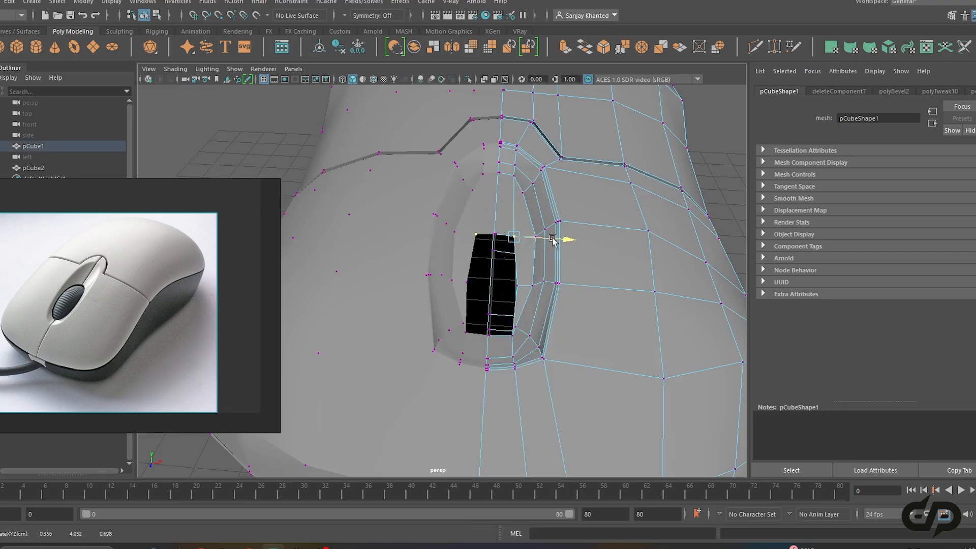
{"action": "left_click_drag", "start_coordinate": [549, 239], "coordinate": [502, 286], "text": "alt"}
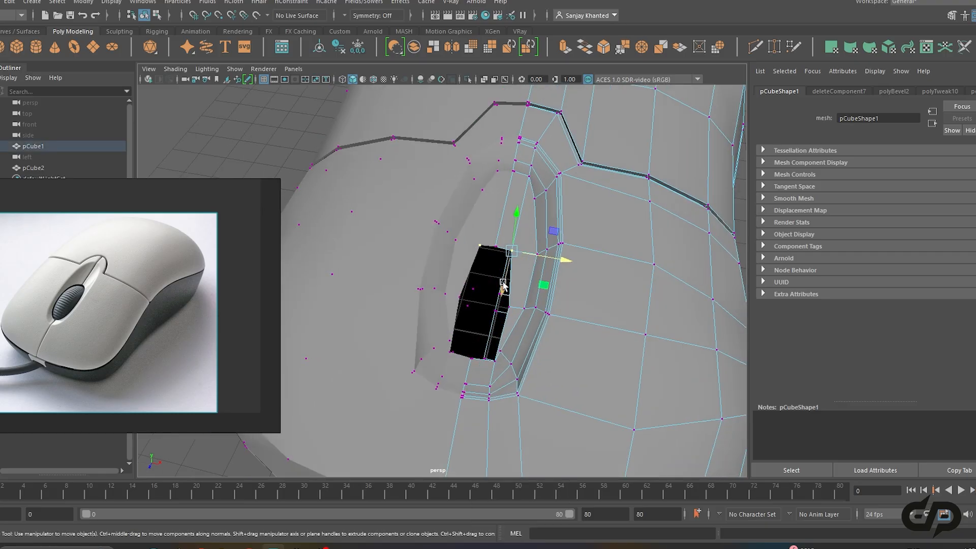
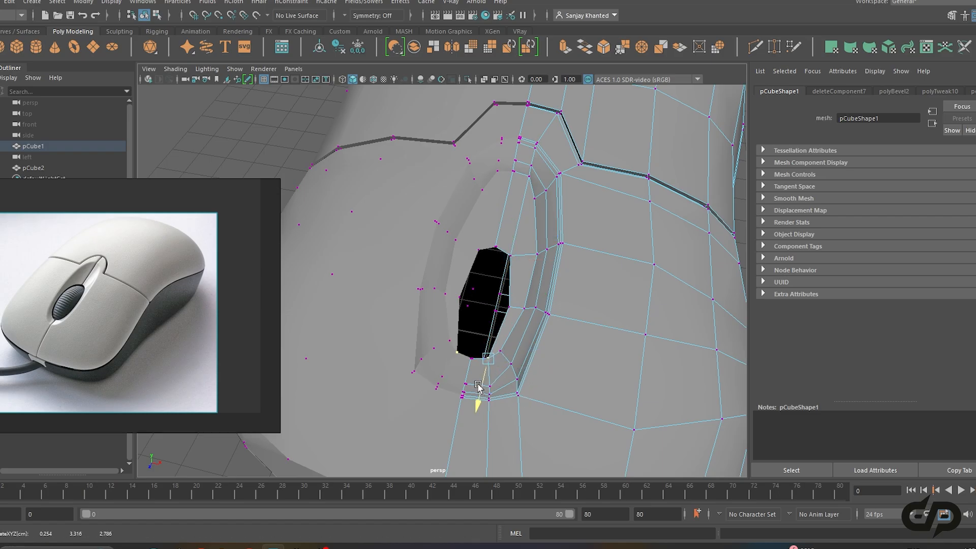
{"action": "left_click_drag", "start_coordinate": [523, 362], "coordinate": [557, 344], "text": "alt"}
Extrude the hole's border edges down into the body to form an inner wall
{"action": "right_click_drag", "start_coordinate": [521, 209], "coordinate": [521, 180]}
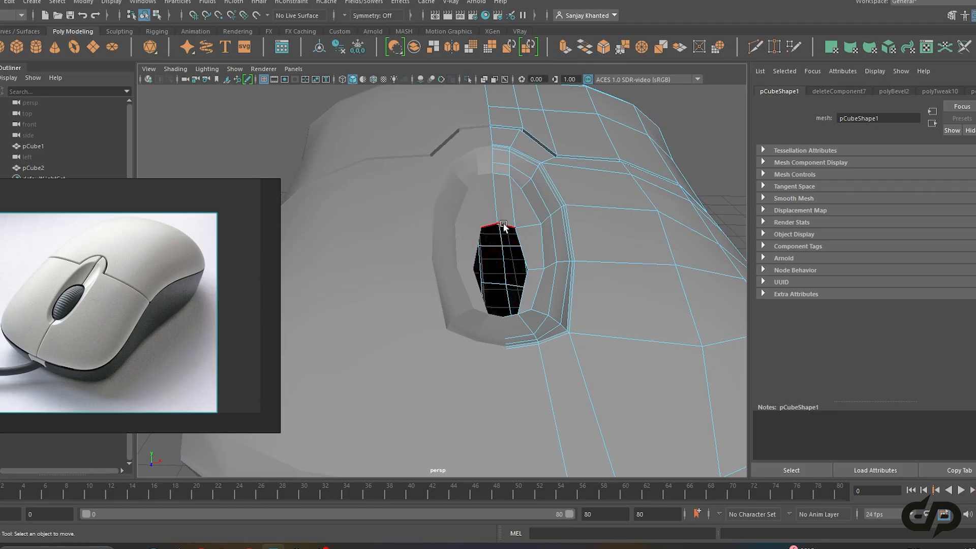
{"action": "left_click", "coordinate": [503, 226]}
{"action": "left_click_drag", "start_coordinate": [527, 284], "coordinate": [516, 229], "text": "alt"}
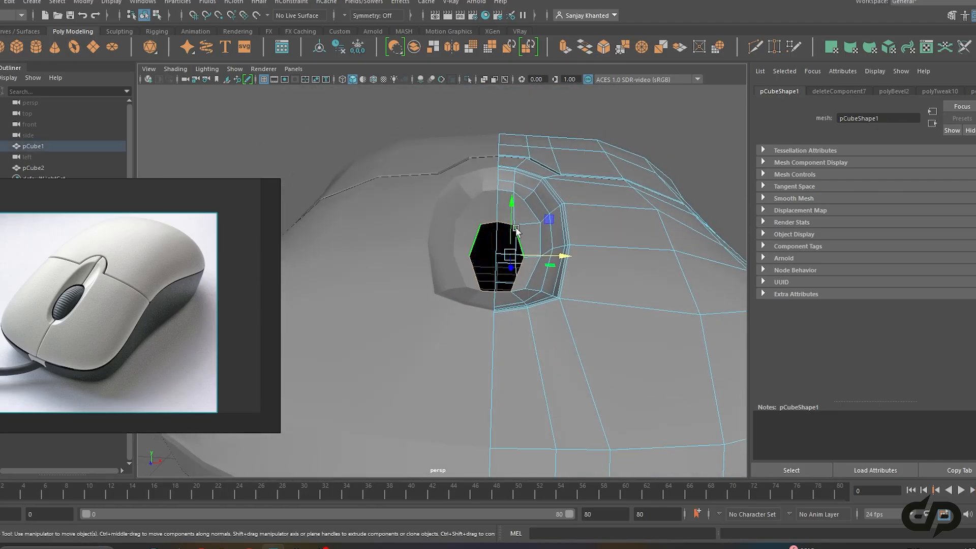
{"action": "key", "text": "ctrl+e"}
{"action": "left_click_drag", "start_coordinate": [533, 262], "coordinate": [513, 273], "text": "alt"}
Bridge the lower edges at the two ends of the extruded wall to create a floor strip
{"action": "left_click", "coordinate": [505, 273]}
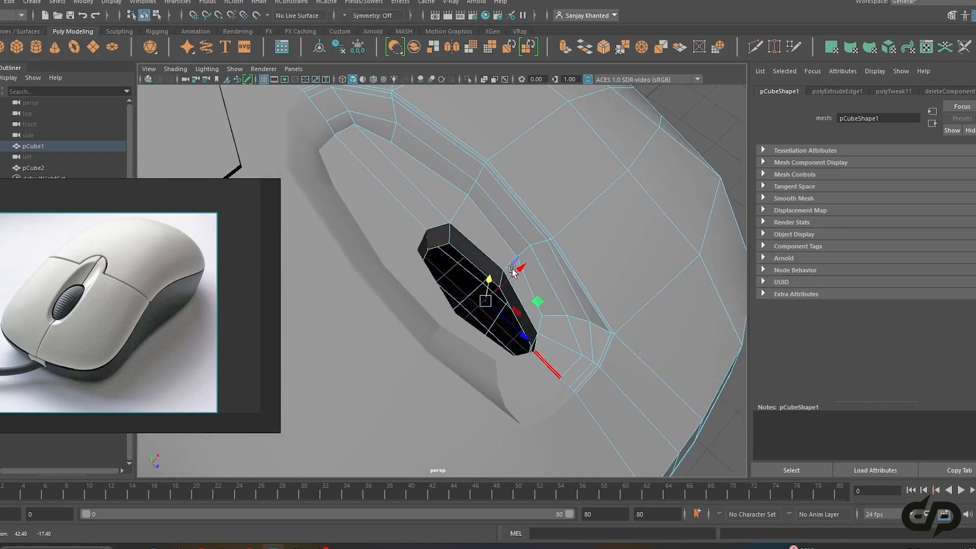
{"action": "right_click", "coordinate": [514, 273], "text": "shift"}
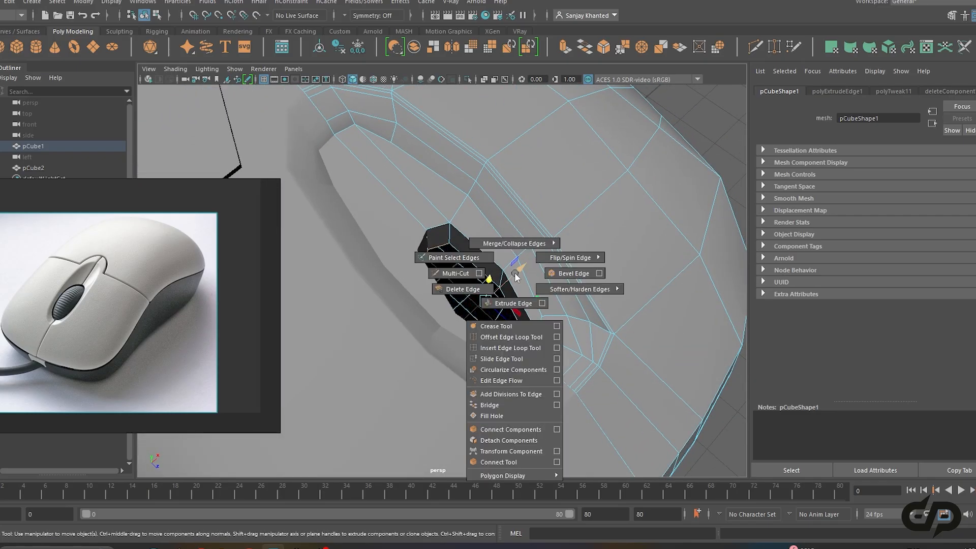
{"action": "left_click", "coordinate": [508, 404]}
{"action": "left_click_drag", "start_coordinate": [506, 392], "coordinate": [510, 363], "text": "alt"}
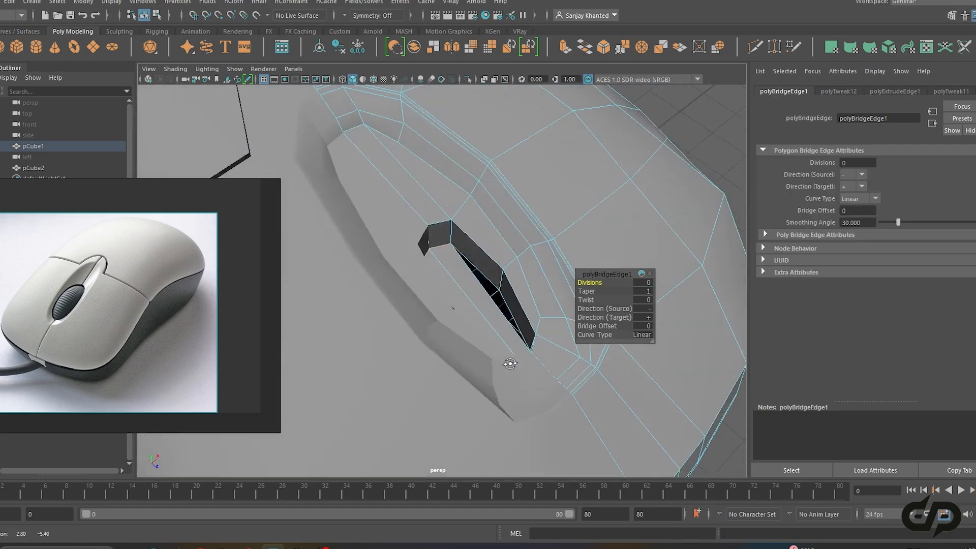
Insert an edge loop across the middle of the bridged floor inside the wheel hole
{"action": "right_click", "coordinate": [487, 300], "text": "shift"}
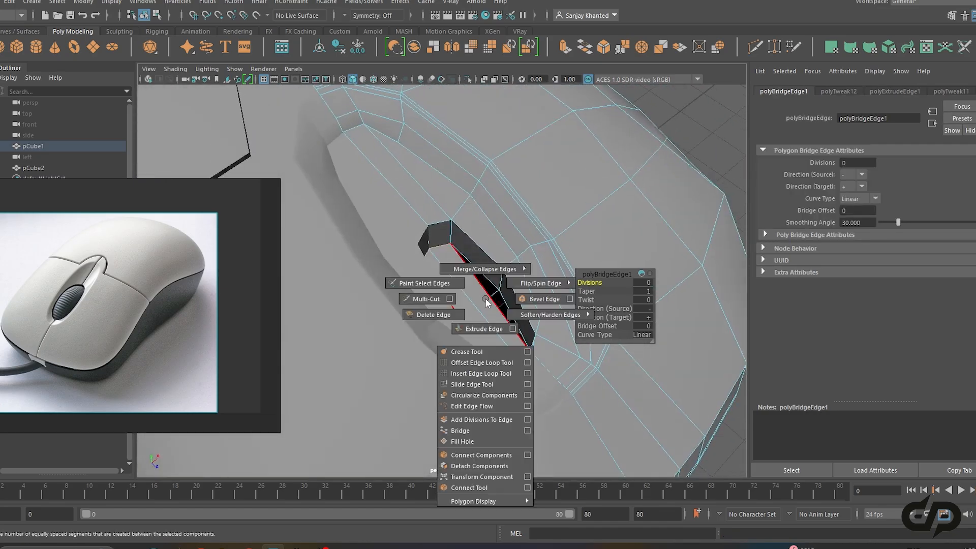
{"action": "left_click", "coordinate": [472, 373]}
{"action": "left_click", "coordinate": [490, 299]}
{"action": "left_click_drag", "start_coordinate": [489, 300], "coordinate": [511, 327], "text": "alt"}
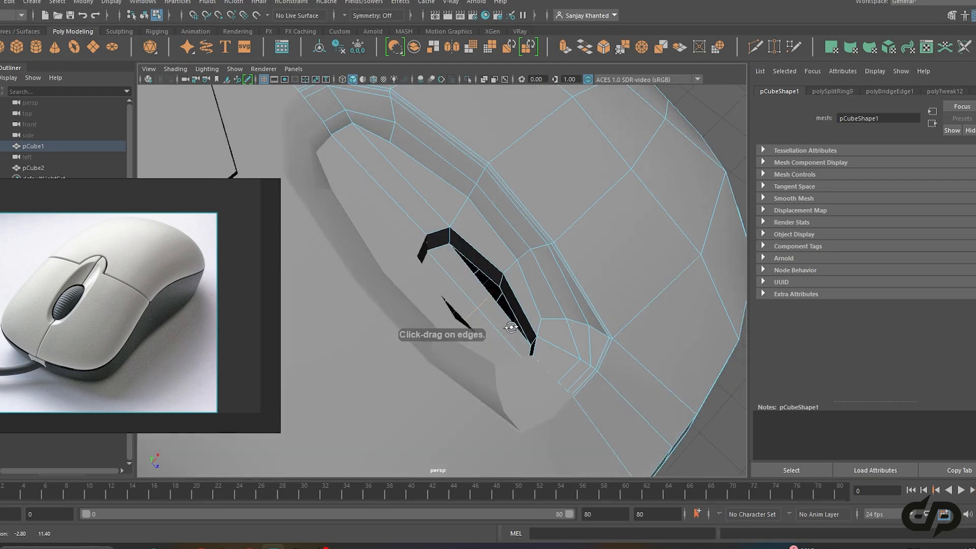
Move the floor's new middle vertex to the lower wall vertex and merge the two
{"action": "right_click_drag", "start_coordinate": [467, 209], "coordinate": [431, 273]}
{"action": "right_click_drag", "start_coordinate": [412, 215], "coordinate": [411, 213]}
{"action": "left_click_drag", "start_coordinate": [460, 275], "coordinate": [525, 277], "text": "alt"}
{"action": "left_click", "coordinate": [503, 300]}
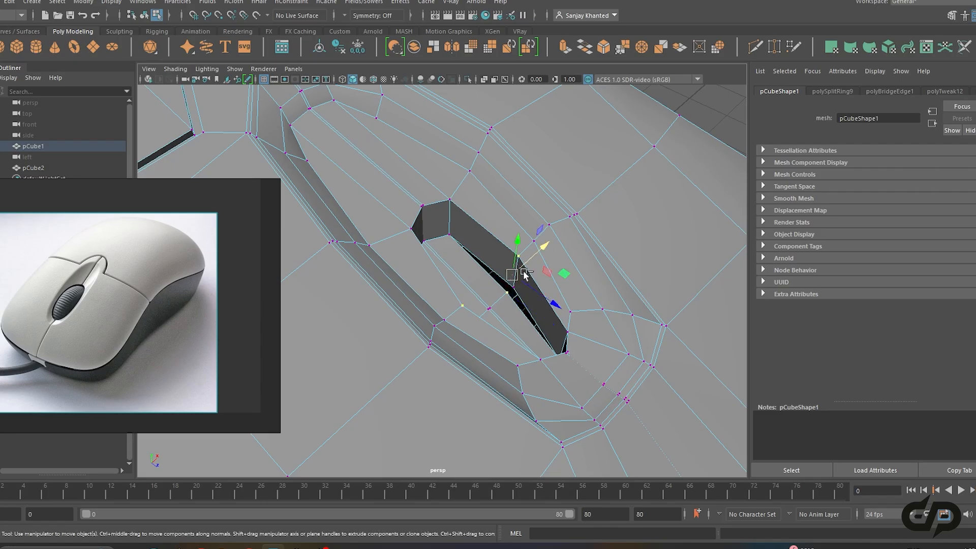
{"action": "scroll", "coordinate": [519, 300], "scroll_direction": "up", "scroll_amount": 2}
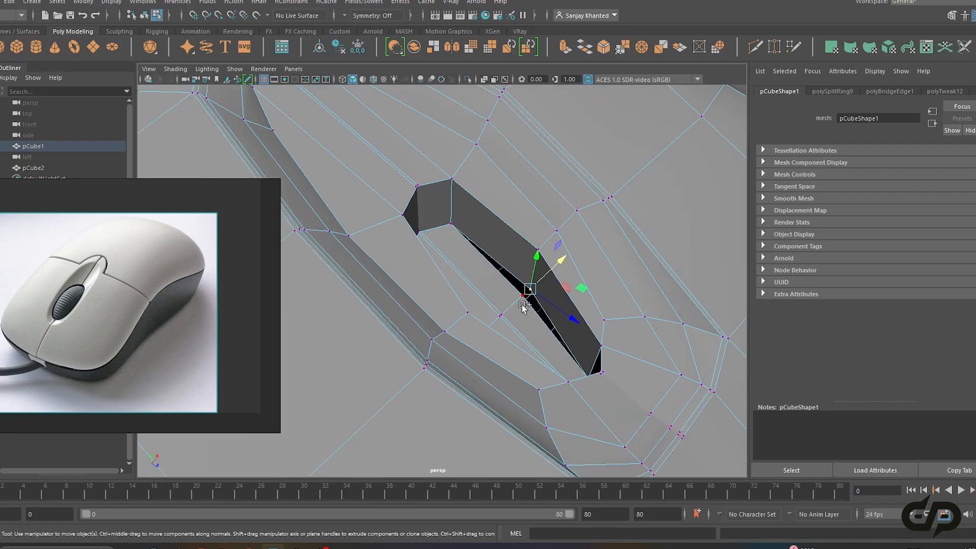
{"action": "right_click_drag", "start_coordinate": [522, 305], "coordinate": [513, 244], "text": "shift"}
Adjust the vertices around the wheel hole's rim to refine the shape of its front end
{"action": "left_click_drag", "start_coordinate": [518, 283], "coordinate": [483, 307], "text": "alt"}
{"action": "scroll", "coordinate": [483, 307], "scroll_direction": "up", "scroll_amount": 2}
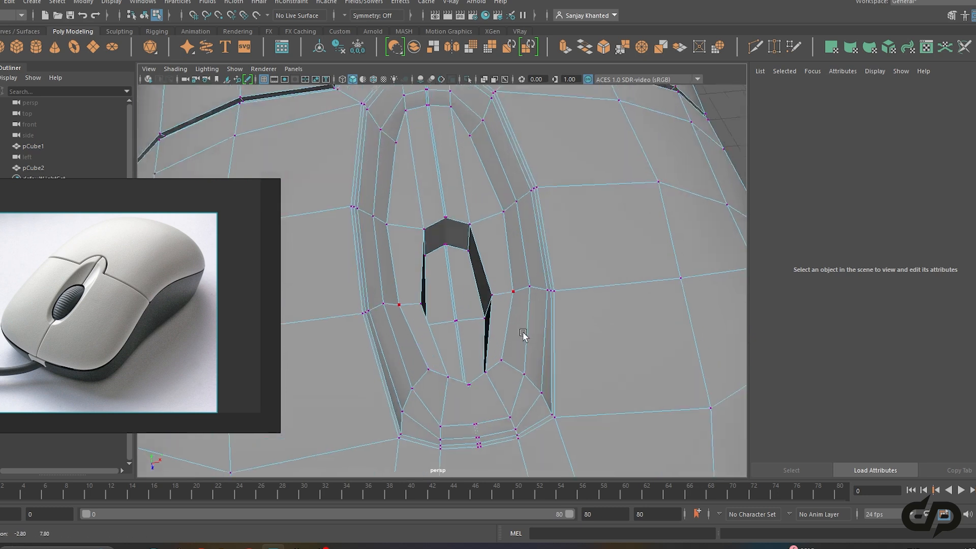
{"action": "left_click", "coordinate": [480, 375]}
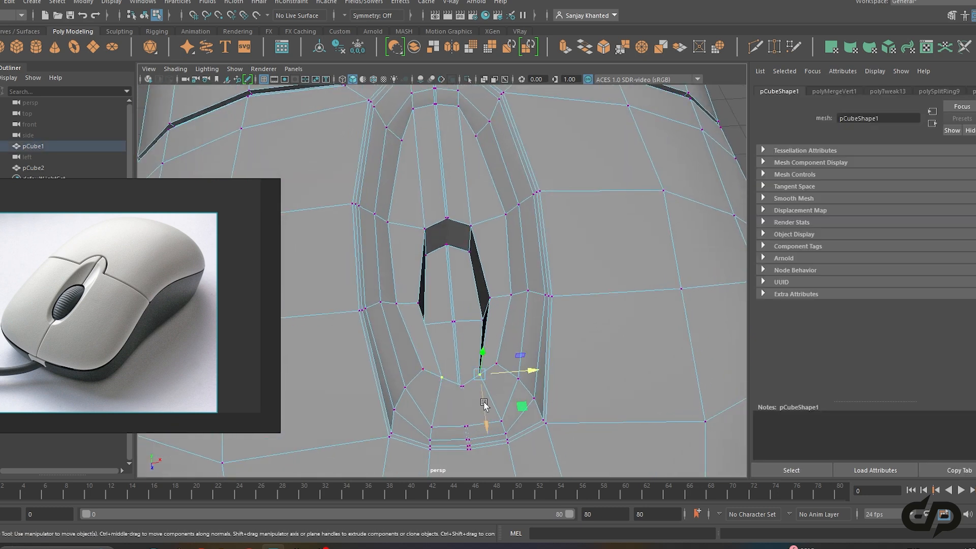
{"action": "scroll", "coordinate": [523, 374], "scroll_direction": "down", "scroll_amount": 3}
{"action": "left_click_drag", "start_coordinate": [523, 375], "coordinate": [504, 276], "text": "alt"}
Examine the wheel hole from several angles with the mouse body in smooth preview
{"action": "right_click_drag", "start_coordinate": [501, 208], "coordinate": [554, 194]}
{"action": "key", "text": "3"}
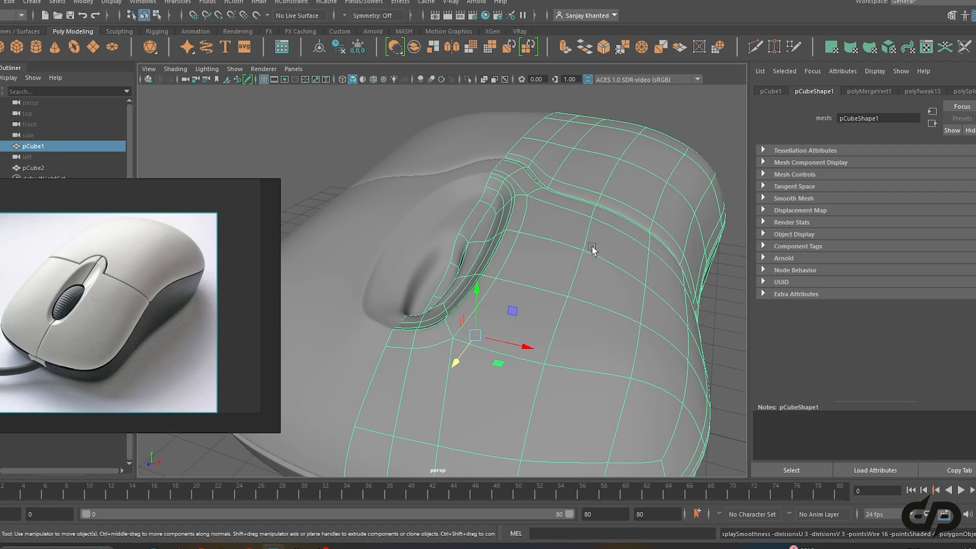
{"action": "left_click", "coordinate": [715, 333]}
{"action": "right_click_drag", "start_coordinate": [715, 333], "coordinate": [665, 319], "text": "alt"}
{"action": "left_click_drag", "start_coordinate": [665, 319], "coordinate": [703, 333], "text": "alt"}
{"action": "right_click_drag", "start_coordinate": [702, 333], "coordinate": [697, 367], "text": "alt"}
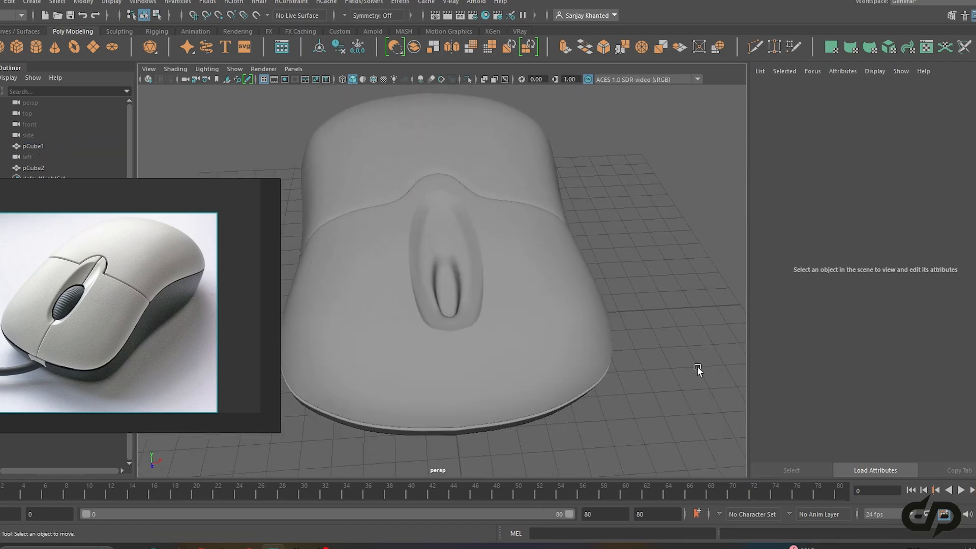
{"action": "left_click_drag", "start_coordinate": [697, 368], "coordinate": [606, 375], "text": "alt"}
{"action": "right_click_drag", "start_coordinate": [606, 374], "coordinate": [632, 405], "text": "alt"}
{"action": "left_click", "coordinate": [504, 308]}
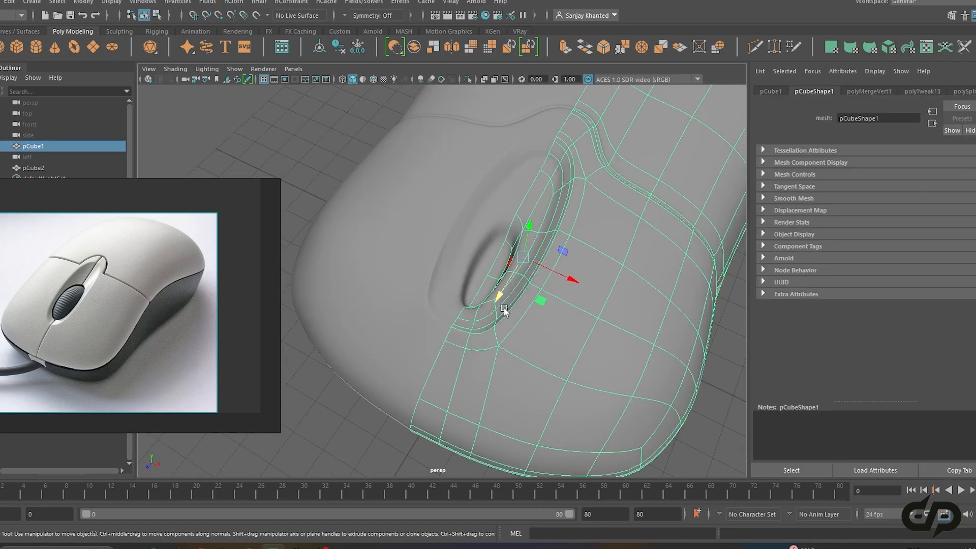
{"action": "right_click_drag", "start_coordinate": [504, 308], "coordinate": [556, 316], "text": "alt"}
{"action": "left_click_drag", "start_coordinate": [494, 304], "coordinate": [531, 320], "text": "alt"}
Turn off smooth preview and reposition the floor vertices of the wheel hole to even out its inner wall
{"action": "key", "text": "1"}
{"action": "right_click_drag", "start_coordinate": [521, 246], "coordinate": [486, 276], "text": "alt"}
{"action": "left_click_drag", "start_coordinate": [485, 277], "coordinate": [503, 256], "text": "alt"}
{"action": "right_click_drag", "start_coordinate": [481, 208], "coordinate": [442, 211]}
{"action": "left_click", "coordinate": [481, 216]}
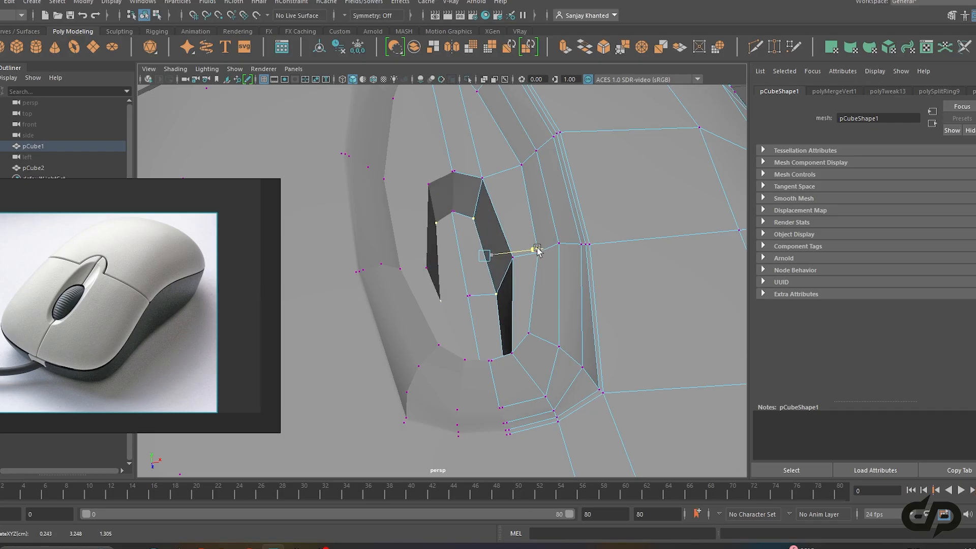
{"action": "left_click_drag", "start_coordinate": [519, 292], "coordinate": [369, 351], "text": "alt"}
{"action": "left_click", "coordinate": [356, 352]}
{"action": "key", "text": "ctrl+z"}
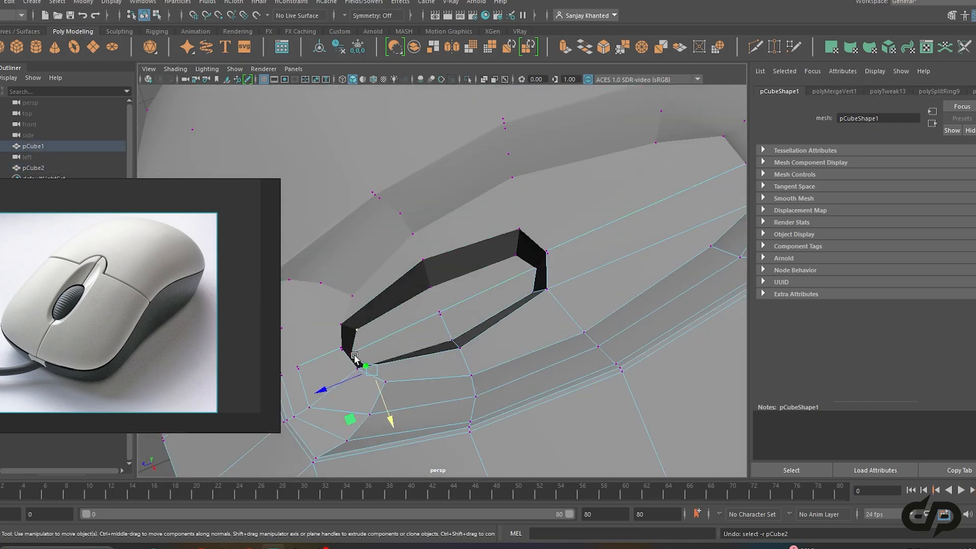
{"action": "left_click_drag", "start_coordinate": [329, 366], "coordinate": [328, 368]}
{"action": "left_click_drag", "start_coordinate": [371, 393], "coordinate": [588, 384], "text": "alt"}
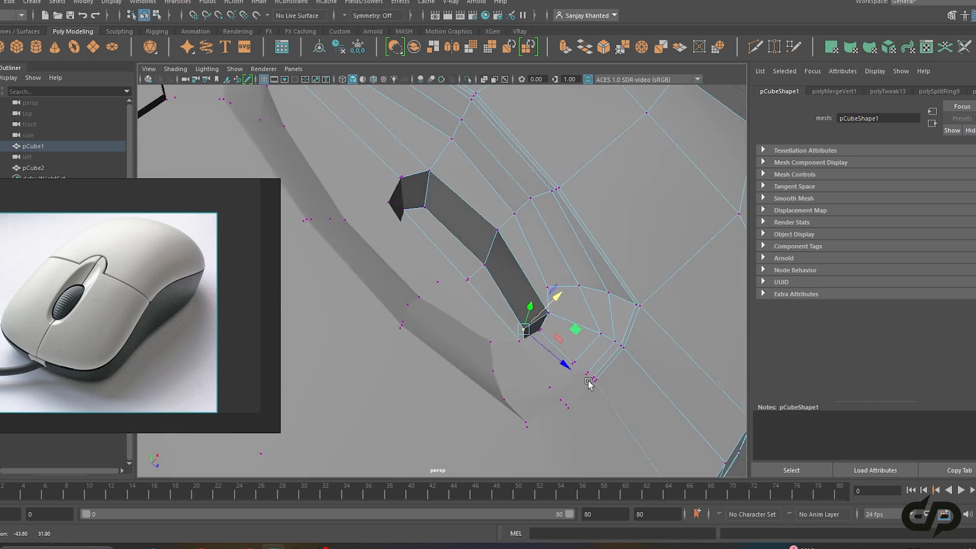
Insert an edge loop around the hole's inner wall close to its upper rim
{"action": "right_click", "coordinate": [495, 248], "text": "shift"}
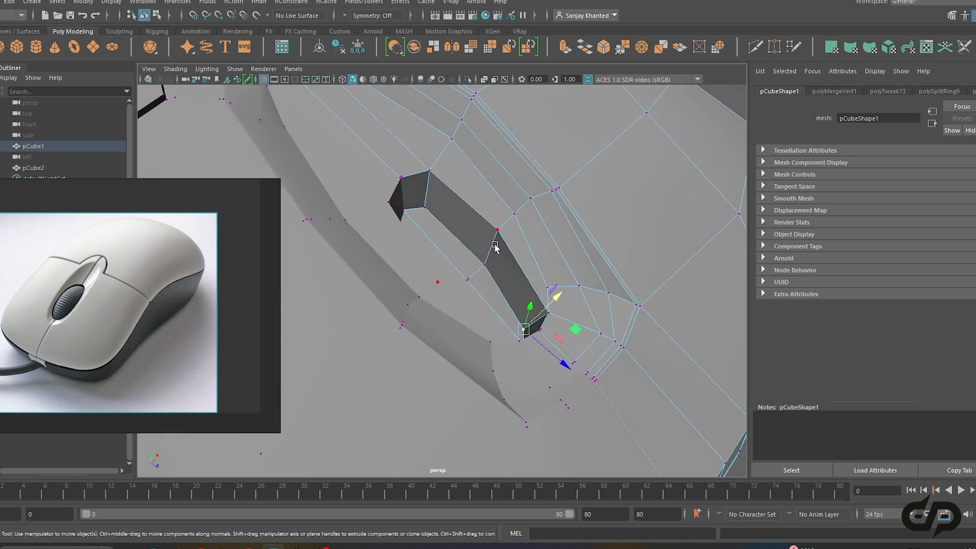
{"action": "right_click", "coordinate": [496, 247], "text": "shift"}
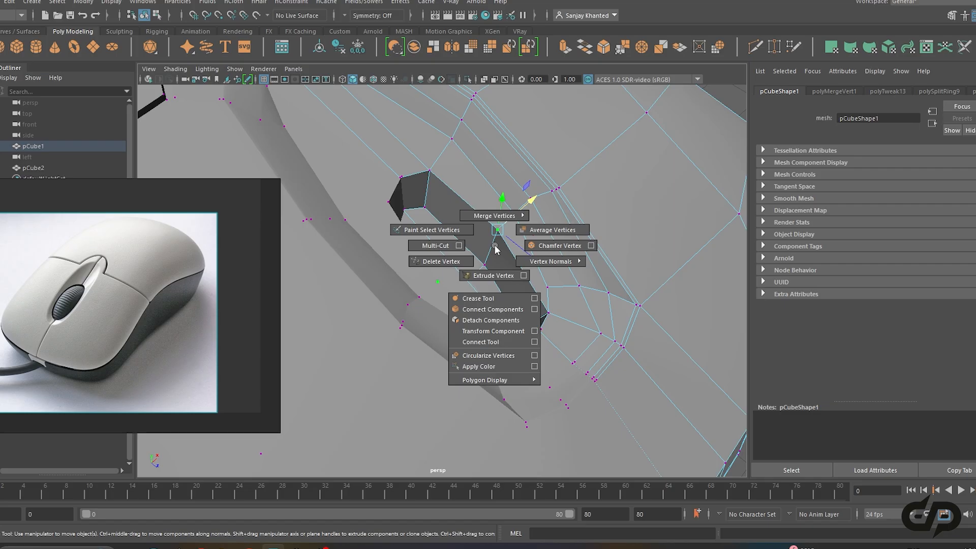
{"action": "right_click_drag", "start_coordinate": [490, 209], "coordinate": [486, 178]}
{"action": "left_click", "coordinate": [479, 212]}
{"action": "right_click", "coordinate": [495, 252], "text": "shift"}
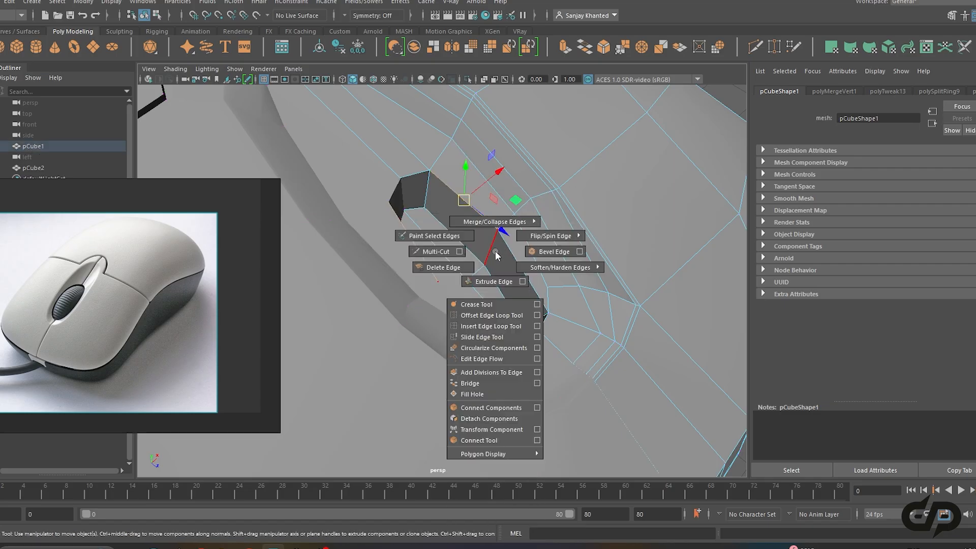
{"action": "left_click", "coordinate": [486, 327]}
{"action": "scroll", "coordinate": [513, 243], "scroll_direction": "down", "scroll_amount": 2}
{"action": "mouse_move", "coordinate": [495, 237]}
{"action": "left_mouse_down"}
{"action": "mouse_move", "coordinate": [486, 233]}
{"action": "mouse_move", "coordinate": [492, 218]}
{"action": "left_mouse_up"}
{"action": "key", "text": "w"}
{"action": "right_click_drag", "start_coordinate": [488, 205], "coordinate": [526, 178]}
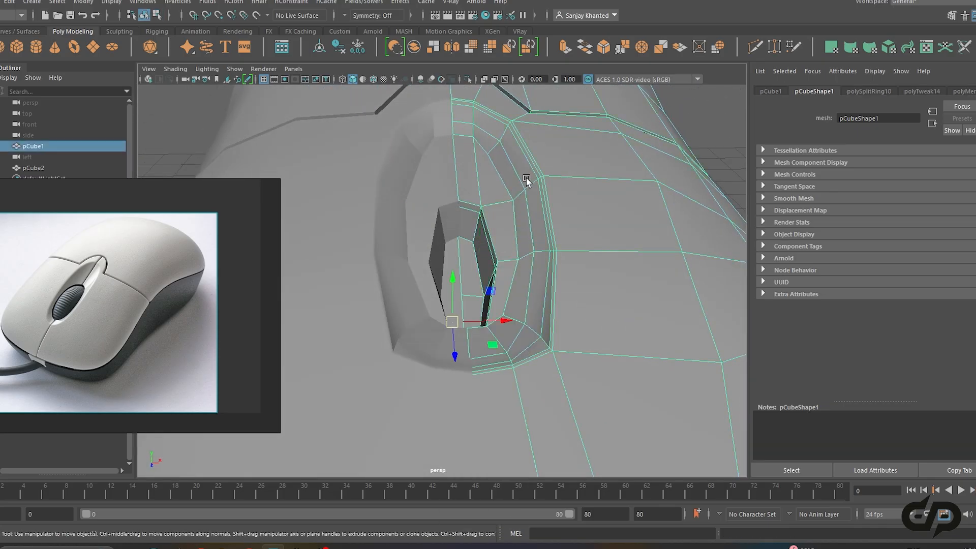
Insert a second edge loop around the hole's inner wall close to its floor
{"action": "left_click_drag", "start_coordinate": [507, 229], "coordinate": [488, 257], "text": "alt"}
{"action": "right_click_drag", "start_coordinate": [487, 257], "coordinate": [429, 274], "text": "shift"}
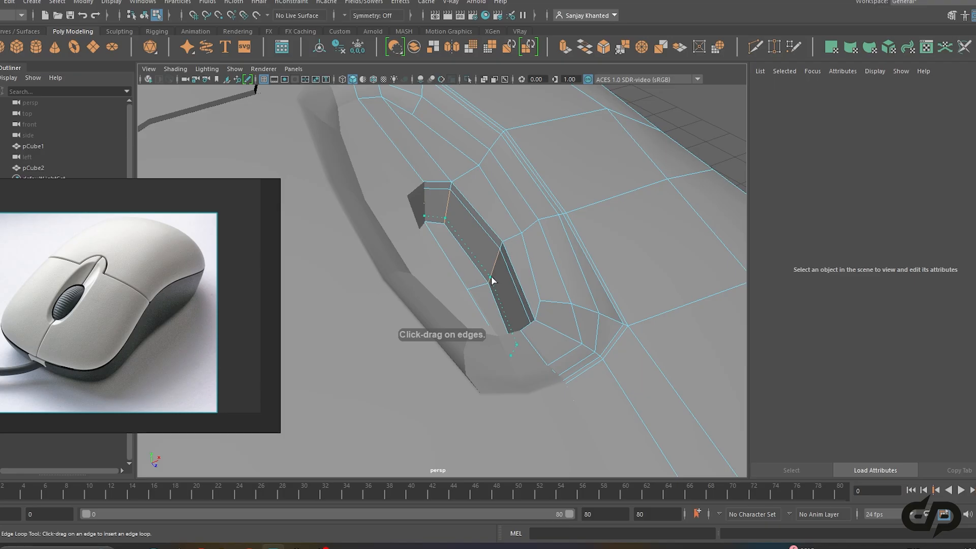
{"action": "left_click", "coordinate": [491, 277]}
{"action": "key", "text": "w"}
Examine the whole smoothed mouse and compare its wheel recess and center line with the reference photo
{"action": "right_click_drag", "start_coordinate": [496, 214], "coordinate": [513, 196]}
{"action": "scroll", "coordinate": [526, 199], "scroll_direction": "down", "scroll_amount": 5}
{"action": "left_click_drag", "start_coordinate": [526, 200], "coordinate": [492, 244], "text": "alt"}
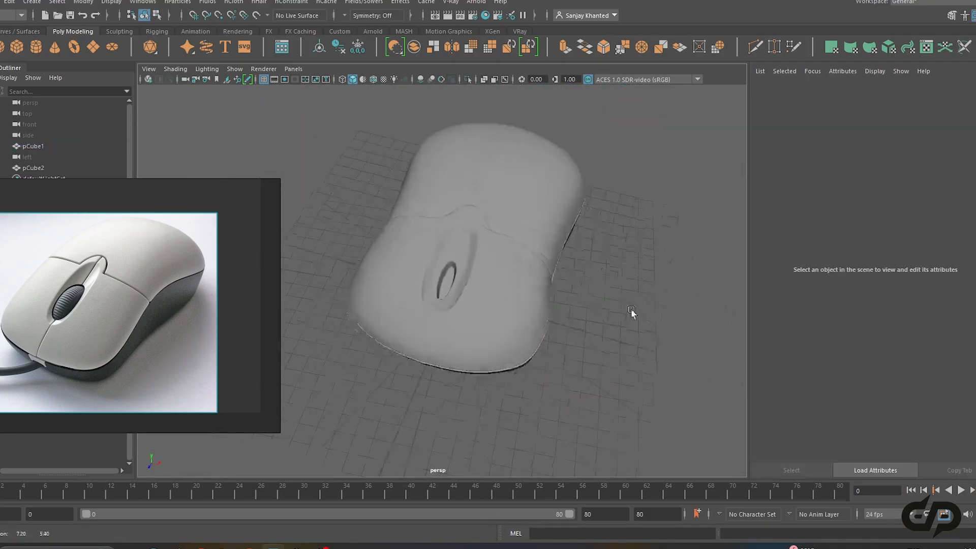
{"action": "left_click_drag", "start_coordinate": [631, 311], "coordinate": [610, 333], "text": "alt"}
{"action": "left_click", "coordinate": [442, 254]}
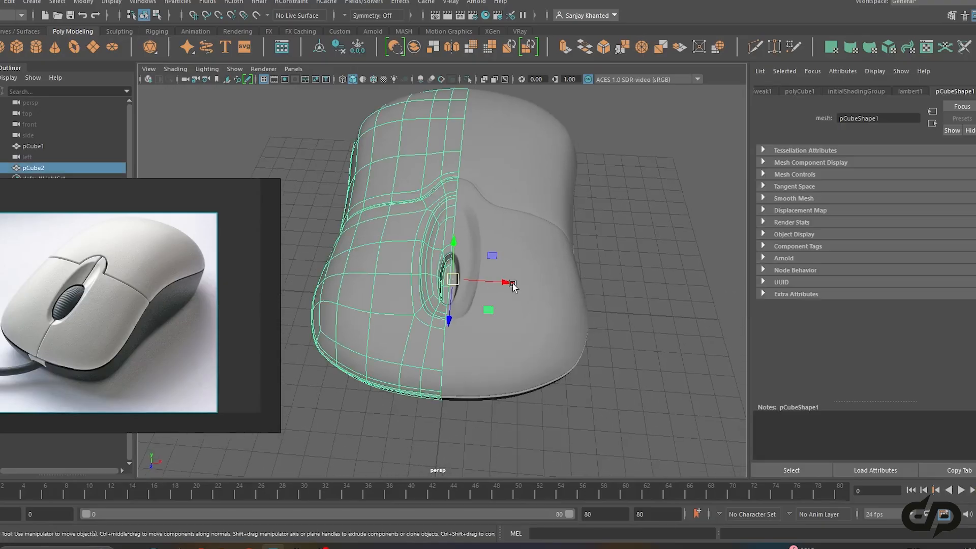
{"action": "right_click_drag", "start_coordinate": [513, 284], "coordinate": [535, 312], "text": "alt"}
{"action": "left_click_drag", "start_coordinate": [536, 311], "coordinate": [513, 287], "text": "alt"}
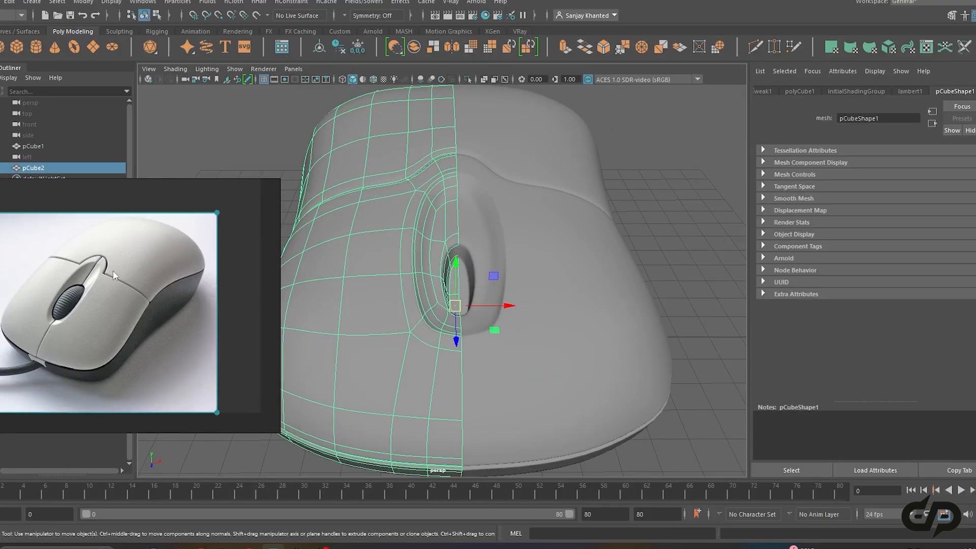
{"action": "scroll", "coordinate": [401, 324], "scroll_direction": "down", "scroll_amount": 3}
{"action": "left_click_drag", "start_coordinate": [401, 324], "coordinate": [370, 297], "text": "alt"}
{"action": "scroll", "coordinate": [492, 269], "scroll_direction": "down", "scroll_amount": 3}
{"action": "left_click_drag", "start_coordinate": [579, 328], "coordinate": [626, 396], "text": "alt"}
{"action": "left_click", "coordinate": [587, 357]}
{"action": "scroll", "coordinate": [604, 363], "scroll_direction": "down", "scroll_amount": 3}
{"action": "right_click_drag", "start_coordinate": [625, 396], "coordinate": [652, 412], "text": "alt"}
{"action": "left_click_drag", "start_coordinate": [652, 412], "coordinate": [641, 387], "text": "alt"}
Delete the mirrored half of the mouse, pCube2, keeping only the original half
{"action": "left_click", "coordinate": [394, 301]}
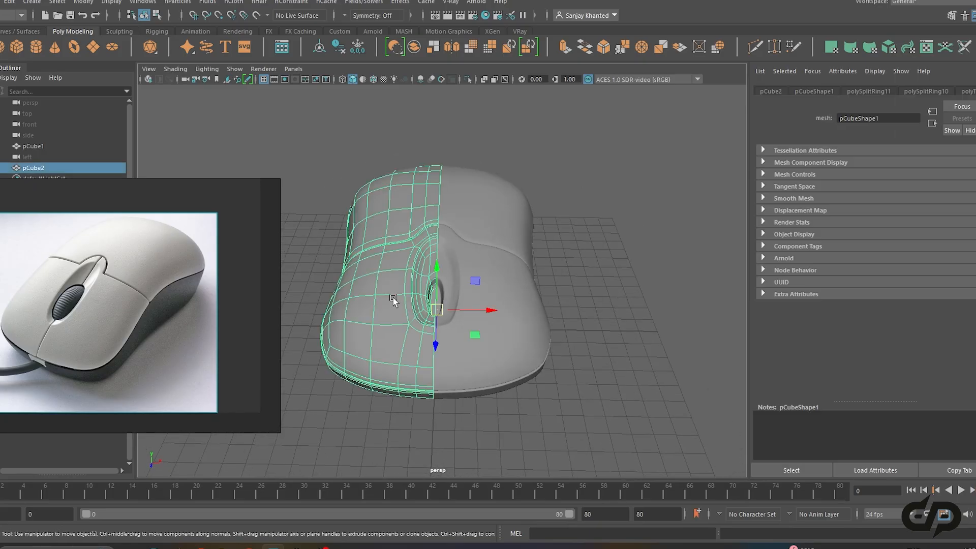
{"action": "key", "text": "Delete"}
{"action": "left_click_drag", "start_coordinate": [394, 299], "coordinate": [440, 295], "text": "alt"}
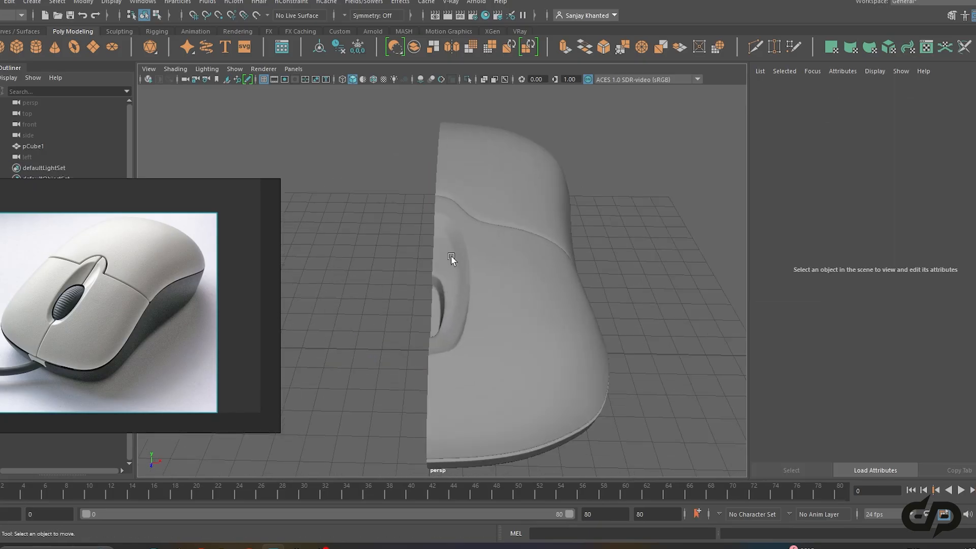
Insert an edge loop on the remaining half right beside its open center border
{"action": "left_click", "coordinate": [451, 258]}
{"action": "mouse_move", "coordinate": [451, 258]}
{"action": "left_mouse_down", "text": "alt"}
{"action": "mouse_move", "coordinate": [514, 333]}
{"action": "mouse_move", "coordinate": [490, 303]}
{"action": "mouse_move", "coordinate": [485, 315]}
{"action": "mouse_move", "coordinate": [548, 289]}
{"action": "mouse_move", "coordinate": [505, 305]}
{"action": "mouse_move", "coordinate": [536, 311]}
{"action": "mouse_move", "coordinate": [477, 300]}
{"action": "mouse_move", "coordinate": [462, 292]}
{"action": "mouse_move", "coordinate": [465, 269]}
{"action": "left_mouse_up", "text": "alt"}
{"action": "right_click_drag", "start_coordinate": [438, 200], "coordinate": [393, 224], "text": "shift"}
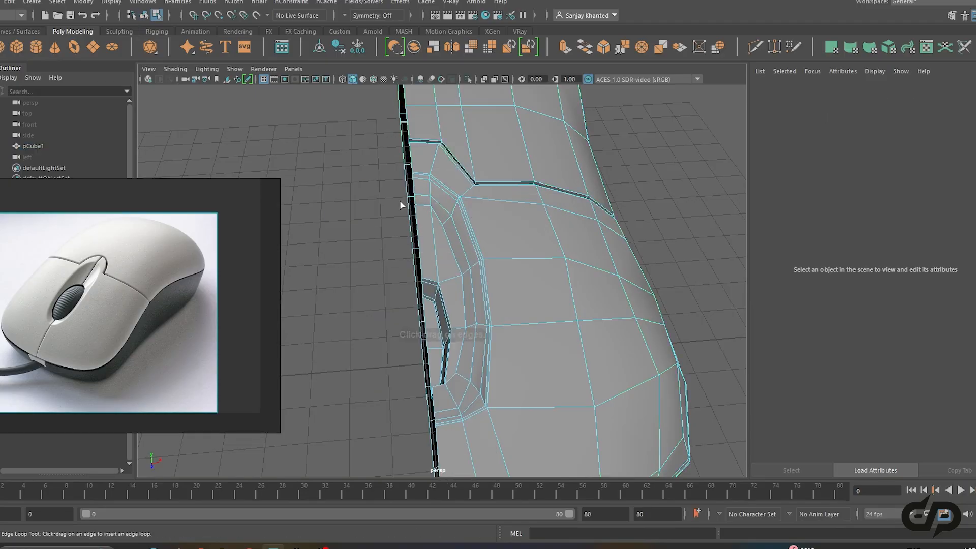
{"action": "left_click", "coordinate": [416, 175]}
{"action": "scroll", "coordinate": [453, 209], "scroll_direction": "down", "scroll_amount": 3}
{"action": "left_click_drag", "start_coordinate": [453, 209], "coordinate": [478, 210], "text": "alt"}
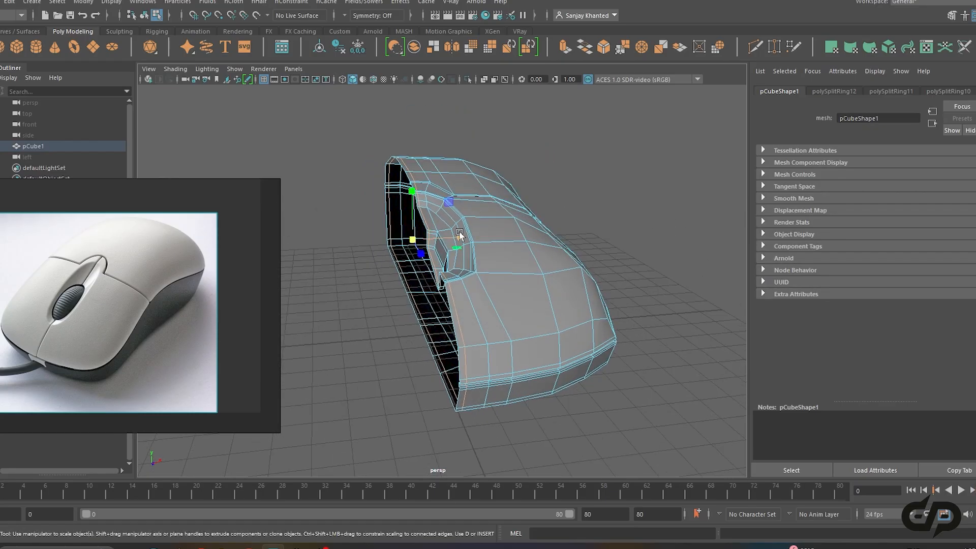
Flatten the center border edges of the mouse half by scaling them along the X axis
{"action": "left_click_drag", "start_coordinate": [392, 239], "coordinate": [338, 242]}
{"action": "left_click_drag", "start_coordinate": [438, 249], "coordinate": [505, 353], "text": "alt"}
{"action": "key", "text": "w"}
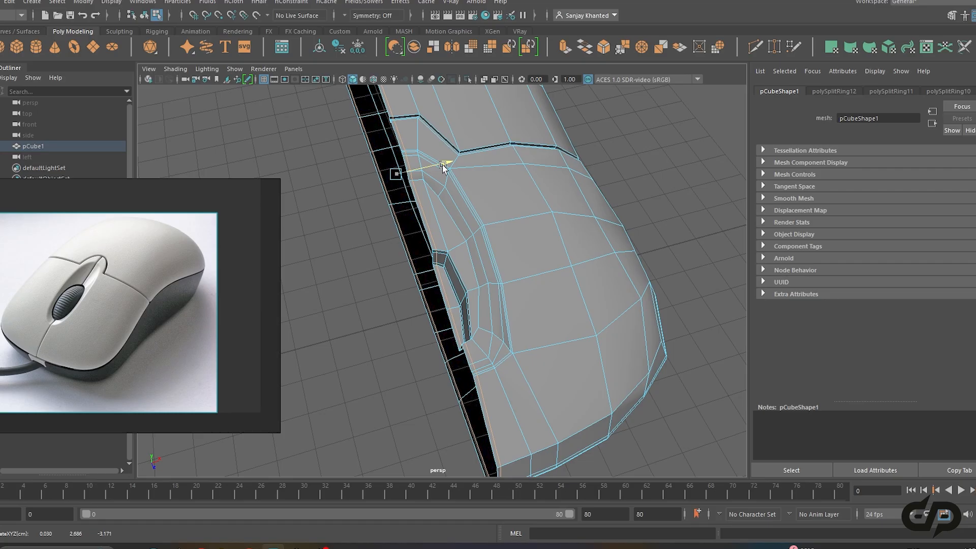
Select the narrow strip of faces beside the center border, from the front wall up toward the wheel hole
{"action": "left_click_drag", "start_coordinate": [452, 173], "coordinate": [479, 216], "text": "alt"}
{"action": "right_click_drag", "start_coordinate": [479, 215], "coordinate": [496, 304], "text": "alt"}
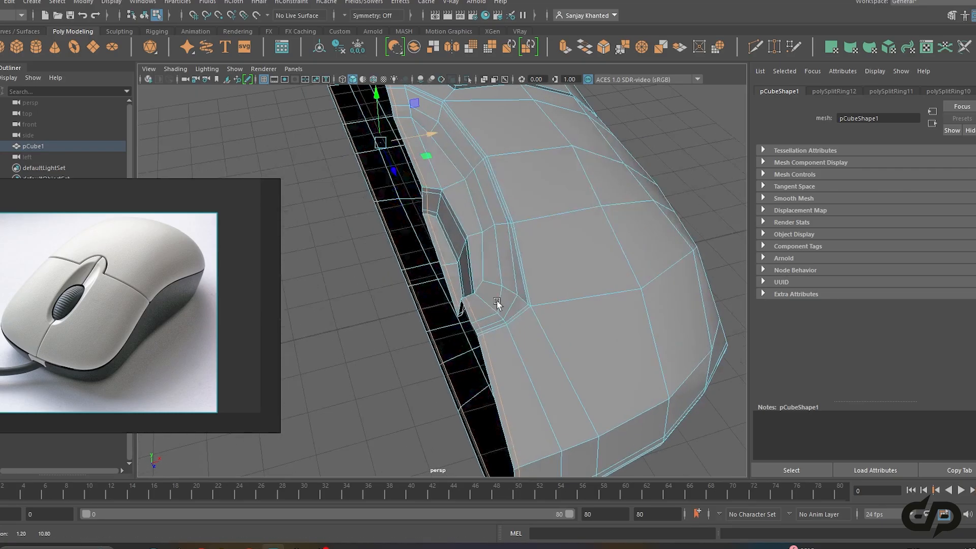
{"action": "middle_click_drag", "start_coordinate": [496, 305], "coordinate": [498, 232], "text": "alt"}
{"action": "left_click_drag", "start_coordinate": [498, 233], "coordinate": [502, 308], "text": "alt"}
{"action": "right_click_drag", "start_coordinate": [501, 216], "coordinate": [501, 239]}
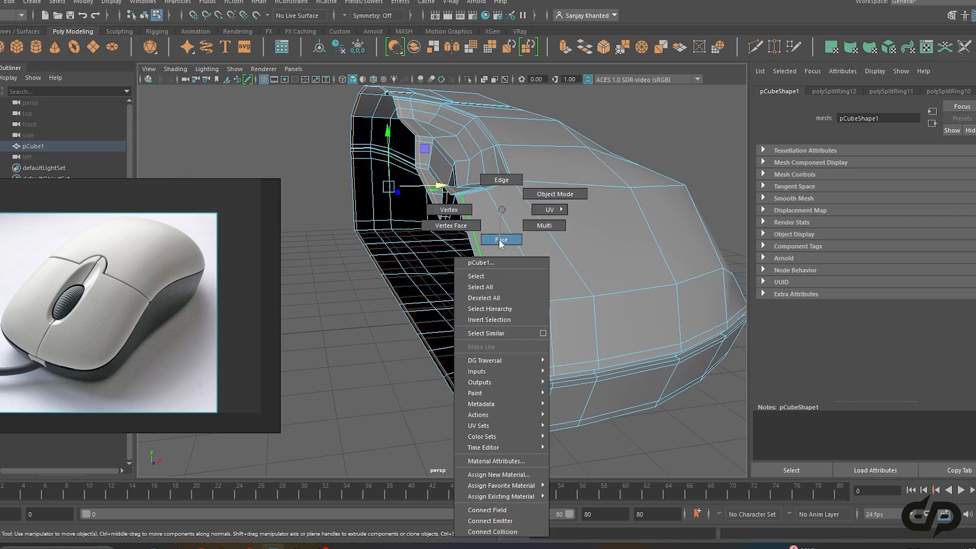
{"action": "left_click", "coordinate": [510, 368]}
{"action": "left_click", "coordinate": [497, 362]}
{"action": "left_click_drag", "start_coordinate": [505, 387], "coordinate": [509, 333], "text": "alt"}
{"action": "scroll", "coordinate": [531, 371], "scroll_direction": "up", "scroll_amount": 3}
{"action": "scroll", "coordinate": [470, 288], "scroll_direction": "down", "scroll_amount": 3}
{"action": "left_click_drag", "start_coordinate": [493, 285], "coordinate": [498, 332], "text": "alt"}
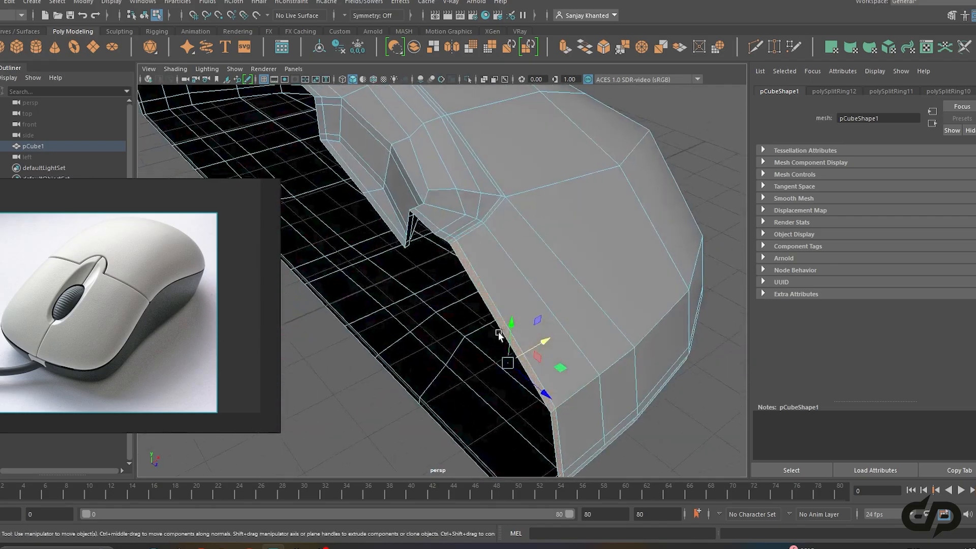
Add the border strip faces over the wheel hole's front rim and down its front wall to the selection
{"action": "right_click_drag", "start_coordinate": [498, 331], "coordinate": [565, 324], "text": "alt"}
{"action": "left_click_drag", "start_coordinate": [564, 325], "coordinate": [547, 391], "text": "alt"}
{"action": "scroll", "coordinate": [545, 392], "scroll_direction": "up", "scroll_amount": 2}
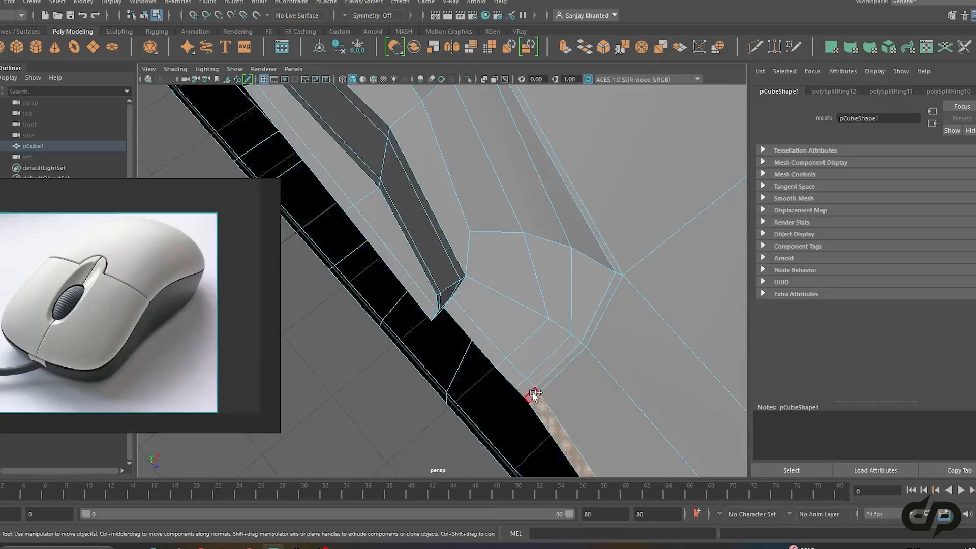
{"action": "left_click_drag", "start_coordinate": [467, 334], "coordinate": [558, 342], "text": "alt"}
{"action": "left_click", "coordinate": [531, 289], "text": "shift"}
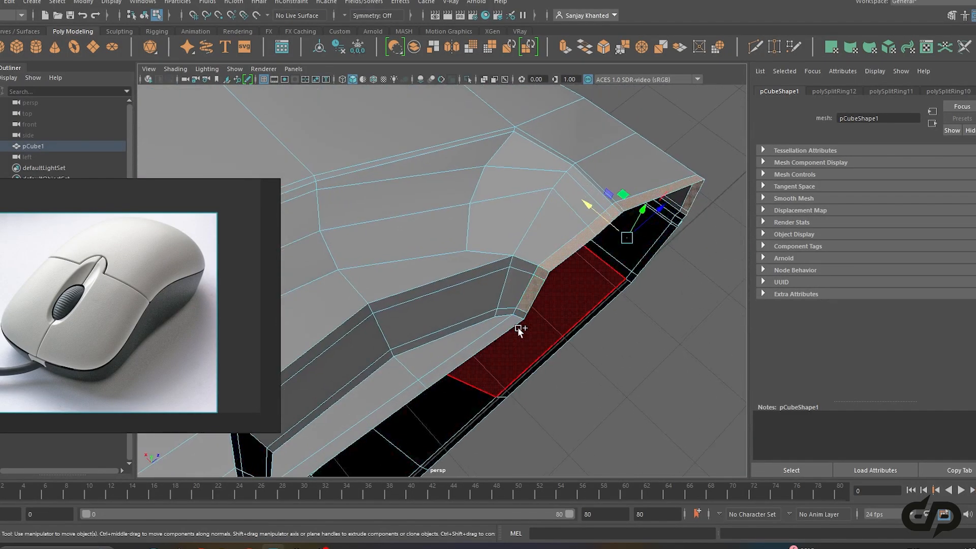
{"action": "left_click", "coordinate": [509, 324], "text": "shift"}
Extend the face selection along the hole's floor, up its rear wall and onto the border strip toward the button groove
{"action": "scroll", "coordinate": [513, 320], "scroll_direction": "down", "scroll_amount": 4}
{"action": "left_click_drag", "start_coordinate": [501, 328], "coordinate": [442, 312], "text": "alt"}
{"action": "middle_click_drag", "start_coordinate": [442, 312], "coordinate": [510, 330], "text": "alt"}
{"action": "left_click_drag", "start_coordinate": [510, 330], "coordinate": [468, 339], "text": "alt"}
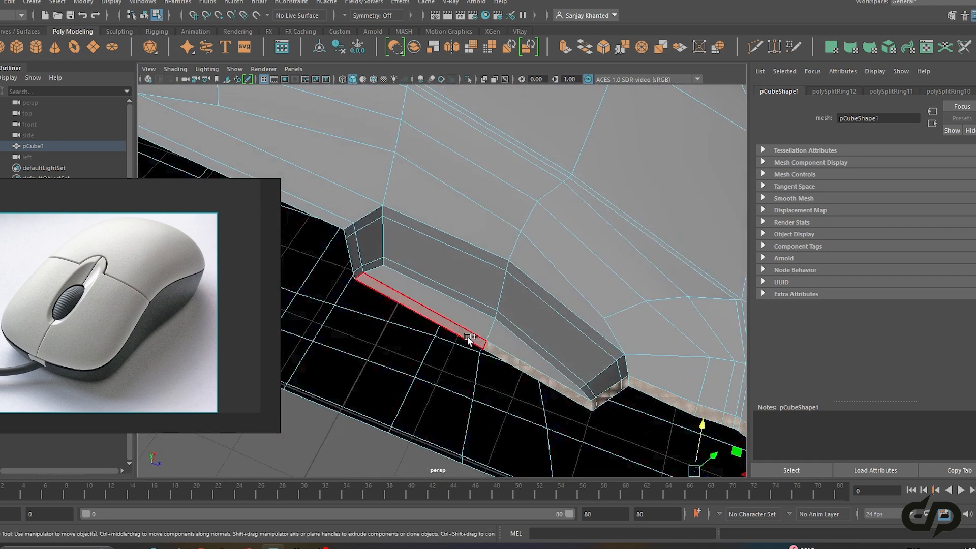
{"action": "left_click", "coordinate": [350, 232], "text": "shift"}
{"action": "middle_click_drag", "start_coordinate": [371, 251], "coordinate": [610, 331], "text": "alt"}
{"action": "right_click_drag", "start_coordinate": [610, 331], "coordinate": [531, 301], "text": "alt"}
{"action": "left_click_drag", "start_coordinate": [532, 300], "coordinate": [496, 309], "text": "alt"}
{"action": "middle_click_drag", "start_coordinate": [489, 305], "coordinate": [521, 324], "text": "alt"}
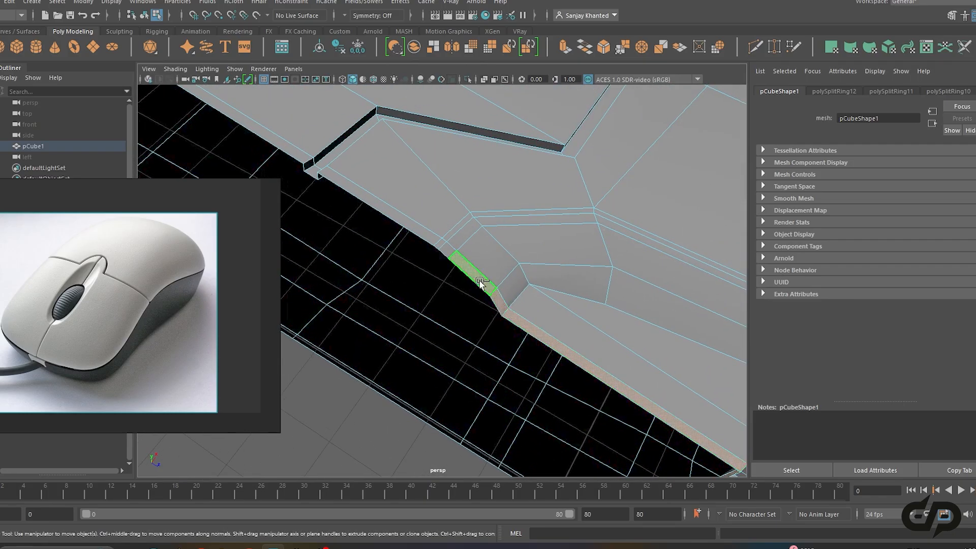
{"action": "left_click_drag", "start_coordinate": [533, 244], "coordinate": [584, 268], "text": "alt"}
{"action": "right_click_drag", "start_coordinate": [584, 267], "coordinate": [591, 286], "text": "alt"}
{"action": "left_click_drag", "start_coordinate": [591, 286], "coordinate": [507, 291], "text": "alt"}
{"action": "scroll", "coordinate": [507, 292], "scroll_direction": "up", "scroll_amount": 1}
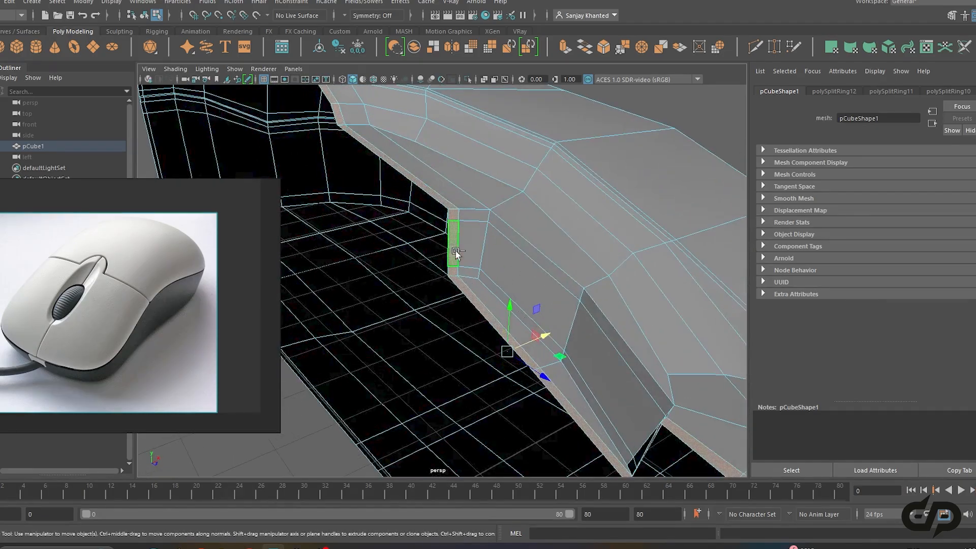
Extrude the selected border strip faces inward with a thickness of -0.11
{"action": "right_click", "coordinate": [455, 252], "text": "shift"}
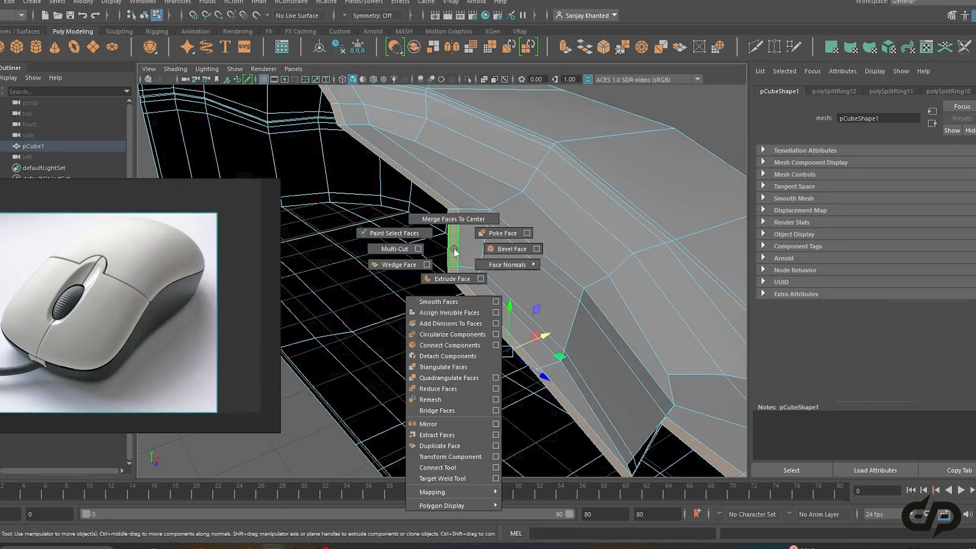
{"action": "left_click", "coordinate": [451, 279]}
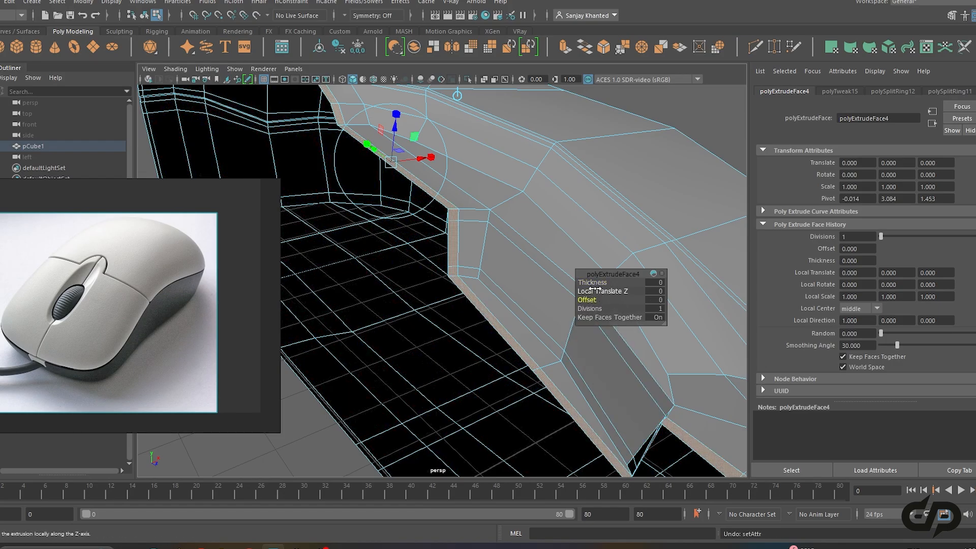
{"action": "left_click_drag", "start_coordinate": [594, 283], "coordinate": [590, 285]}
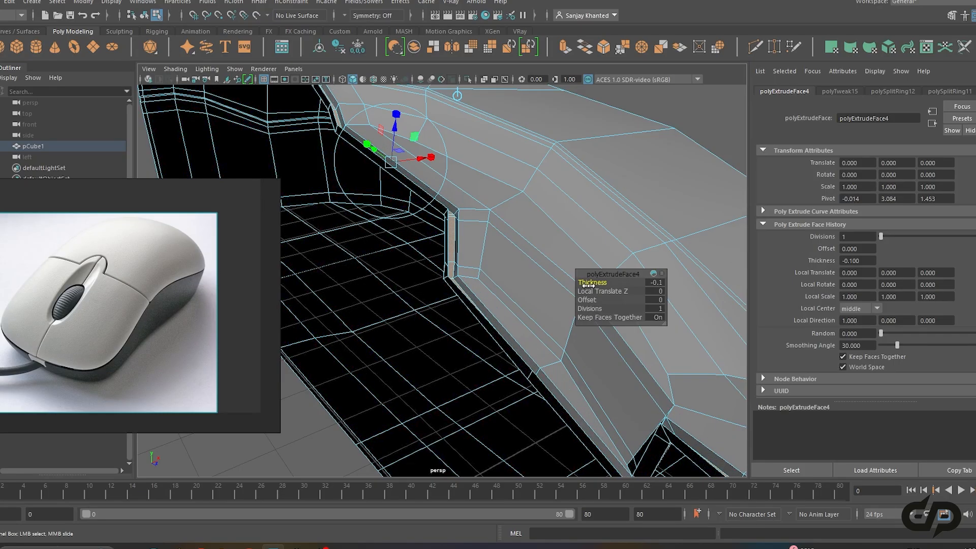
{"action": "left_click_drag", "start_coordinate": [538, 269], "coordinate": [487, 280], "text": "alt"}
{"action": "middle_click_drag", "start_coordinate": [488, 280], "coordinate": [468, 291], "text": "alt"}
{"action": "mouse_move", "coordinate": [467, 292]}
{"action": "left_mouse_down", "text": "alt"}
{"action": "mouse_move", "coordinate": [451, 277]}
{"action": "mouse_move", "coordinate": [529, 355]}
{"action": "mouse_move", "coordinate": [517, 386]}
{"action": "mouse_move", "coordinate": [497, 367]}
{"action": "mouse_move", "coordinate": [488, 385]}
{"action": "mouse_move", "coordinate": [518, 349]}
{"action": "mouse_move", "coordinate": [558, 358]}
{"action": "mouse_move", "coordinate": [413, 299]}
{"action": "mouse_move", "coordinate": [429, 277]}
{"action": "mouse_move", "coordinate": [462, 290]}
{"action": "mouse_move", "coordinate": [444, 308]}
{"action": "mouse_move", "coordinate": [465, 298]}
{"action": "left_mouse_up", "text": "alt"}
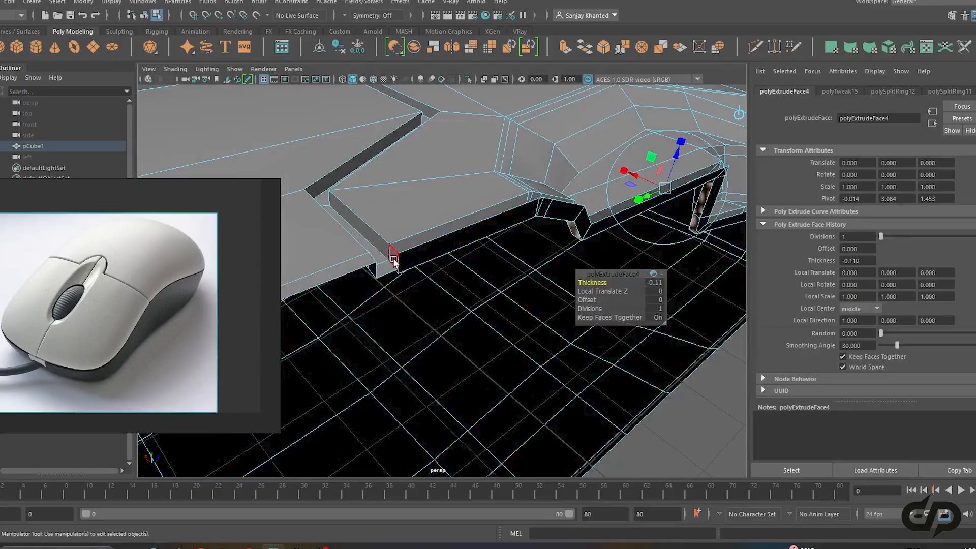
Delete the small end faces of the extruded strip at the button groove
{"action": "left_click", "coordinate": [394, 258]}
{"action": "key", "text": "Delete"}
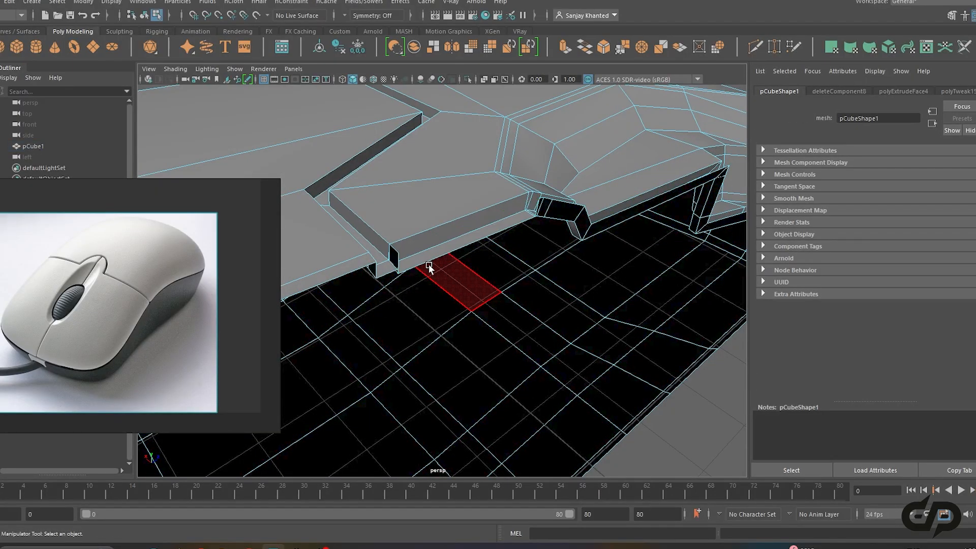
{"action": "key", "text": "Delete"}
Merge the loose vertex pairs at the strip's rear end beside the button groove
{"action": "left_click_drag", "start_coordinate": [452, 267], "coordinate": [473, 246], "text": "alt"}
{"action": "key", "text": "F9"}
{"action": "right_click", "coordinate": [452, 170], "text": "shift"}
{"action": "mouse_move", "coordinate": [450, 141]}
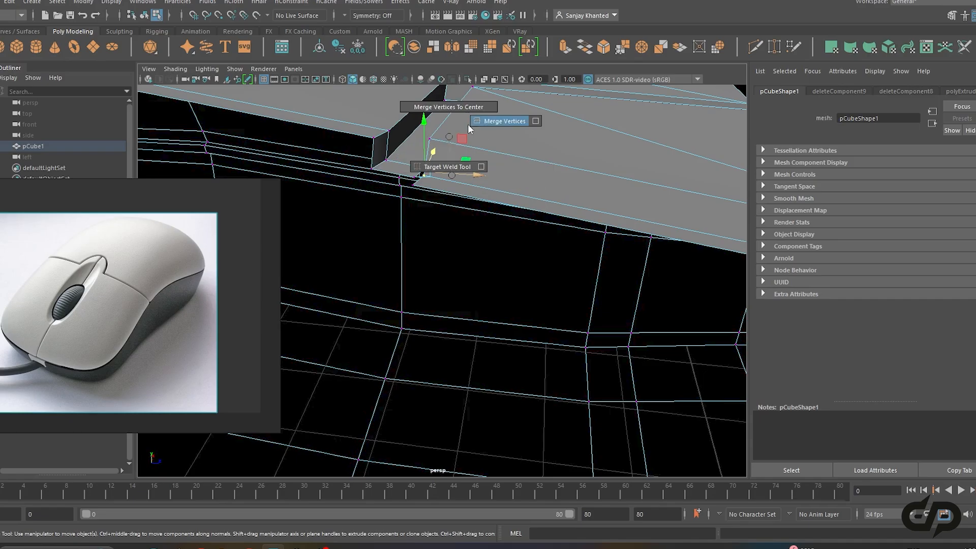
{"action": "left_click", "coordinate": [475, 126]}
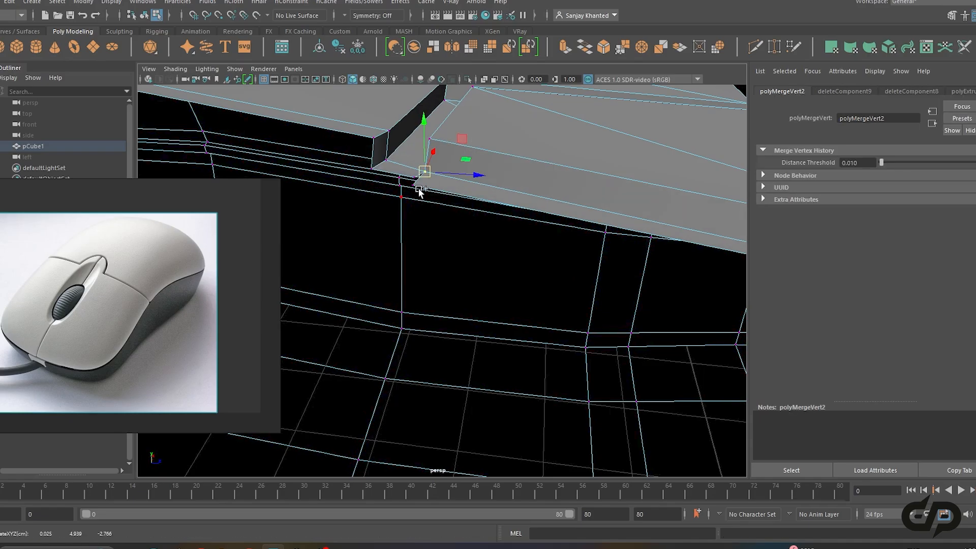
{"action": "left_click_drag", "start_coordinate": [411, 177], "coordinate": [428, 224], "text": "alt"}
{"action": "left_click", "coordinate": [423, 225]}
{"action": "left_click", "coordinate": [426, 231], "text": "shift"}
{"action": "right_click_drag", "start_coordinate": [465, 216], "coordinate": [506, 169], "text": "shift"}
Select the extruded strip's faces along the open center border, through the wheel hole to the front lower end, and delete them
{"action": "left_click_drag", "start_coordinate": [506, 169], "coordinate": [503, 308], "text": "alt"}
{"action": "right_click_drag", "start_coordinate": [457, 192], "coordinate": [430, 193]}
{"action": "left_click", "coordinate": [439, 185]}
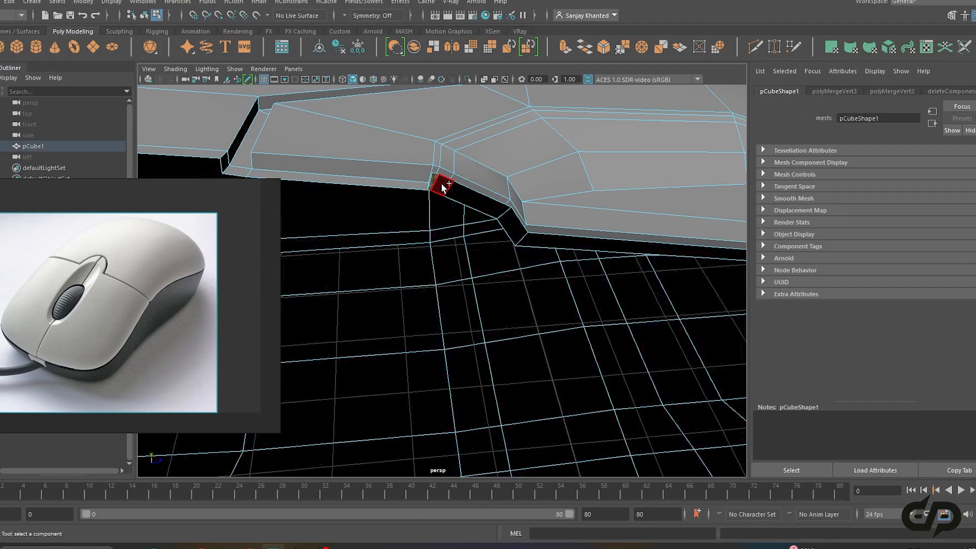
{"action": "left_click_drag", "start_coordinate": [535, 242], "coordinate": [562, 239], "text": "alt"}
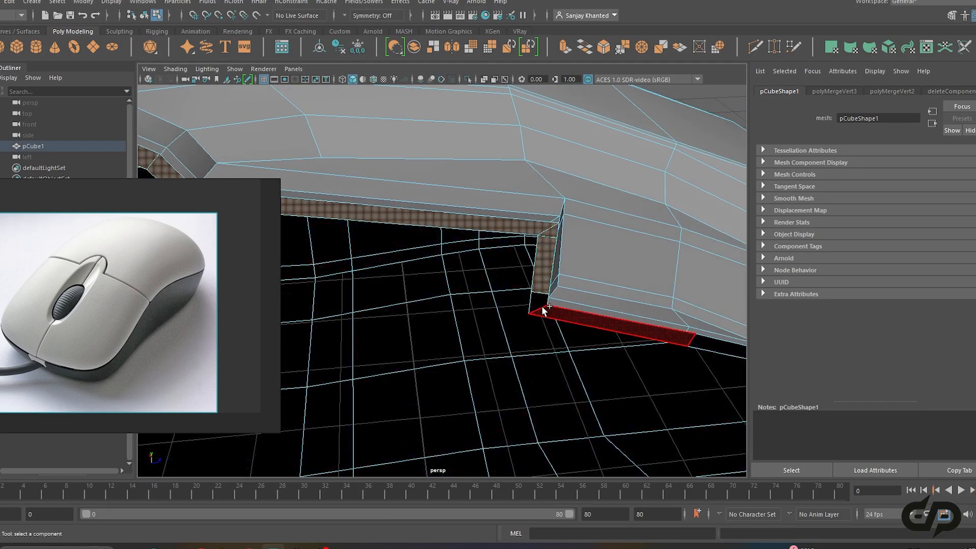
{"action": "left_click_drag", "start_coordinate": [573, 320], "coordinate": [497, 262], "text": "alt"}
{"action": "left_click", "coordinate": [522, 271], "text": "shift"}
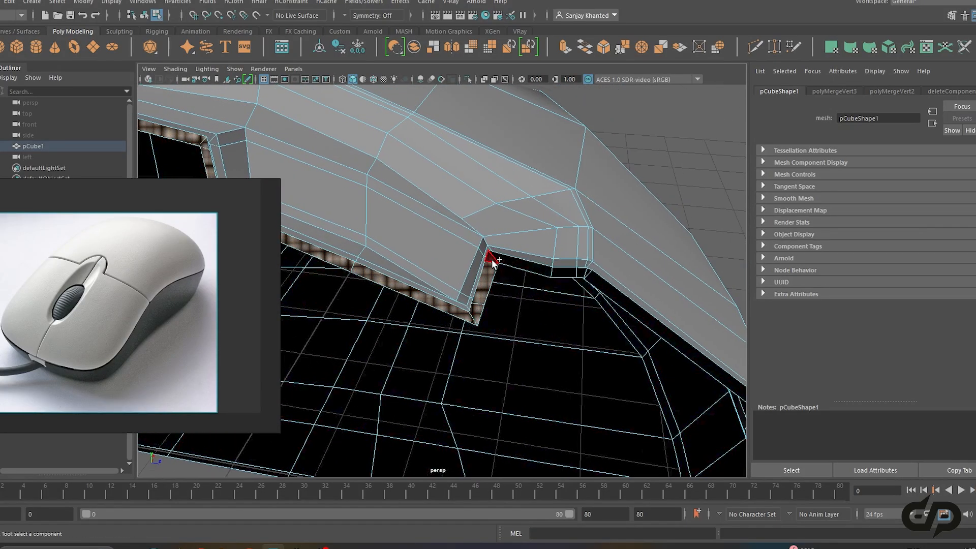
{"action": "left_click", "coordinate": [561, 272], "text": "shift"}
{"action": "left_click", "coordinate": [595, 281], "text": "shift"}
{"action": "left_click_drag", "start_coordinate": [595, 280], "coordinate": [478, 249], "text": "alt"}
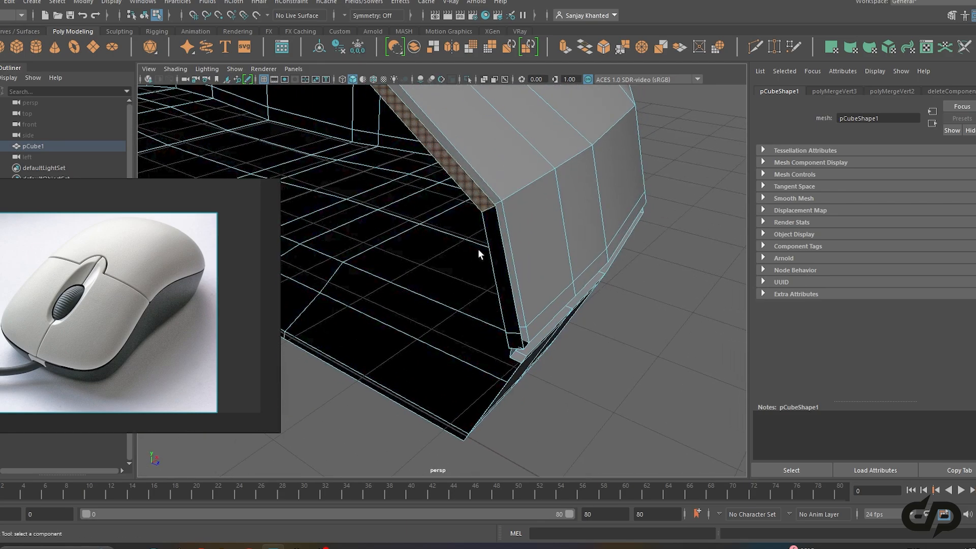
{"action": "left_click", "coordinate": [515, 345], "text": "shift"}
{"action": "left_click_drag", "start_coordinate": [514, 344], "coordinate": [435, 277], "text": "alt"}
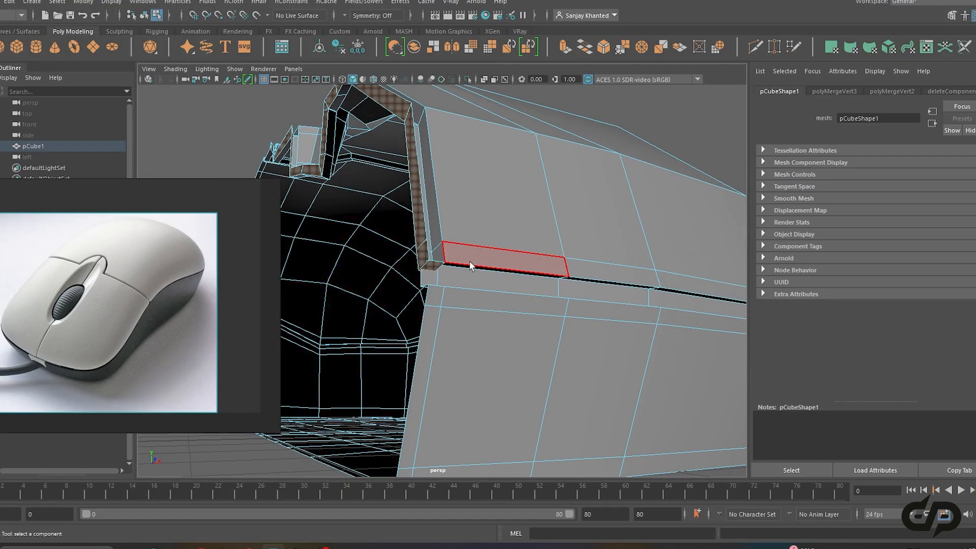
{"action": "key", "text": "Delete"}
Try to merge the vertices at the seam's front lower corner, then undo the merge
{"action": "left_click_drag", "start_coordinate": [468, 264], "coordinate": [457, 285], "text": "alt"}
{"action": "right_click_drag", "start_coordinate": [442, 210], "coordinate": [399, 208]}
{"action": "left_click_drag", "start_coordinate": [418, 239], "coordinate": [463, 275], "text": "alt"}
{"action": "left_click", "coordinate": [480, 280]}
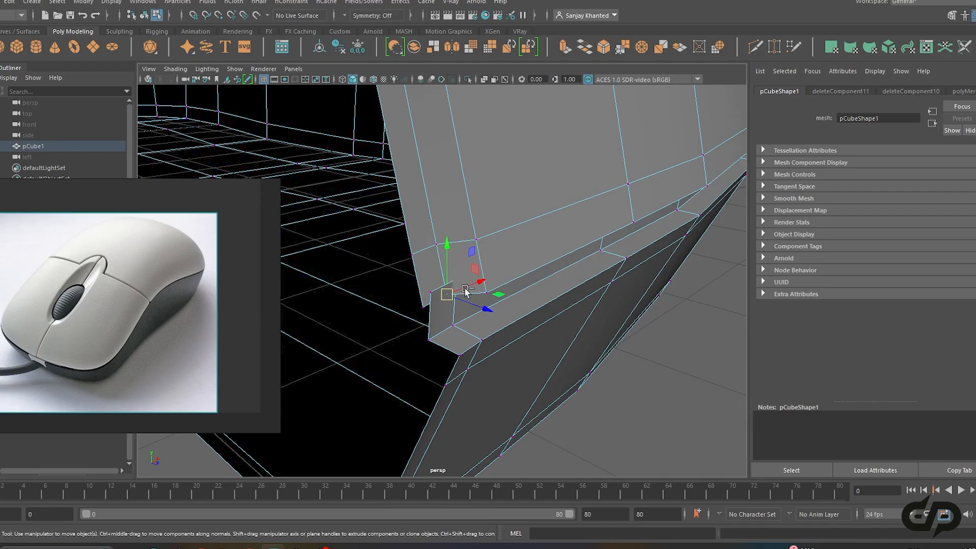
{"action": "right_click_drag", "start_coordinate": [487, 275], "coordinate": [511, 211], "text": "shift"}
{"action": "left_click_drag", "start_coordinate": [511, 213], "coordinate": [599, 229], "text": "alt"}
{"action": "key", "text": "ctrl+z"}
Merge the two loose vertex pairs at the front lower corner, working from inside the shell
{"action": "left_click_drag", "start_coordinate": [567, 257], "coordinate": [650, 271], "text": "alt"}
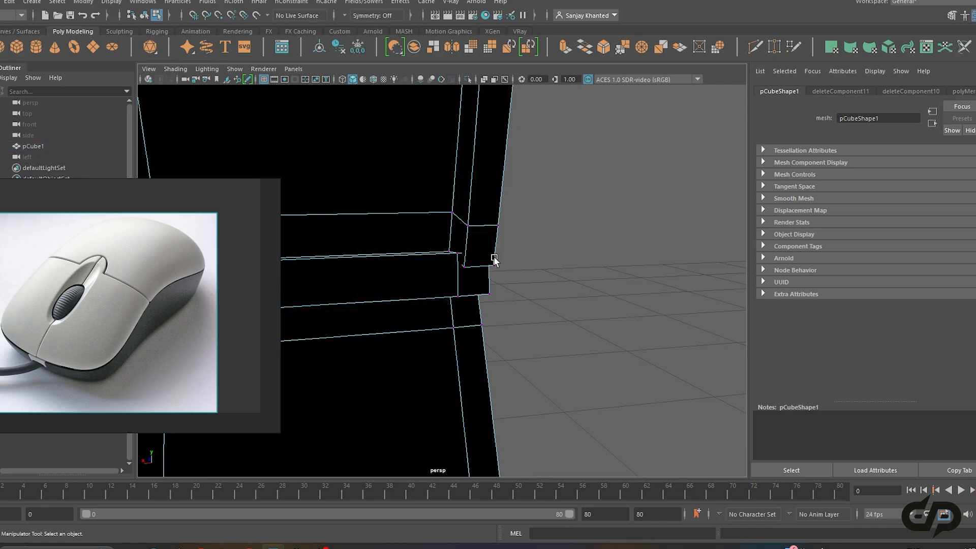
{"action": "left_click_drag", "start_coordinate": [464, 272], "coordinate": [504, 289], "text": "alt"}
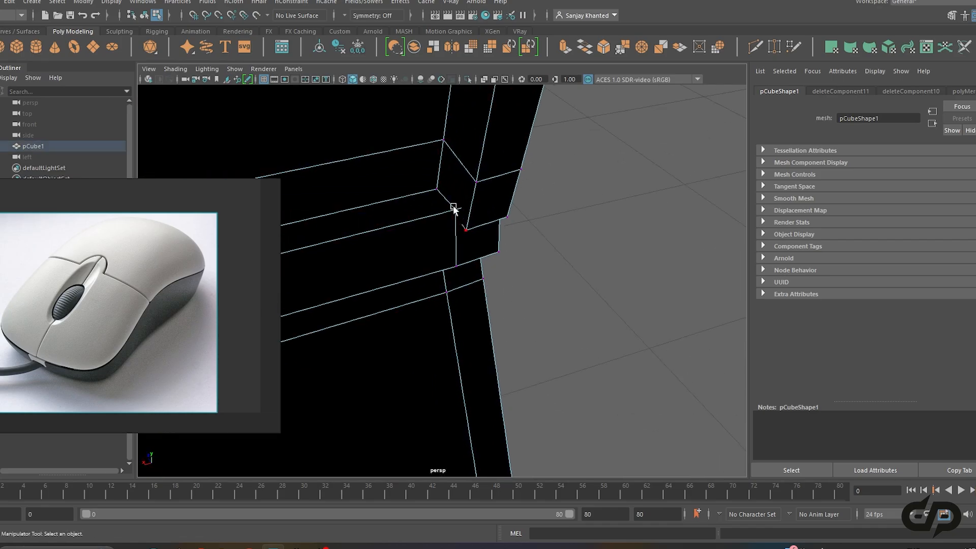
{"action": "right_click_drag", "start_coordinate": [481, 222], "coordinate": [491, 185], "text": "shift"}
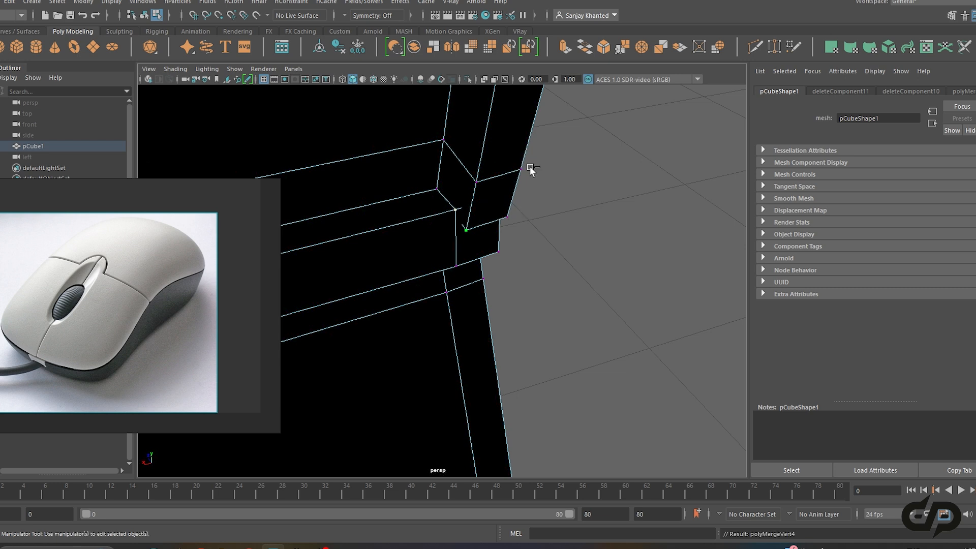
{"action": "left_click_drag", "start_coordinate": [517, 201], "coordinate": [545, 240], "text": "alt"}
{"action": "left_click", "coordinate": [426, 248]}
{"action": "right_click_drag", "start_coordinate": [526, 246], "coordinate": [523, 185], "text": "shift"}
{"action": "left_click_drag", "start_coordinate": [571, 193], "coordinate": [425, 253], "text": "alt"}
Examine the front lower corner and the open center border of the mouse half for remaining faults
{"action": "key", "text": "w"}
{"action": "mouse_move", "coordinate": [455, 262]}
{"action": "left_mouse_down", "text": "alt"}
{"action": "mouse_move", "coordinate": [448, 267]}
{"action": "mouse_move", "coordinate": [460, 277]}
{"action": "mouse_move", "coordinate": [457, 254]}
{"action": "left_mouse_up", "text": "alt"}
{"action": "left_click", "coordinate": [430, 250]}
{"action": "scroll", "coordinate": [457, 254], "scroll_direction": "down", "scroll_amount": 8}
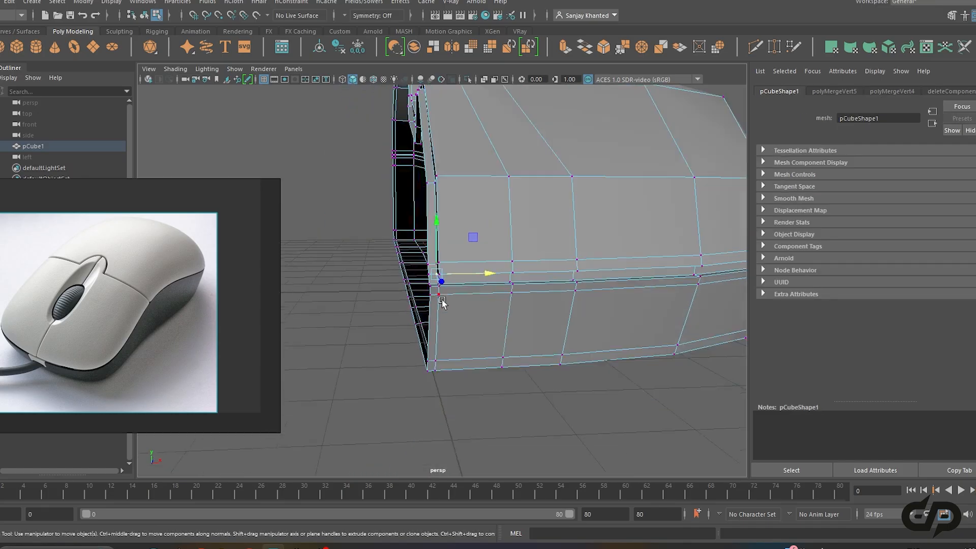
{"action": "middle_click_drag", "start_coordinate": [512, 266], "coordinate": [514, 307], "text": "alt"}
{"action": "left_click_drag", "start_coordinate": [514, 307], "coordinate": [523, 327], "text": "alt"}
{"action": "middle_click_drag", "start_coordinate": [496, 320], "coordinate": [498, 394], "text": "alt"}
{"action": "left_click_drag", "start_coordinate": [499, 395], "coordinate": [654, 340], "text": "alt"}
{"action": "left_click_drag", "start_coordinate": [616, 257], "coordinate": [558, 302], "text": "alt"}
{"action": "right_click_drag", "start_coordinate": [558, 302], "coordinate": [386, 260], "text": "alt"}
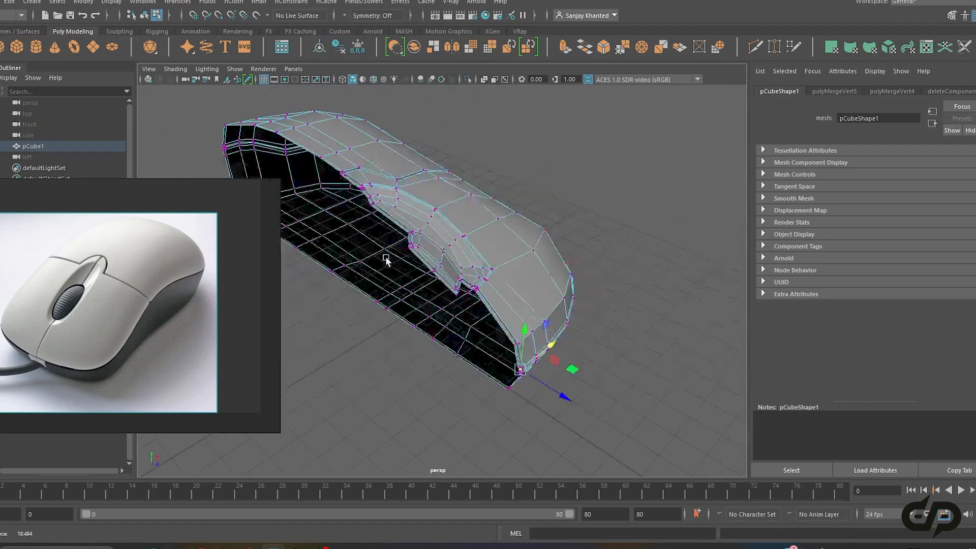
{"action": "left_click_drag", "start_coordinate": [549, 237], "coordinate": [486, 230], "text": "alt"}
Return the mouse half to object mode and check its seam in smoothed preview
{"action": "right_click_drag", "start_coordinate": [485, 210], "coordinate": [535, 199]}
{"action": "left_click_drag", "start_coordinate": [530, 229], "coordinate": [512, 228], "text": "alt"}
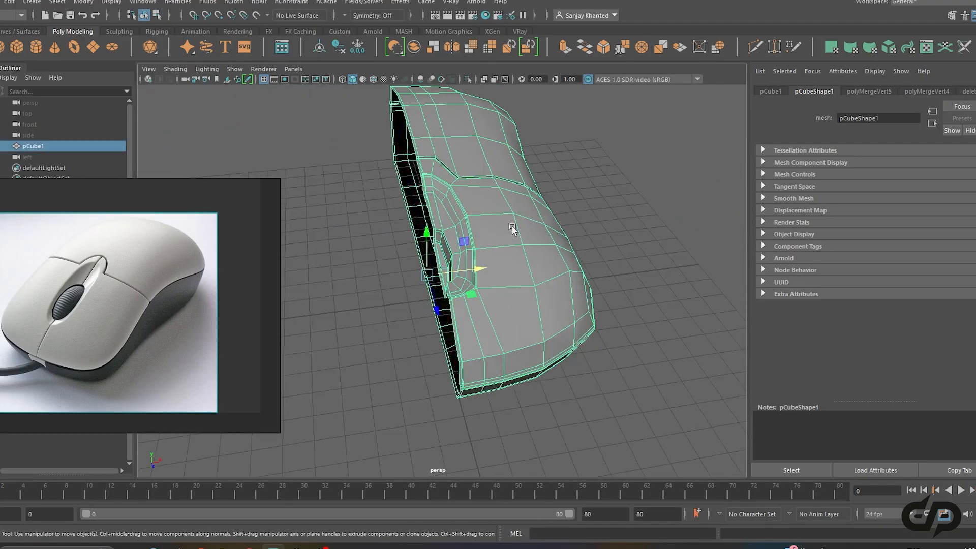
{"action": "key", "text": "3"}
{"action": "left_click", "coordinate": [616, 217]}
{"action": "mouse_move", "coordinate": [533, 287]}
{"action": "left_mouse_down", "text": "alt"}
{"action": "mouse_move", "coordinate": [568, 261]}
{"action": "mouse_move", "coordinate": [533, 275]}
{"action": "mouse_move", "coordinate": [540, 249]}
{"action": "mouse_move", "coordinate": [542, 275]}
{"action": "left_mouse_up", "text": "alt"}
{"action": "left_click_drag", "start_coordinate": [446, 262], "coordinate": [468, 322], "text": "alt"}
{"action": "left_click", "coordinate": [488, 295]}
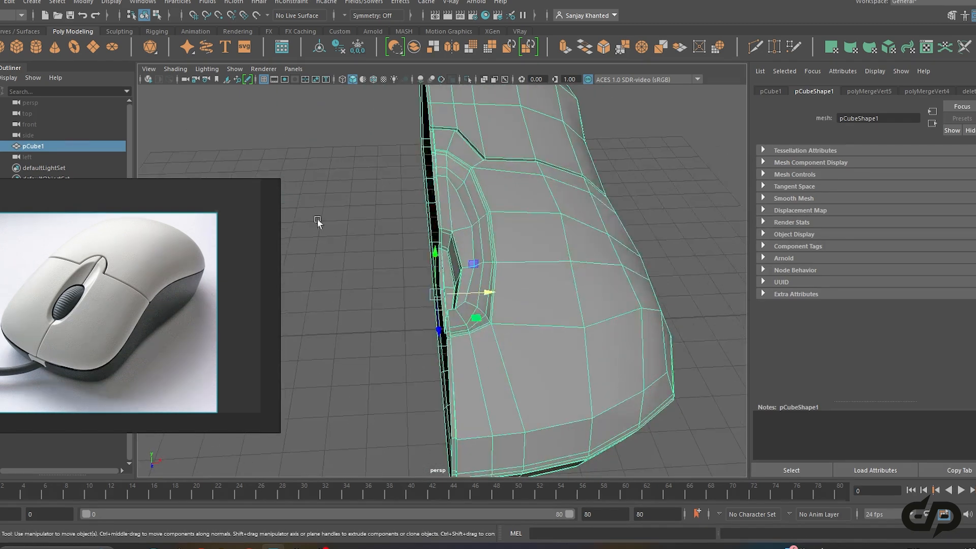
Create a mirrored copy of the mouse half with Duplicate Special and show both halves smoothed
{"action": "left_click", "coordinate": [9, 3]}
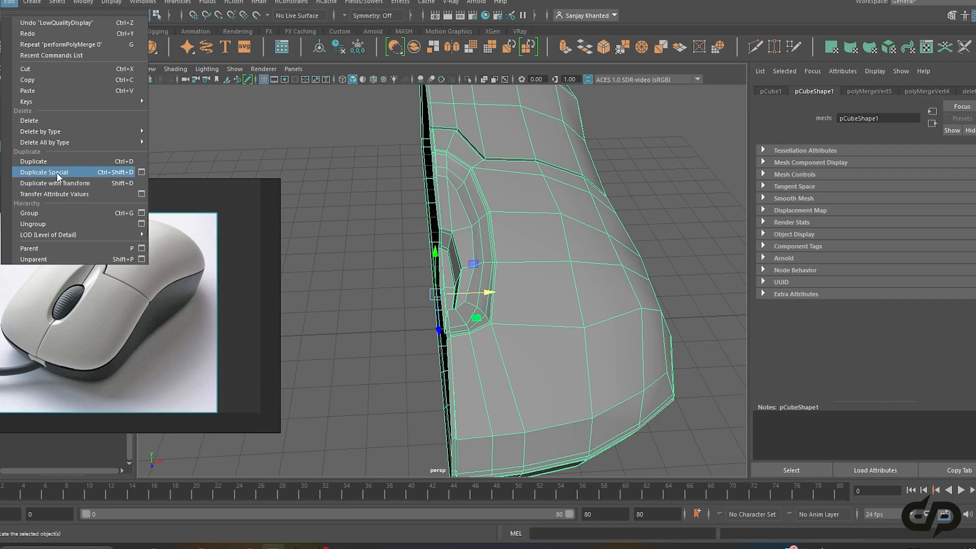
{"action": "left_click", "coordinate": [56, 175]}
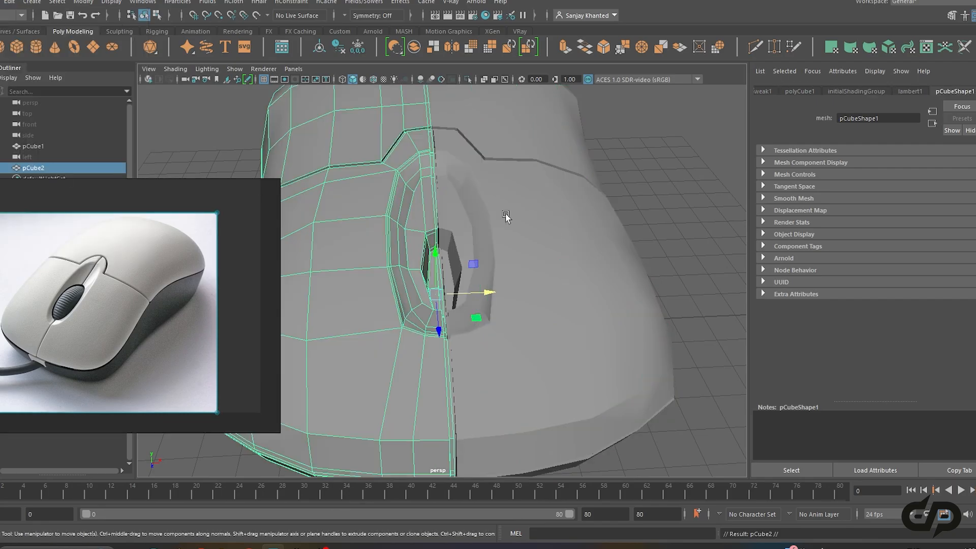
{"action": "scroll", "coordinate": [505, 216], "scroll_direction": "down", "scroll_amount": 3}
{"action": "left_click_drag", "start_coordinate": [505, 215], "coordinate": [540, 216], "text": "alt"}
{"action": "left_click", "coordinate": [509, 226]}
{"action": "left_click", "coordinate": [631, 281]}
{"action": "left_click_drag", "start_coordinate": [631, 281], "coordinate": [563, 309], "text": "alt"}
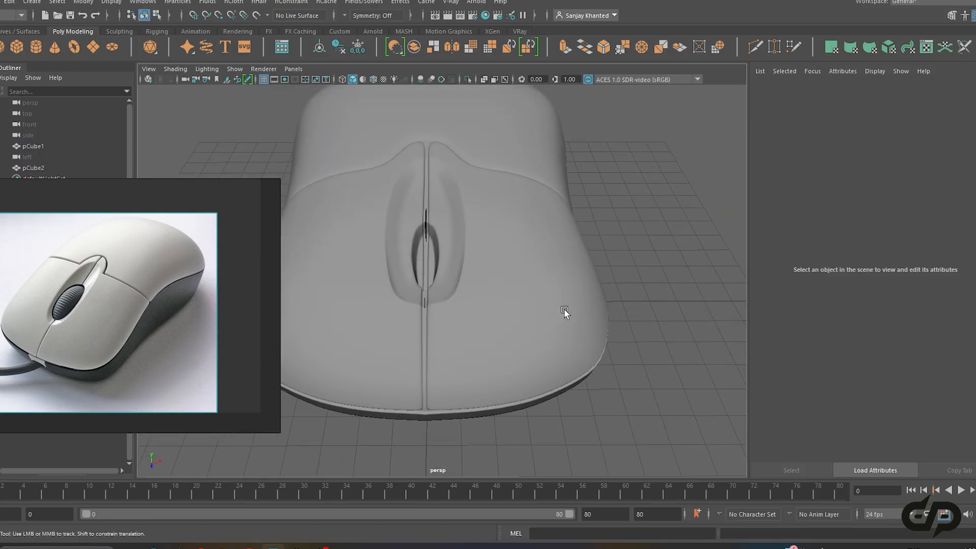
Move the mouse half's center-border vertices behind the wheel hole sideways to close the upper part of the black seam gap
{"action": "scroll", "coordinate": [479, 279], "scroll_direction": "down", "scroll_amount": 3}
{"action": "left_click_drag", "start_coordinate": [479, 279], "coordinate": [423, 292], "text": "alt"}
{"action": "scroll", "coordinate": [431, 269], "scroll_direction": "up", "scroll_amount": 4}
{"action": "left_click_drag", "start_coordinate": [493, 265], "coordinate": [416, 289], "text": "alt"}
{"action": "left_click", "coordinate": [384, 247]}
{"action": "scroll", "coordinate": [416, 262], "scroll_direction": "up", "scroll_amount": 3}
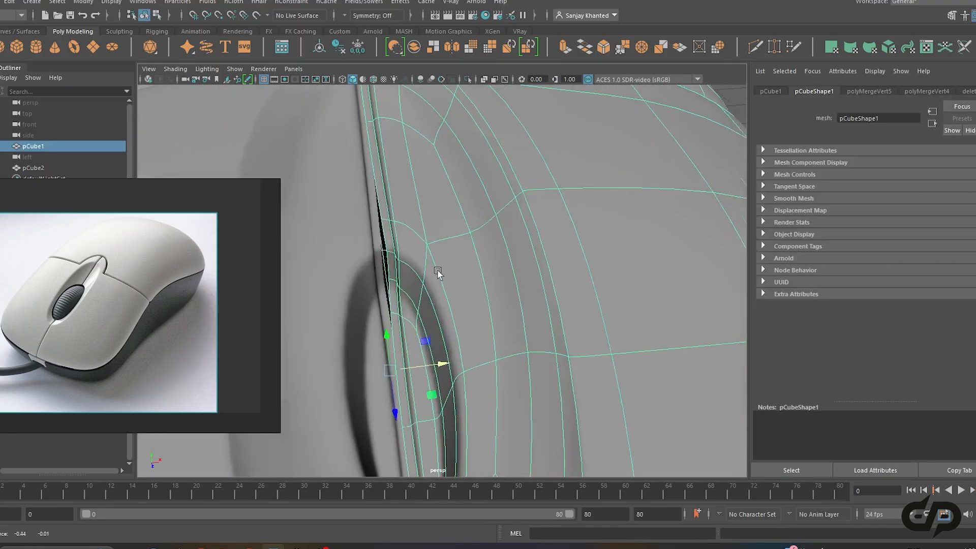
{"action": "right_click_drag", "start_coordinate": [419, 210], "coordinate": [373, 203]}
{"action": "scroll", "coordinate": [403, 244], "scroll_direction": "up", "scroll_amount": 2}
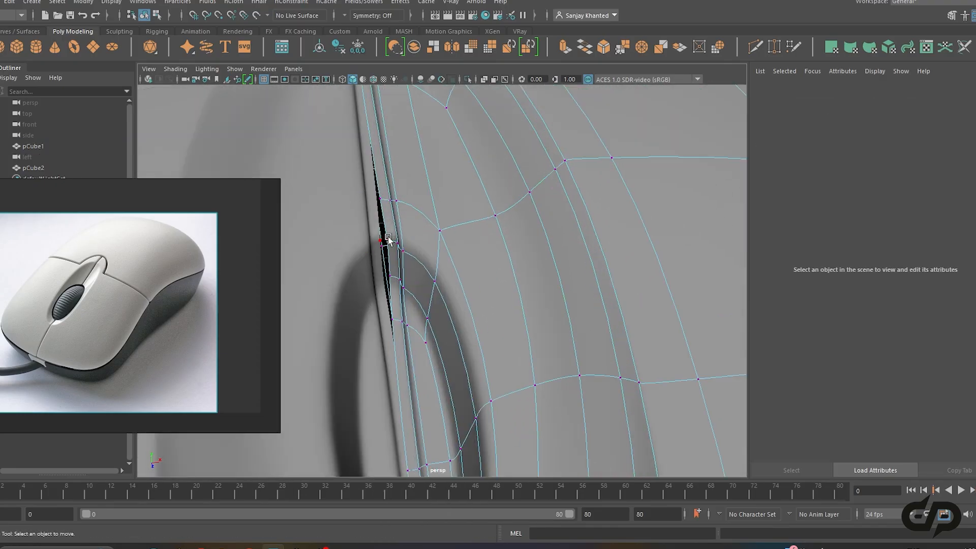
{"action": "left_click", "coordinate": [388, 239]}
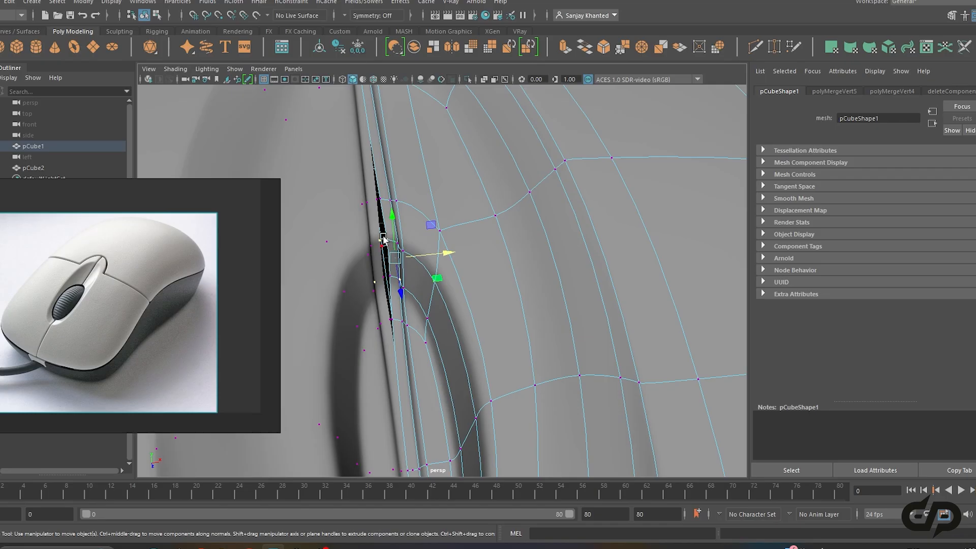
{"action": "left_click_drag", "start_coordinate": [384, 239], "coordinate": [362, 183], "text": "alt"}
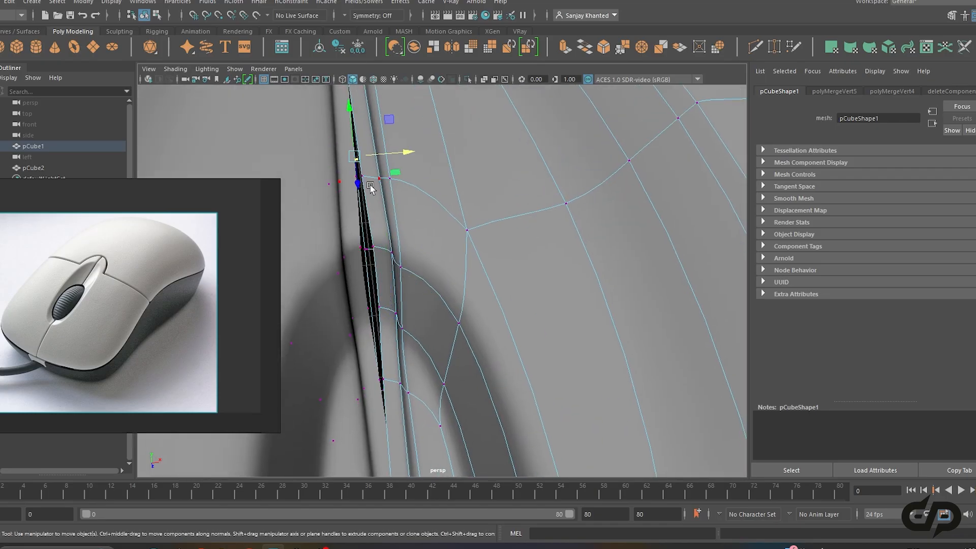
{"action": "left_click_drag", "start_coordinate": [413, 227], "coordinate": [415, 228], "text": "shift"}
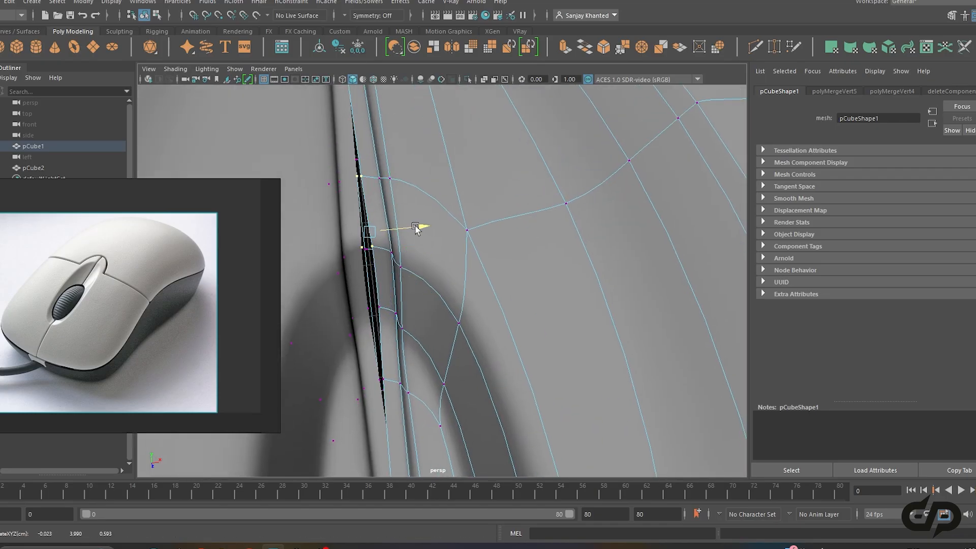
{"action": "key", "text": "ctrl+z"}
{"action": "left_click_drag", "start_coordinate": [411, 231], "coordinate": [409, 230]}
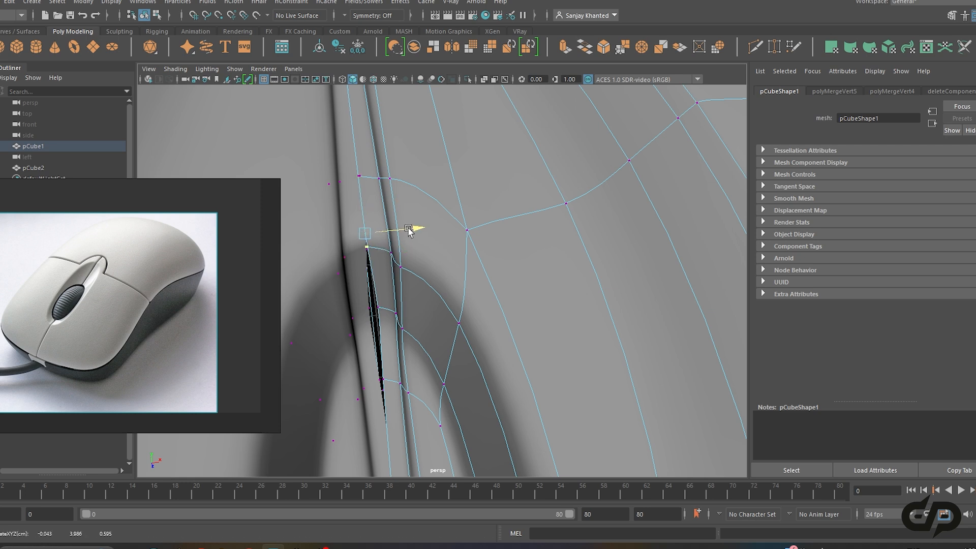
Shift the next lower center-border vertices at the rear end of the wheel hole sideways to close the remaining gap there
{"action": "middle_click_drag", "start_coordinate": [392, 330], "coordinate": [395, 255], "text": "alt"}
{"action": "left_click_drag", "start_coordinate": [421, 248], "coordinate": [413, 247]}
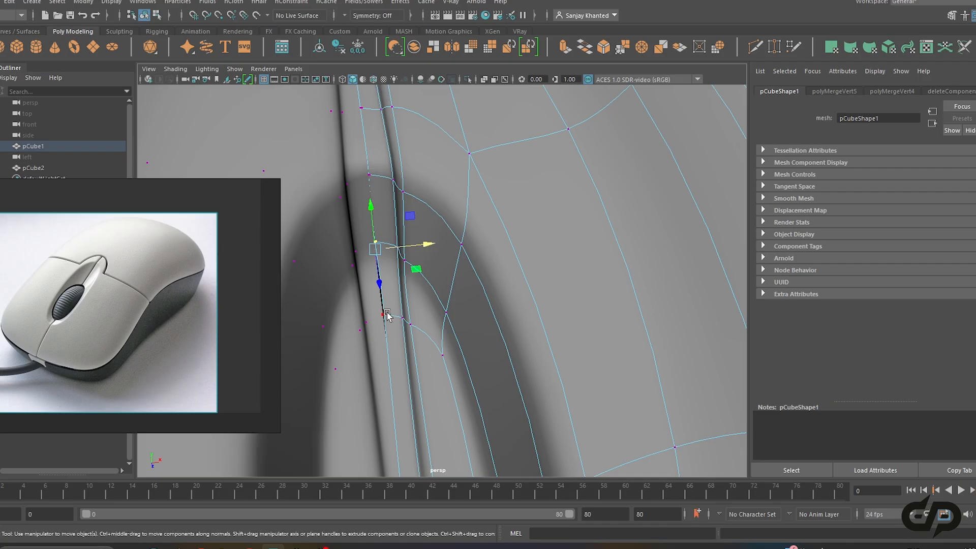
{"action": "left_click_drag", "start_coordinate": [424, 275], "coordinate": [422, 274]}
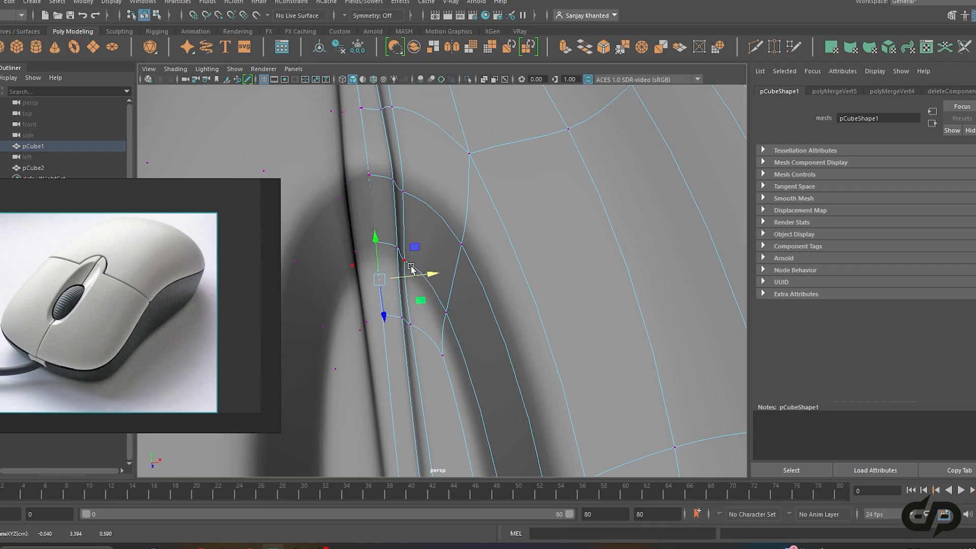
Move the center-border vertices just in front of the wheel hole sideways until both mouse halves meet
{"action": "right_click_drag", "start_coordinate": [411, 267], "coordinate": [371, 267], "text": "alt"}
{"action": "middle_click_drag", "start_coordinate": [386, 274], "coordinate": [391, 183], "text": "alt"}
{"action": "right_click_drag", "start_coordinate": [401, 300], "coordinate": [372, 303], "text": "alt"}
{"action": "left_click", "coordinate": [373, 303]}
{"action": "middle_click_drag", "start_coordinate": [387, 355], "coordinate": [391, 229], "text": "alt"}
{"action": "right_click_drag", "start_coordinate": [387, 304], "coordinate": [454, 362], "text": "alt"}
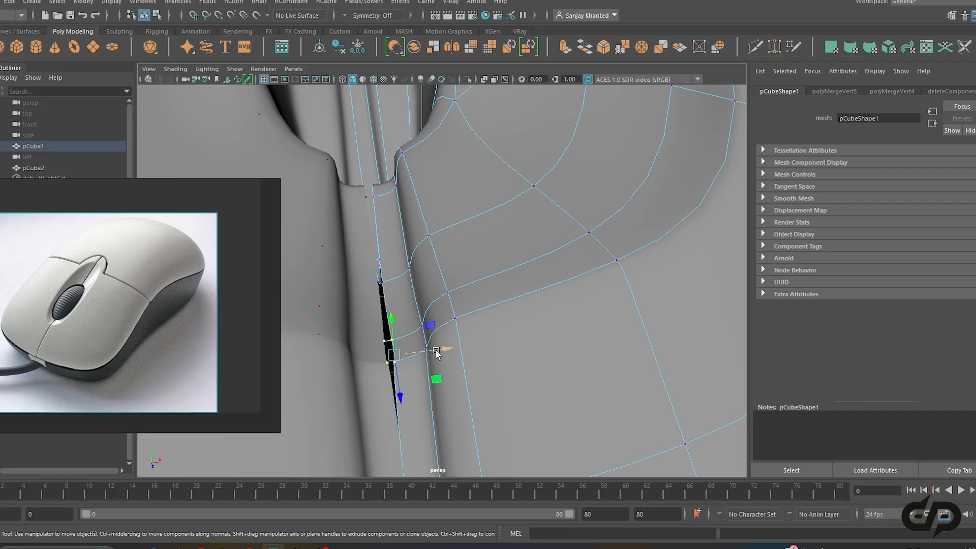
{"action": "left_click_drag", "start_coordinate": [436, 350], "coordinate": [433, 350]}
{"action": "left_click", "coordinate": [426, 345]}
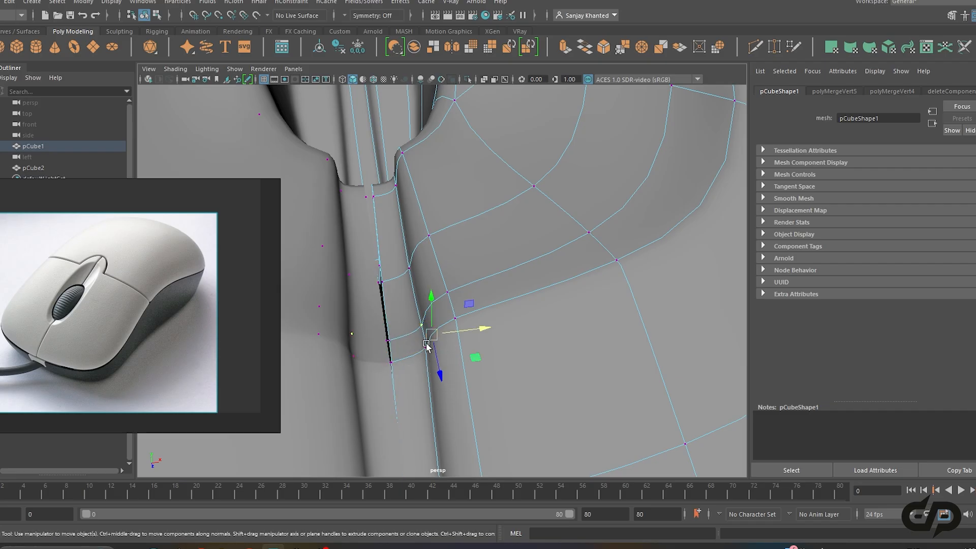
{"action": "left_click_drag", "start_coordinate": [428, 343], "coordinate": [425, 342]}
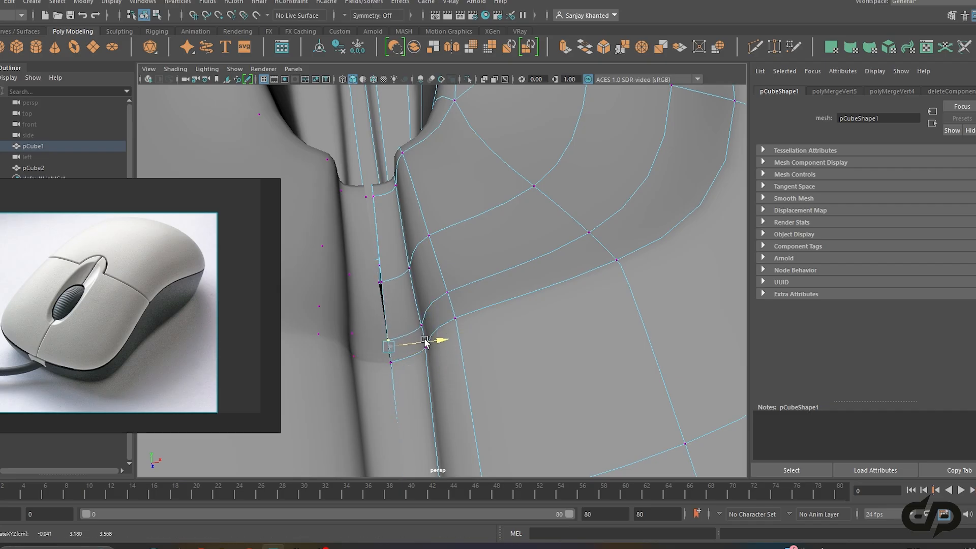
{"action": "left_click", "coordinate": [409, 283]}
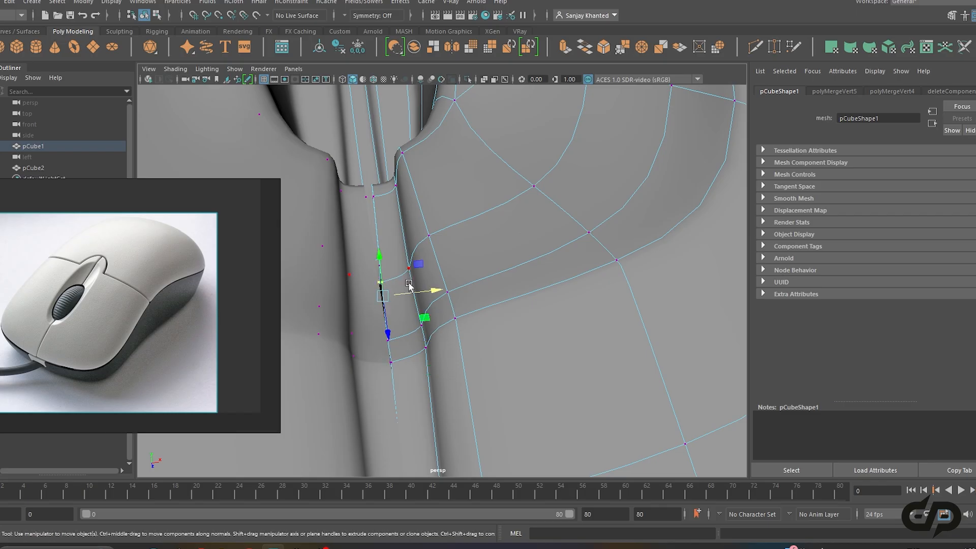
{"action": "left_click_drag", "start_coordinate": [414, 287], "coordinate": [423, 293]}
Adjust the center-border vertices at the wheel hole's front edge sideways and close the gap seen from the opposite direction
{"action": "left_click_drag", "start_coordinate": [376, 217], "coordinate": [404, 230], "text": "alt"}
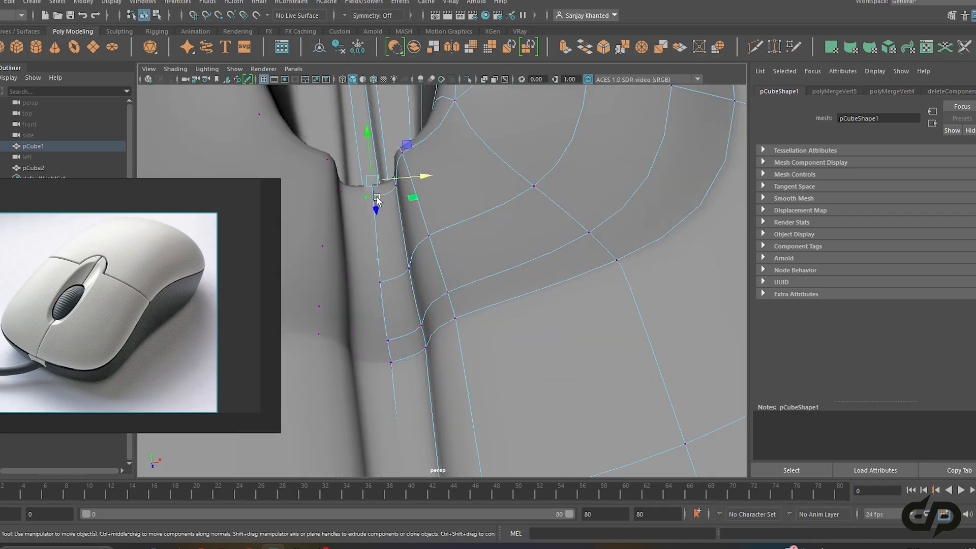
{"action": "left_click_drag", "start_coordinate": [409, 181], "coordinate": [414, 182]}
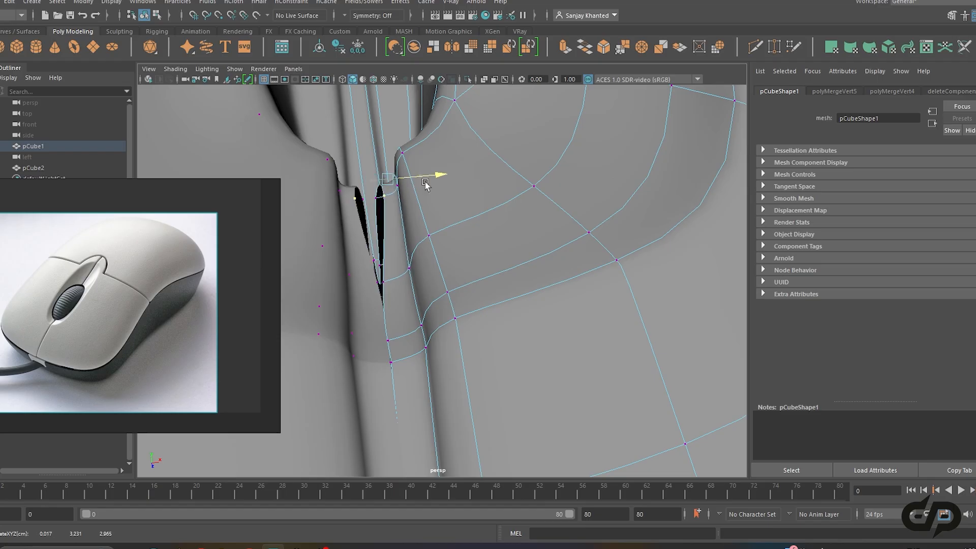
{"action": "left_click_drag", "start_coordinate": [405, 177], "coordinate": [405, 177]}
{"action": "left_click_drag", "start_coordinate": [402, 148], "coordinate": [435, 257], "text": "alt"}
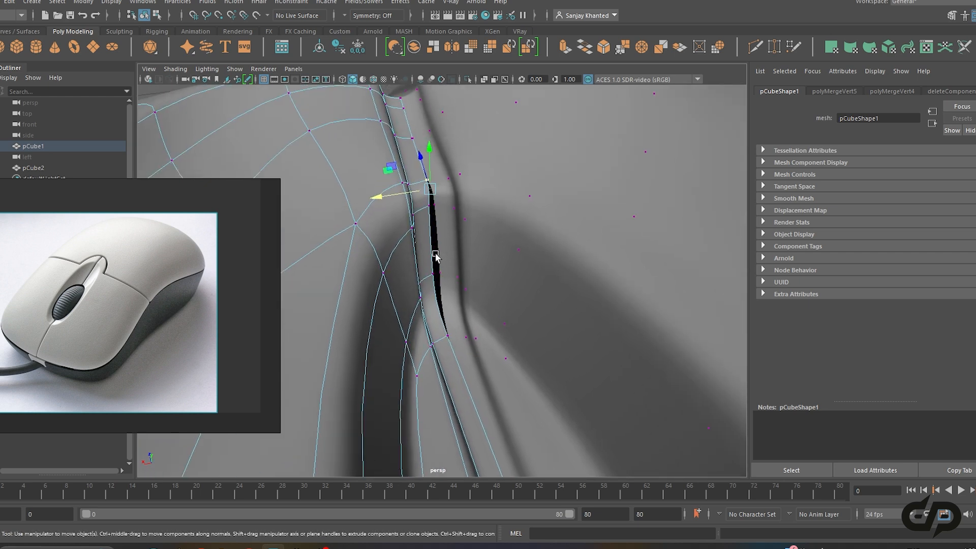
{"action": "left_click_drag", "start_coordinate": [389, 197], "coordinate": [388, 198]}
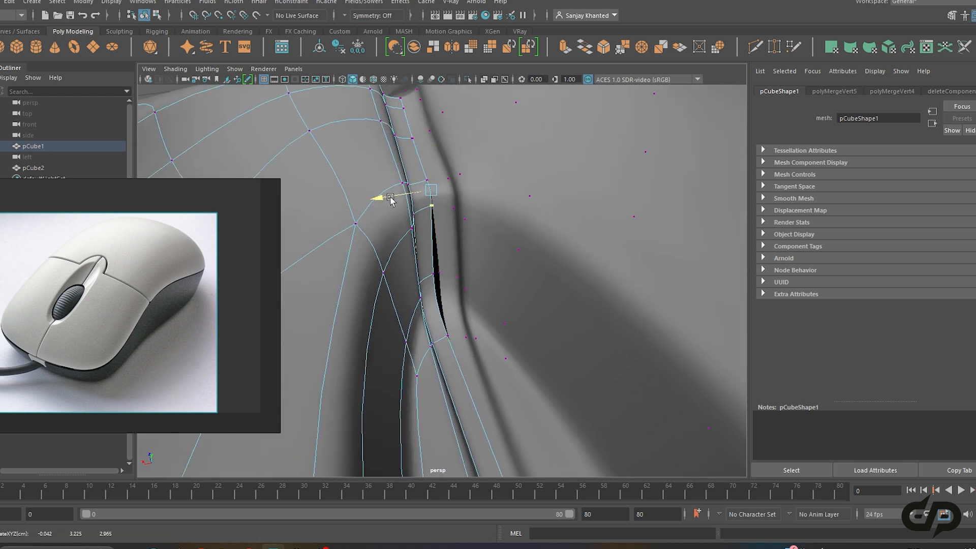
{"action": "left_click", "coordinate": [431, 278]}
{"action": "left_click_drag", "start_coordinate": [416, 286], "coordinate": [540, 279]}
Return the mouse half to object mode and examine the smoothed center seam around the wheel hole
{"action": "scroll", "coordinate": [385, 268], "scroll_direction": "down", "scroll_amount": 8}
{"action": "left_click_drag", "start_coordinate": [487, 320], "coordinate": [465, 338], "text": "alt"}
{"action": "right_click_drag", "start_coordinate": [462, 209], "coordinate": [515, 191]}
{"action": "left_click", "coordinate": [555, 399]}
{"action": "left_click_drag", "start_coordinate": [521, 405], "coordinate": [368, 263], "text": "alt"}
{"action": "scroll", "coordinate": [368, 263], "scroll_direction": "down", "scroll_amount": 5}
{"action": "right_click_drag", "start_coordinate": [368, 263], "coordinate": [452, 297], "text": "alt"}
{"action": "left_click_drag", "start_coordinate": [452, 298], "coordinate": [437, 283], "text": "alt"}
{"action": "right_click_drag", "start_coordinate": [438, 283], "coordinate": [499, 332], "text": "alt"}
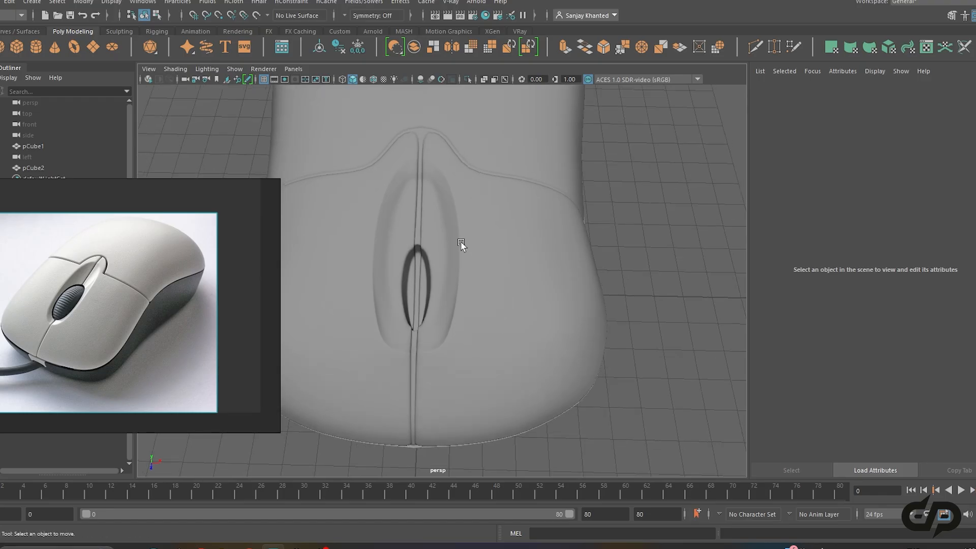
Turn off smoothing on the mouse half and insert an edge loop beside the button split behind the wheel recess
{"action": "left_click", "coordinate": [460, 248]}
{"action": "key", "text": "1"}
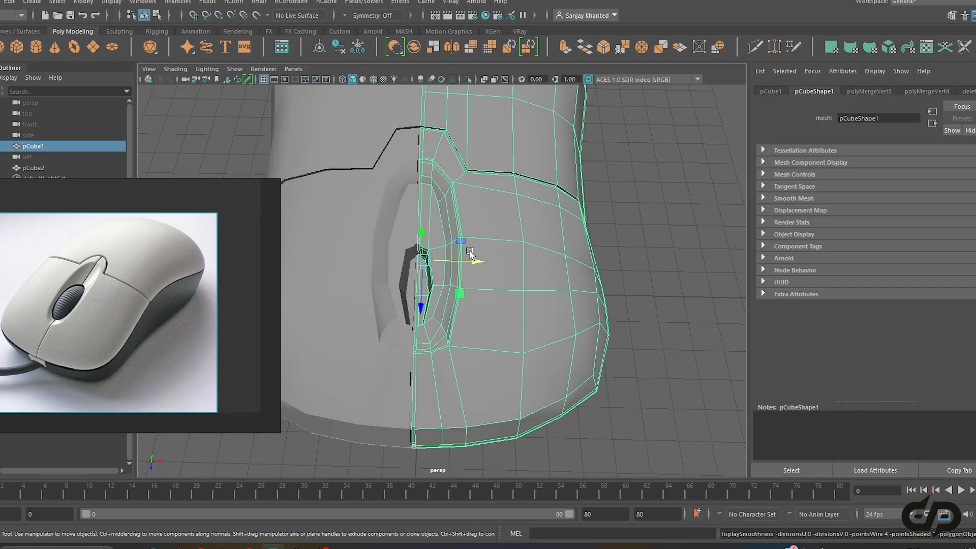
{"action": "key", "text": "3"}
{"action": "left_click_drag", "start_coordinate": [501, 323], "coordinate": [514, 290], "text": "alt"}
{"action": "key", "text": "1"}
{"action": "right_click_drag", "start_coordinate": [514, 290], "coordinate": [492, 329], "text": "alt"}
{"action": "mouse_move", "coordinate": [492, 329]}
{"action": "left_mouse_down", "text": "alt"}
{"action": "mouse_move", "coordinate": [512, 323]}
{"action": "mouse_move", "coordinate": [500, 328]}
{"action": "left_mouse_up", "text": "alt"}
{"action": "middle_click_drag", "start_coordinate": [483, 326], "coordinate": [475, 296], "text": "alt"}
{"action": "left_click_drag", "start_coordinate": [475, 296], "coordinate": [479, 340], "text": "alt"}
{"action": "middle_click_drag", "start_coordinate": [465, 239], "coordinate": [468, 340], "text": "alt"}
{"action": "right_click_drag", "start_coordinate": [468, 340], "coordinate": [483, 292], "text": "alt"}
{"action": "left_click_drag", "start_coordinate": [483, 292], "coordinate": [460, 216], "text": "alt"}
{"action": "right_click", "coordinate": [460, 214], "text": "shift"}
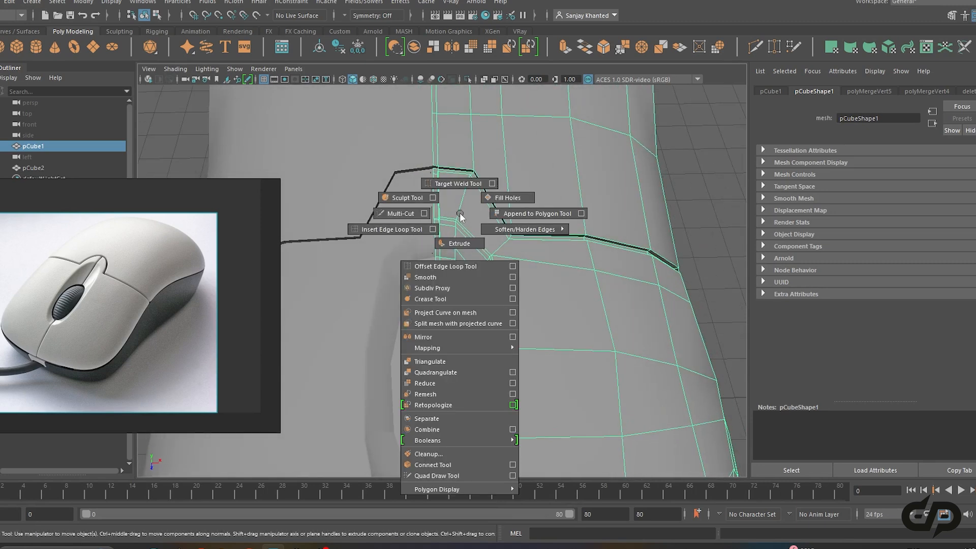
{"action": "left_click", "coordinate": [402, 228]}
{"action": "left_click_drag", "start_coordinate": [388, 225], "coordinate": [456, 216], "text": "alt"}
Return to object mode and examine the button split in smoothed preview from above and from the side
{"action": "right_click", "coordinate": [468, 198]}
{"action": "right_click_drag", "start_coordinate": [469, 198], "coordinate": [500, 176]}
{"action": "key", "text": "3"}
{"action": "left_click", "coordinate": [681, 205]}
{"action": "scroll", "coordinate": [640, 231], "scroll_direction": "down", "scroll_amount": 5}
{"action": "left_click_drag", "start_coordinate": [640, 230], "coordinate": [464, 270], "text": "alt"}
{"action": "middle_click_drag", "start_coordinate": [464, 270], "coordinate": [478, 261], "text": "alt"}
{"action": "right_click_drag", "start_coordinate": [478, 260], "coordinate": [498, 283], "text": "alt"}
{"action": "left_click_drag", "start_coordinate": [497, 280], "coordinate": [533, 257], "text": "alt"}
Insert two supporting edge loops through the mouse half's side close to the button split, and return to object mode
{"action": "left_click", "coordinate": [540, 287]}
{"action": "scroll", "coordinate": [540, 286], "scroll_direction": "up", "scroll_amount": 3}
{"action": "right_click", "coordinate": [533, 254], "text": "shift"}
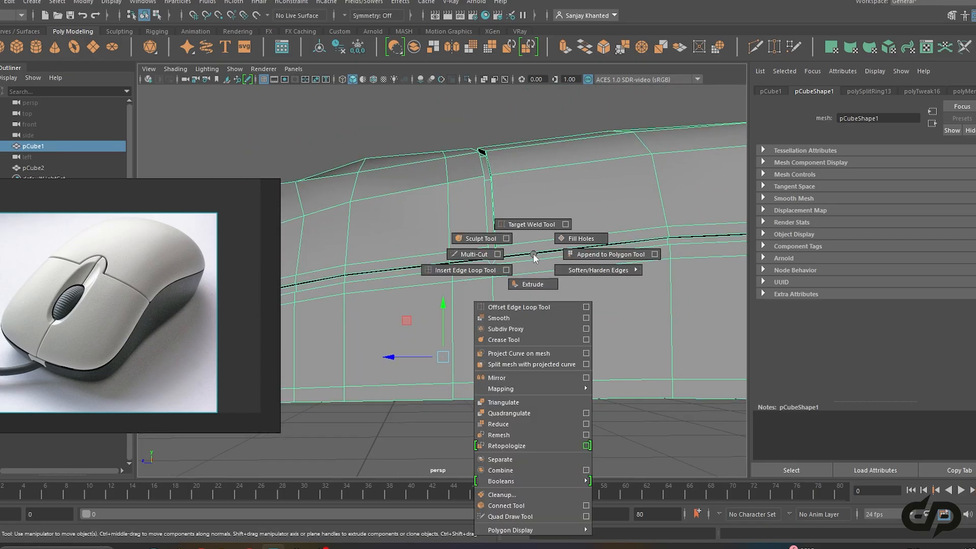
{"action": "left_click", "coordinate": [454, 271]}
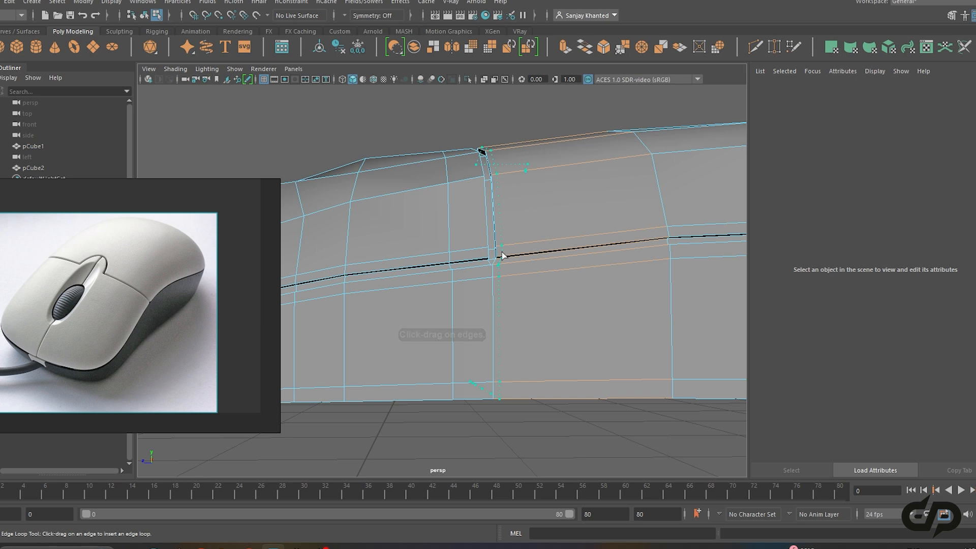
{"action": "left_click", "coordinate": [502, 256]}
{"action": "left_click_drag", "start_coordinate": [504, 269], "coordinate": [528, 300], "text": "alt"}
{"action": "left_click", "coordinate": [519, 241]}
{"action": "key", "text": "w"}
{"action": "right_click_drag", "start_coordinate": [513, 209], "coordinate": [526, 189]}
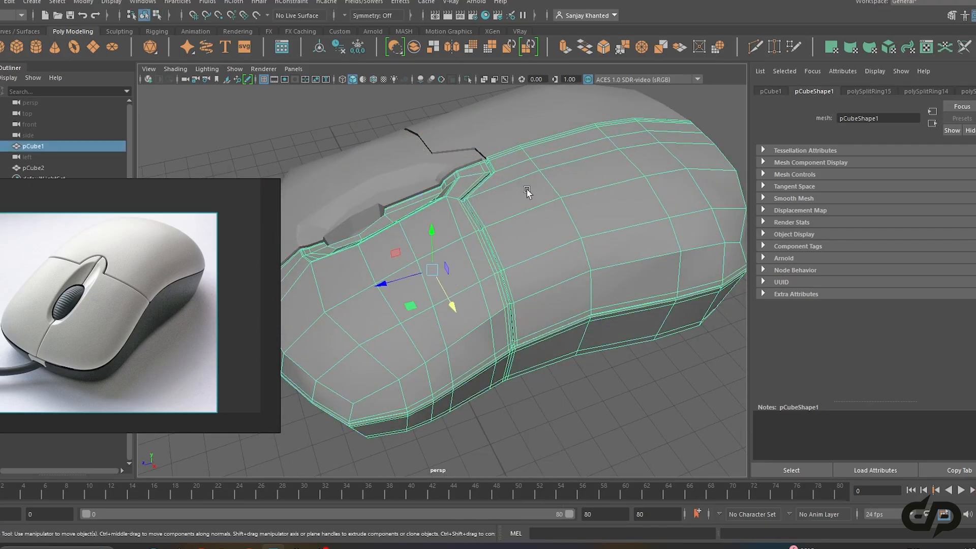
Show the mouse half smoothed and inspect the side wall below the button split
{"action": "key", "text": "3"}
{"action": "left_click", "coordinate": [601, 417]}
{"action": "left_click_drag", "start_coordinate": [601, 416], "coordinate": [559, 346], "text": "alt"}
{"action": "scroll", "coordinate": [559, 380], "scroll_direction": "up", "scroll_amount": 8}
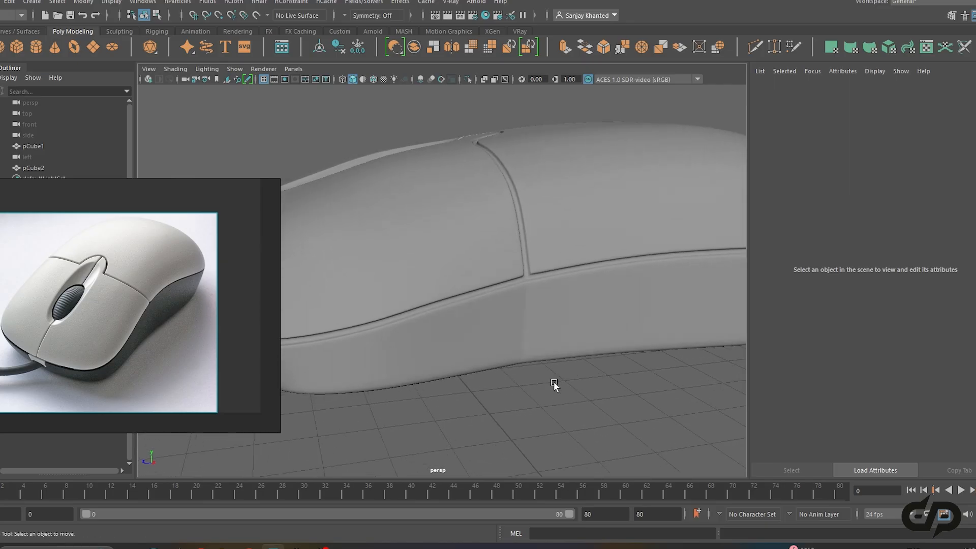
Cut two edges with Multi-Cut from the outer upper vertices under the button split down to the middle lower vertex
{"action": "left_click", "coordinate": [547, 341]}
{"action": "scroll", "coordinate": [547, 341], "scroll_direction": "up", "scroll_amount": 10}
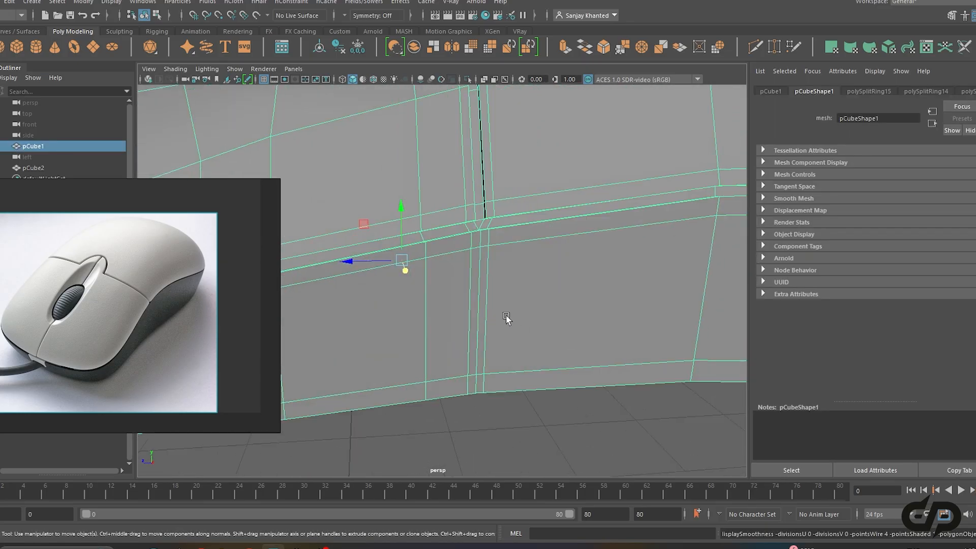
{"action": "scroll", "coordinate": [515, 304], "scroll_direction": "up", "scroll_amount": 2}
{"action": "right_click_drag", "start_coordinate": [497, 209], "coordinate": [449, 211]}
{"action": "left_click", "coordinate": [482, 237]}
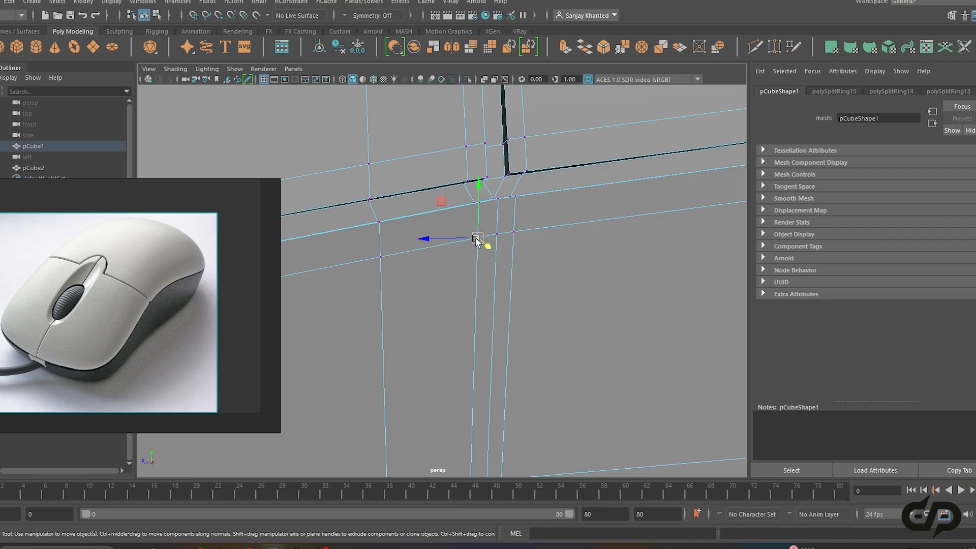
{"action": "left_click_drag", "start_coordinate": [500, 243], "coordinate": [518, 235], "text": "alt"}
{"action": "right_click", "coordinate": [512, 214], "text": "shift"}
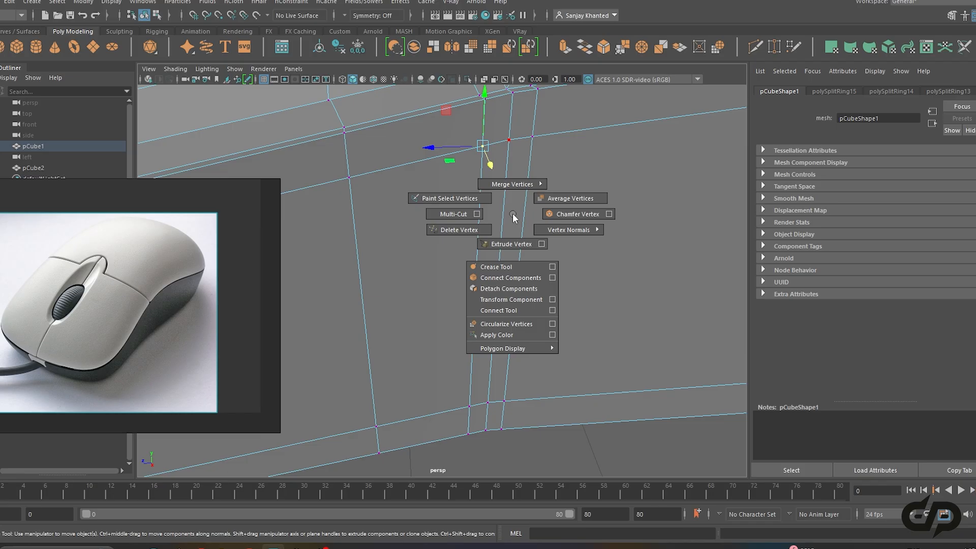
{"action": "left_click", "coordinate": [464, 214]}
{"action": "left_click", "coordinate": [483, 147]}
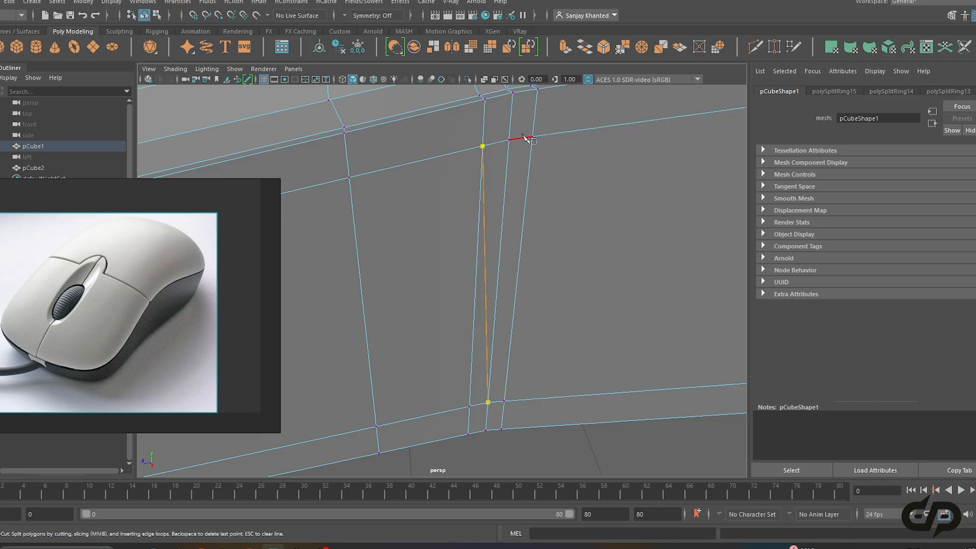
{"action": "key", "text": "w"}
{"action": "right_click_drag", "start_coordinate": [527, 210], "coordinate": [532, 177]}
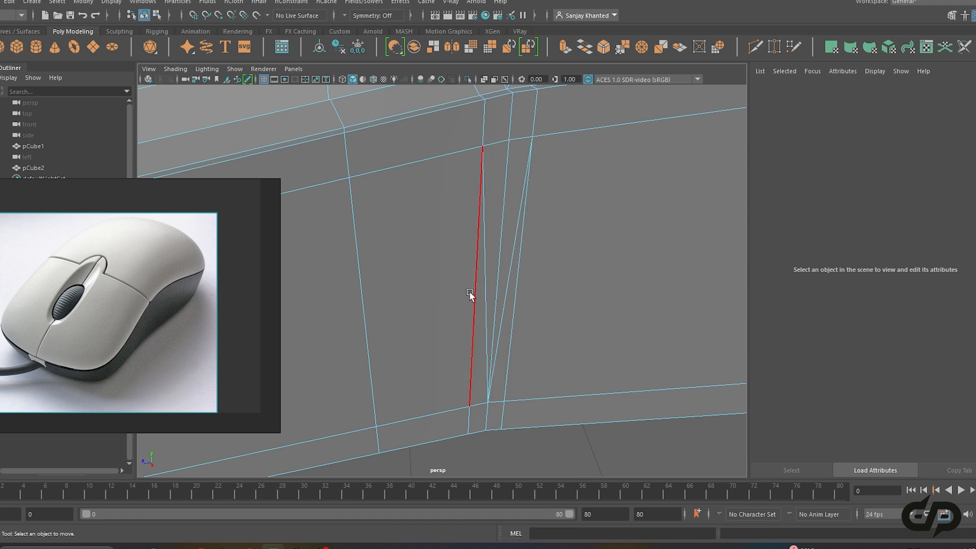
Delete the two original outer edges on the side wall and their short continuations along the lower rim
{"action": "left_click", "coordinate": [474, 307]}
{"action": "left_click", "coordinate": [511, 359], "text": "shift"}
{"action": "key", "text": "Delete"}
{"action": "left_click", "coordinate": [508, 415]}
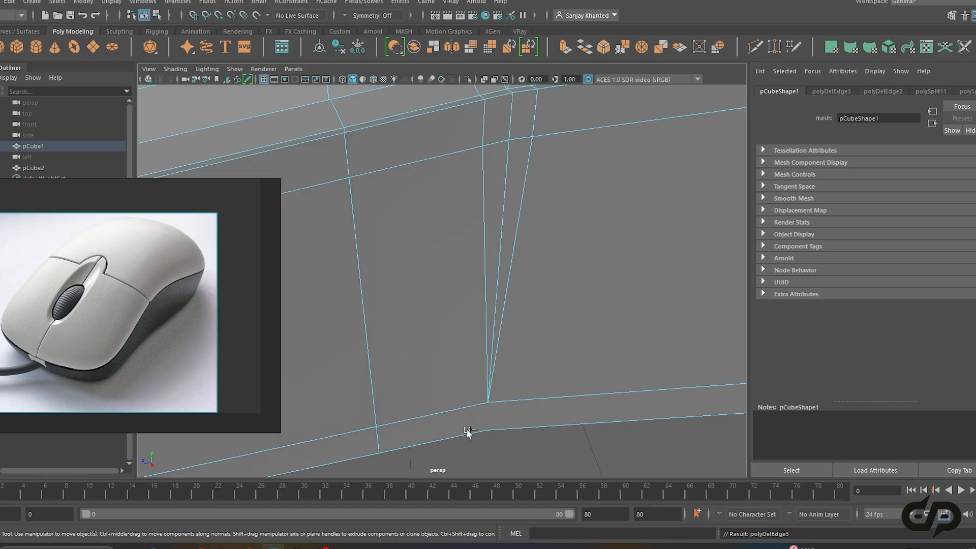
{"action": "left_click", "coordinate": [524, 441]}
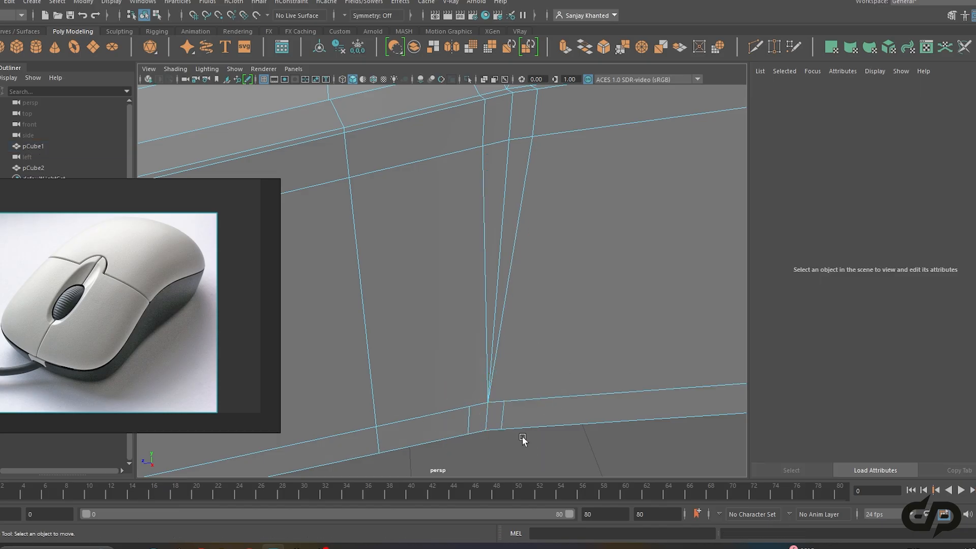
{"action": "left_click", "coordinate": [503, 419]}
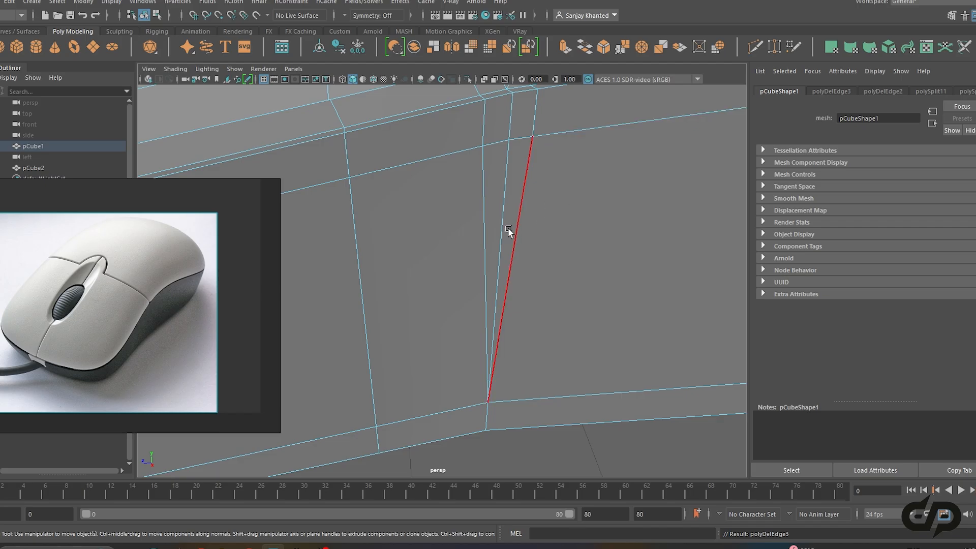
Return to object mode and check the reworked side wall under the button split in smoothed preview
{"action": "scroll", "coordinate": [567, 193], "scroll_direction": "down", "scroll_amount": 5}
{"action": "left_click_drag", "start_coordinate": [568, 193], "coordinate": [566, 266], "text": "alt"}
{"action": "right_click_drag", "start_coordinate": [565, 209], "coordinate": [618, 194]}
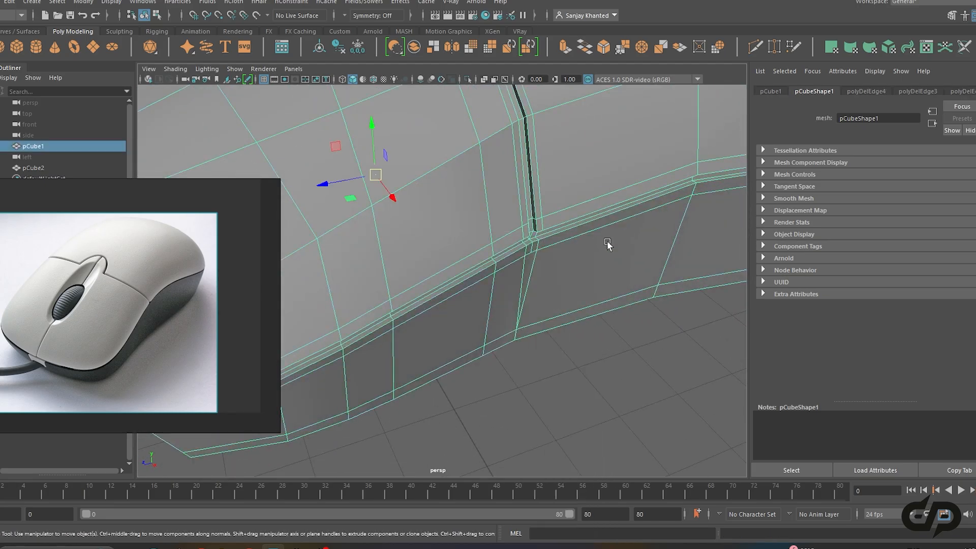
{"action": "key", "text": "3"}
{"action": "left_click", "coordinate": [614, 377]}
{"action": "scroll", "coordinate": [614, 377], "scroll_direction": "down", "scroll_amount": 3}
{"action": "left_click_drag", "start_coordinate": [613, 377], "coordinate": [538, 333], "text": "alt"}
{"action": "scroll", "coordinate": [513, 330], "scroll_direction": "down", "scroll_amount": 2}
{"action": "right_click_drag", "start_coordinate": [537, 332], "coordinate": [614, 328], "text": "alt"}
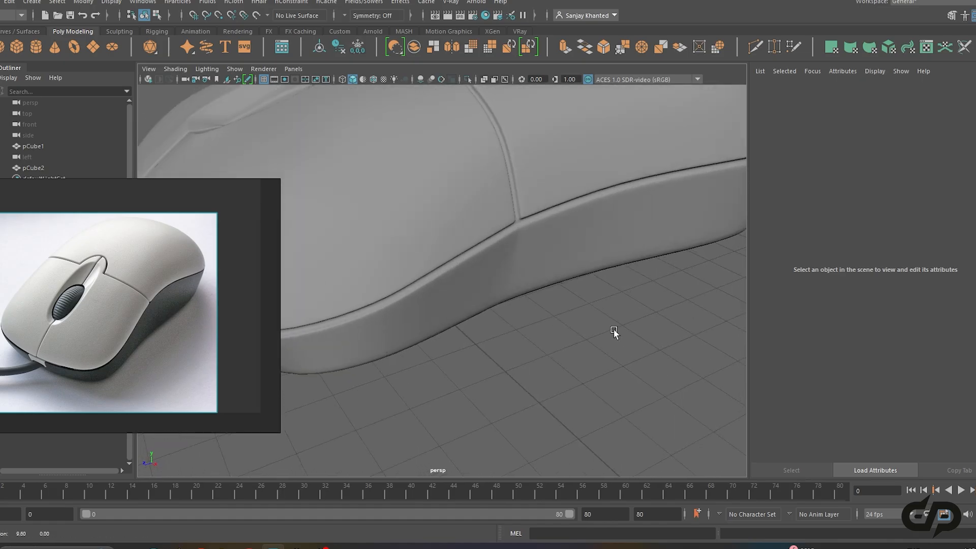
Inspect the smoothed edge flow where the button split meets the side rim
{"action": "scroll", "coordinate": [572, 258], "scroll_direction": "up", "scroll_amount": 3}
{"action": "left_click", "coordinate": [572, 260]}
{"action": "left_click_drag", "start_coordinate": [570, 251], "coordinate": [534, 246], "text": "alt"}
{"action": "right_click_drag", "start_coordinate": [559, 187], "coordinate": [536, 181]}
{"action": "left_click", "coordinate": [550, 180]}
{"action": "mouse_move", "coordinate": [558, 187]}
{"action": "left_mouse_down", "text": "alt"}
{"action": "mouse_move", "coordinate": [624, 240]}
{"action": "mouse_move", "coordinate": [577, 238]}
{"action": "mouse_move", "coordinate": [589, 242]}
{"action": "mouse_move", "coordinate": [568, 195]}
{"action": "left_mouse_up", "text": "alt"}
{"action": "scroll", "coordinate": [589, 243], "scroll_direction": "down", "scroll_amount": 3}
{"action": "right_click_drag", "start_coordinate": [572, 173], "coordinate": [601, 157]}
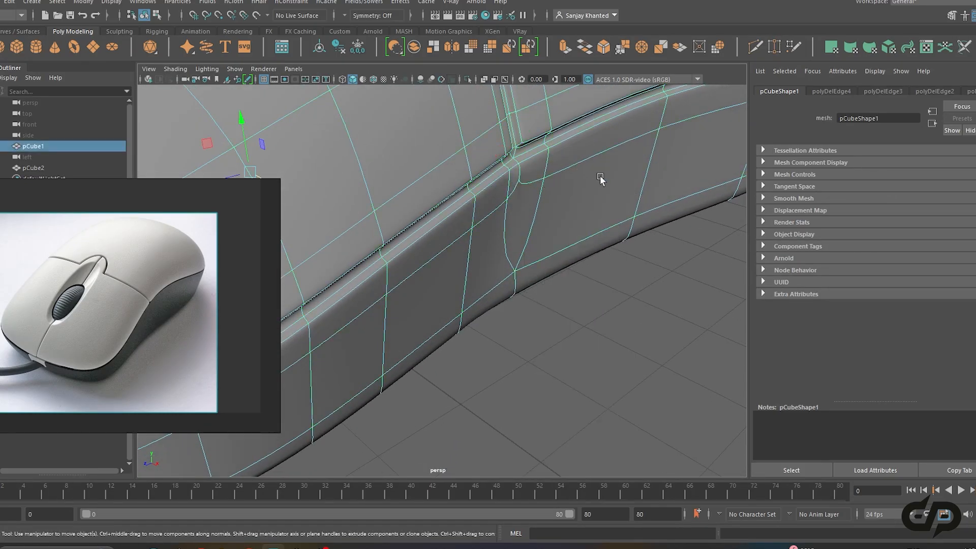
{"action": "left_click", "coordinate": [608, 331]}
{"action": "scroll", "coordinate": [608, 331], "scroll_direction": "down", "scroll_amount": 3}
{"action": "left_click_drag", "start_coordinate": [608, 331], "coordinate": [579, 301], "text": "alt"}
Move the side-wall vertex directly under the button split slightly upward to even out the edge flow
{"action": "left_click", "coordinate": [492, 237]}
{"action": "key", "text": "1"}
{"action": "left_click_drag", "start_coordinate": [527, 236], "coordinate": [523, 281], "text": "alt"}
{"action": "right_click_drag", "start_coordinate": [523, 281], "coordinate": [537, 310], "text": "alt"}
{"action": "right_click_drag", "start_coordinate": [459, 209], "coordinate": [386, 224]}
{"action": "left_click_drag", "start_coordinate": [418, 213], "coordinate": [414, 287], "text": "alt"}
{"action": "right_click_drag", "start_coordinate": [414, 288], "coordinate": [426, 310], "text": "alt"}
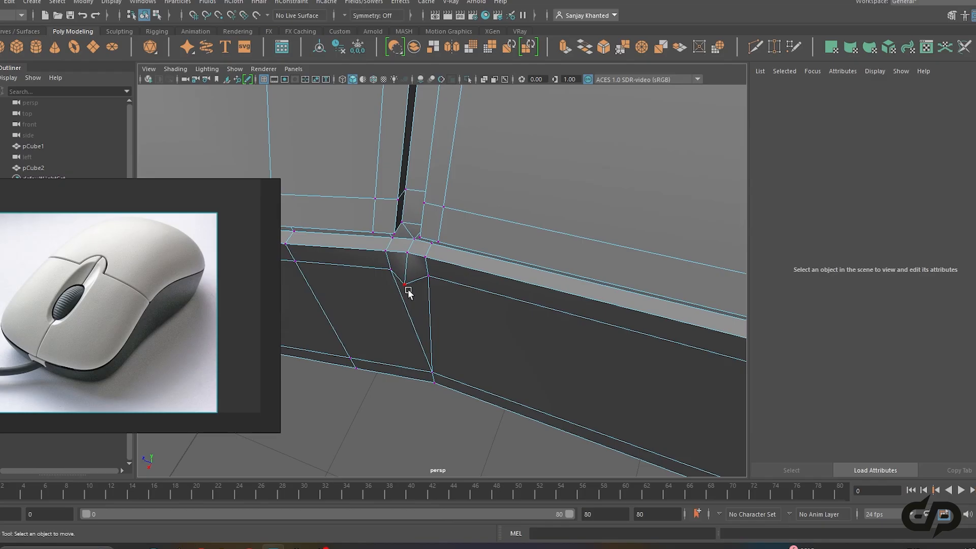
{"action": "left_click", "coordinate": [406, 286]}
{"action": "left_click_drag", "start_coordinate": [389, 310], "coordinate": [456, 270]}
{"action": "middle_click_drag", "start_coordinate": [455, 270], "coordinate": [447, 381], "text": "alt"}
{"action": "left_click_drag", "start_coordinate": [462, 194], "coordinate": [463, 190]}
Return to object mode and check the side wall under the button split in smoothed preview
{"action": "left_click_drag", "start_coordinate": [477, 214], "coordinate": [461, 215], "text": "alt"}
{"action": "right_click_drag", "start_coordinate": [456, 209], "coordinate": [496, 193]}
{"action": "key", "text": "3"}
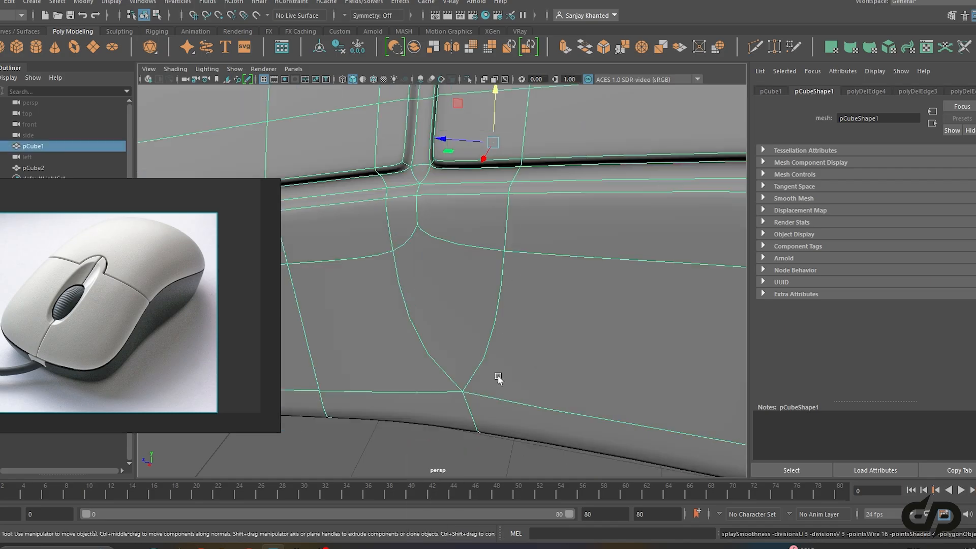
{"action": "left_click", "coordinate": [471, 470]}
{"action": "right_click_drag", "start_coordinate": [471, 470], "coordinate": [451, 382], "text": "alt"}
{"action": "left_click_drag", "start_coordinate": [452, 382], "coordinate": [501, 268], "text": "alt"}
Merge the vertices at the lower rim of the side wall below the button split using Merge Vertices
{"action": "left_click", "coordinate": [501, 268]}
{"action": "right_click", "coordinate": [522, 209]}
{"action": "right_click_drag", "start_coordinate": [470, 210], "coordinate": [467, 210]}
{"action": "left_click_drag", "start_coordinate": [465, 229], "coordinate": [492, 306], "text": "alt"}
{"action": "left_click_drag", "start_coordinate": [492, 307], "coordinate": [516, 339]}
{"action": "left_click_drag", "start_coordinate": [516, 340], "coordinate": [564, 307], "text": "alt"}
{"action": "right_click_drag", "start_coordinate": [565, 307], "coordinate": [483, 308], "text": "alt"}
{"action": "middle_click_drag", "start_coordinate": [483, 307], "coordinate": [558, 323], "text": "alt"}
{"action": "key", "text": "1"}
{"action": "left_click_drag", "start_coordinate": [562, 338], "coordinate": [508, 231], "text": "alt"}
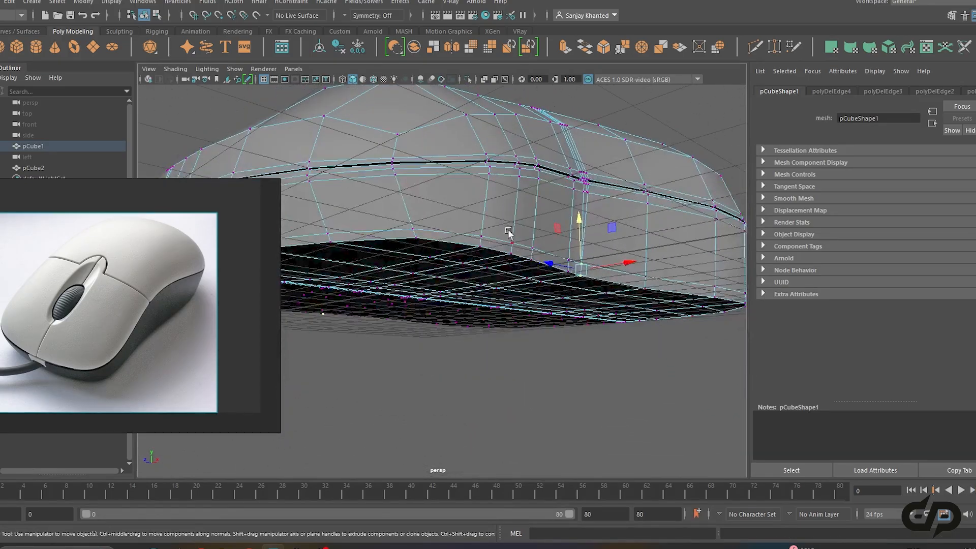
{"action": "right_click", "coordinate": [503, 226], "text": "shift"}
{"action": "mouse_move", "coordinate": [509, 199]}
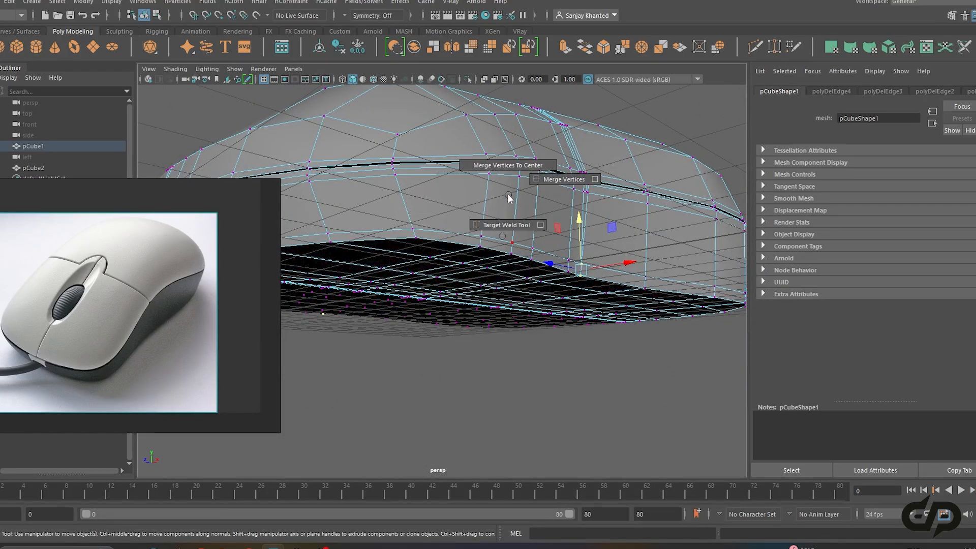
{"action": "left_click", "coordinate": [528, 185]}
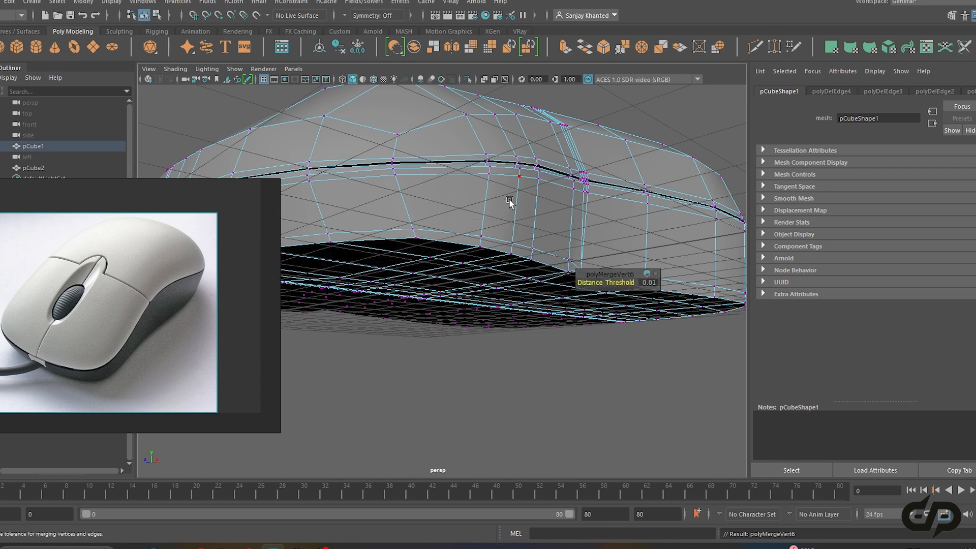
Try to insert an edge loop across the side wall beside the selected vertical edge
{"action": "right_click", "coordinate": [512, 237]}
{"action": "right_click_drag", "start_coordinate": [512, 233], "coordinate": [511, 180]}
{"action": "left_click_drag", "start_coordinate": [508, 190], "coordinate": [512, 283], "text": "alt"}
{"action": "right_click_drag", "start_coordinate": [488, 209], "coordinate": [492, 179]}
{"action": "right_click_drag", "start_coordinate": [492, 252], "coordinate": [487, 251]}
{"action": "left_click", "coordinate": [487, 253]}
{"action": "right_click", "coordinate": [487, 253], "text": "shift"}
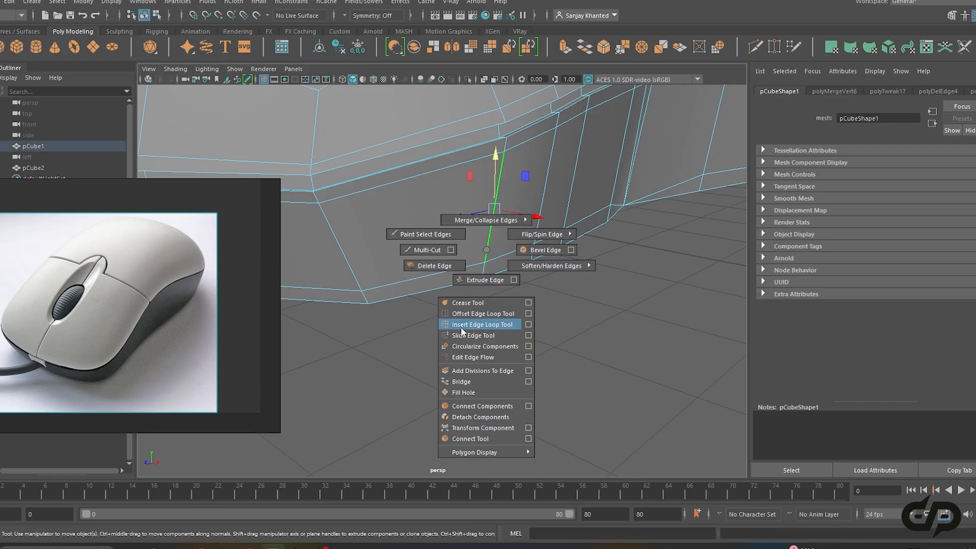
{"action": "left_click", "coordinate": [463, 329]}
{"action": "left_click", "coordinate": [483, 270]}
{"action": "scroll", "coordinate": [531, 279], "scroll_direction": "down", "scroll_amount": 8}
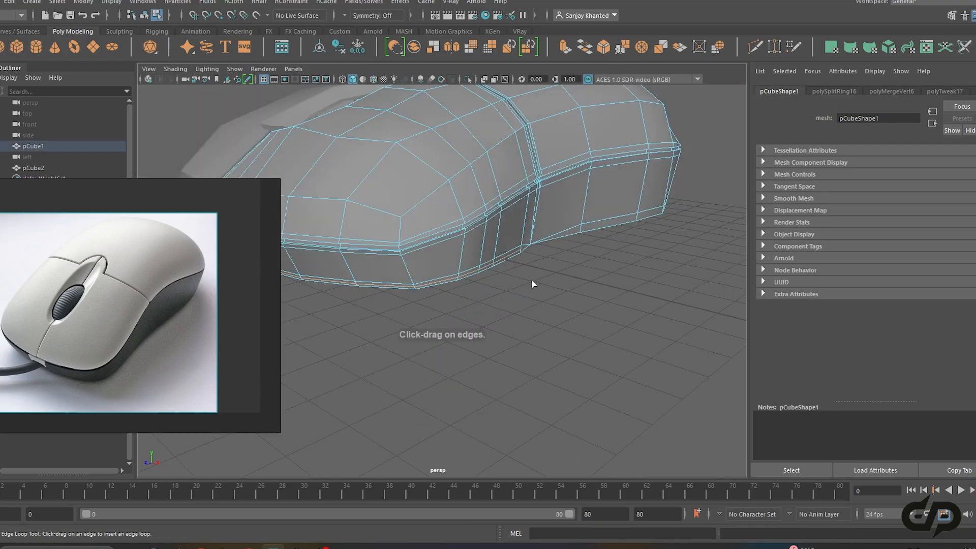
{"action": "left_click_drag", "start_coordinate": [563, 314], "coordinate": [551, 338], "text": "alt"}
{"action": "key", "text": "ctrl+z"}
{"action": "key", "text": "ctrl+z"}
{"action": "scroll", "coordinate": [512, 314], "scroll_direction": "up", "scroll_amount": 3}
{"action": "key", "text": "ctrl+z"}
Insert an edge loop along the lower rim of the side wall and preview the whole mouse body smoothed
{"action": "right_click_drag", "start_coordinate": [551, 337], "coordinate": [566, 337], "text": "alt"}
{"action": "left_click_drag", "start_coordinate": [566, 337], "coordinate": [533, 292], "text": "alt"}
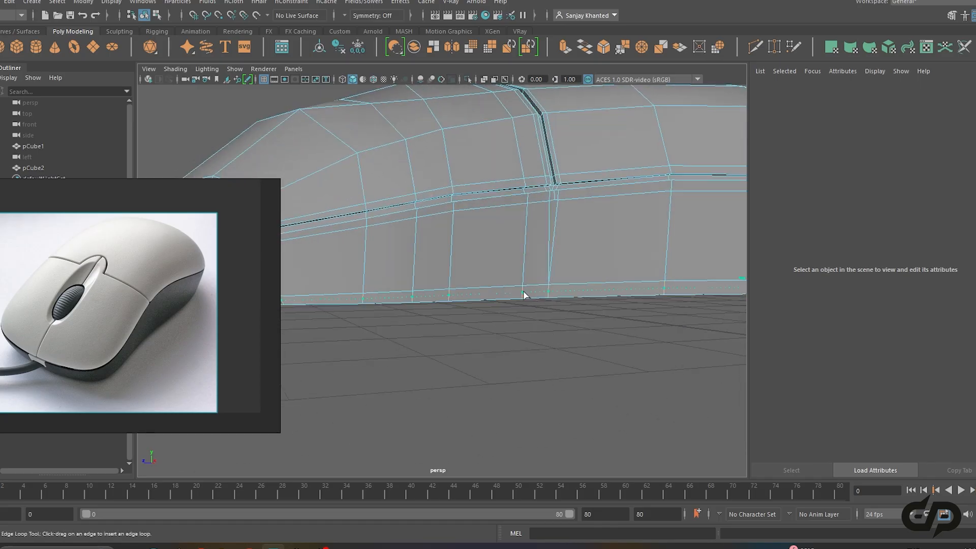
{"action": "left_click", "coordinate": [524, 295]}
{"action": "left_click_drag", "start_coordinate": [522, 294], "coordinate": [529, 325], "text": "alt"}
{"action": "key", "text": "w"}
{"action": "right_click_drag", "start_coordinate": [514, 210], "coordinate": [555, 197]}
{"action": "key", "text": "3"}
{"action": "left_click", "coordinate": [588, 322]}
{"action": "left_click_drag", "start_coordinate": [588, 323], "coordinate": [616, 348], "text": "alt"}
{"action": "left_click_drag", "start_coordinate": [472, 282], "coordinate": [511, 384], "text": "alt"}
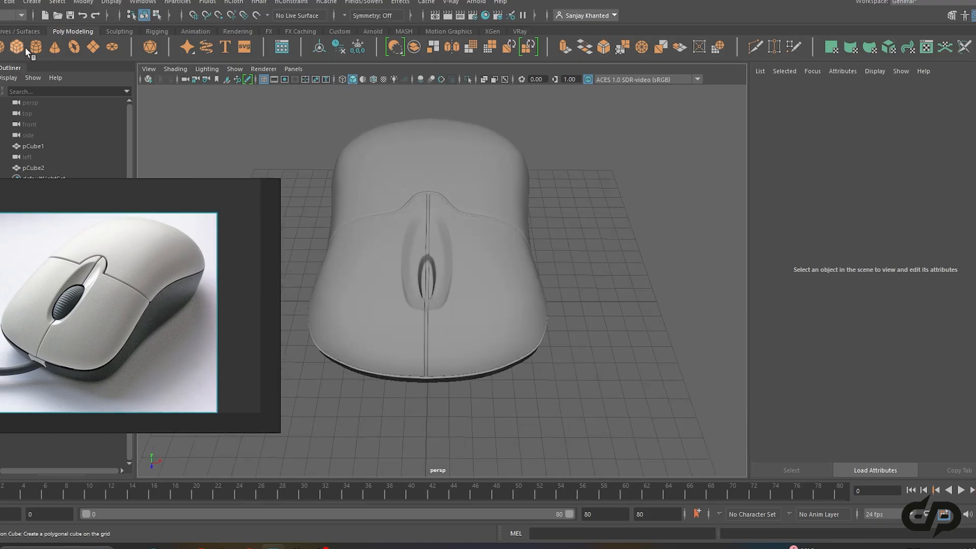
Create a polygon cylinder beside the mouse, radius about 1.3 and height about 0.7, and set its Rotate Z to 90
{"action": "left_click_drag", "start_coordinate": [530, 295], "coordinate": [460, 287], "text": "alt"}
{"action": "left_click_drag", "start_coordinate": [532, 364], "coordinate": [588, 391]}
{"action": "key", "text": "e"}
{"action": "left_click_drag", "start_coordinate": [562, 344], "coordinate": [585, 346]}
{"action": "key", "text": "ctrl+a"}
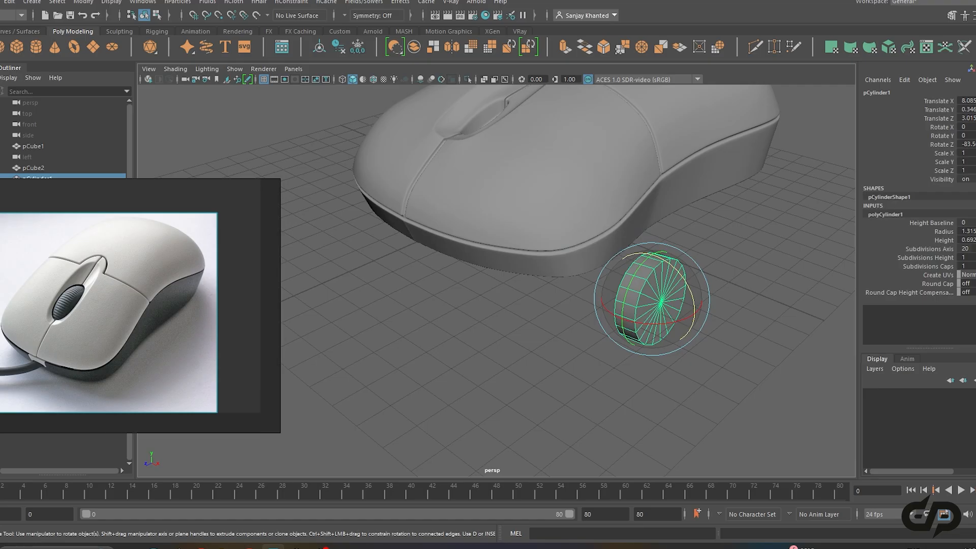
{"action": "type", "text": "90"}
{"action": "key", "text": "Return"}
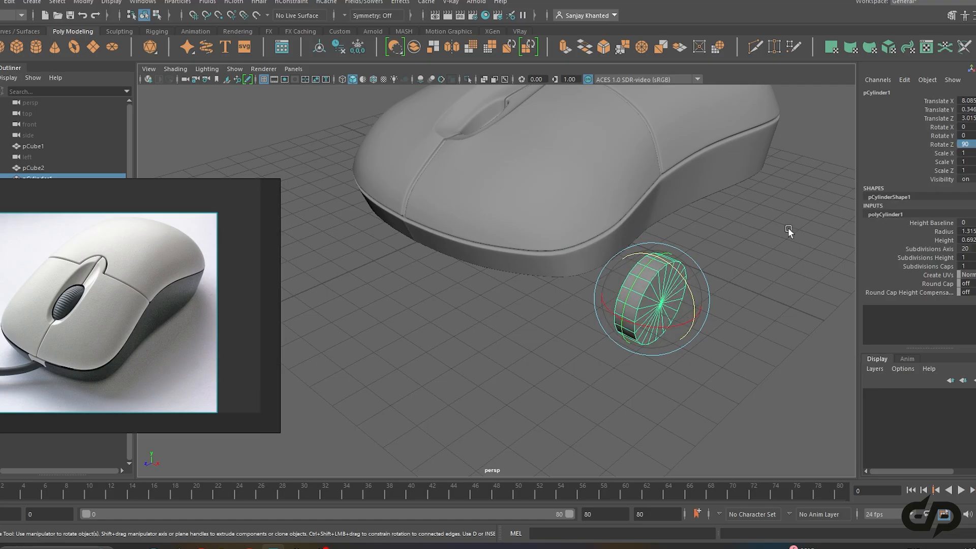
Set the cylinder's Subdivisions Caps to 0 and its Subdivisions Axis to 40
{"action": "left_click_drag", "start_coordinate": [702, 264], "coordinate": [884, 208], "text": "alt"}
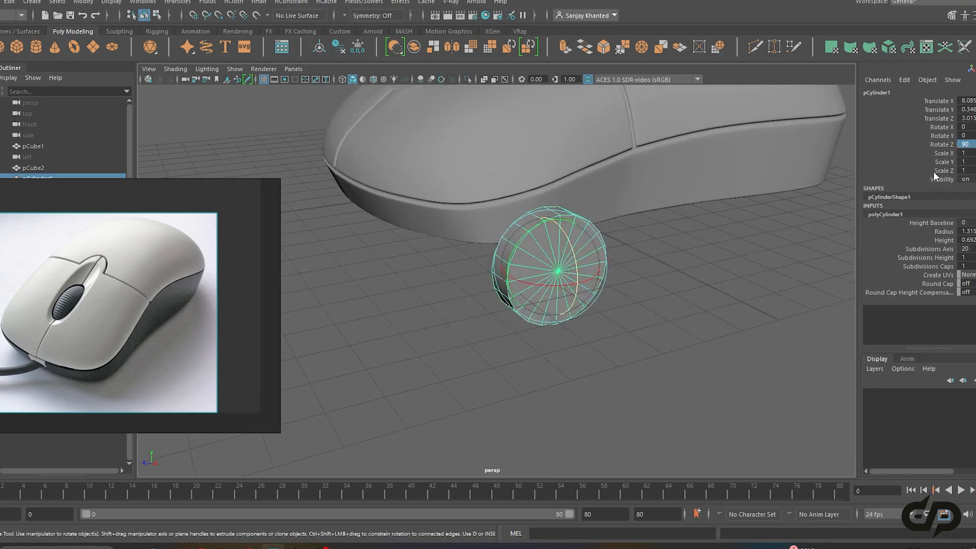
{"action": "left_click", "coordinate": [935, 265]}
{"action": "middle_click_drag", "start_coordinate": [671, 276], "coordinate": [599, 284]}
{"action": "left_click_drag", "start_coordinate": [599, 283], "coordinate": [612, 302], "text": "alt"}
{"action": "key", "text": "w"}
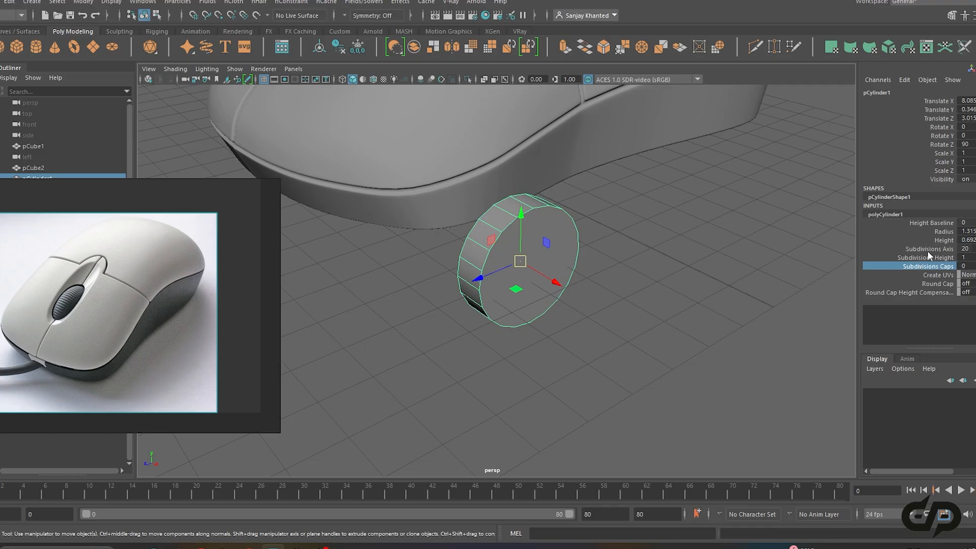
{"action": "left_click", "coordinate": [928, 250]}
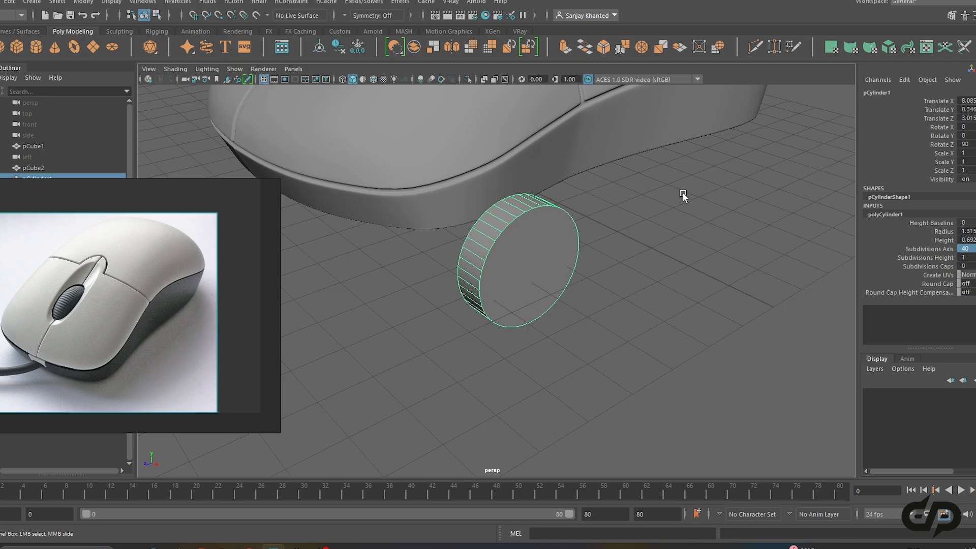
Extrude both cap faces of the cylinder with a thickness of 0.19 and an offset of 0.32
{"action": "right_click_drag", "start_coordinate": [521, 247], "coordinate": [521, 254]}
{"action": "left_click_drag", "start_coordinate": [518, 239], "coordinate": [514, 348], "text": "alt"}
{"action": "left_click", "coordinate": [447, 288], "text": "shift"}
{"action": "left_click_drag", "start_coordinate": [564, 292], "coordinate": [467, 305], "text": "alt"}
{"action": "left_click_drag", "start_coordinate": [559, 312], "coordinate": [470, 232], "text": "alt"}
{"action": "right_click", "coordinate": [470, 228], "text": "shift"}
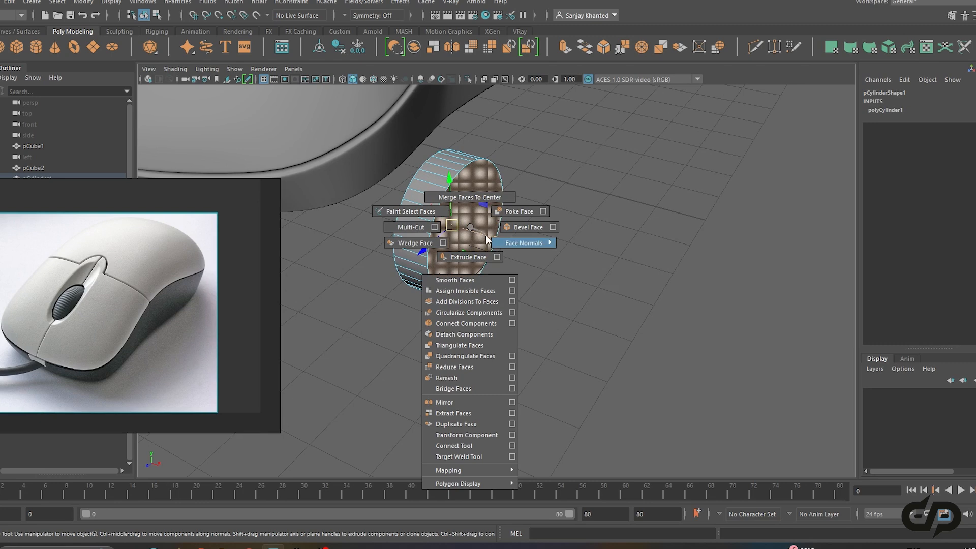
{"action": "left_click", "coordinate": [484, 256]}
{"action": "left_click_drag", "start_coordinate": [677, 282], "coordinate": [686, 282]}
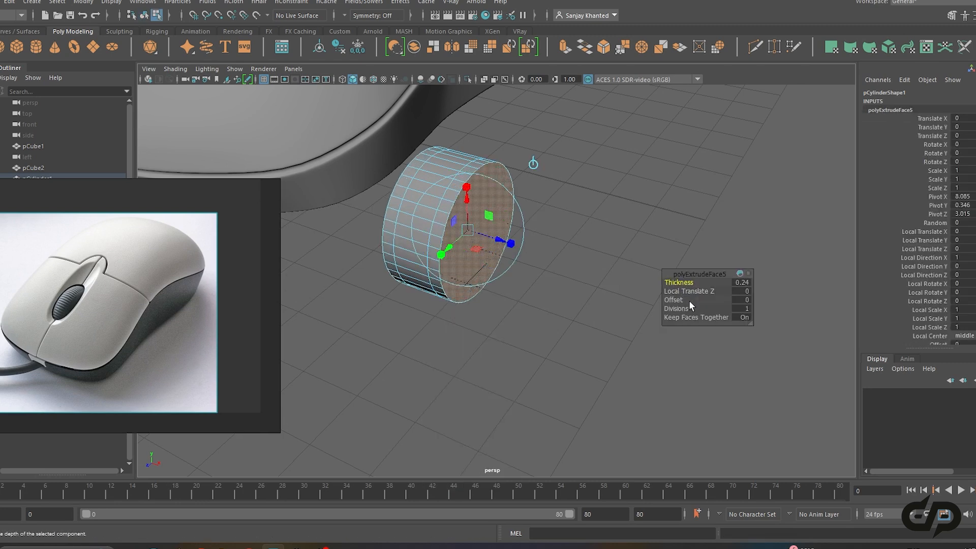
{"action": "left_click_drag", "start_coordinate": [673, 300], "coordinate": [612, 303]}
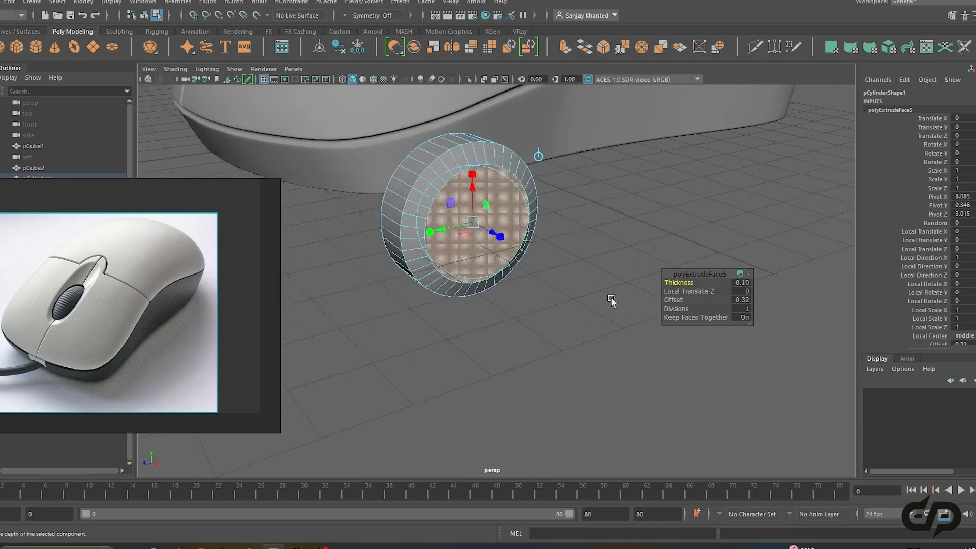
{"action": "left_click", "coordinate": [612, 303]}
Try to delete the extruded cap face of the cylinder
{"action": "left_click", "coordinate": [474, 243]}
{"action": "key", "text": "Delete"}
{"action": "left_click_drag", "start_coordinate": [475, 242], "coordinate": [538, 324], "text": "alt"}
{"action": "middle_click_drag", "start_coordinate": [538, 325], "coordinate": [573, 350], "text": "alt"}
{"action": "key", "text": "w"}
{"action": "left_click_drag", "start_coordinate": [538, 256], "coordinate": [500, 263], "text": "alt"}
{"action": "key", "text": "r"}
{"action": "key", "text": "ctrl+z"}
{"action": "mouse_move", "coordinate": [614, 322]}
{"action": "left_mouse_down", "text": "alt"}
{"action": "mouse_move", "coordinate": [597, 324]}
{"action": "mouse_move", "coordinate": [614, 330]}
{"action": "mouse_move", "coordinate": [607, 320]}
{"action": "left_mouse_up", "text": "alt"}
Select all crosswise edges around the wheel's tread and bevel them with a fraction of 0.53
{"action": "right_click_drag", "start_coordinate": [475, 221], "coordinate": [478, 193]}
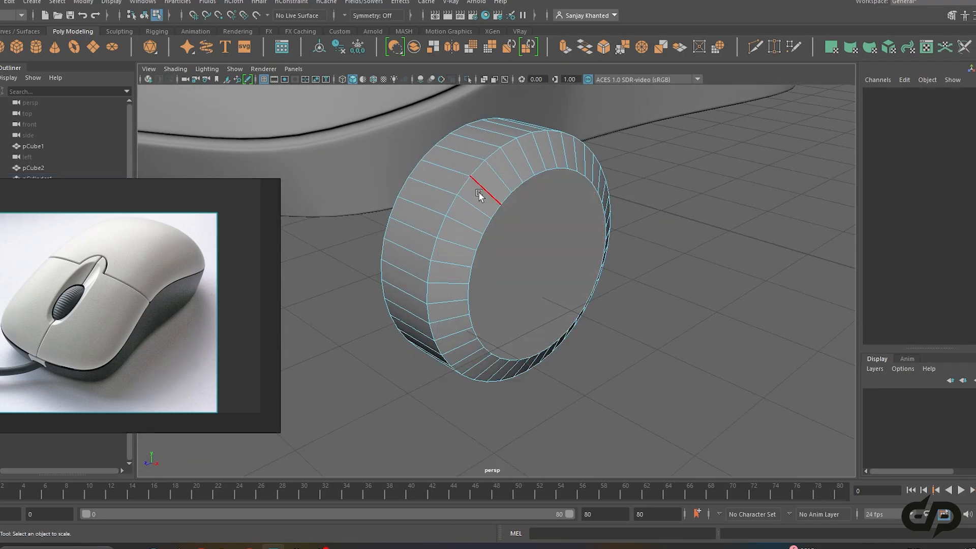
{"action": "double_click", "coordinate": [472, 203]}
{"action": "left_click_drag", "start_coordinate": [497, 233], "coordinate": [518, 227], "text": "alt"}
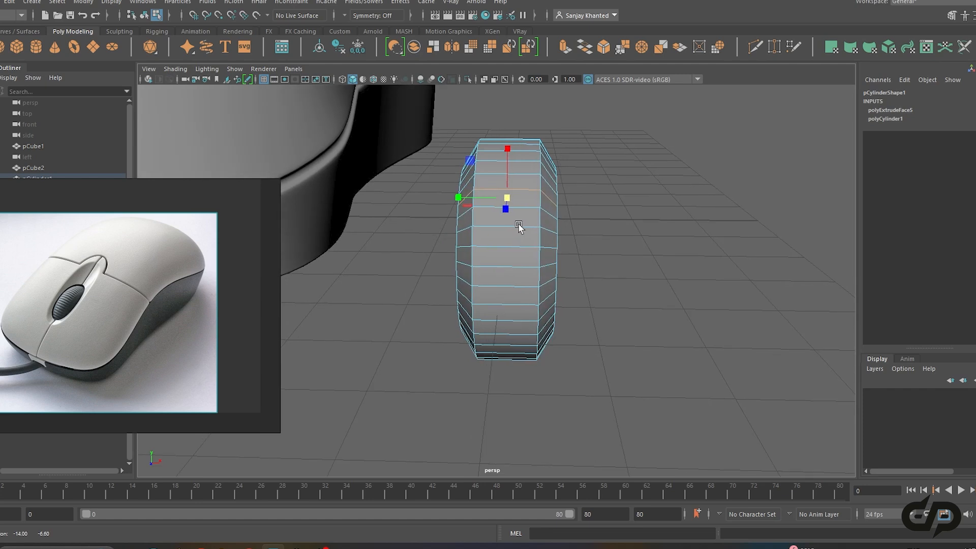
{"action": "left_click_drag", "start_coordinate": [507, 282], "coordinate": [514, 295], "text": "alt"}
{"action": "left_click_drag", "start_coordinate": [524, 425], "coordinate": [525, 424]}
{"action": "left_click_drag", "start_coordinate": [585, 391], "coordinate": [525, 251], "text": "alt"}
{"action": "right_click", "coordinate": [521, 217], "text": "shift"}
{"action": "right_click_drag", "start_coordinate": [522, 220], "coordinate": [579, 217], "text": "shift"}
{"action": "middle_click_drag", "start_coordinate": [681, 284], "coordinate": [677, 279]}
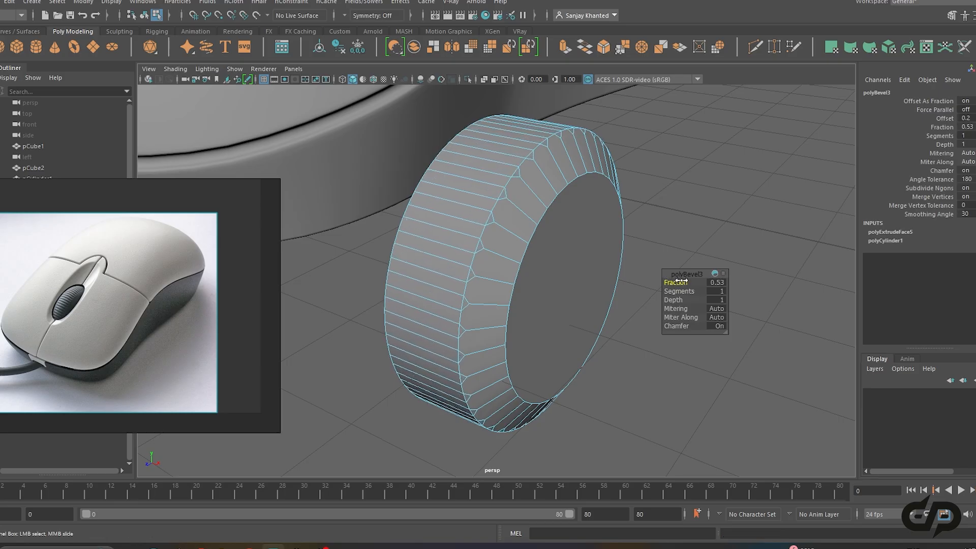
Extrude every second tread face, including its small end triangles, inward around the wheel with thickness -0.04 and offset 0.03
{"action": "right_click_drag", "start_coordinate": [530, 186], "coordinate": [531, 218]}
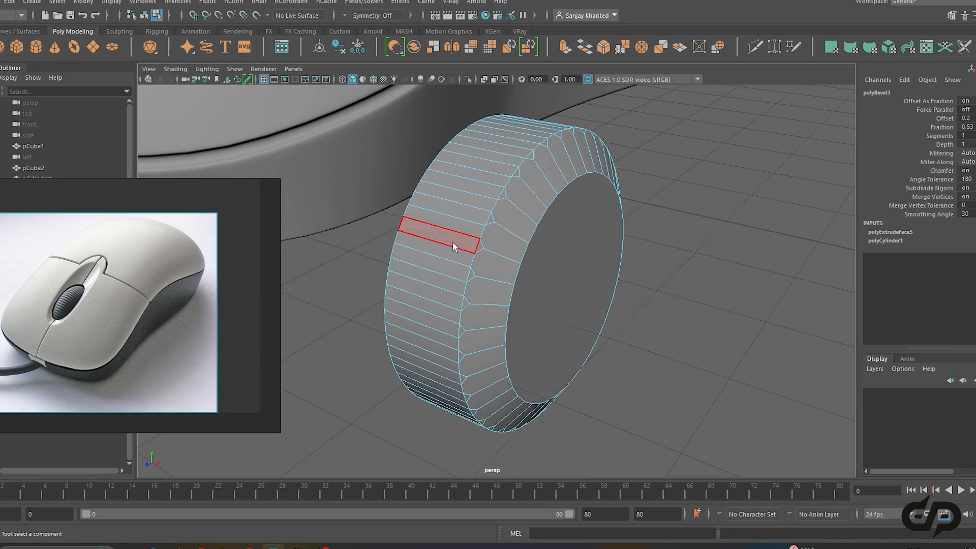
{"action": "left_click", "coordinate": [453, 239]}
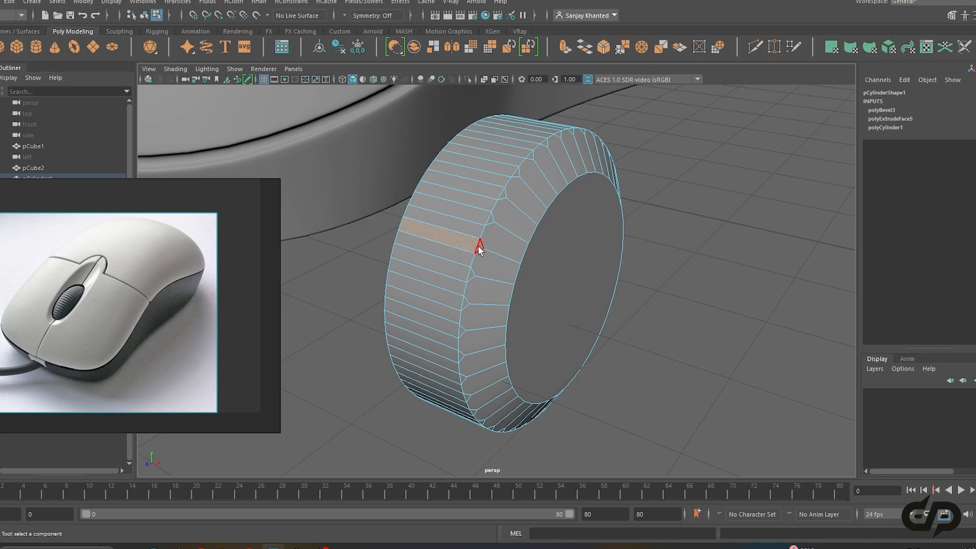
{"action": "left_click_drag", "start_coordinate": [496, 250], "coordinate": [547, 248], "text": "alt"}
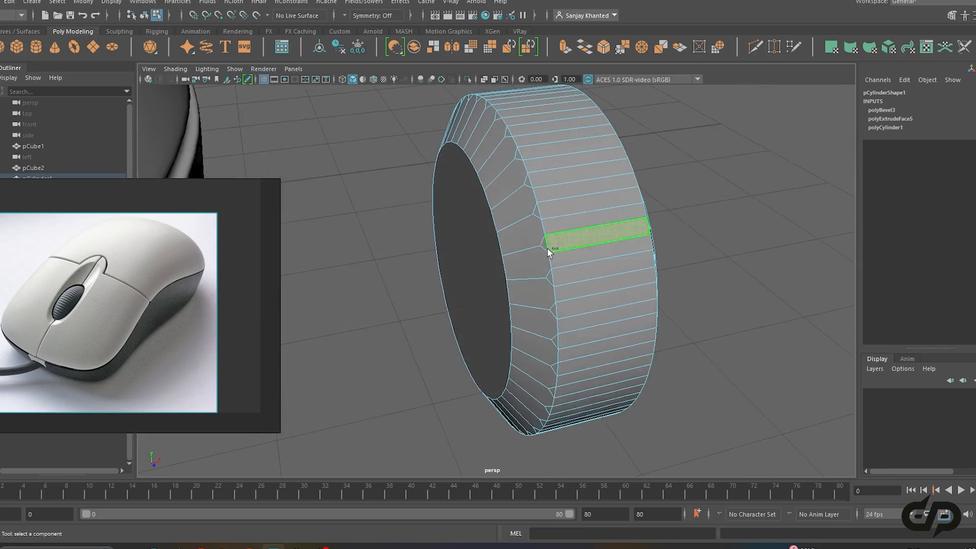
{"action": "left_click", "coordinate": [540, 223], "text": "shift"}
{"action": "key", "text": "ctrl+z"}
{"action": "left_click_drag", "start_coordinate": [554, 213], "coordinate": [513, 205], "text": "alt"}
{"action": "left_click", "coordinate": [497, 209], "text": "shift"}
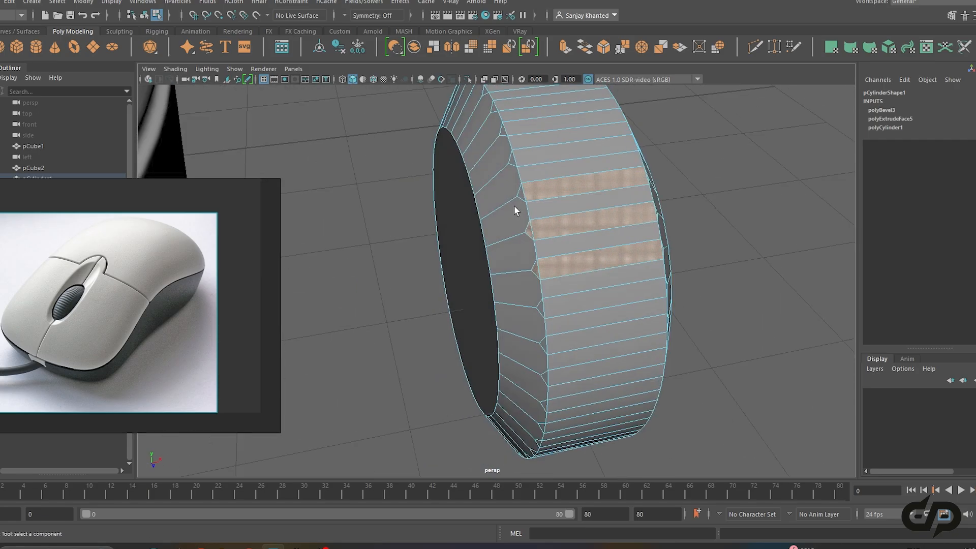
{"action": "left_click_drag", "start_coordinate": [519, 159], "coordinate": [498, 223], "text": "alt"}
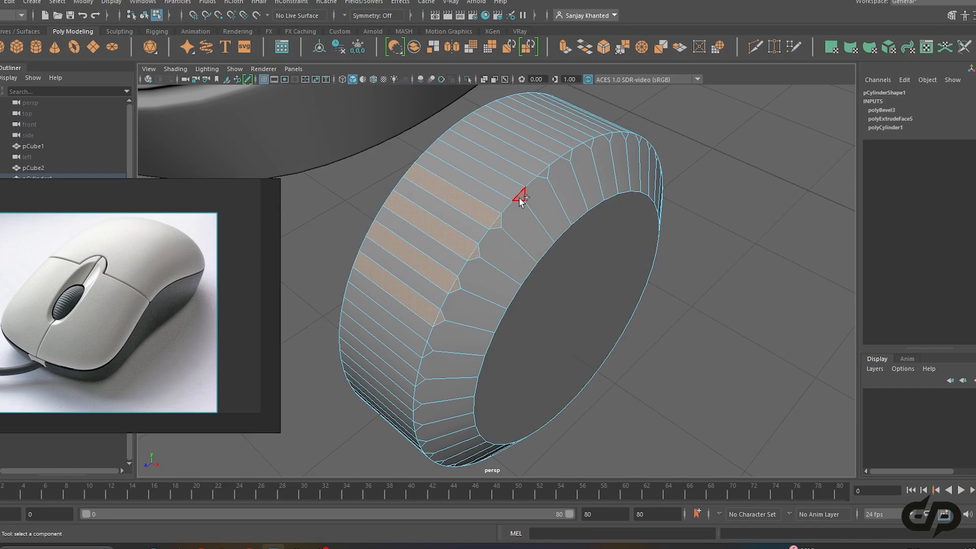
{"action": "left_click_drag", "start_coordinate": [484, 187], "coordinate": [580, 221], "text": "alt"}
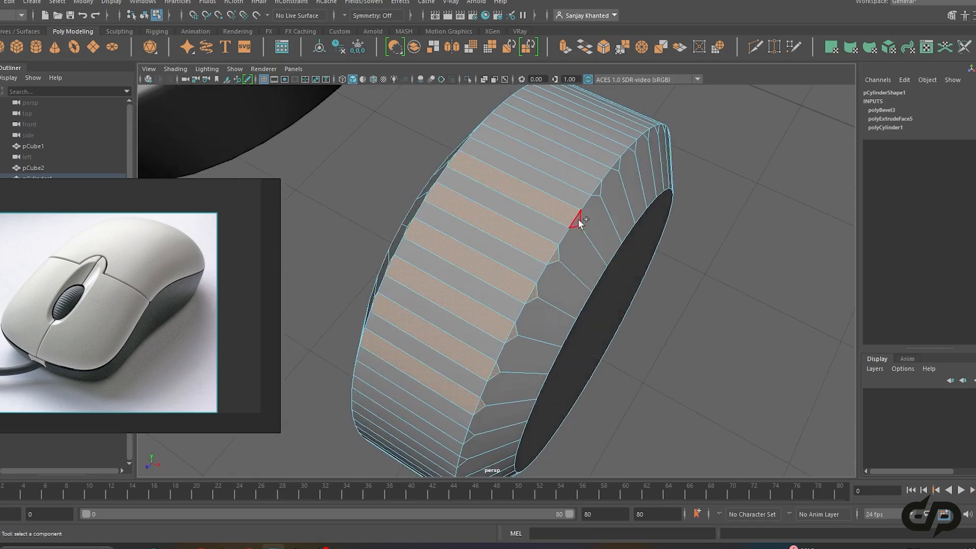
{"action": "left_click_drag", "start_coordinate": [520, 166], "coordinate": [512, 197], "text": "alt"}
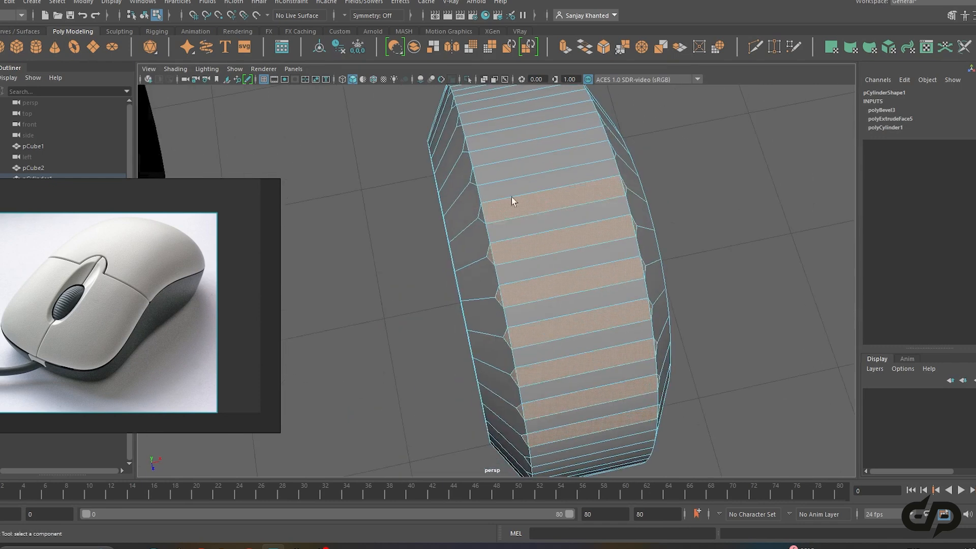
{"action": "left_click", "coordinate": [473, 178], "text": "shift"}
{"action": "left_click", "coordinate": [513, 167], "text": "shift"}
{"action": "left_click_drag", "start_coordinate": [646, 181], "coordinate": [543, 302], "text": "alt"}
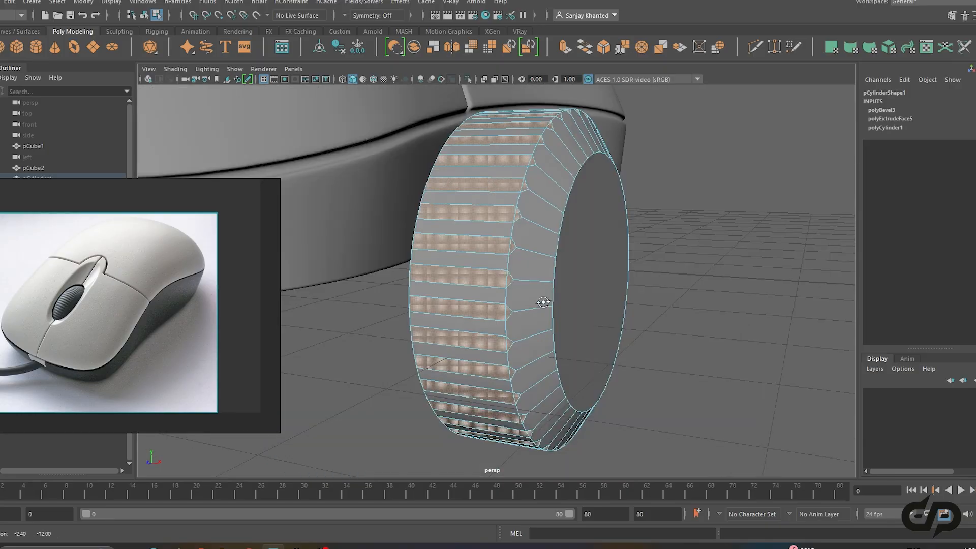
{"action": "right_click_drag", "start_coordinate": [468, 244], "coordinate": [468, 275], "text": "shift"}
{"action": "left_click_drag", "start_coordinate": [468, 278], "coordinate": [492, 285], "text": "alt"}
{"action": "left_click_drag", "start_coordinate": [679, 283], "coordinate": [682, 299]}
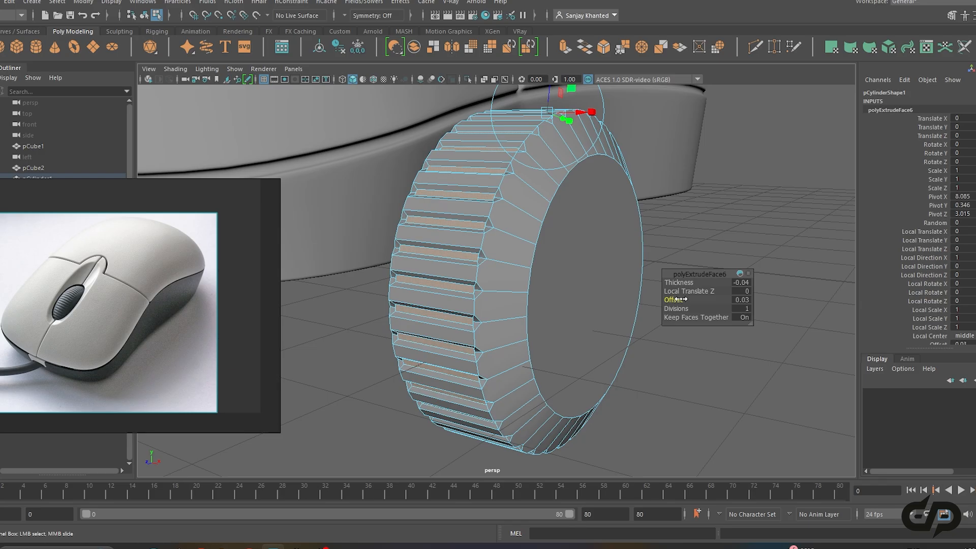
Return to object mode and inspect the grooved wheel in smoothed preview
{"action": "mouse_move", "coordinate": [536, 266]}
{"action": "left_mouse_down", "text": "alt"}
{"action": "mouse_move", "coordinate": [598, 262]}
{"action": "mouse_move", "coordinate": [544, 278]}
{"action": "left_mouse_up", "text": "alt"}
{"action": "right_click_drag", "start_coordinate": [475, 248], "coordinate": [521, 196]}
{"action": "key", "text": "3"}
{"action": "left_click", "coordinate": [709, 286]}
{"action": "left_click_drag", "start_coordinate": [709, 287], "coordinate": [542, 285], "text": "alt"}
{"action": "left_click", "coordinate": [548, 317]}
Insert three edge loops around the wheel's tread, one near each side and one through the middle
{"action": "key", "text": "1"}
{"action": "right_click_drag", "start_coordinate": [497, 255], "coordinate": [447, 271], "text": "shift"}
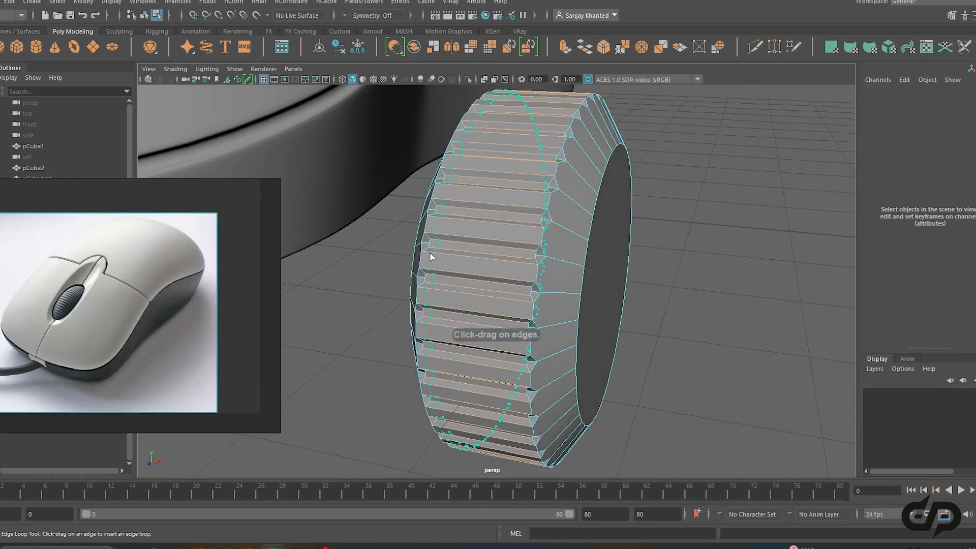
{"action": "left_click", "coordinate": [431, 256]}
{"action": "left_click_drag", "start_coordinate": [516, 262], "coordinate": [554, 305]}
Scale the tread's edge loops so the wheel bulges along its middle, and check it in smoothed preview
{"action": "key", "text": "w"}
{"action": "key", "text": "r"}
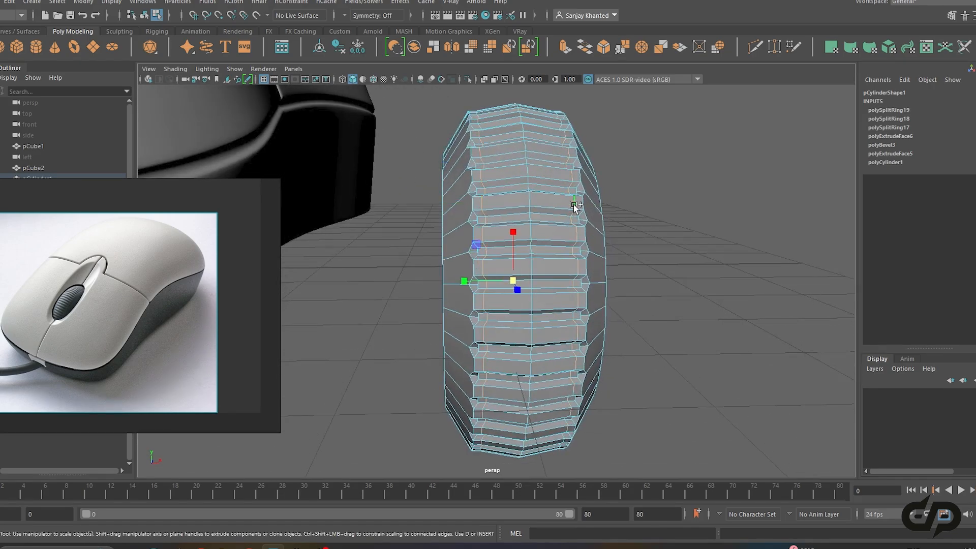
{"action": "left_click_drag", "start_coordinate": [574, 206], "coordinate": [546, 260], "text": "alt"}
{"action": "left_click_drag", "start_coordinate": [512, 287], "coordinate": [522, 283], "text": "alt"}
{"action": "right_click_drag", "start_coordinate": [517, 264], "coordinate": [529, 184]}
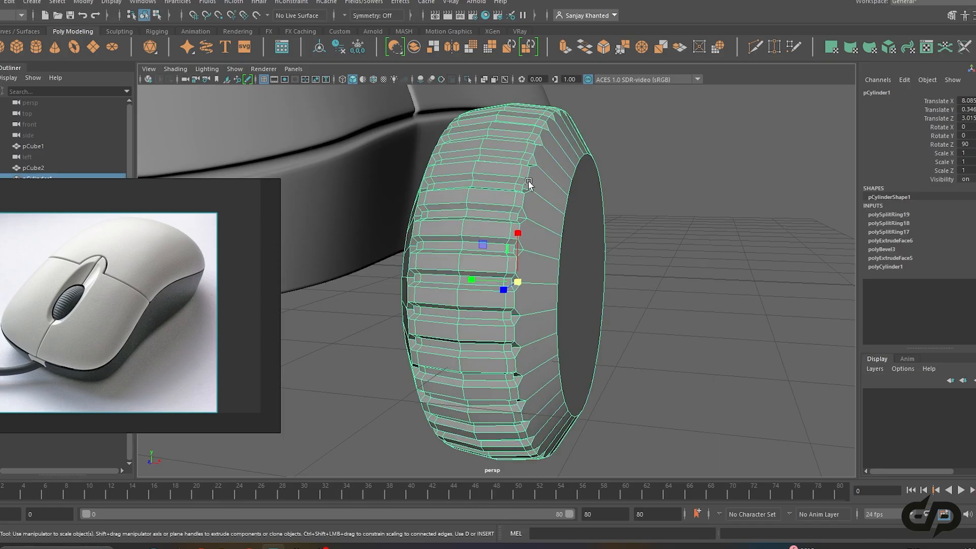
{"action": "left_click", "coordinate": [660, 251]}
{"action": "left_click_drag", "start_coordinate": [659, 251], "coordinate": [533, 282], "text": "alt"}
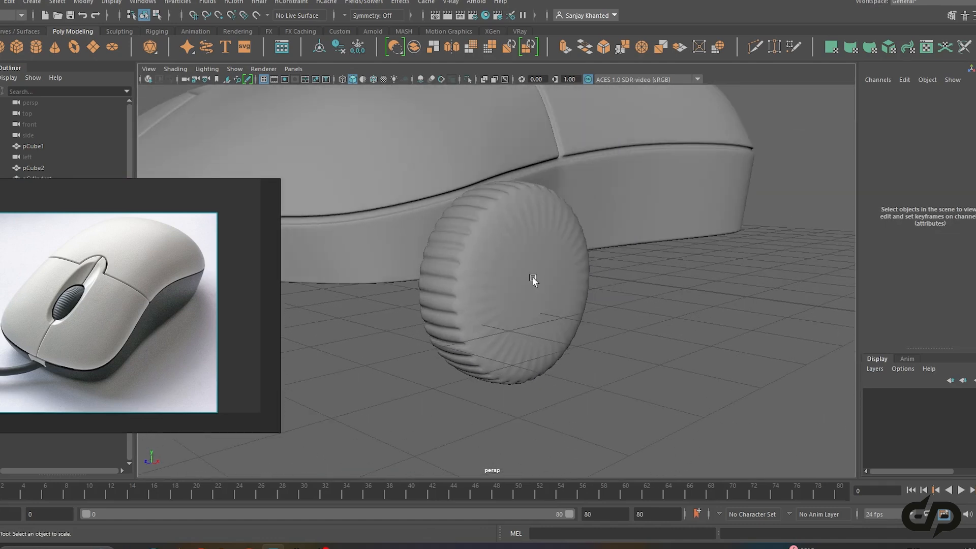
Extrude the wheel's flat cap faces and scale them down to a small circle at the center
{"action": "left_click", "coordinate": [533, 282]}
{"action": "right_click_drag", "start_coordinate": [534, 282], "coordinate": [563, 297], "text": "alt"}
{"action": "right_click_drag", "start_coordinate": [546, 259], "coordinate": [544, 246]}
{"action": "left_click", "coordinate": [564, 264]}
{"action": "left_click_drag", "start_coordinate": [560, 295], "coordinate": [540, 305], "text": "shift"}
{"action": "left_click", "coordinate": [499, 300]}
{"action": "left_click_drag", "start_coordinate": [460, 283], "coordinate": [601, 340], "text": "shift"}
{"action": "right_click_drag", "start_coordinate": [529, 286], "coordinate": [578, 191]}
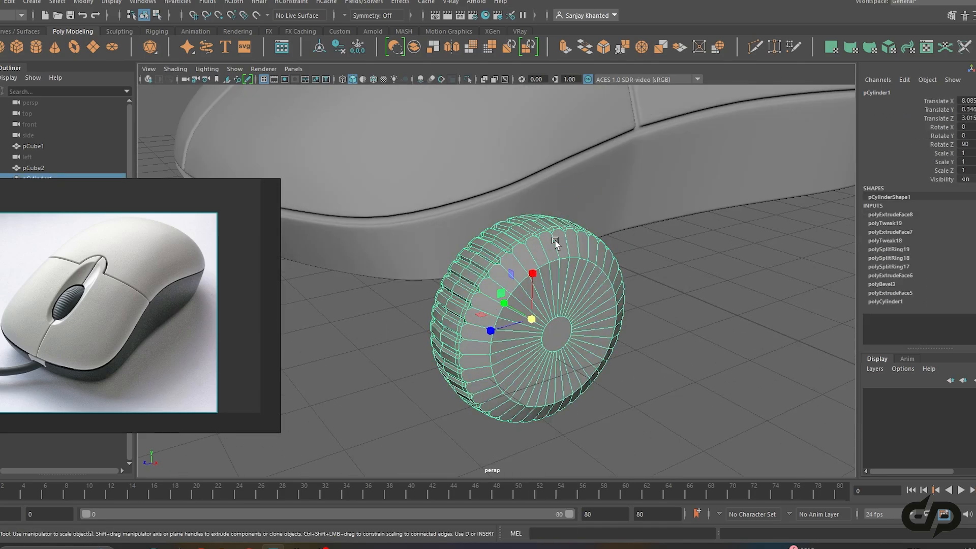
Inspect the wheel's caps in smoothed preview and return the wheel to unsmoothed display
{"action": "left_click", "coordinate": [664, 338]}
{"action": "left_click_drag", "start_coordinate": [664, 337], "coordinate": [513, 319], "text": "alt"}
{"action": "left_click", "coordinate": [513, 318]}
{"action": "right_click_drag", "start_coordinate": [513, 319], "coordinate": [563, 334], "text": "alt"}
{"action": "key", "text": "1"}
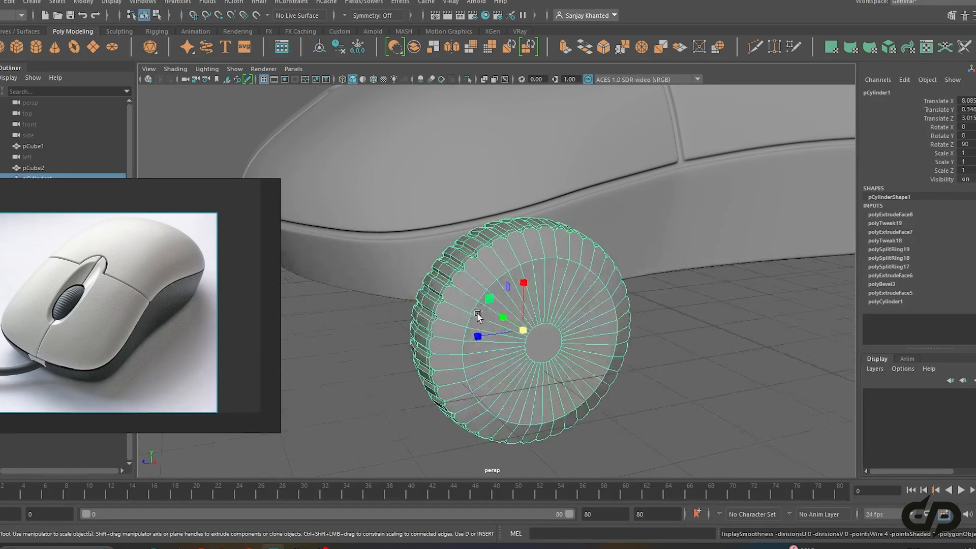
Insert an edge loop just inside the outer rim of the wheel's near cap
{"action": "right_click_drag", "start_coordinate": [479, 316], "coordinate": [503, 315], "text": "alt"}
{"action": "left_click_drag", "start_coordinate": [502, 318], "coordinate": [488, 257], "text": "alt"}
{"action": "right_click_drag", "start_coordinate": [487, 255], "coordinate": [438, 272], "text": "shift"}
{"action": "left_click", "coordinate": [486, 269]}
{"action": "left_click_drag", "start_coordinate": [486, 269], "coordinate": [531, 269], "text": "alt"}
{"action": "key", "text": "w"}
{"action": "right_click_drag", "start_coordinate": [513, 210], "coordinate": [530, 198]}
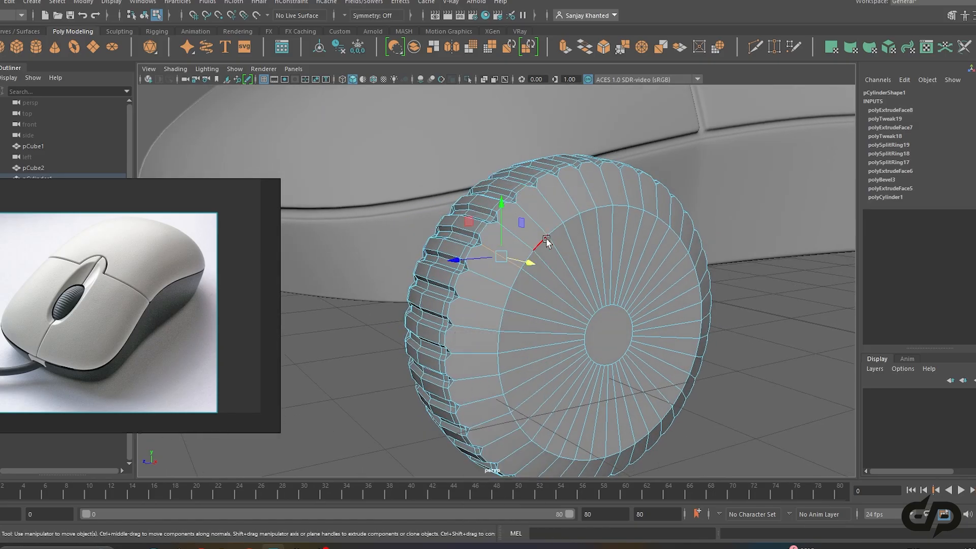
{"action": "left_click_drag", "start_coordinate": [542, 242], "coordinate": [573, 260], "text": "alt"}
{"action": "right_click_drag", "start_coordinate": [573, 260], "coordinate": [608, 282], "text": "alt"}
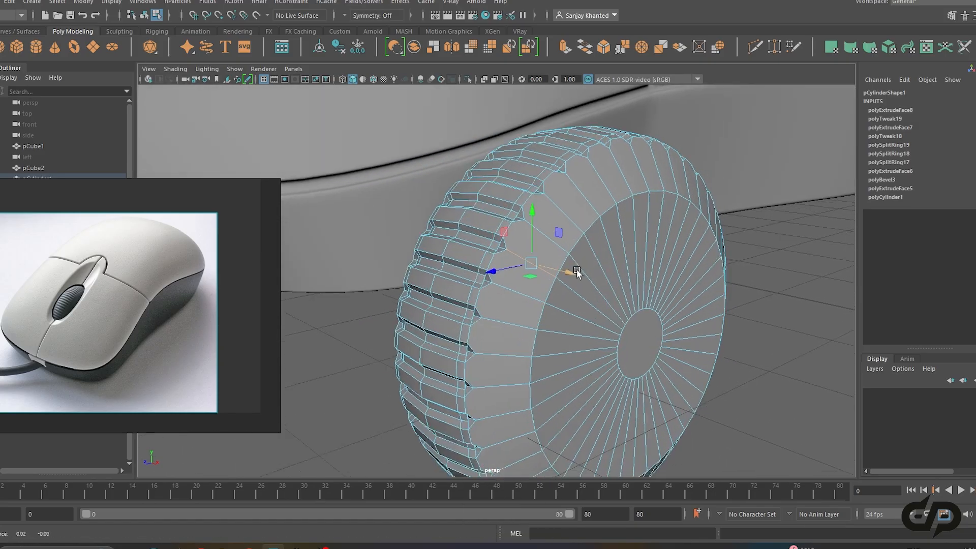
{"action": "middle_click_drag", "start_coordinate": [609, 282], "coordinate": [583, 267], "text": "alt"}
{"action": "right_click_drag", "start_coordinate": [582, 266], "coordinate": [582, 271], "text": "shift"}
{"action": "right_click_drag", "start_coordinate": [570, 340], "coordinate": [570, 342], "text": "shift"}
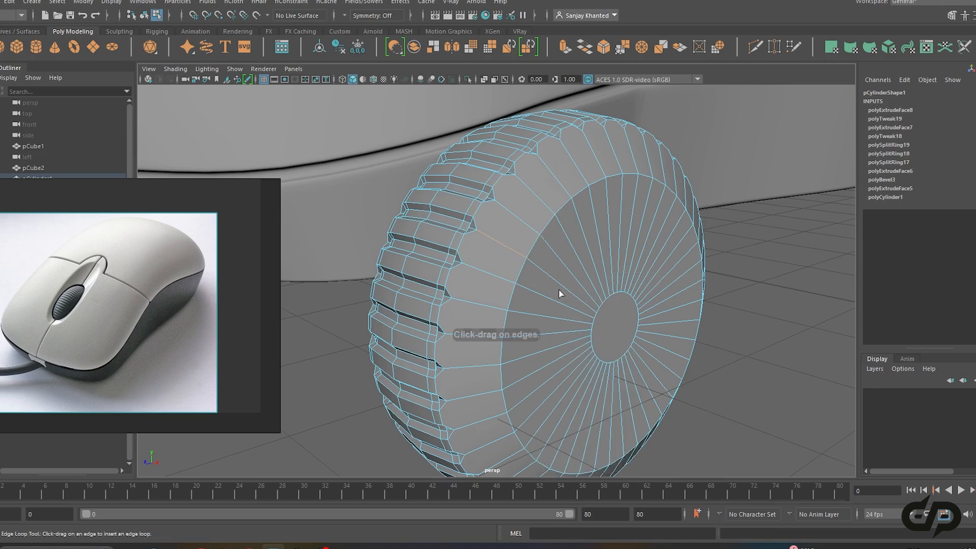
{"action": "left_click", "coordinate": [531, 268]}
Insert a matching edge loop on the wheel's opposite cap and show the wheel in smoothed preview
{"action": "left_click_drag", "start_coordinate": [550, 270], "coordinate": [710, 254], "text": "alt"}
{"action": "left_click", "coordinate": [581, 268]}
{"action": "left_click_drag", "start_coordinate": [580, 268], "coordinate": [473, 275], "text": "alt"}
{"action": "right_click_drag", "start_coordinate": [508, 208], "coordinate": [547, 199]}
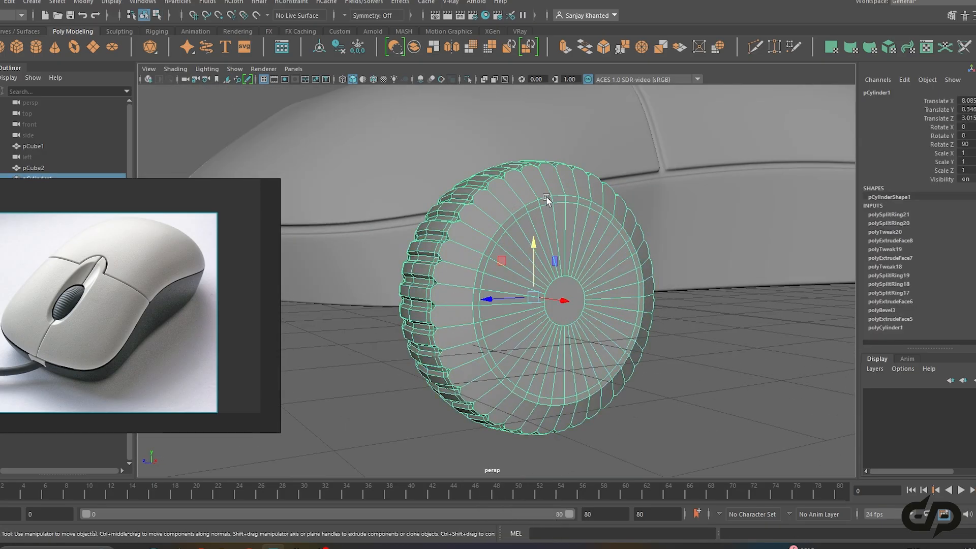
{"action": "key", "text": "3"}
{"action": "left_click", "coordinate": [685, 316]}
Move the wheel into the slot between the mouse buttons and scale it down to about 0.69
{"action": "right_click_drag", "start_coordinate": [685, 316], "coordinate": [631, 358], "text": "alt"}
{"action": "left_click_drag", "start_coordinate": [631, 359], "coordinate": [712, 359], "text": "alt"}
{"action": "right_click_drag", "start_coordinate": [711, 358], "coordinate": [502, 358], "text": "alt"}
{"action": "left_click_drag", "start_coordinate": [503, 360], "coordinate": [498, 329], "text": "alt"}
{"action": "left_click", "coordinate": [595, 340]}
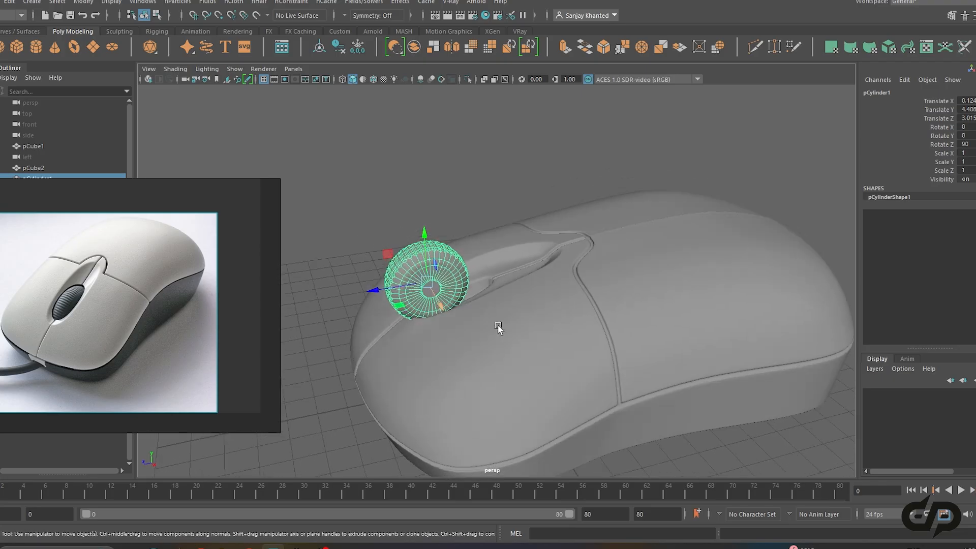
{"action": "middle_click_drag", "start_coordinate": [447, 299], "coordinate": [415, 294]}
{"action": "left_click_drag", "start_coordinate": [415, 293], "coordinate": [451, 310], "text": "alt"}
{"action": "key", "text": "w"}
{"action": "left_click_drag", "start_coordinate": [384, 296], "coordinate": [499, 358]}
{"action": "left_click_drag", "start_coordinate": [429, 339], "coordinate": [458, 341]}
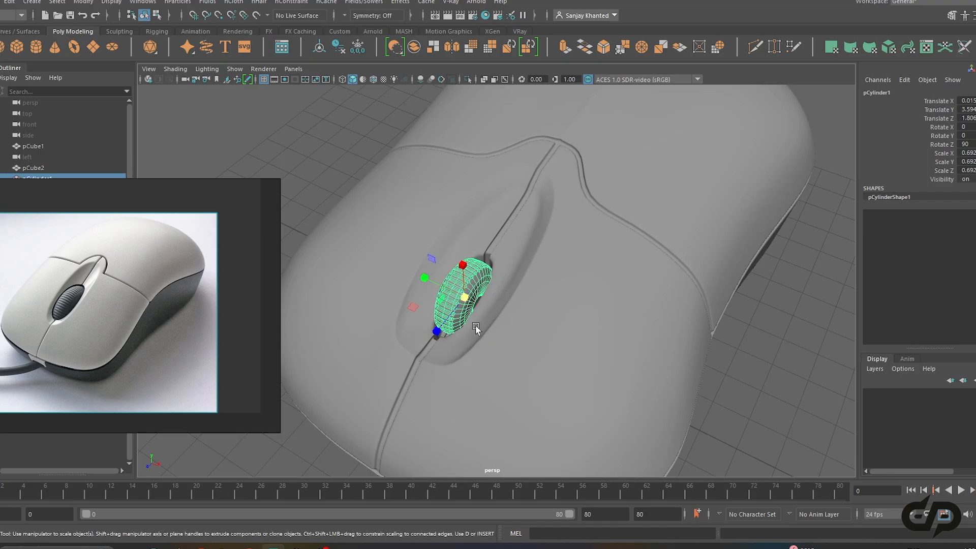
Sink the wheel to about Y 3.15 and Z 1.6, scaling it to about 0.83 with a narrower width of about 0.70
{"action": "left_click_drag", "start_coordinate": [479, 319], "coordinate": [476, 282], "text": "alt"}
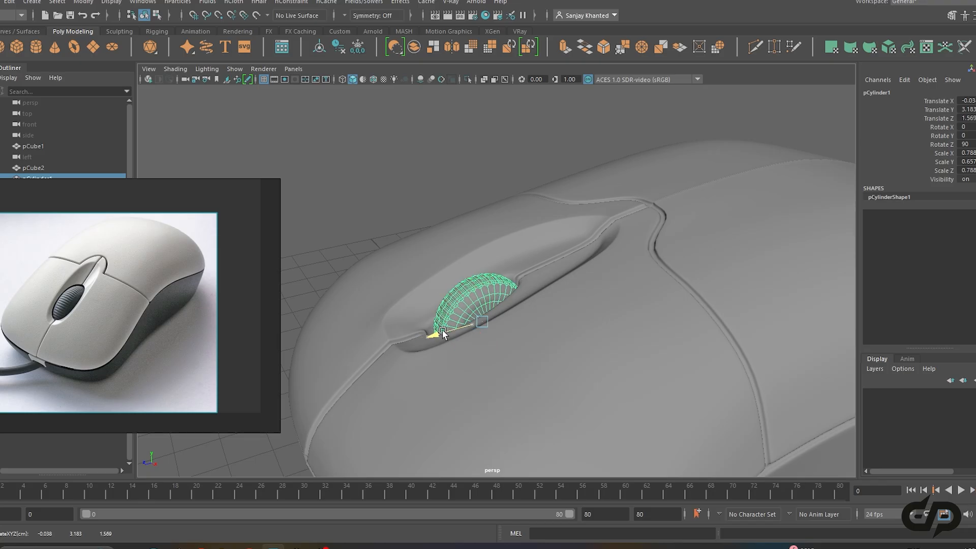
{"action": "left_click_drag", "start_coordinate": [440, 333], "coordinate": [474, 279], "text": "alt"}
{"action": "key", "text": "r"}
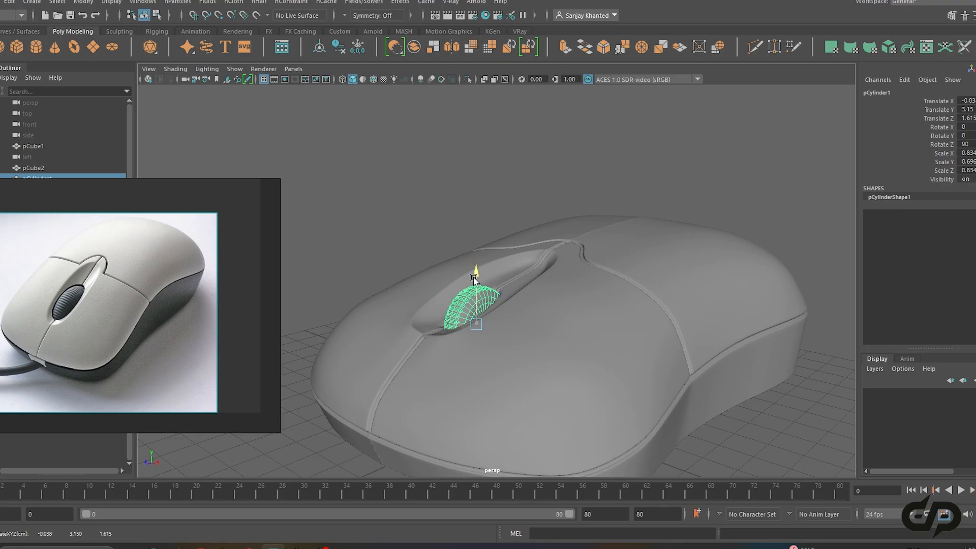
{"action": "left_click", "coordinate": [790, 445]}
{"action": "left_click_drag", "start_coordinate": [790, 445], "coordinate": [545, 372], "text": "alt"}
Move the outer vertices at the front corner of the right body half inward in the top view
{"action": "left_click", "coordinate": [572, 395]}
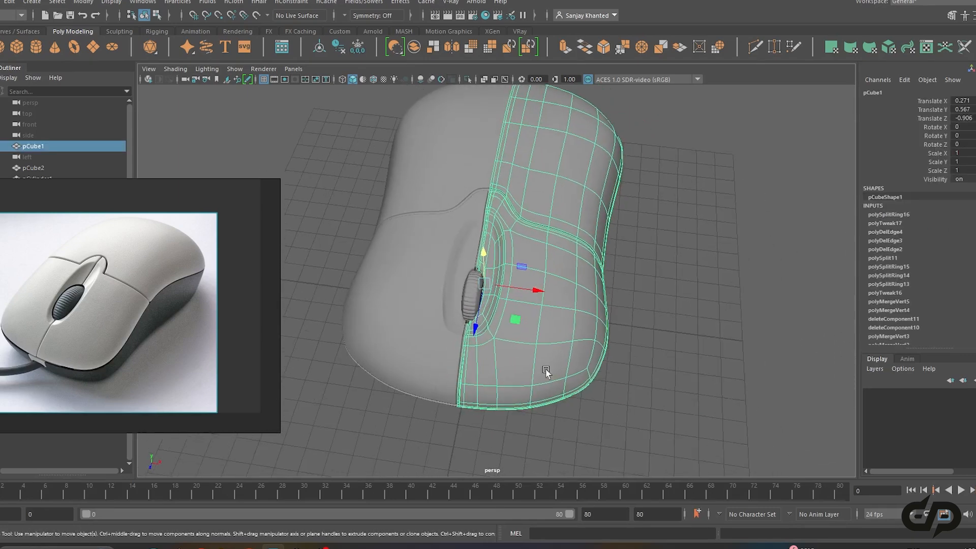
{"action": "key", "text": "space"}
{"action": "left_click_drag", "start_coordinate": [493, 346], "coordinate": [437, 339]}
{"action": "middle_click_drag", "start_coordinate": [661, 264], "coordinate": [594, 277], "text": "alt"}
{"action": "right_click_drag", "start_coordinate": [594, 277], "coordinate": [506, 287], "text": "alt"}
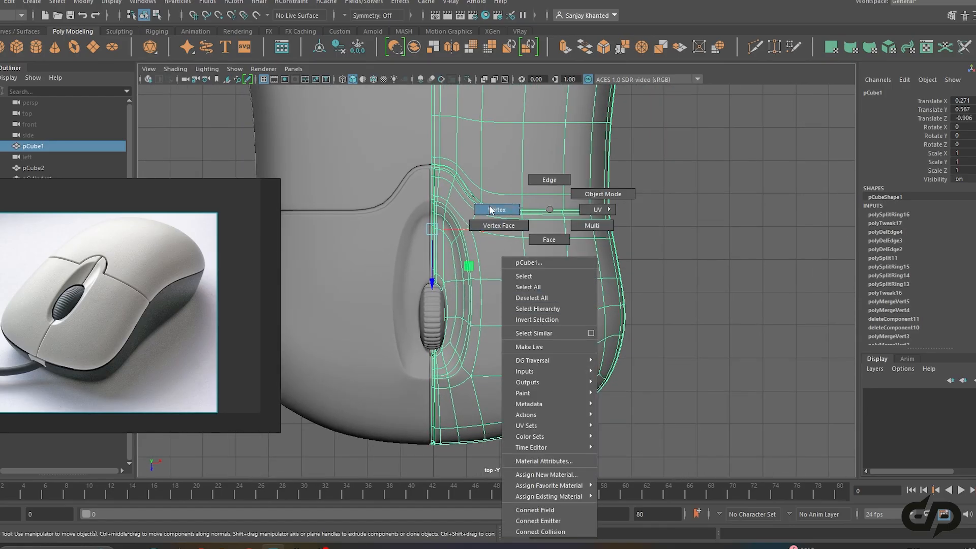
{"action": "right_click_drag", "start_coordinate": [491, 210], "coordinate": [492, 210]}
{"action": "left_click_drag", "start_coordinate": [555, 301], "coordinate": [556, 303]}
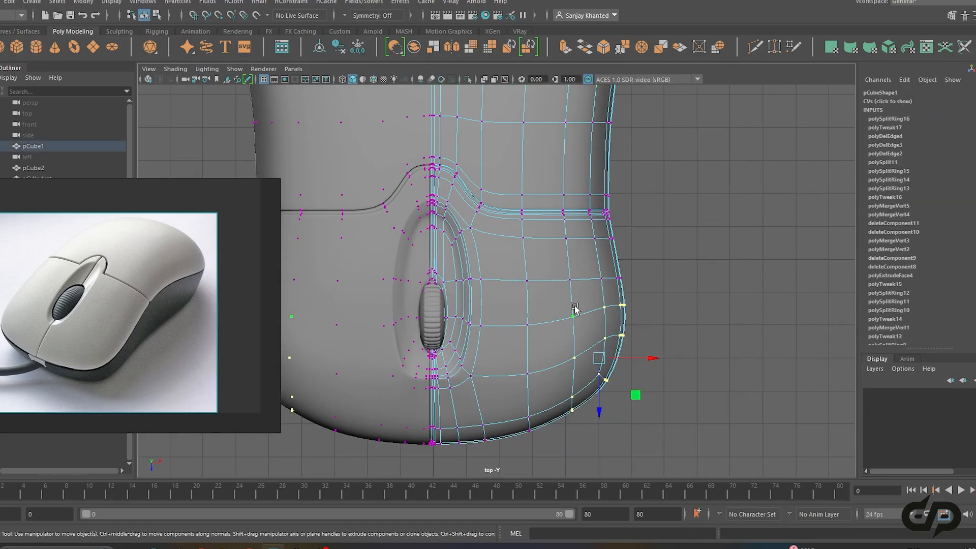
{"action": "left_click_drag", "start_coordinate": [656, 360], "coordinate": [653, 359]}
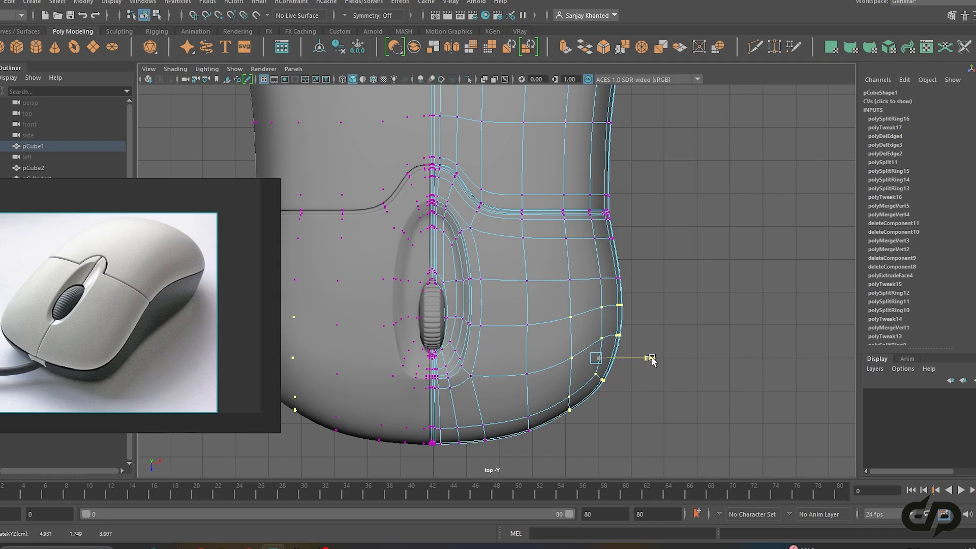
{"action": "left_click_drag", "start_coordinate": [651, 360], "coordinate": [637, 375]}
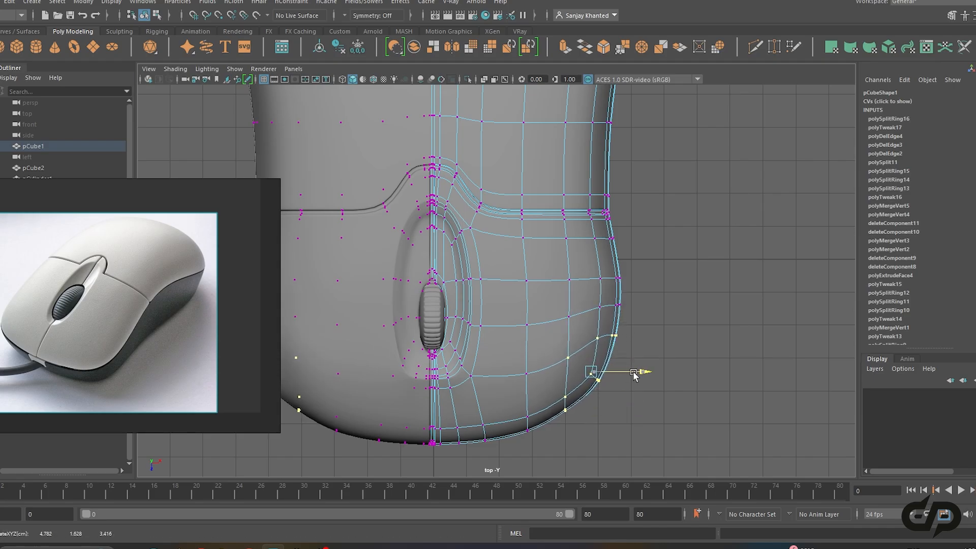
Refine the individual front-corner and side vertices in the top view, then return to the perspective view
{"action": "left_click_drag", "start_coordinate": [563, 440], "coordinate": [563, 443]}
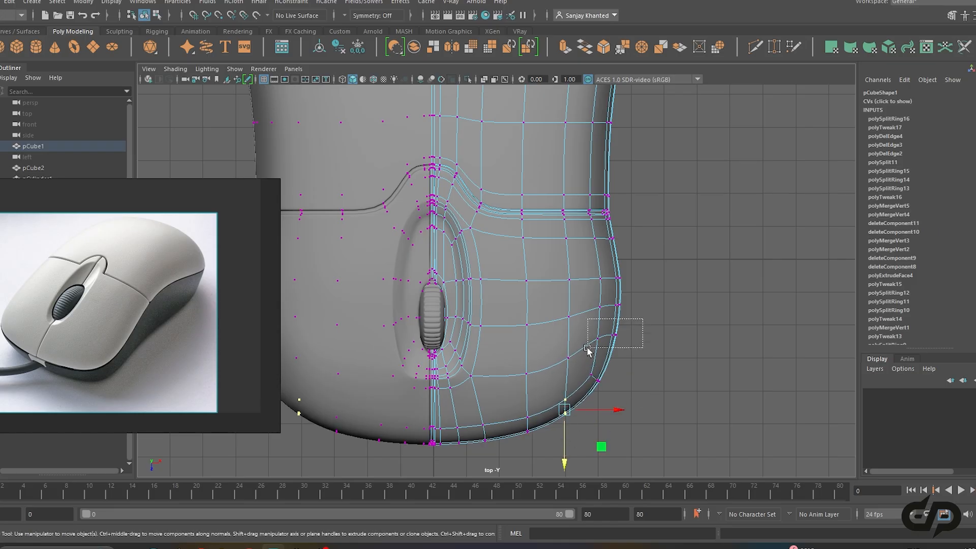
{"action": "left_click_drag", "start_coordinate": [652, 305], "coordinate": [648, 276]}
{"action": "scroll", "coordinate": [536, 288], "scroll_direction": "down", "scroll_amount": 3}
{"action": "middle_click_drag", "start_coordinate": [537, 314], "coordinate": [589, 300], "text": "alt"}
{"action": "scroll", "coordinate": [593, 312], "scroll_direction": "up", "scroll_amount": 1}
{"action": "scroll", "coordinate": [593, 313], "scroll_direction": "up", "scroll_amount": 1}
{"action": "key", "text": "space"}
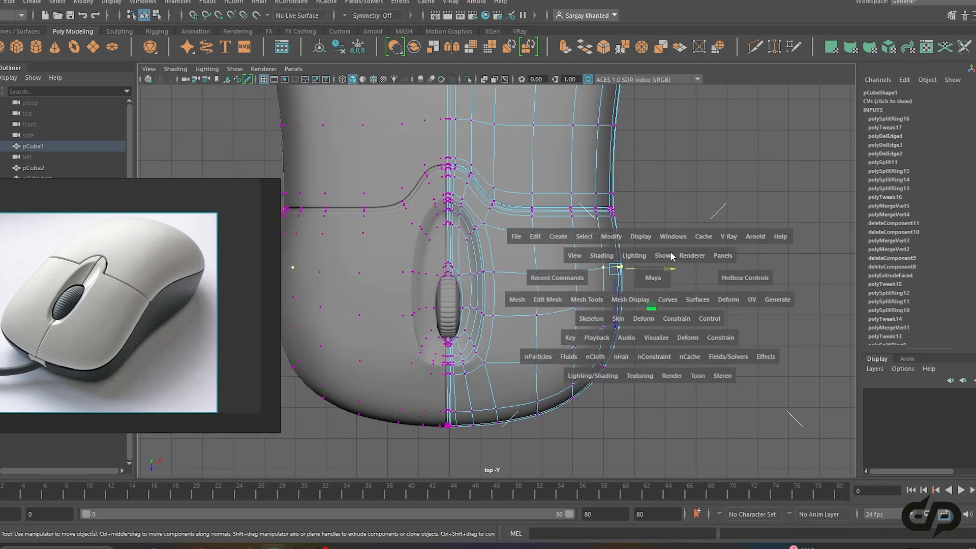
{"action": "key", "text": "space"}
{"action": "left_click_drag", "start_coordinate": [705, 218], "coordinate": [706, 194]}
{"action": "key", "text": "space"}
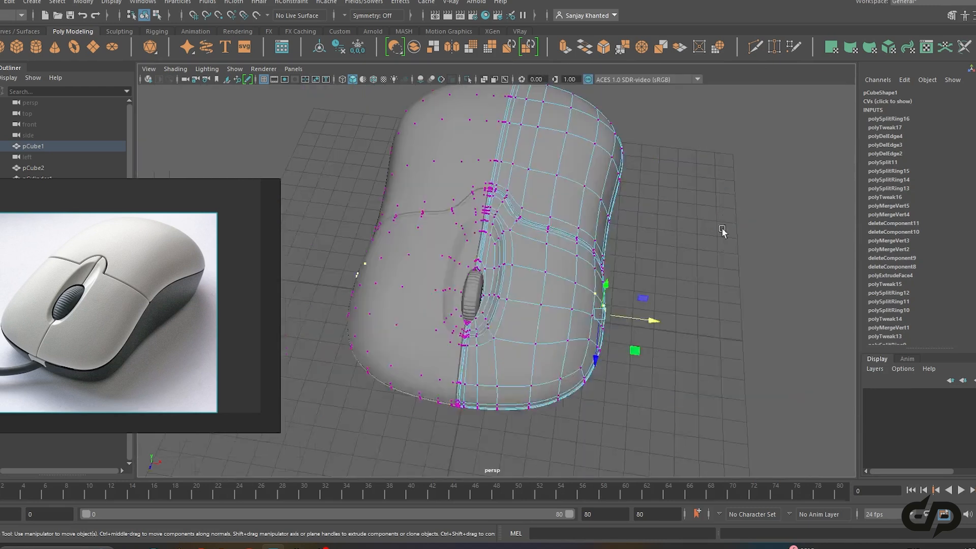
Return the body to object mode and examine its reshaped front and side outline from several angles
{"action": "left_click_drag", "start_coordinate": [721, 229], "coordinate": [662, 253], "text": "alt"}
{"action": "scroll", "coordinate": [662, 253], "scroll_direction": "down", "scroll_amount": 2}
{"action": "middle_click_drag", "start_coordinate": [610, 312], "coordinate": [607, 250], "text": "alt"}
{"action": "left_click_drag", "start_coordinate": [607, 251], "coordinate": [642, 281], "text": "alt"}
{"action": "right_click_drag", "start_coordinate": [563, 211], "coordinate": [621, 194]}
{"action": "left_click", "coordinate": [724, 246]}
{"action": "left_click_drag", "start_coordinate": [724, 247], "coordinate": [615, 329], "text": "alt"}
{"action": "scroll", "coordinate": [685, 286], "scroll_direction": "down", "scroll_amount": 2}
Adjust the vertices of the front side wall along X to even out its curve, and return to object mode
{"action": "left_click", "coordinate": [583, 317]}
{"action": "right_click", "coordinate": [583, 318]}
{"action": "right_click_drag", "start_coordinate": [516, 205], "coordinate": [512, 206]}
{"action": "left_click_drag", "start_coordinate": [526, 285], "coordinate": [538, 401], "text": "alt"}
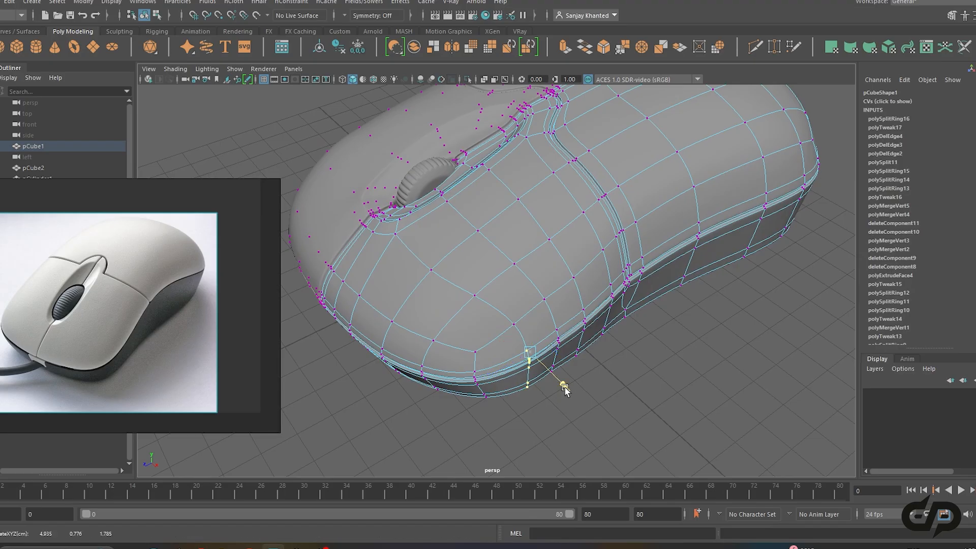
{"action": "left_click_drag", "start_coordinate": [577, 376], "coordinate": [583, 390], "text": "alt"}
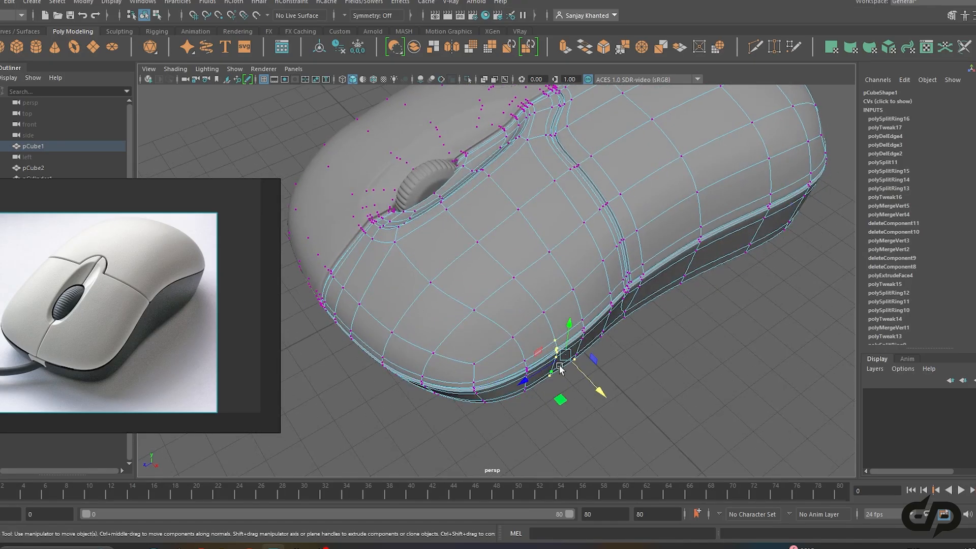
{"action": "left_click_drag", "start_coordinate": [582, 390], "coordinate": [584, 389]}
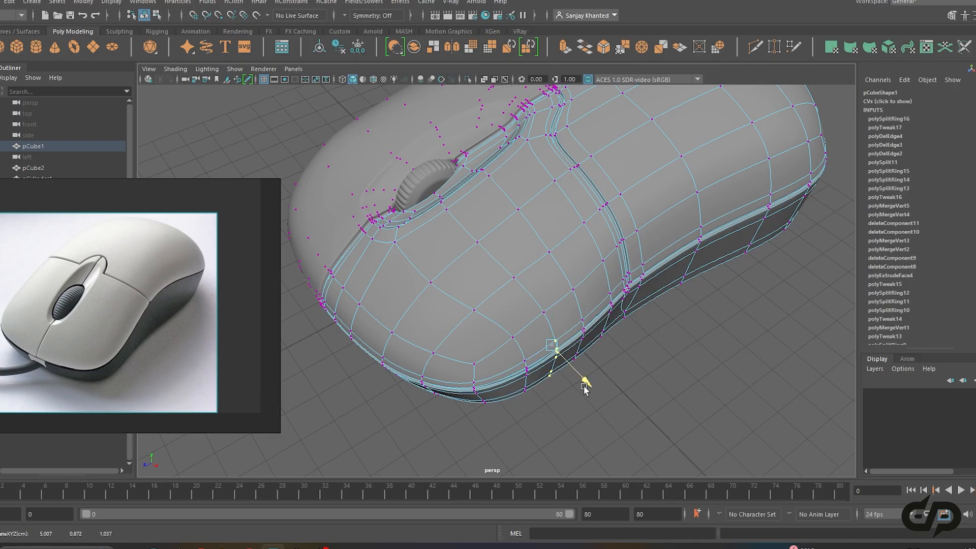
{"action": "right_click", "coordinate": [581, 210]}
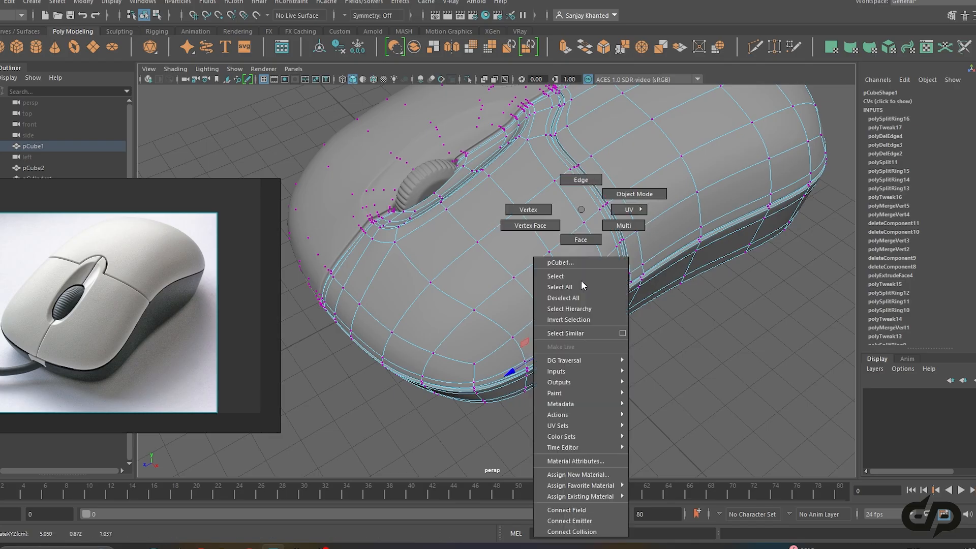
{"action": "left_click", "coordinate": [634, 194]}
Delete the mirrored left body half and show the remaining right half unsmoothed
{"action": "left_click_drag", "start_coordinate": [645, 360], "coordinate": [566, 391], "text": "alt"}
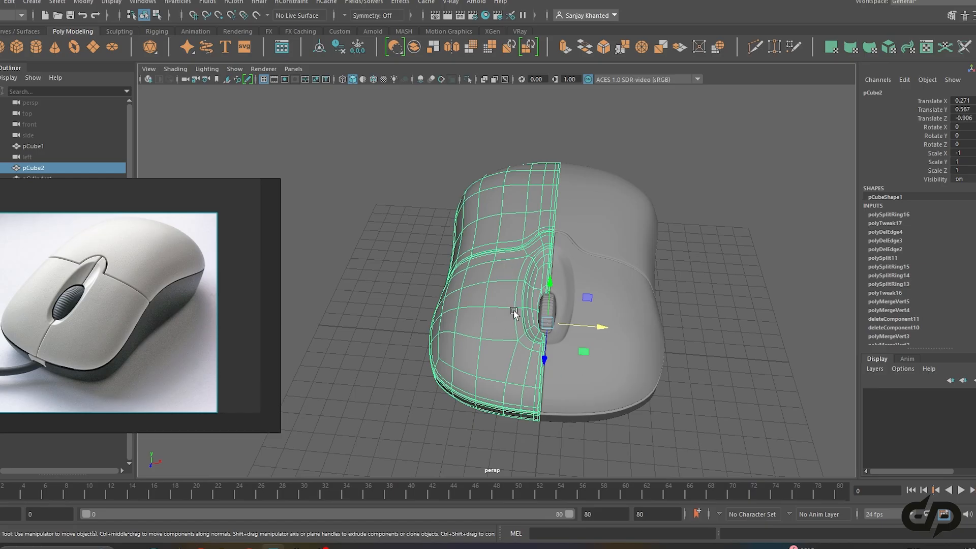
{"action": "key", "text": "Delete"}
{"action": "left_click", "coordinate": [611, 329]}
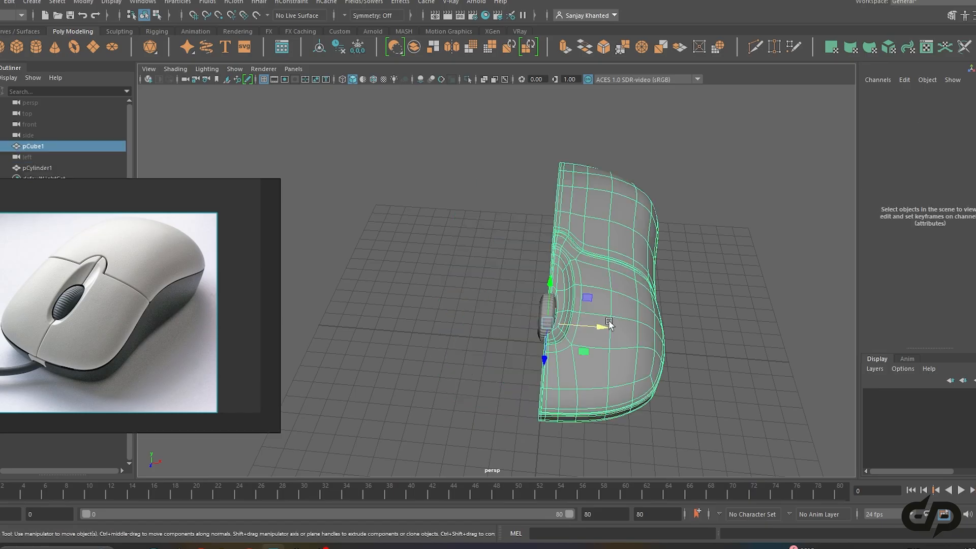
{"action": "key", "text": "1"}
Mirror the right body half across the world X axis in the negative direction with merged borders
{"action": "scroll", "coordinate": [612, 331], "scroll_direction": "up", "scroll_amount": 2}
{"action": "middle_click_drag", "start_coordinate": [612, 330], "coordinate": [566, 330], "text": "alt"}
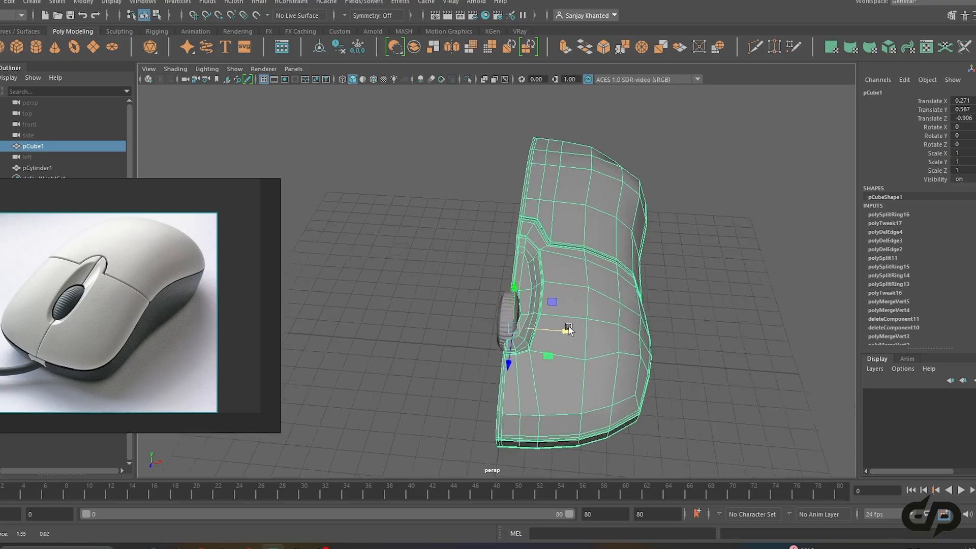
{"action": "scroll", "coordinate": [566, 331], "scroll_direction": "up", "scroll_amount": 2}
{"action": "left_click_drag", "start_coordinate": [566, 330], "coordinate": [594, 372], "text": "alt"}
{"action": "scroll", "coordinate": [542, 285], "scroll_direction": "up", "scroll_amount": 3}
{"action": "middle_click_drag", "start_coordinate": [542, 285], "coordinate": [568, 346], "text": "alt"}
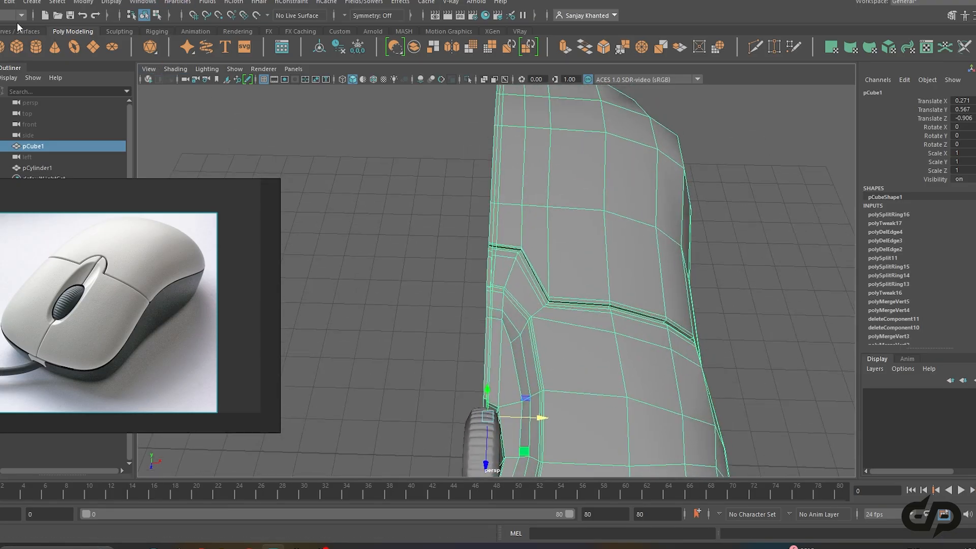
{"action": "left_click", "coordinate": [5, 32]}
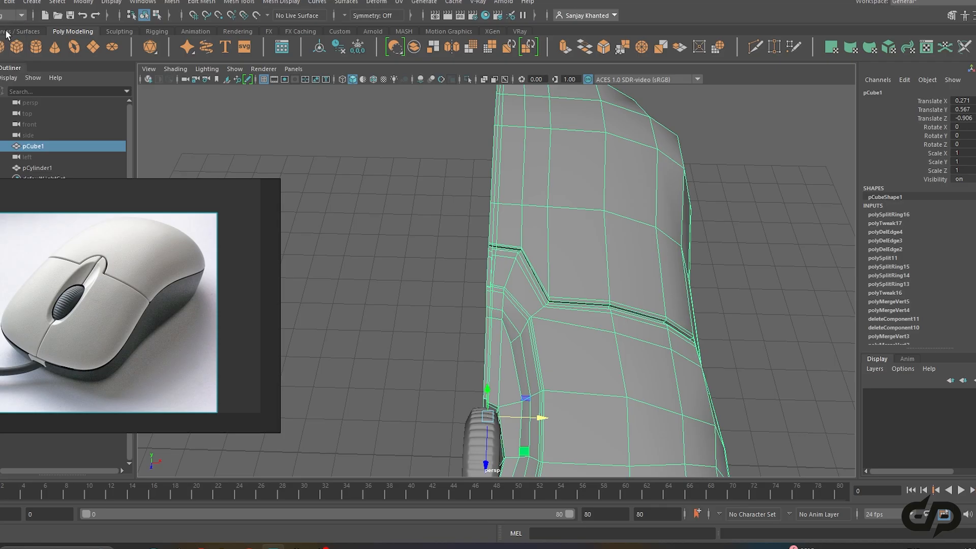
{"action": "left_click", "coordinate": [172, 3]}
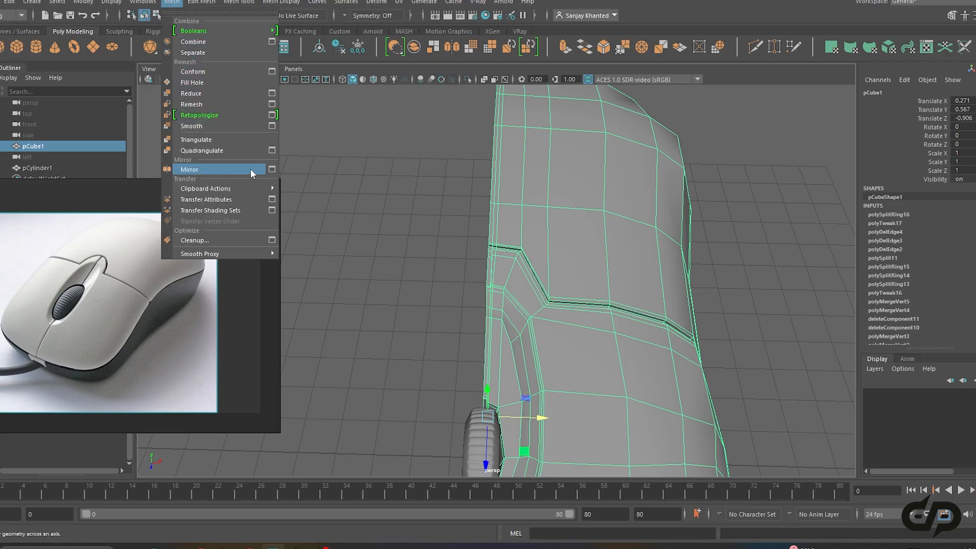
{"action": "left_click", "coordinate": [234, 170]}
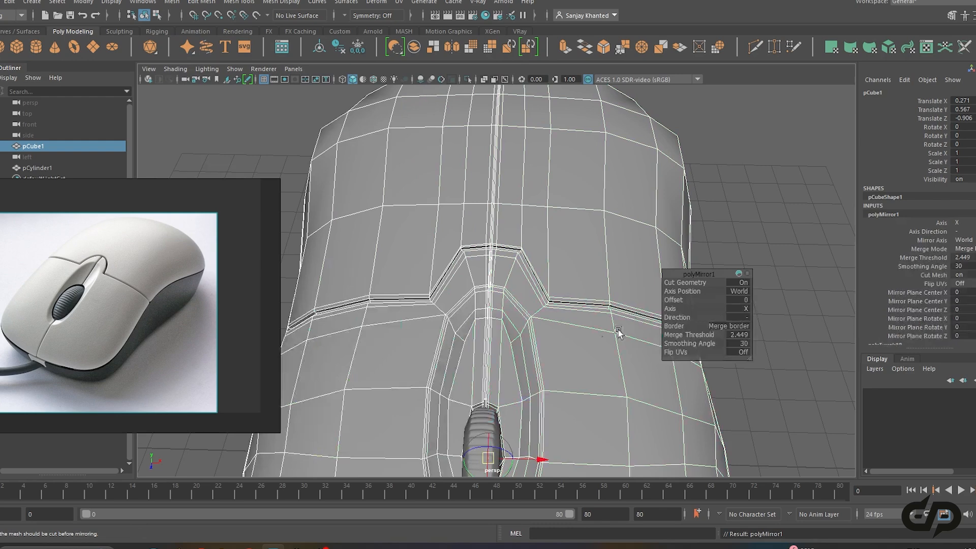
Show the mirrored body in smoothed object display and examine the center seam at its front
{"action": "middle_click_drag", "start_coordinate": [618, 331], "coordinate": [581, 272], "text": "alt"}
{"action": "left_click_drag", "start_coordinate": [581, 272], "coordinate": [561, 331], "text": "alt"}
{"action": "scroll", "coordinate": [561, 331], "scroll_direction": "up", "scroll_amount": 5}
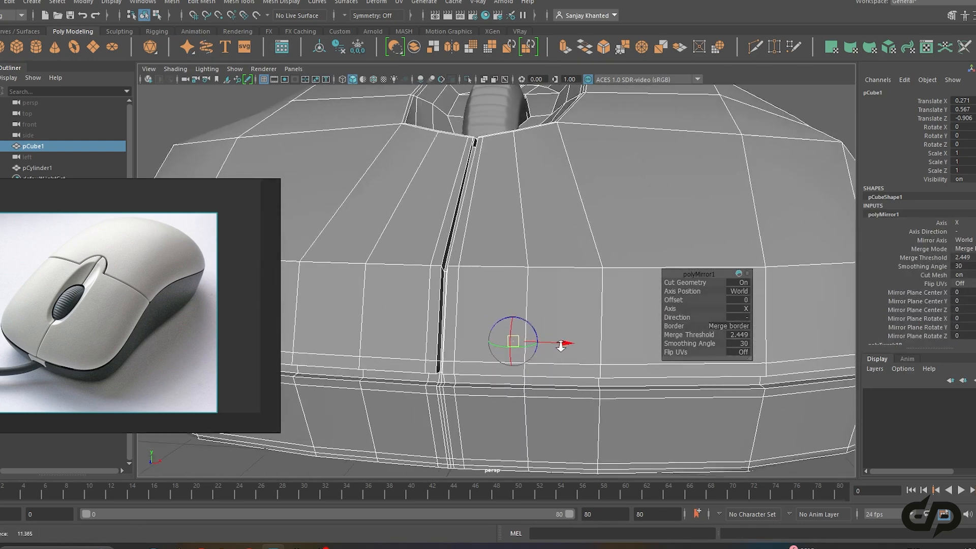
{"action": "right_click_drag", "start_coordinate": [571, 245], "coordinate": [606, 222]}
{"action": "scroll", "coordinate": [554, 231], "scroll_direction": "down", "scroll_amount": 5}
{"action": "left_click_drag", "start_coordinate": [553, 231], "coordinate": [546, 287], "text": "alt"}
{"action": "middle_click_drag", "start_coordinate": [546, 287], "coordinate": [534, 316], "text": "alt"}
{"action": "left_click", "coordinate": [725, 371]}
{"action": "left_click_drag", "start_coordinate": [725, 371], "coordinate": [545, 392], "text": "alt"}
{"action": "left_click", "coordinate": [511, 386]}
{"action": "scroll", "coordinate": [518, 355], "scroll_direction": "up", "scroll_amount": 10}
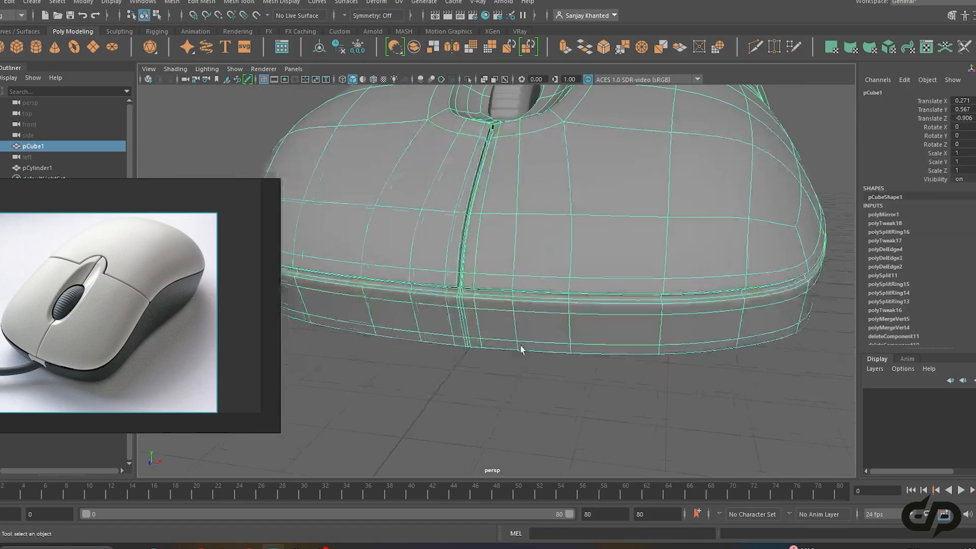
{"action": "middle_click_drag", "start_coordinate": [527, 352], "coordinate": [535, 346], "text": "alt"}
Shift the column of front-wall vertices beside the center seam slightly outward along X, then return to object mode
{"action": "right_click_drag", "start_coordinate": [506, 279], "coordinate": [457, 244]}
{"action": "left_click", "coordinate": [482, 262]}
{"action": "key", "text": "w"}
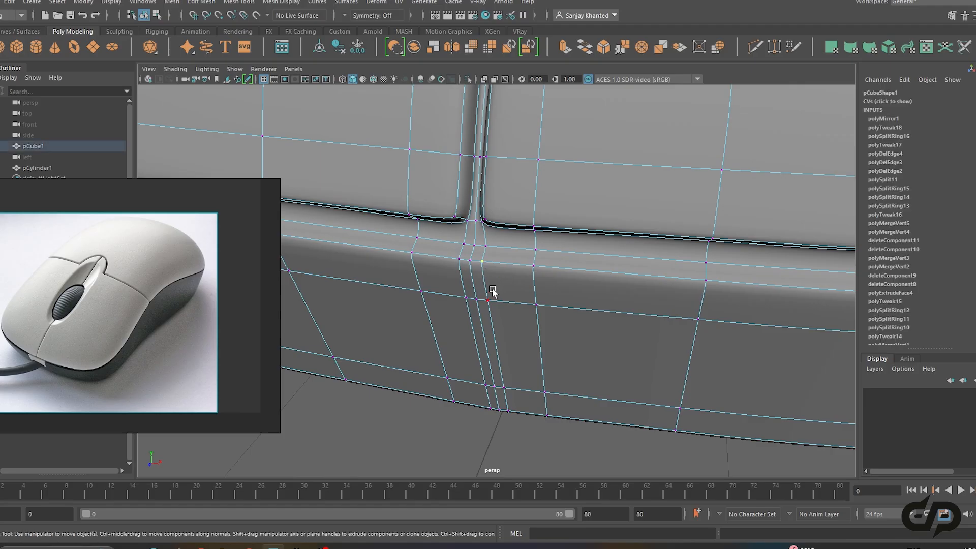
{"action": "left_click", "coordinate": [490, 301], "text": "shift"}
{"action": "left_click", "coordinate": [505, 388], "text": "shift"}
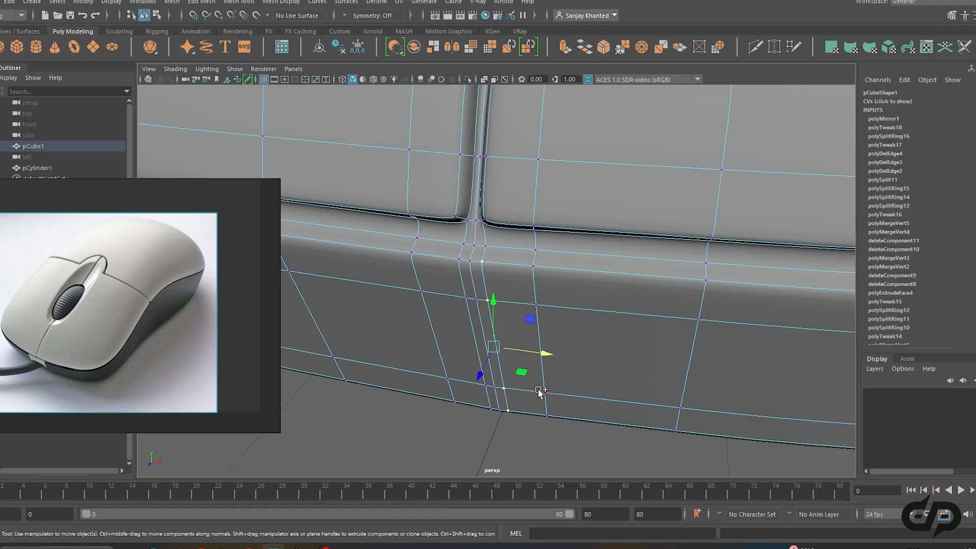
{"action": "left_click_drag", "start_coordinate": [545, 356], "coordinate": [550, 358]}
{"action": "scroll", "coordinate": [534, 332], "scroll_direction": "down", "scroll_amount": 5}
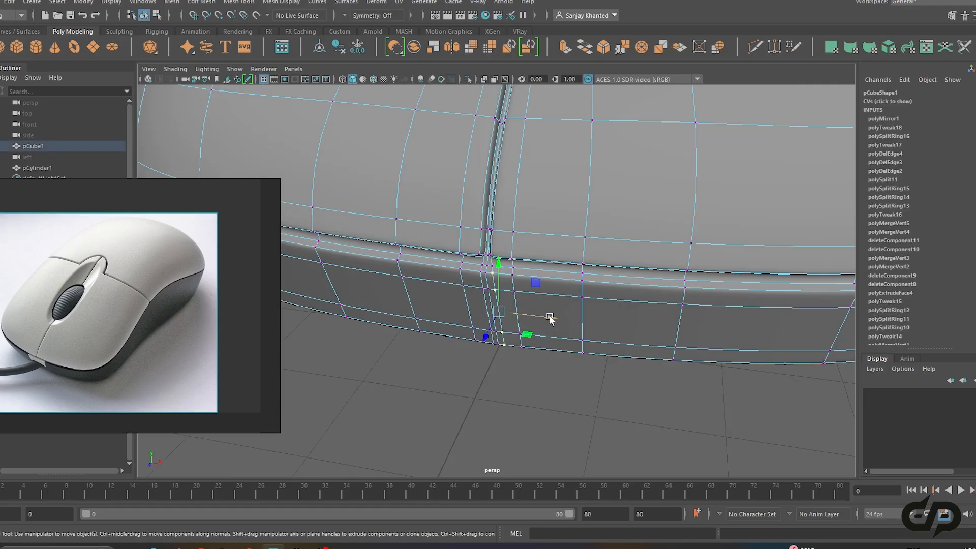
{"action": "left_click_drag", "start_coordinate": [437, 264], "coordinate": [477, 322], "text": "alt"}
{"action": "scroll", "coordinate": [478, 322], "scroll_direction": "down", "scroll_amount": 2}
{"action": "middle_click_drag", "start_coordinate": [576, 297], "coordinate": [483, 296], "text": "alt"}
{"action": "right_click_drag", "start_coordinate": [509, 224], "coordinate": [554, 192]}
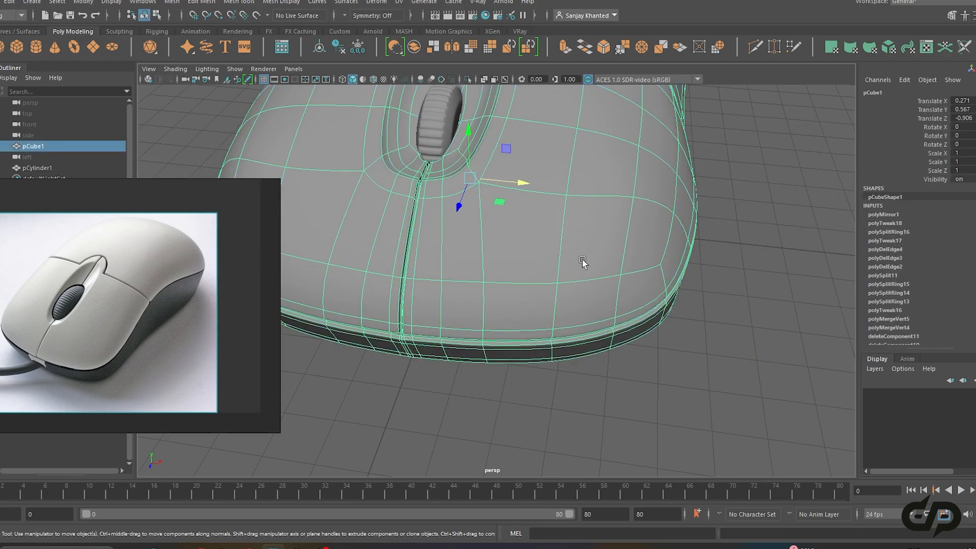
Examine the smoothed body from the front and above, checking the seams and the wheel slot
{"action": "left_click", "coordinate": [640, 352]}
{"action": "scroll", "coordinate": [640, 353], "scroll_direction": "down", "scroll_amount": 4}
{"action": "left_click_drag", "start_coordinate": [640, 352], "coordinate": [566, 405], "text": "alt"}
{"action": "scroll", "coordinate": [559, 337], "scroll_direction": "up", "scroll_amount": 4}
{"action": "left_click", "coordinate": [559, 337]}
{"action": "mouse_move", "coordinate": [559, 337]}
{"action": "left_mouse_down", "text": "alt"}
{"action": "mouse_move", "coordinate": [484, 277]}
{"action": "mouse_move", "coordinate": [588, 273]}
{"action": "mouse_move", "coordinate": [603, 283]}
{"action": "mouse_move", "coordinate": [407, 301]}
{"action": "mouse_move", "coordinate": [729, 269]}
{"action": "mouse_move", "coordinate": [590, 331]}
{"action": "mouse_move", "coordinate": [569, 331]}
{"action": "left_mouse_up", "text": "alt"}
{"action": "left_click", "coordinate": [719, 157]}
{"action": "left_click_drag", "start_coordinate": [718, 157], "coordinate": [545, 222], "text": "alt"}
{"action": "scroll", "coordinate": [588, 298], "scroll_direction": "up", "scroll_amount": 3}
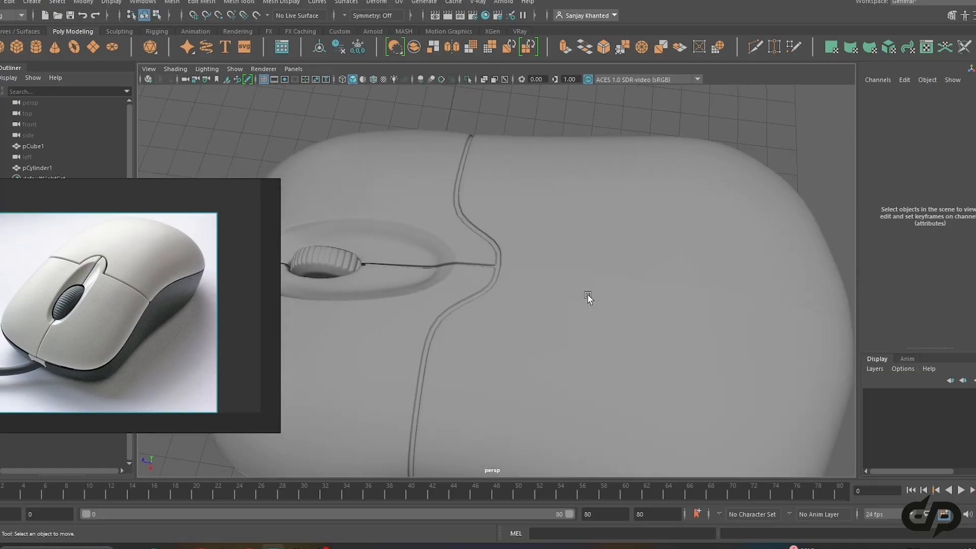
Merge the three closely spaced center-seam vertices on the unsmoothed body's top, one row behind the button seam, into one
{"action": "left_click", "coordinate": [562, 290]}
{"action": "scroll", "coordinate": [539, 330], "scroll_direction": "up", "scroll_amount": 6}
{"action": "left_click_drag", "start_coordinate": [560, 334], "coordinate": [588, 329], "text": "alt"}
{"action": "key", "text": "1"}
{"action": "mouse_move", "coordinate": [495, 286]}
{"action": "right_mouse_down", "text": "alt"}
{"action": "mouse_move", "coordinate": [517, 314]}
{"action": "mouse_move", "coordinate": [488, 305]}
{"action": "right_mouse_up", "text": "alt"}
{"action": "right_click_drag", "start_coordinate": [547, 256], "coordinate": [491, 244]}
{"action": "left_click", "coordinate": [580, 268]}
{"action": "middle_click_drag", "start_coordinate": [586, 285], "coordinate": [535, 314], "text": "alt"}
{"action": "scroll", "coordinate": [571, 301], "scroll_direction": "up", "scroll_amount": 3}
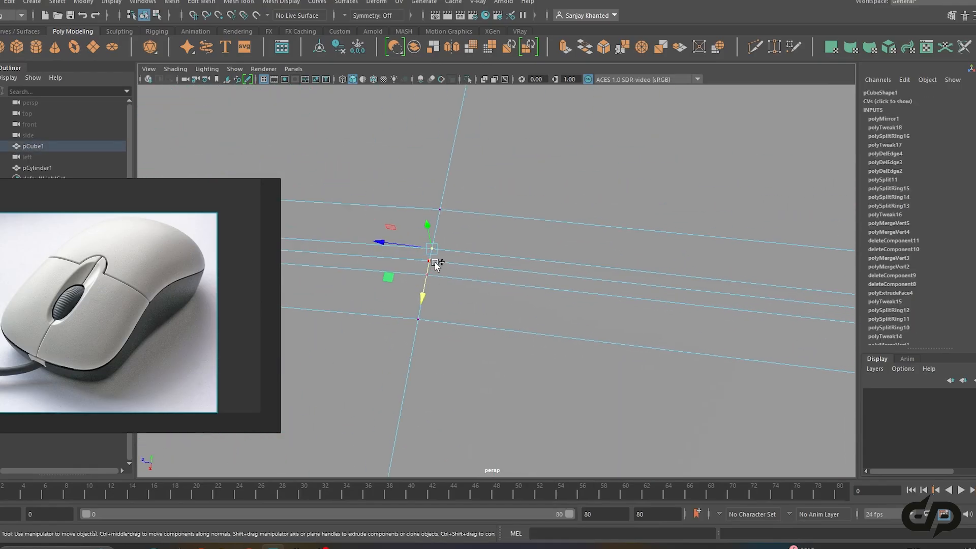
{"action": "right_click_drag", "start_coordinate": [442, 279], "coordinate": [491, 223], "text": "shift"}
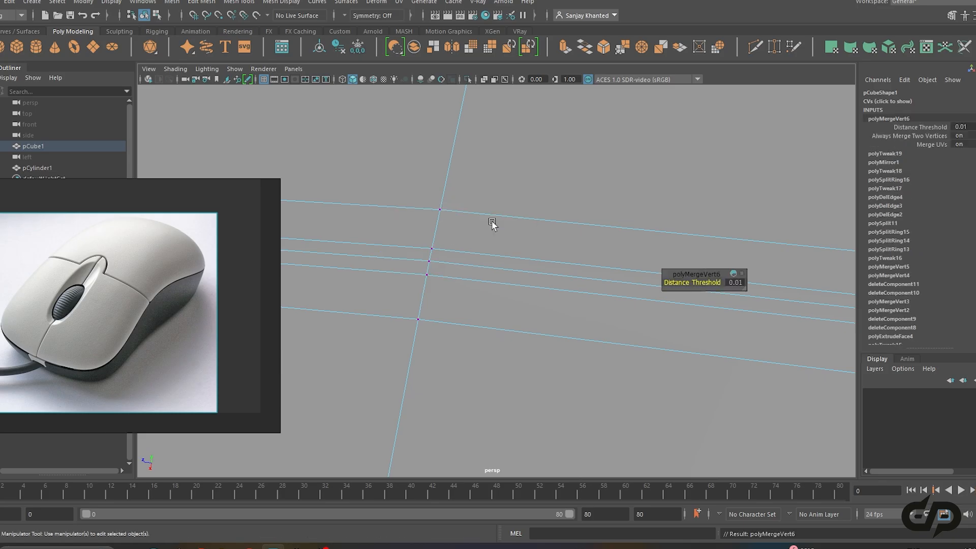
{"action": "left_click", "coordinate": [435, 252]}
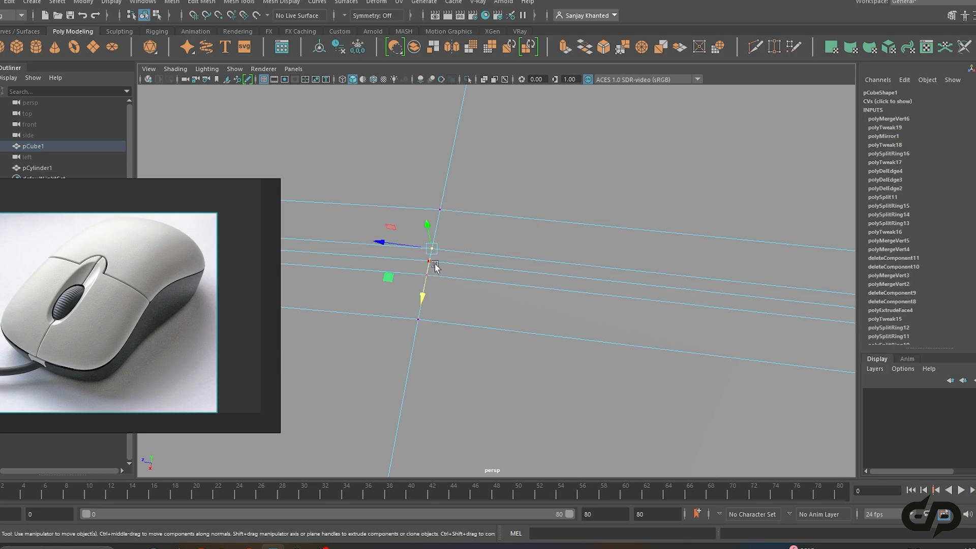
{"action": "right_click_drag", "start_coordinate": [456, 270], "coordinate": [505, 219], "text": "shift"}
{"action": "left_click", "coordinate": [430, 266]}
{"action": "left_click", "coordinate": [433, 255], "text": "shift"}
{"action": "right_click_drag", "start_coordinate": [451, 261], "coordinate": [496, 213], "text": "shift"}
Delete the redundant center edges between the button groove and the merged vertex
{"action": "scroll", "coordinate": [497, 251], "scroll_direction": "down", "scroll_amount": 5}
{"action": "scroll", "coordinate": [498, 254], "scroll_direction": "down", "scroll_amount": 3}
{"action": "scroll", "coordinate": [492, 255], "scroll_direction": "up", "scroll_amount": 5}
{"action": "left_click", "coordinate": [506, 259]}
{"action": "middle_click_drag", "start_coordinate": [509, 263], "coordinate": [728, 292], "text": "alt"}
{"action": "scroll", "coordinate": [494, 273], "scroll_direction": "up", "scroll_amount": 3}
{"action": "scroll", "coordinate": [495, 273], "scroll_direction": "up", "scroll_amount": 1}
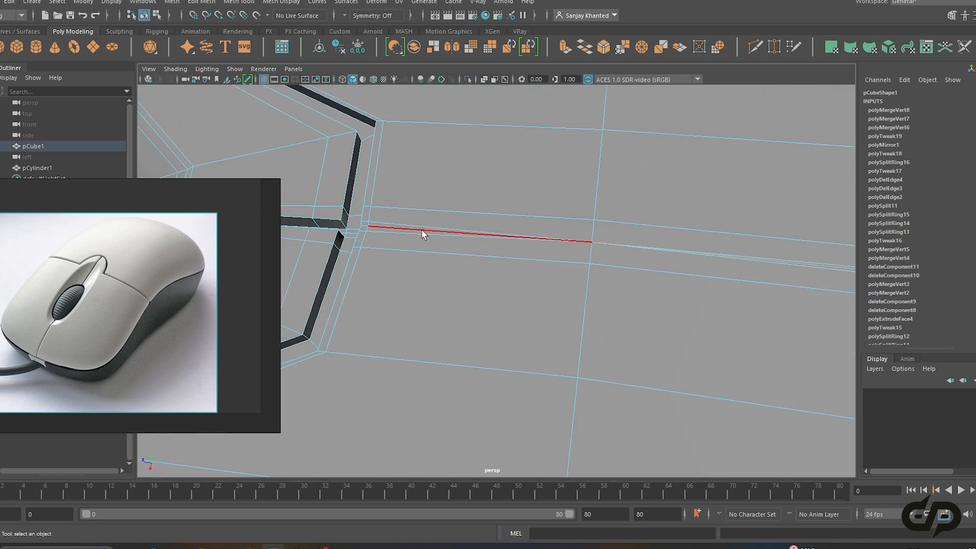
{"action": "middle_click_drag", "start_coordinate": [513, 255], "coordinate": [506, 264], "text": "alt"}
{"action": "left_click_drag", "start_coordinate": [508, 262], "coordinate": [536, 257], "text": "alt"}
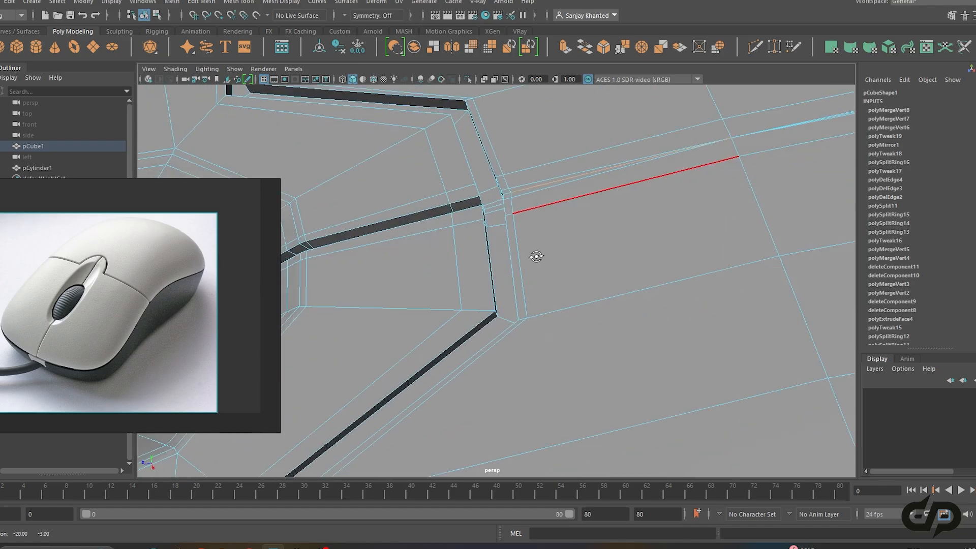
{"action": "key", "text": "ctrl+Delete"}
Select the two edge loops flanking the center line and examine where they reach the front wall's lower edge
{"action": "middle_click_drag", "start_coordinate": [616, 207], "coordinate": [469, 267], "text": "alt"}
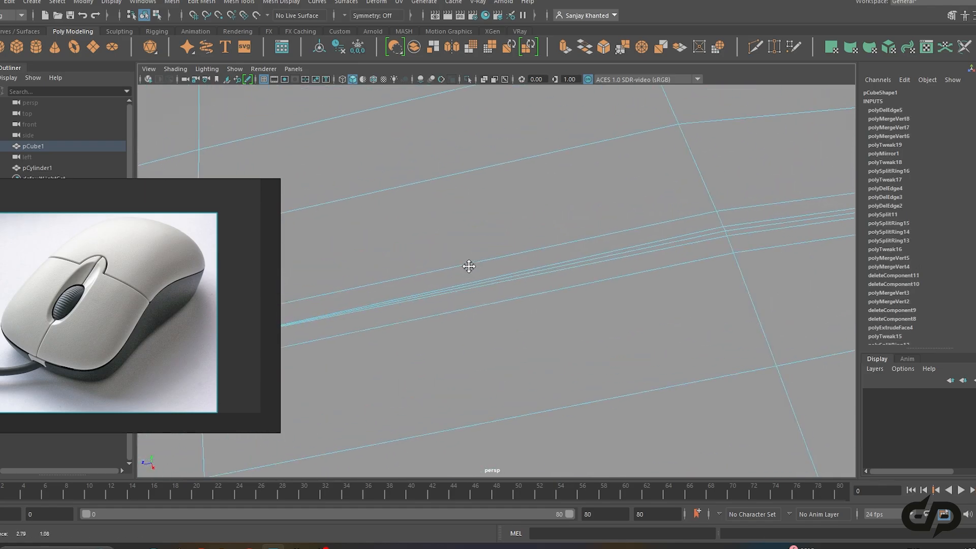
{"action": "double_click", "coordinate": [699, 238], "text": "shift"}
{"action": "scroll", "coordinate": [687, 279], "scroll_direction": "down", "scroll_amount": 7}
{"action": "left_click_drag", "start_coordinate": [659, 246], "coordinate": [617, 364], "text": "alt"}
{"action": "scroll", "coordinate": [616, 364], "scroll_direction": "up", "scroll_amount": 3}
{"action": "middle_click_drag", "start_coordinate": [616, 364], "coordinate": [616, 327], "text": "alt"}
{"action": "scroll", "coordinate": [596, 327], "scroll_direction": "up", "scroll_amount": 4}
{"action": "right_click_drag", "start_coordinate": [617, 326], "coordinate": [615, 380], "text": "alt"}
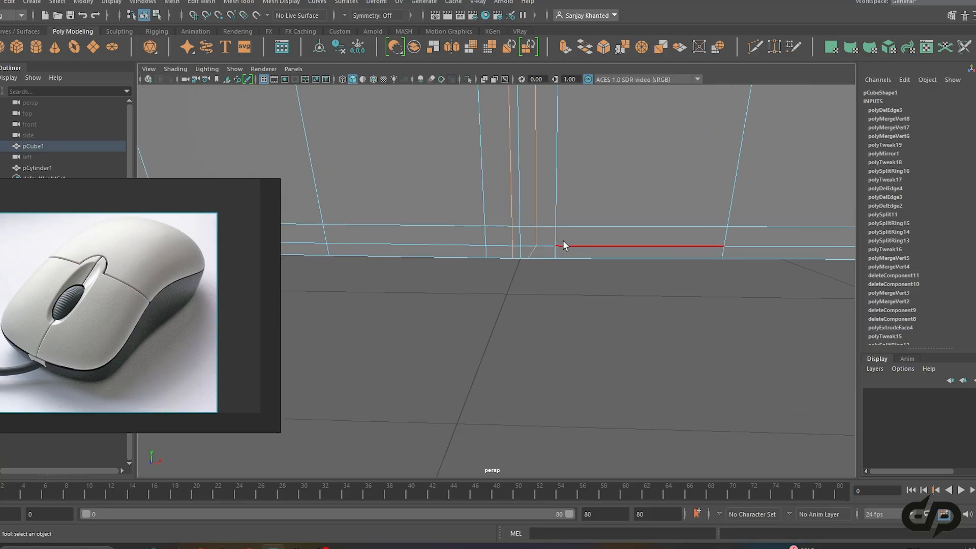
Merge the three neighbouring center vertices in the upper of the two edge rows along the front wall's lower rim
{"action": "key", "text": "w"}
{"action": "right_click", "coordinate": [551, 225]}
{"action": "right_click_drag", "start_coordinate": [502, 227], "coordinate": [497, 226]}
{"action": "left_click_drag", "start_coordinate": [503, 227], "coordinate": [540, 196], "text": "alt"}
{"action": "middle_click_drag", "start_coordinate": [541, 196], "coordinate": [583, 487], "text": "alt"}
{"action": "left_click_drag", "start_coordinate": [584, 487], "coordinate": [600, 379], "text": "alt"}
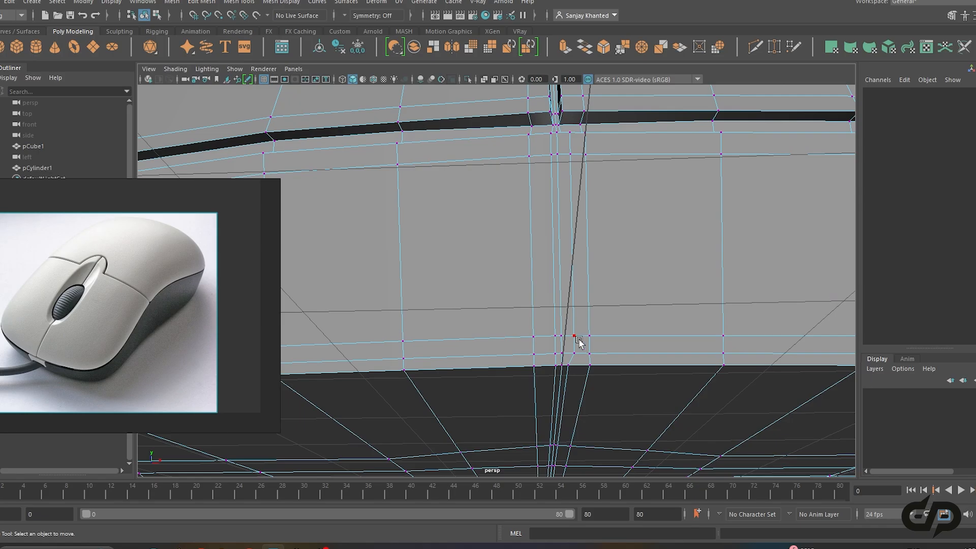
{"action": "left_click", "coordinate": [575, 336]}
{"action": "right_click_drag", "start_coordinate": [557, 340], "coordinate": [625, 288], "text": "shift"}
{"action": "key", "text": "w"}
{"action": "scroll", "coordinate": [577, 346], "scroll_direction": "up", "scroll_amount": 3}
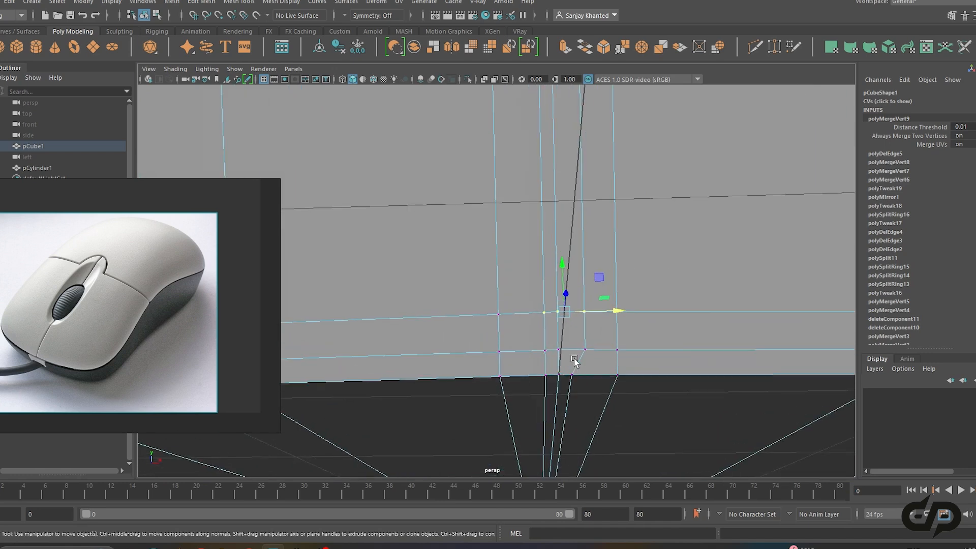
{"action": "left_click", "coordinate": [543, 316]}
{"action": "right_click_drag", "start_coordinate": [554, 329], "coordinate": [608, 271], "text": "shift"}
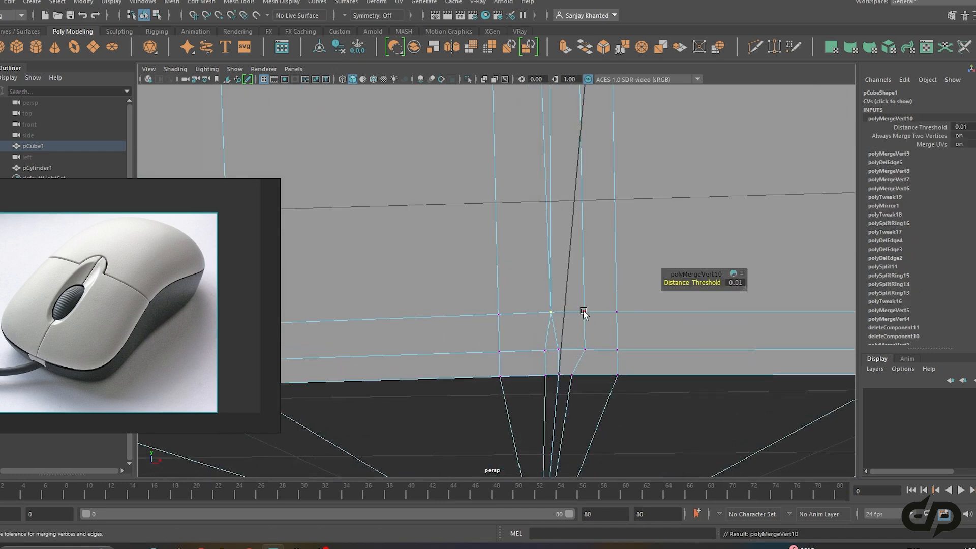
{"action": "left_click", "coordinate": [583, 312]}
{"action": "right_click_drag", "start_coordinate": [555, 320], "coordinate": [618, 270], "text": "shift"}
Delete the extra short edges directly below the merged vertex on the front wall
{"action": "scroll", "coordinate": [576, 317], "scroll_direction": "down", "scroll_amount": 3}
{"action": "scroll", "coordinate": [576, 315], "scroll_direction": "up", "scroll_amount": 3}
{"action": "middle_click_drag", "start_coordinate": [607, 396], "coordinate": [591, 316], "text": "alt"}
{"action": "scroll", "coordinate": [589, 314], "scroll_direction": "up", "scroll_amount": 2}
{"action": "key", "text": "w"}
{"action": "right_click_drag", "start_coordinate": [523, 240], "coordinate": [521, 211]}
{"action": "left_click", "coordinate": [500, 213]}
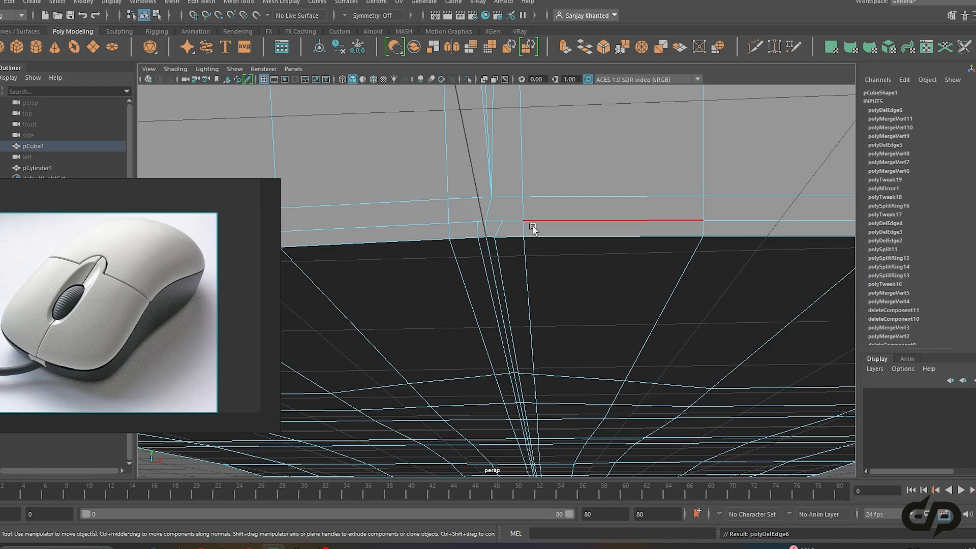
Delete the two leftover edge loops right beside the center line, running from the underside across the body's rear top
{"action": "left_click", "coordinate": [496, 234]}
{"action": "scroll", "coordinate": [491, 281], "scroll_direction": "down", "scroll_amount": 4}
{"action": "left_click_drag", "start_coordinate": [492, 283], "coordinate": [483, 334], "text": "alt"}
{"action": "right_click_drag", "start_coordinate": [483, 334], "coordinate": [572, 370], "text": "alt"}
{"action": "middle_click_drag", "start_coordinate": [571, 371], "coordinate": [540, 325], "text": "alt"}
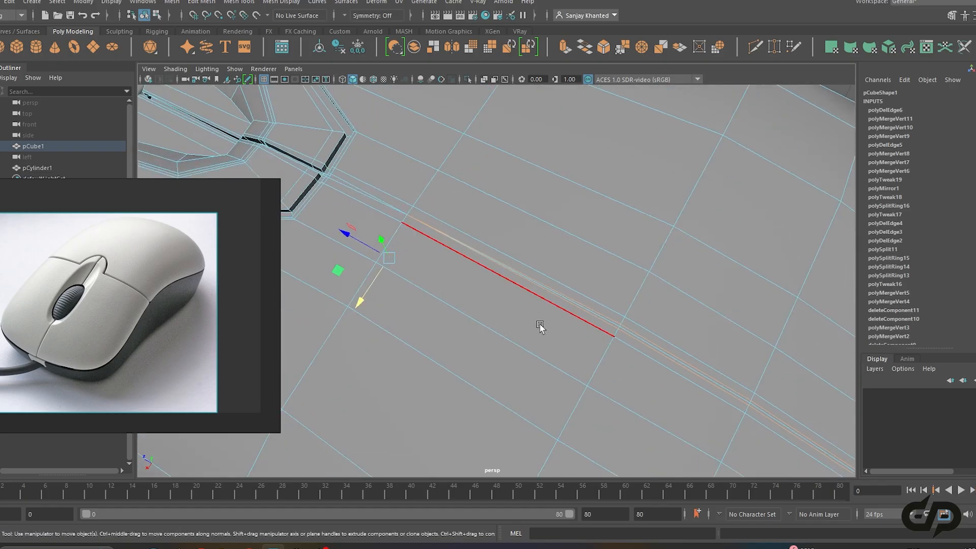
{"action": "key", "text": "Delete"}
Show the body in smoothed object display and examine the cleaned-up center from the side and front
{"action": "right_click_drag", "start_coordinate": [573, 279], "coordinate": [658, 285], "text": "alt"}
{"action": "right_click_drag", "start_coordinate": [562, 193], "coordinate": [602, 164]}
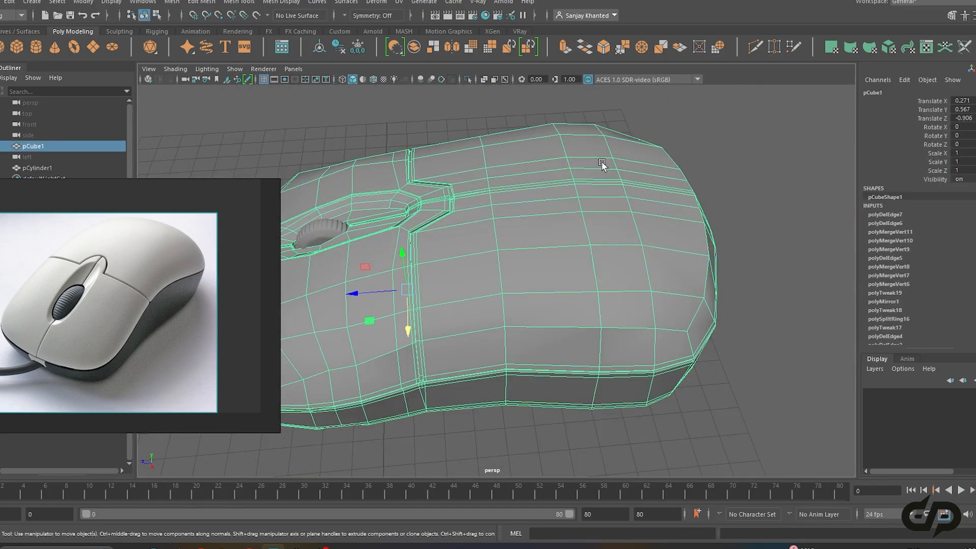
{"action": "key", "text": "3"}
{"action": "left_click", "coordinate": [755, 228]}
{"action": "right_click_drag", "start_coordinate": [755, 228], "coordinate": [708, 243], "text": "alt"}
{"action": "left_click_drag", "start_coordinate": [708, 243], "coordinate": [600, 291], "text": "alt"}
Move the vertices flanking the center line on the first rows behind the button seam outward along X
{"action": "left_click", "coordinate": [538, 273]}
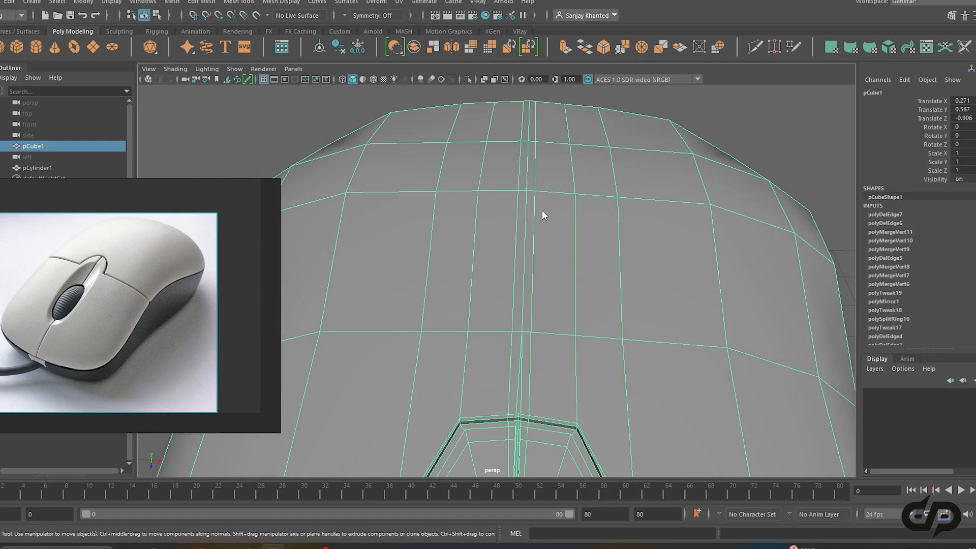
{"action": "right_click_drag", "start_coordinate": [541, 210], "coordinate": [507, 209]}
{"action": "left_click", "coordinate": [545, 193]}
{"action": "left_click_drag", "start_coordinate": [584, 196], "coordinate": [592, 195]}
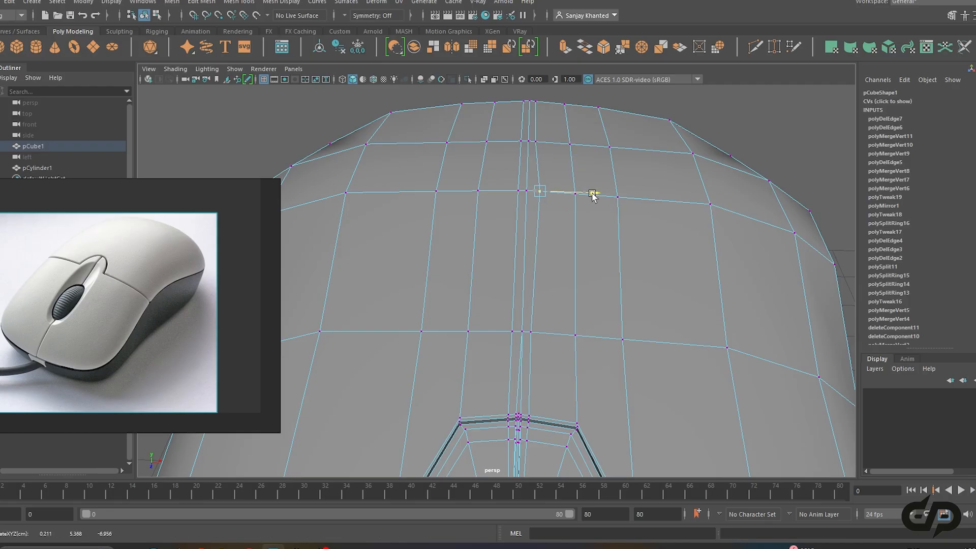
{"action": "left_click", "coordinate": [531, 331]}
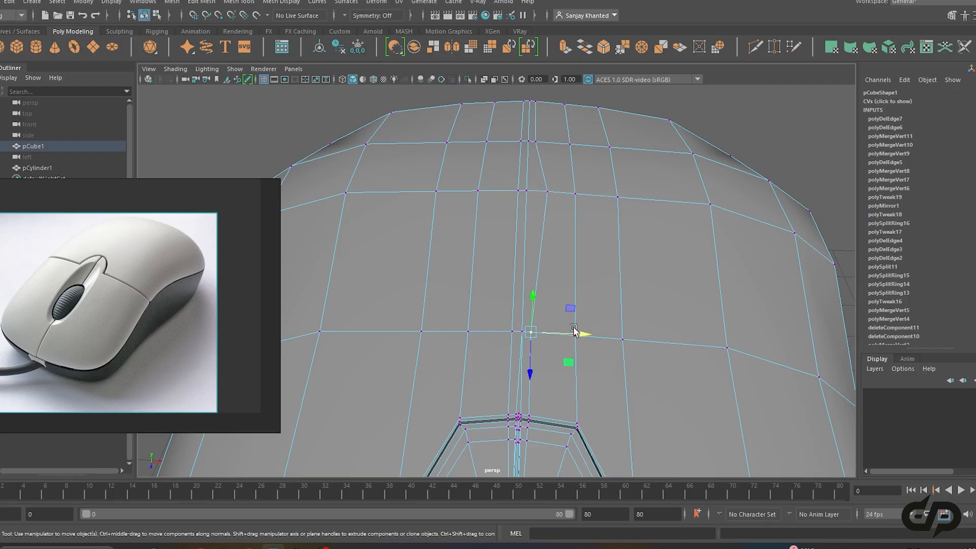
{"action": "left_click", "coordinate": [508, 331]}
{"action": "left_click_drag", "start_coordinate": [563, 334], "coordinate": [551, 332]}
Shift the remaining vertices flanking the center line on the rear top rows outward along X
{"action": "middle_click_drag", "start_coordinate": [555, 273], "coordinate": [557, 336], "text": "alt"}
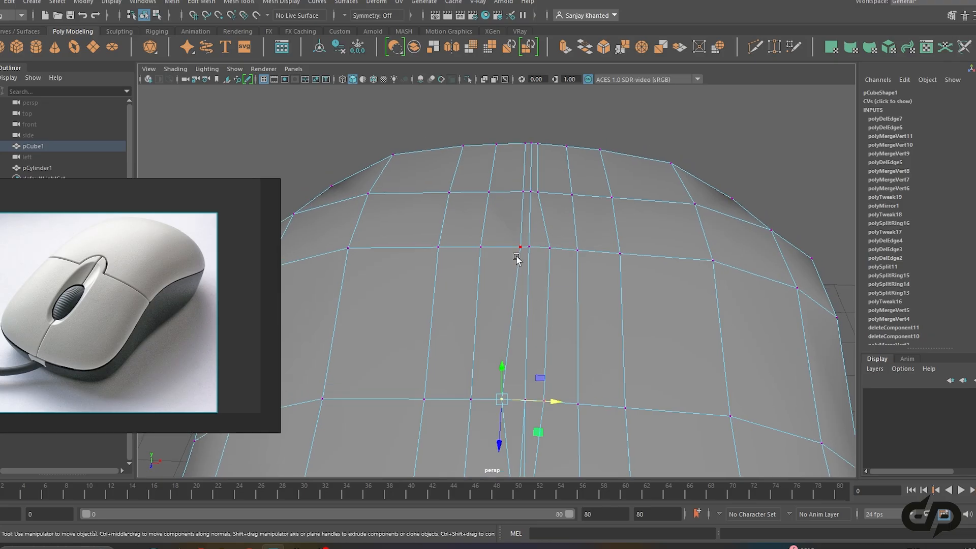
{"action": "left_click_drag", "start_coordinate": [567, 254], "coordinate": [556, 248]}
{"action": "middle_click_drag", "start_coordinate": [559, 259], "coordinate": [559, 310], "text": "alt"}
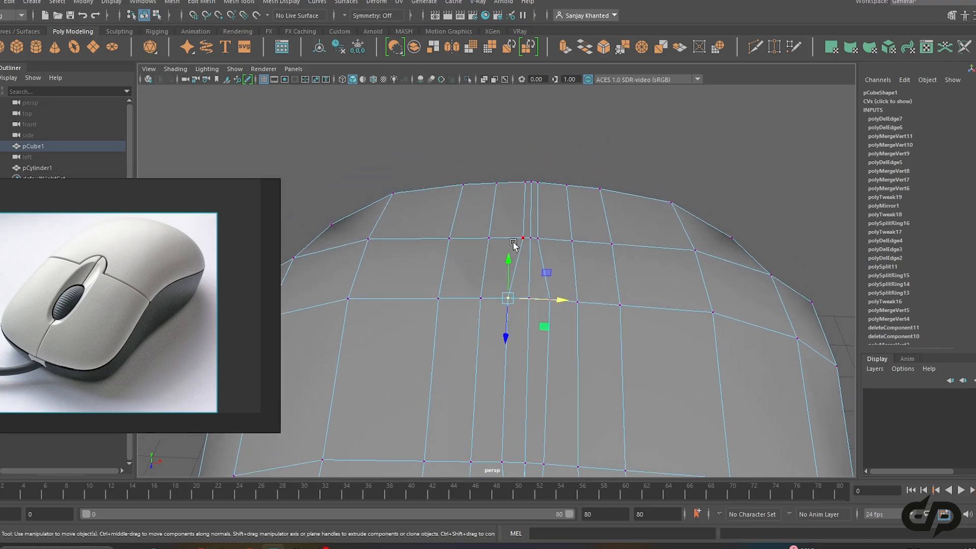
{"action": "left_click_drag", "start_coordinate": [586, 242], "coordinate": [564, 337]}
{"action": "left_click", "coordinate": [529, 245]}
{"action": "left_click_drag", "start_coordinate": [559, 246], "coordinate": [460, 236]}
In the top view, align the rear-edge vertex columns flanking the center with the widened rows by moving them outward along X
{"action": "key", "text": "space"}
{"action": "middle_click_drag", "start_coordinate": [509, 239], "coordinate": [560, 546], "text": "alt"}
{"action": "scroll", "coordinate": [507, 230], "scroll_direction": "up", "scroll_amount": 5}
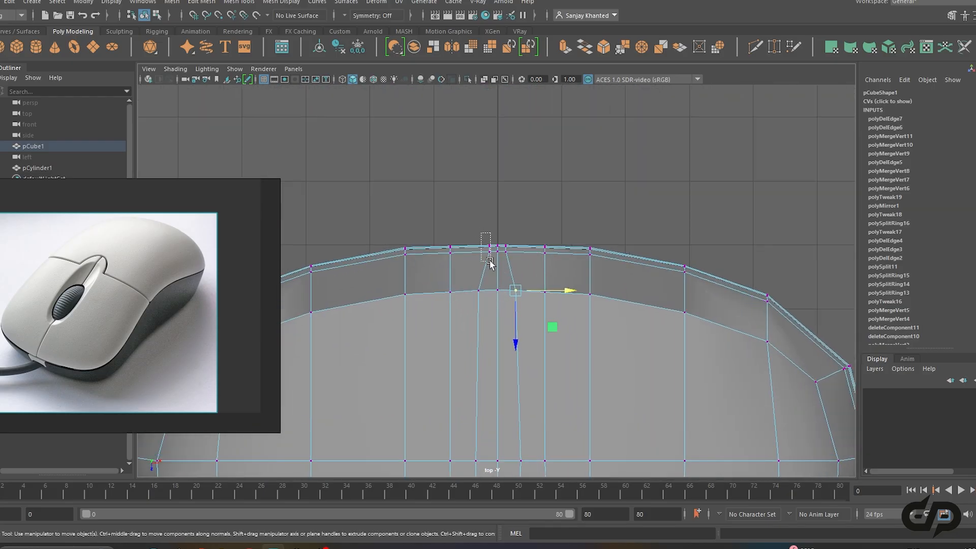
{"action": "left_click_drag", "start_coordinate": [534, 254], "coordinate": [528, 253]}
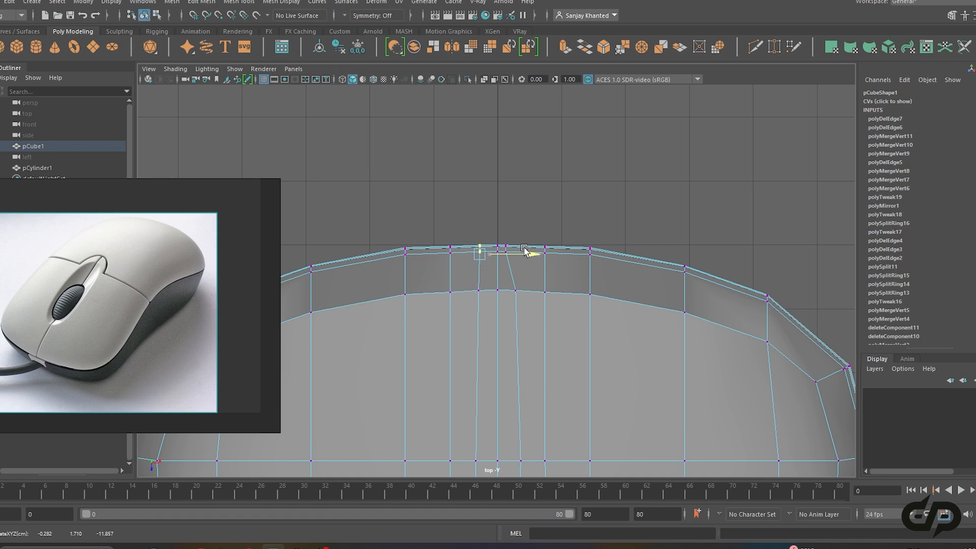
{"action": "left_click_drag", "start_coordinate": [527, 273], "coordinate": [543, 257]}
{"action": "left_click_drag", "start_coordinate": [530, 317], "coordinate": [506, 239]}
{"action": "left_click", "coordinate": [563, 268]}
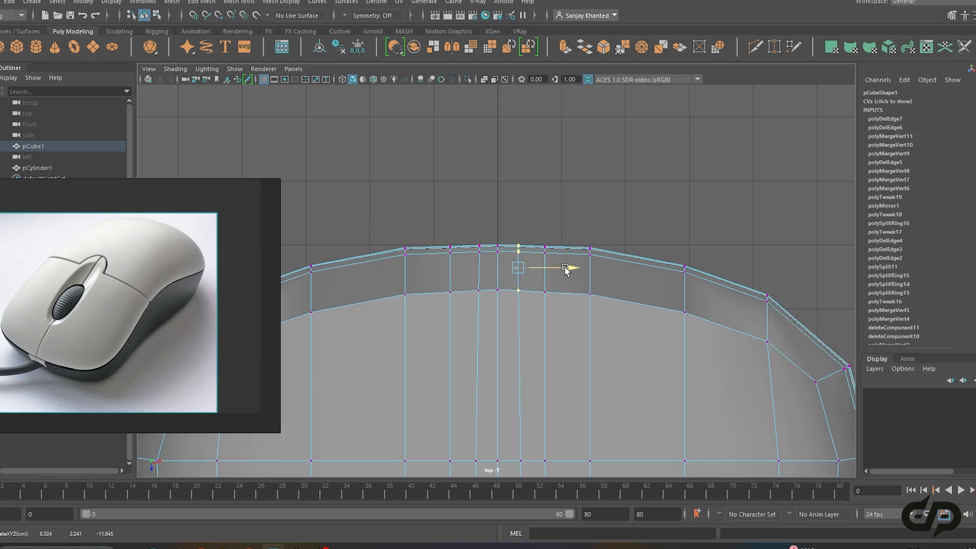
Spread the rear-edge vertex columns on the negative X side of the center line further outward for more even spacing
{"action": "scroll", "coordinate": [616, 284], "scroll_direction": "down", "scroll_amount": 4}
{"action": "scroll", "coordinate": [575, 279], "scroll_direction": "up", "scroll_amount": 1}
{"action": "middle_click_drag", "start_coordinate": [575, 279], "coordinate": [618, 241], "text": "alt"}
{"action": "left_click_drag", "start_coordinate": [492, 263], "coordinate": [509, 230]}
{"action": "left_click_drag", "start_coordinate": [513, 188], "coordinate": [523, 205]}
{"action": "left_click_drag", "start_coordinate": [544, 261], "coordinate": [543, 261]}
{"action": "left_click_drag", "start_coordinate": [538, 231], "coordinate": [534, 232]}
Spread the rear-edge columns on the positive X side outward and nudge the center column slightly back along Z
{"action": "left_click_drag", "start_coordinate": [616, 202], "coordinate": [653, 272]}
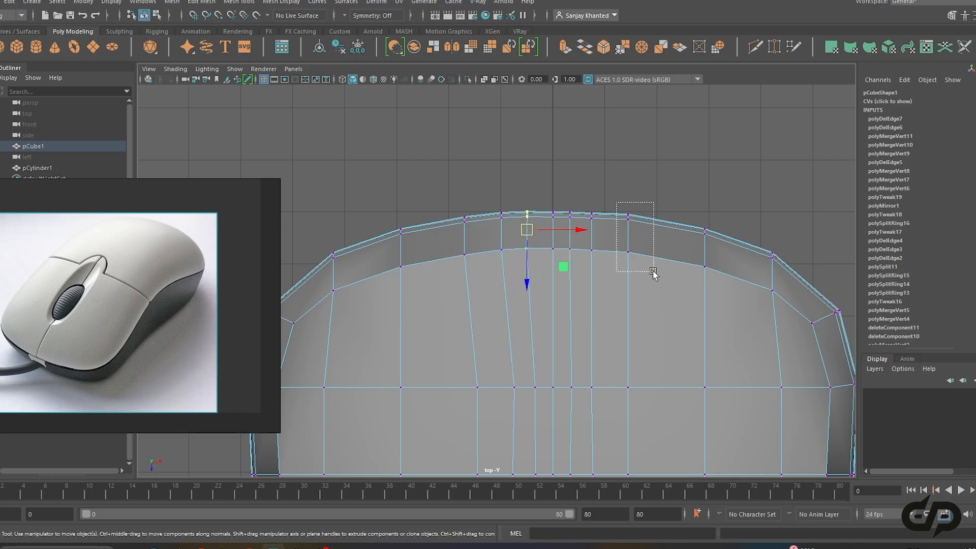
{"action": "left_click_drag", "start_coordinate": [628, 237], "coordinate": [645, 239]}
{"action": "left_click_drag", "start_coordinate": [611, 283], "coordinate": [603, 237]}
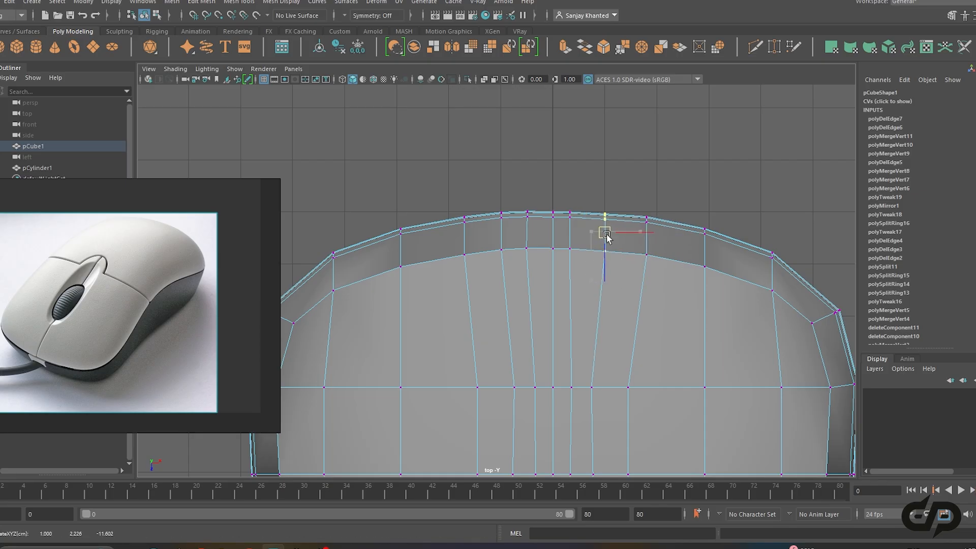
{"action": "left_click_drag", "start_coordinate": [564, 194], "coordinate": [587, 273]}
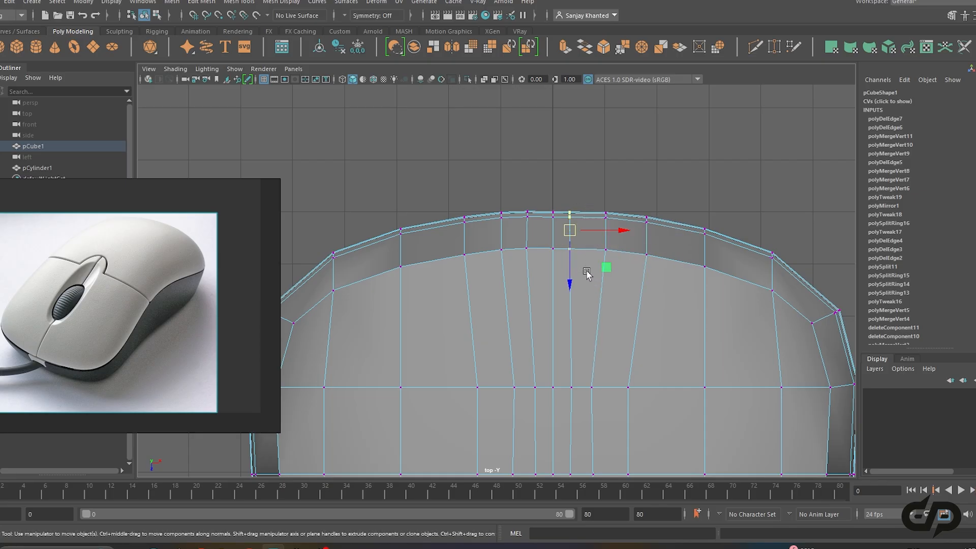
{"action": "left_click_drag", "start_coordinate": [573, 235], "coordinate": [581, 237]}
{"action": "left_click_drag", "start_coordinate": [551, 197], "coordinate": [550, 217]}
{"action": "left_click_drag", "start_coordinate": [556, 268], "coordinate": [556, 269]}
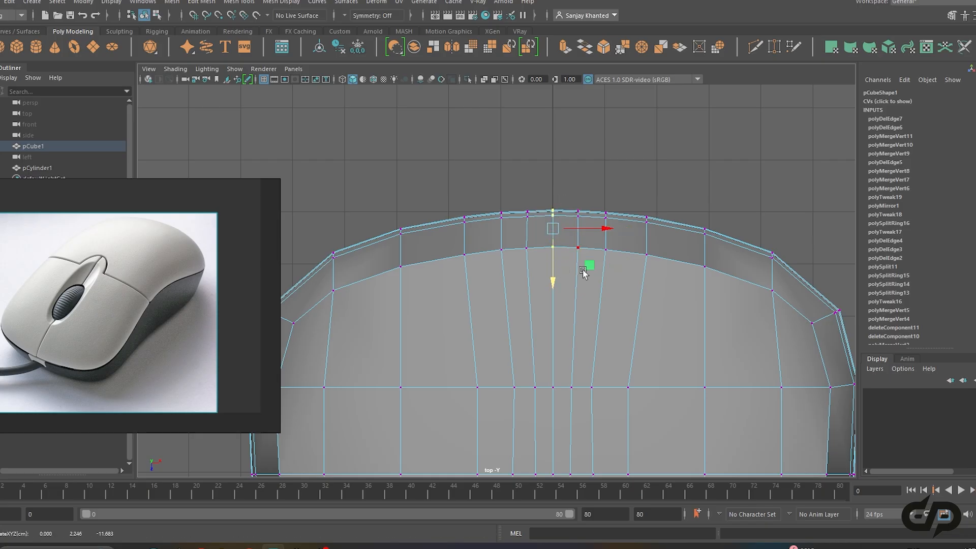
Return to the perspective view, show the body smoothed in object mode, and examine its rear and top surface
{"action": "scroll", "coordinate": [583, 273], "scroll_direction": "down", "scroll_amount": 10}
{"action": "key", "text": "space"}
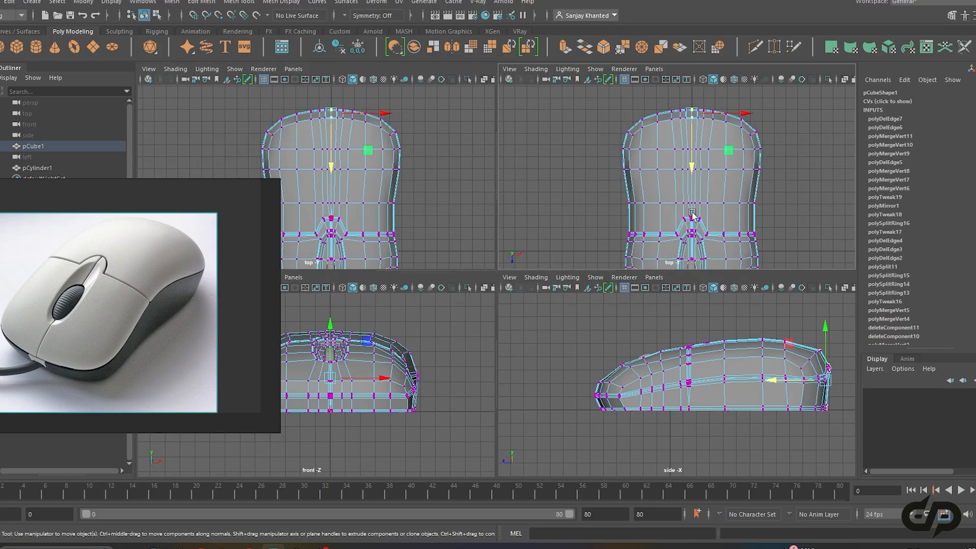
{"action": "key", "text": "space"}
{"action": "left_click_drag", "start_coordinate": [673, 221], "coordinate": [730, 196]}
{"action": "key", "text": "space"}
{"action": "left_click_drag", "start_coordinate": [663, 216], "coordinate": [566, 276], "text": "alt"}
{"action": "left_click_drag", "start_coordinate": [377, 282], "coordinate": [551, 274], "text": "alt"}
{"action": "right_click_drag", "start_coordinate": [551, 272], "coordinate": [568, 257]}
{"action": "left_click_drag", "start_coordinate": [567, 257], "coordinate": [591, 233], "text": "alt"}
{"action": "key", "text": "3"}
{"action": "left_click", "coordinate": [654, 377]}
{"action": "left_click_drag", "start_coordinate": [582, 342], "coordinate": [586, 298], "text": "alt"}
{"action": "left_click", "coordinate": [504, 286]}
{"action": "left_click", "coordinate": [635, 230]}
{"action": "left_click_drag", "start_coordinate": [635, 229], "coordinate": [776, 282], "text": "alt"}
{"action": "middle_click_drag", "start_coordinate": [686, 283], "coordinate": [670, 316], "text": "alt"}
{"action": "left_click_drag", "start_coordinate": [670, 317], "coordinate": [675, 284], "text": "alt"}
Raise a vertex just beside the center line on the body's rear top slightly along Y
{"action": "left_click", "coordinate": [602, 215]}
{"action": "left_click_drag", "start_coordinate": [602, 216], "coordinate": [585, 244], "text": "alt"}
{"action": "right_click_drag", "start_coordinate": [555, 191], "coordinate": [492, 191]}
{"action": "left_click_drag", "start_coordinate": [529, 214], "coordinate": [558, 191], "text": "alt"}
{"action": "right_click_drag", "start_coordinate": [558, 191], "coordinate": [561, 191], "text": "alt"}
{"action": "left_click_drag", "start_coordinate": [561, 191], "coordinate": [599, 209], "text": "alt"}
{"action": "left_click", "coordinate": [602, 188]}
{"action": "left_click_drag", "start_coordinate": [588, 161], "coordinate": [588, 156]}
Raise the vertex near the rear edge on the positive X side of center slightly along Y, and return to object mode
{"action": "left_click_drag", "start_coordinate": [574, 203], "coordinate": [623, 218], "text": "alt"}
{"action": "right_click_drag", "start_coordinate": [623, 218], "coordinate": [616, 257], "text": "alt"}
{"action": "left_click_drag", "start_coordinate": [617, 258], "coordinate": [632, 260], "text": "alt"}
{"action": "left_click_drag", "start_coordinate": [556, 142], "coordinate": [555, 139]}
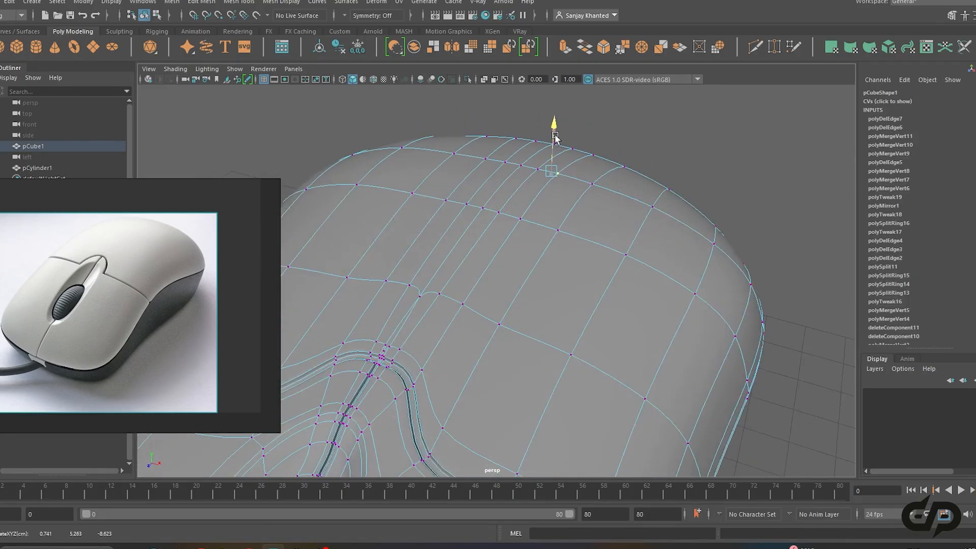
{"action": "left_click_drag", "start_coordinate": [587, 169], "coordinate": [603, 290]}
{"action": "right_click_drag", "start_coordinate": [552, 245], "coordinate": [605, 229]}
{"action": "left_click", "coordinate": [678, 224]}
Raise a vertex on the positive X side, one row behind the button seam, slightly along Y, and return to object mode
{"action": "key", "text": "f"}
{"action": "left_click_drag", "start_coordinate": [684, 234], "coordinate": [600, 203], "text": "alt"}
{"action": "left_click", "coordinate": [607, 252]}
{"action": "right_click_drag", "start_coordinate": [599, 204], "coordinate": [540, 203]}
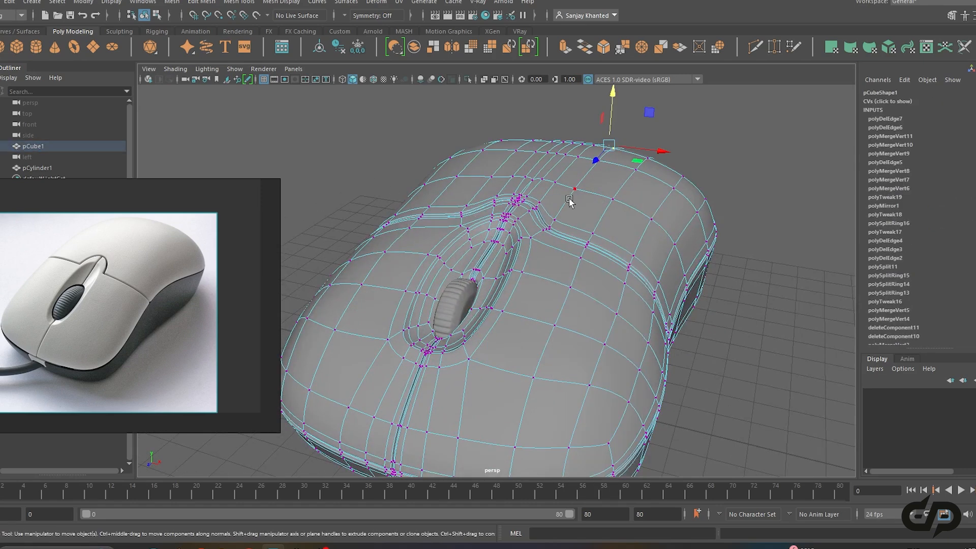
{"action": "left_click_drag", "start_coordinate": [579, 192], "coordinate": [584, 173], "text": "alt"}
{"action": "left_click_drag", "start_coordinate": [573, 134], "coordinate": [574, 131]}
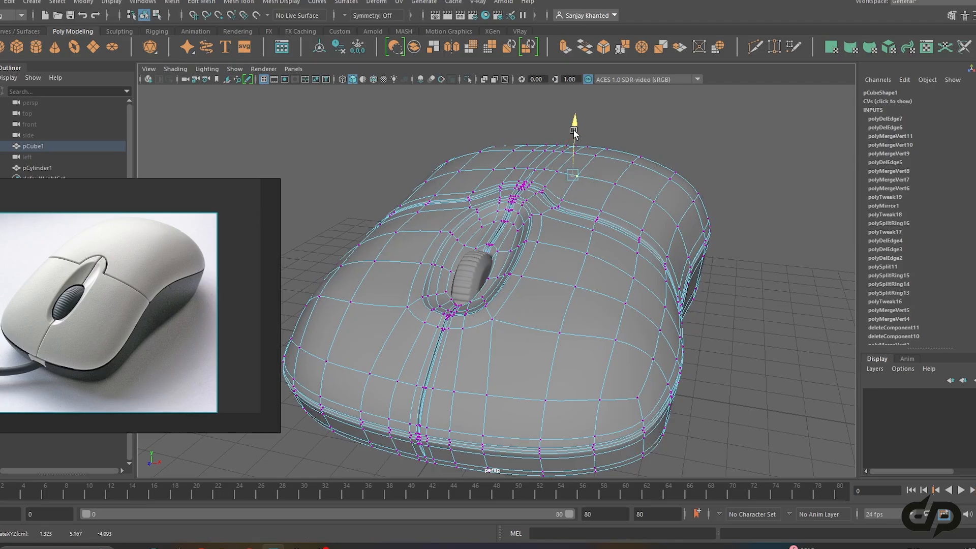
{"action": "left_click_drag", "start_coordinate": [614, 158], "coordinate": [614, 157]}
{"action": "scroll", "coordinate": [589, 178], "scroll_direction": "down", "scroll_amount": 2}
{"action": "right_click_drag", "start_coordinate": [569, 194], "coordinate": [657, 163]}
{"action": "left_click", "coordinate": [658, 163]}
Adjust the height of the adjacent vertex closer to the center line in the same row, and return to object mode
{"action": "left_click_drag", "start_coordinate": [673, 219], "coordinate": [645, 270], "text": "alt"}
{"action": "middle_click_drag", "start_coordinate": [645, 270], "coordinate": [636, 318], "text": "alt"}
{"action": "scroll", "coordinate": [636, 318], "scroll_direction": "up", "scroll_amount": 3}
{"action": "left_click_drag", "start_coordinate": [635, 318], "coordinate": [583, 237], "text": "alt"}
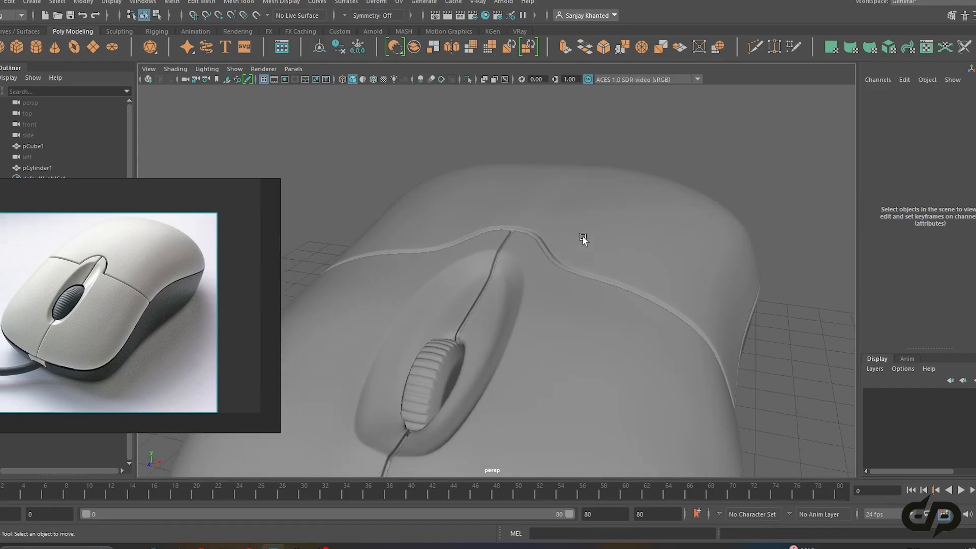
{"action": "left_click", "coordinate": [583, 237]}
{"action": "right_click_drag", "start_coordinate": [551, 209], "coordinate": [524, 208]}
{"action": "left_click_drag", "start_coordinate": [593, 197], "coordinate": [556, 136], "text": "alt"}
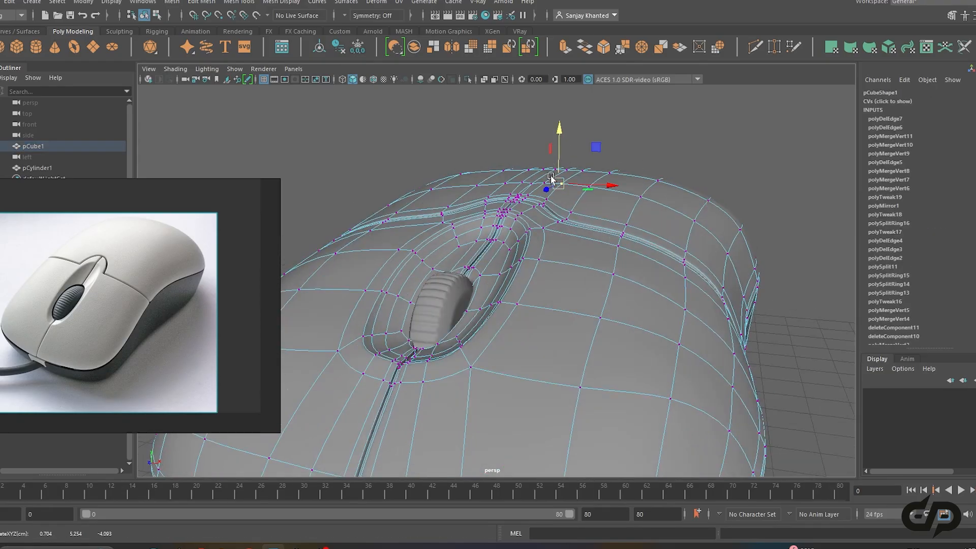
{"action": "left_click_drag", "start_coordinate": [551, 179], "coordinate": [566, 230], "text": "alt"}
{"action": "right_click_drag", "start_coordinate": [570, 216], "coordinate": [626, 197]}
{"action": "left_click", "coordinate": [679, 168]}
Adjust the height of the center-line vertex on the rear top, and view the whole smoothed mouse in object mode
{"action": "left_click_drag", "start_coordinate": [679, 169], "coordinate": [534, 203], "text": "alt"}
{"action": "left_click", "coordinate": [504, 275]}
{"action": "right_click_drag", "start_coordinate": [534, 204], "coordinate": [485, 202]}
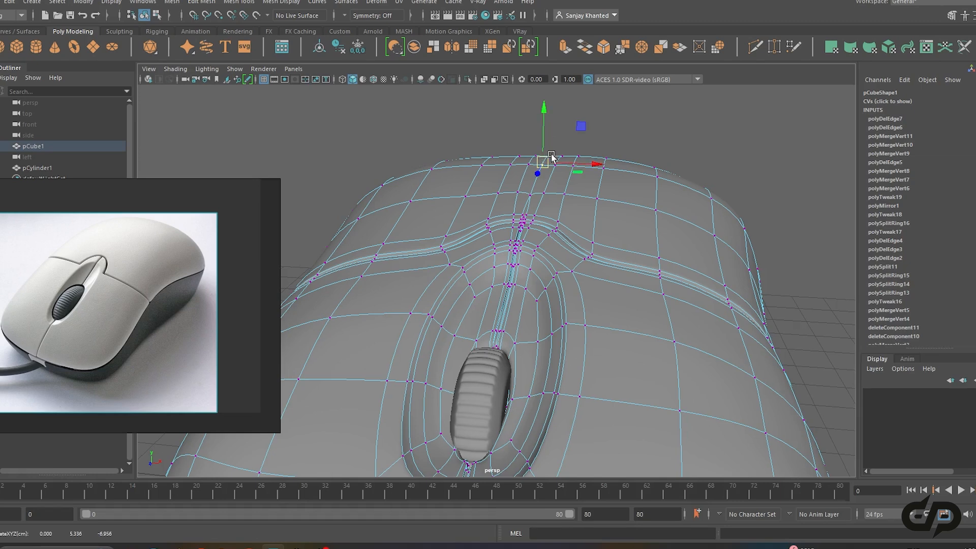
{"action": "scroll", "coordinate": [555, 144], "scroll_direction": "down", "scroll_amount": 5}
{"action": "left_click_drag", "start_coordinate": [638, 248], "coordinate": [575, 205], "text": "alt"}
{"action": "right_click_drag", "start_coordinate": [575, 206], "coordinate": [629, 190]}
{"action": "left_click", "coordinate": [676, 192]}
{"action": "left_click_drag", "start_coordinate": [676, 195], "coordinate": [553, 318], "text": "alt"}
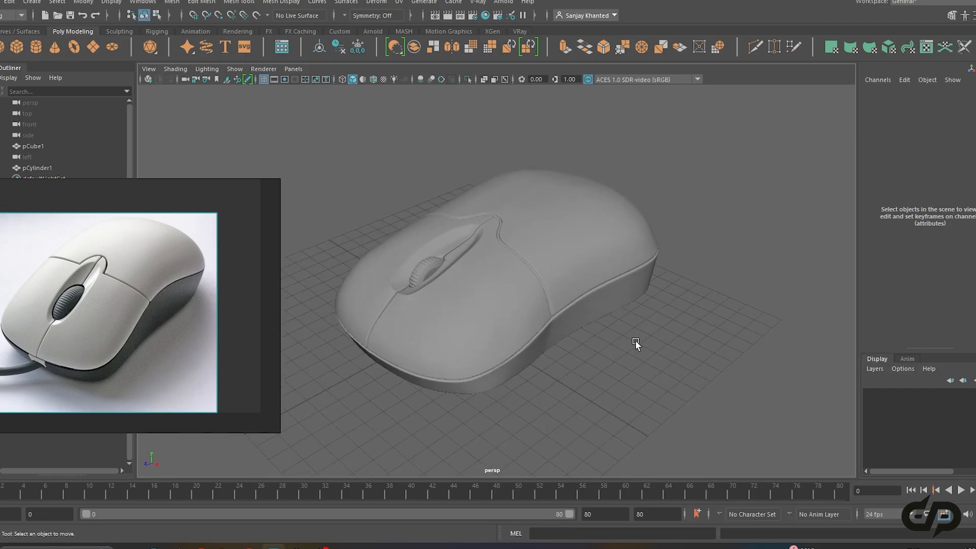
Examine the smoothed mouse's edge flow with the wireframe overlay, and its plain shaded surface from a closer, higher angle
{"action": "key", "text": "alt+5"}
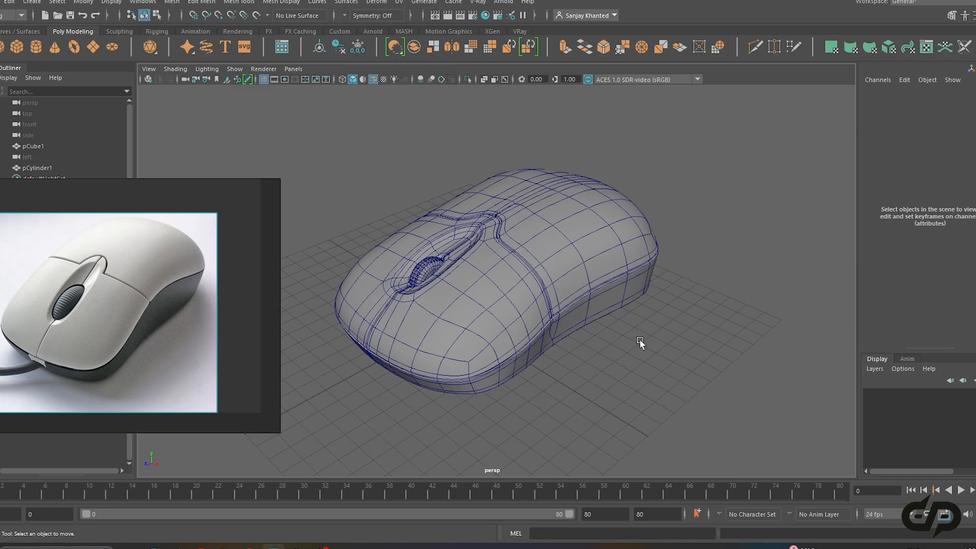
{"action": "key", "text": "alt+5"}
{"action": "mouse_move", "coordinate": [631, 342]}
{"action": "left_mouse_down", "text": "alt"}
{"action": "mouse_move", "coordinate": [654, 344]}
{"action": "mouse_move", "coordinate": [657, 335]}
{"action": "mouse_move", "coordinate": [643, 334]}
{"action": "mouse_move", "coordinate": [642, 344]}
{"action": "left_mouse_up", "text": "alt"}
{"action": "right_click_drag", "start_coordinate": [642, 344], "coordinate": [650, 364], "text": "alt"}
{"action": "left_click_drag", "start_coordinate": [650, 364], "coordinate": [649, 366], "text": "alt"}
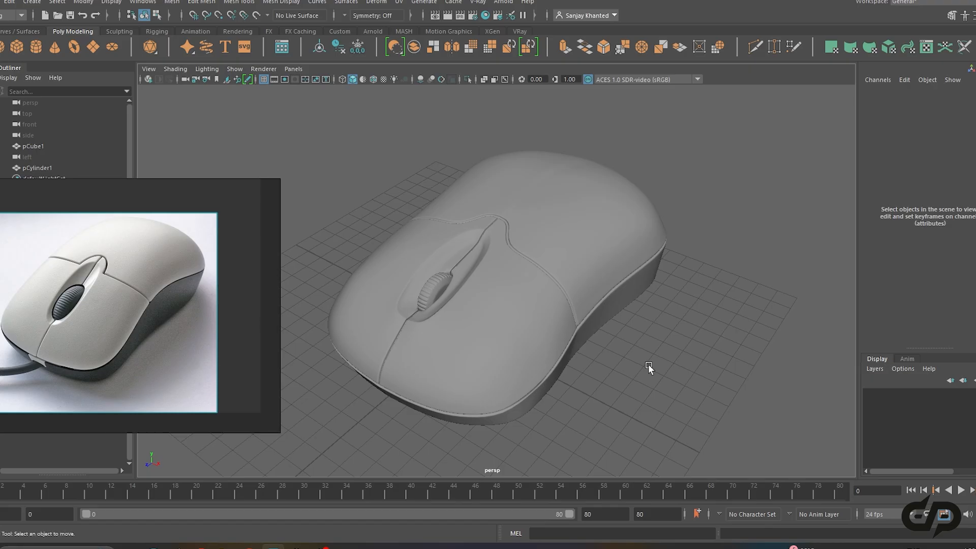